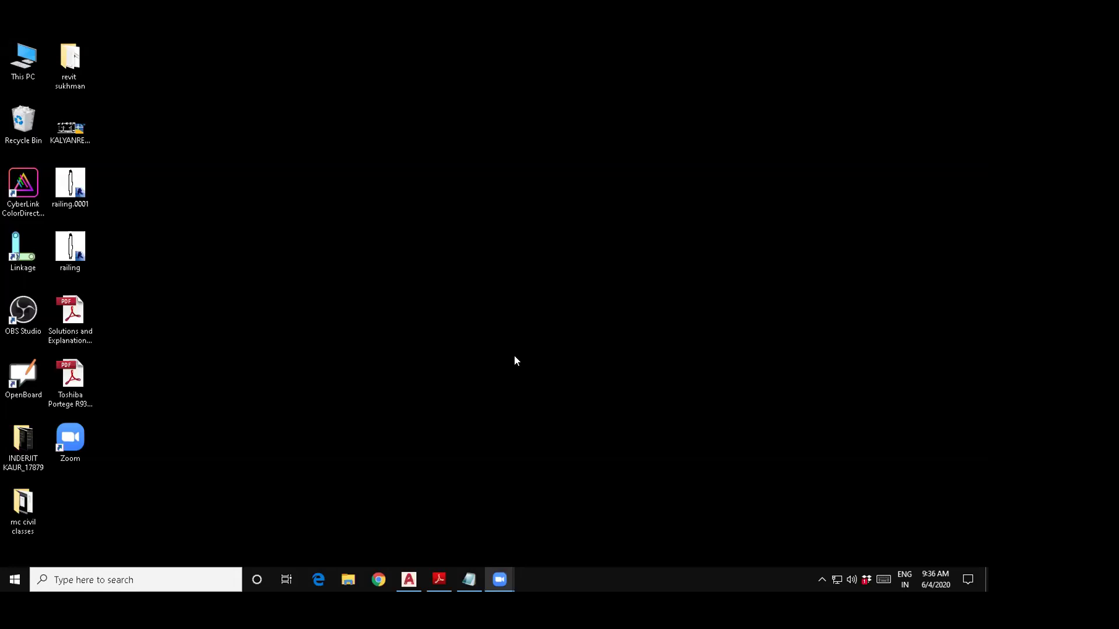
# Bring up the Day 3 notes listing the Draw and Modify commands with their shortcuts in Notepad.
pyautogui.click(477, 577)
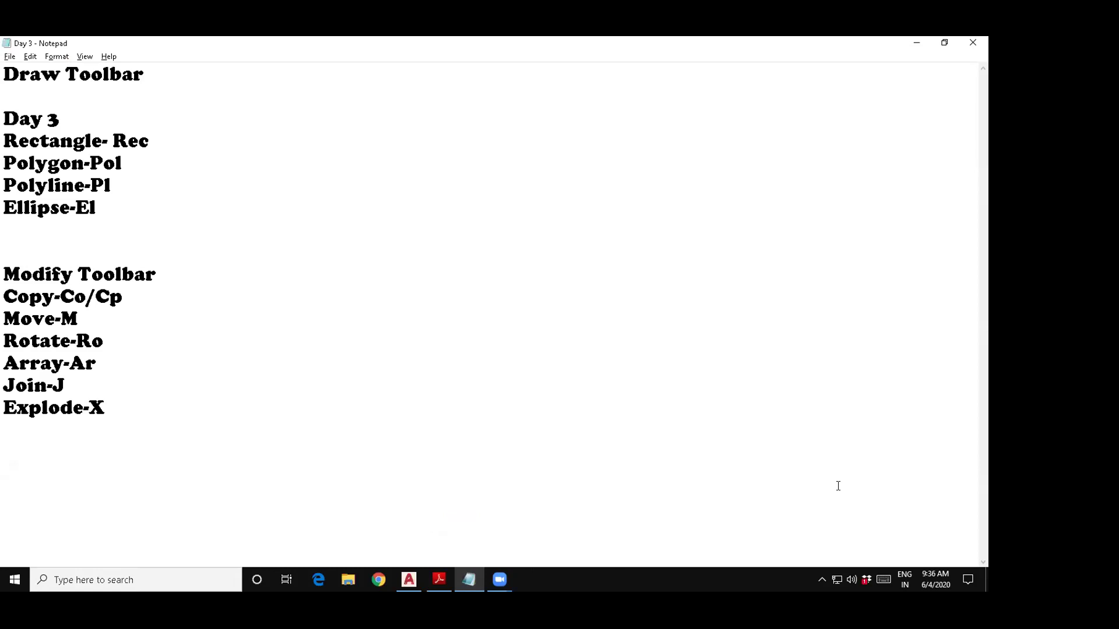
pyautogui.click(501, 580)
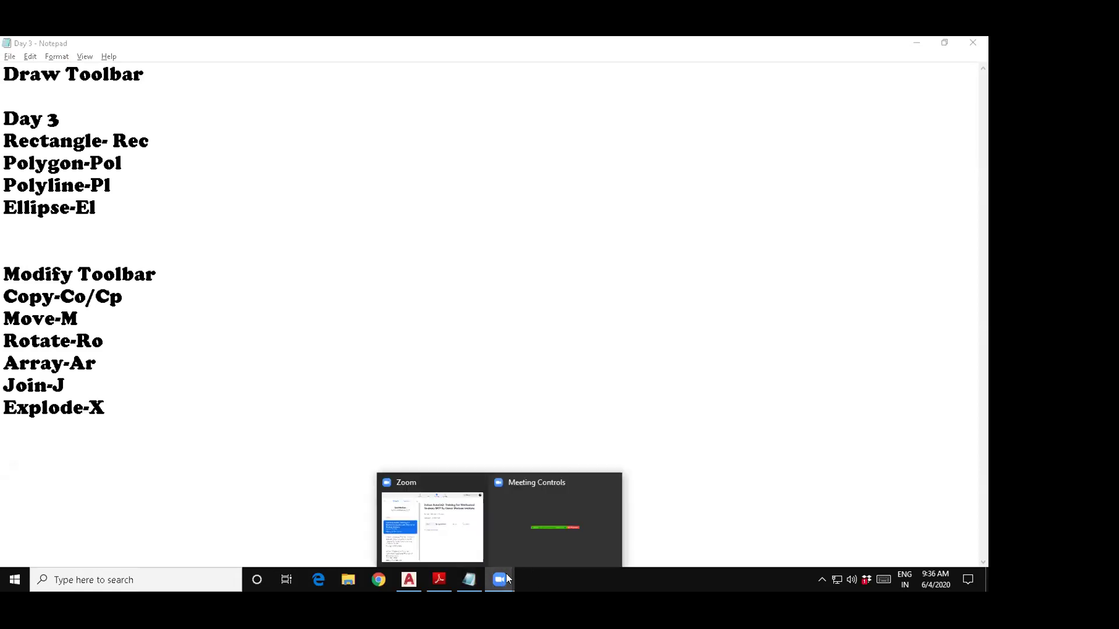
pyautogui.click(837, 523)
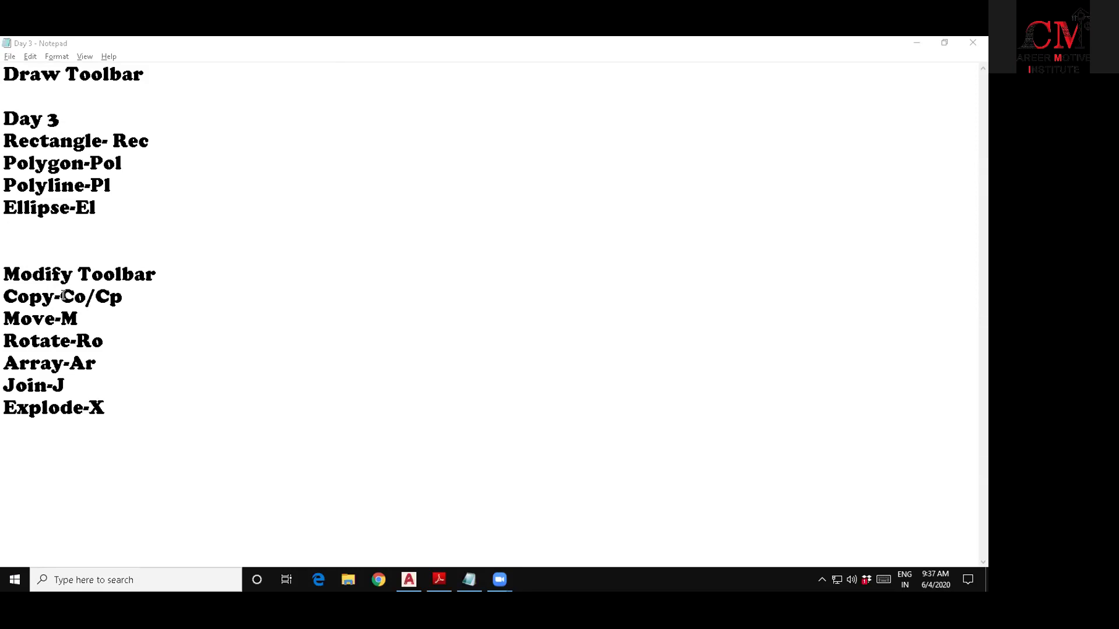
# Switch to AutoCAD and start a new blank drawing.
pyautogui.click(408, 579)
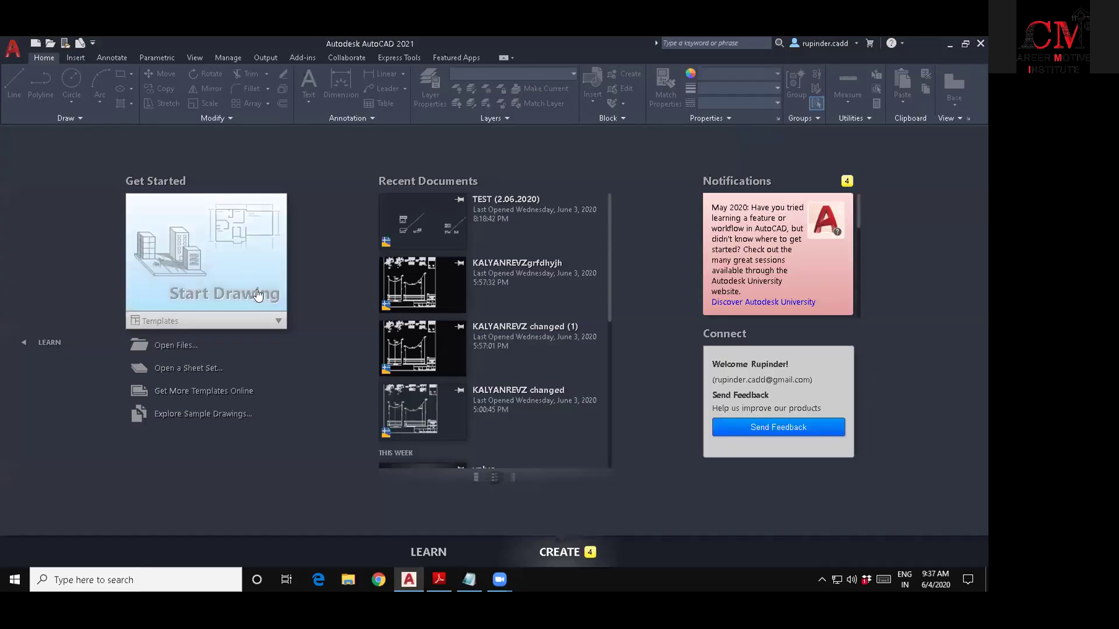
pyautogui.click(250, 290)
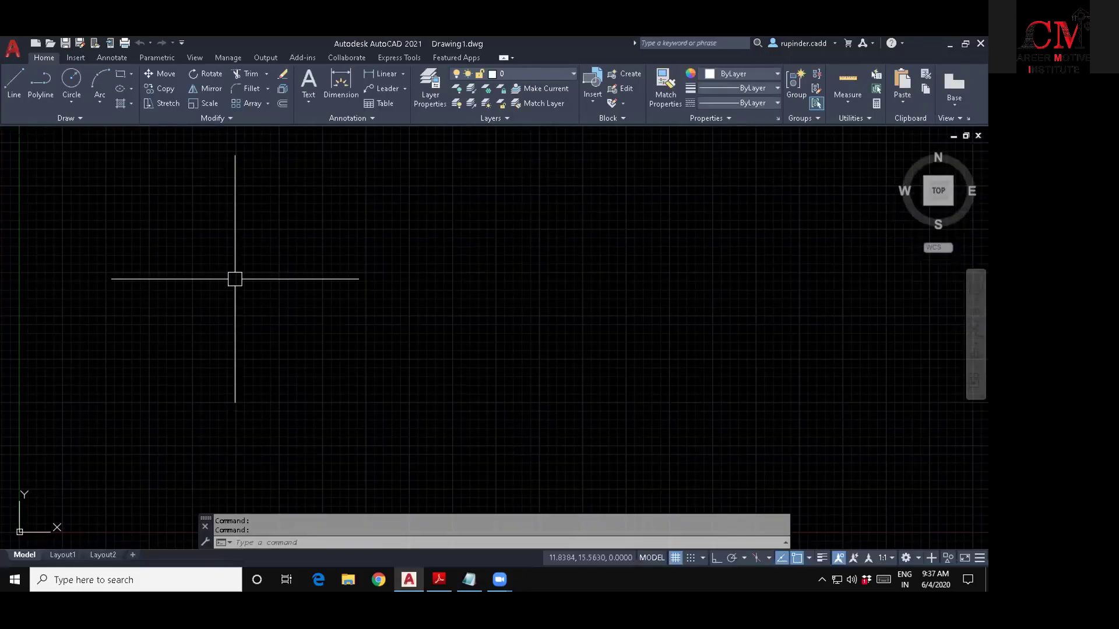
pyautogui.moveTo(492, 276); pyautogui.dragTo(425, 224, button='middle')
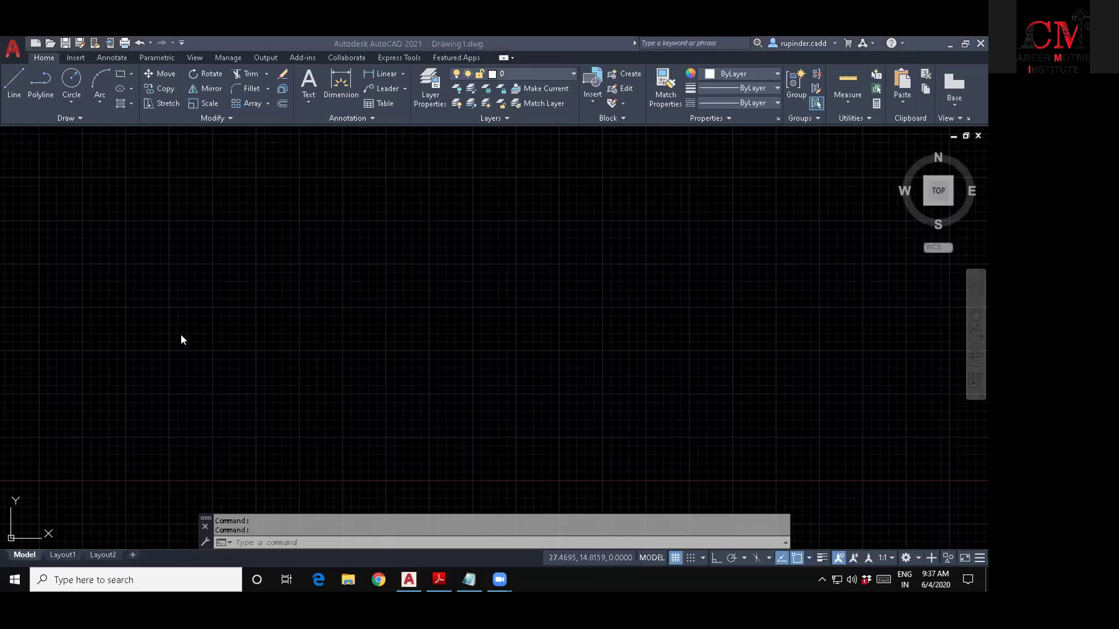
# Turn Ortho on while drawing a single horizontal line 150 units long.
pyautogui.press('Escape')
pyautogui.press('Escape')
pyautogui.write('l')
pyautogui.press('Return')
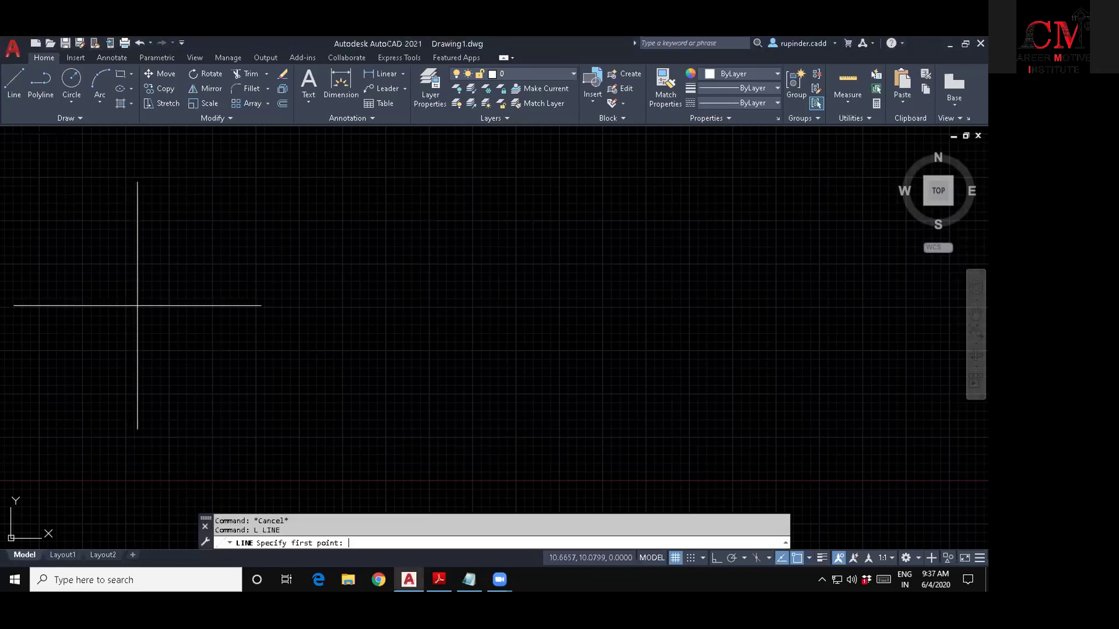
pyautogui.click(269, 331)
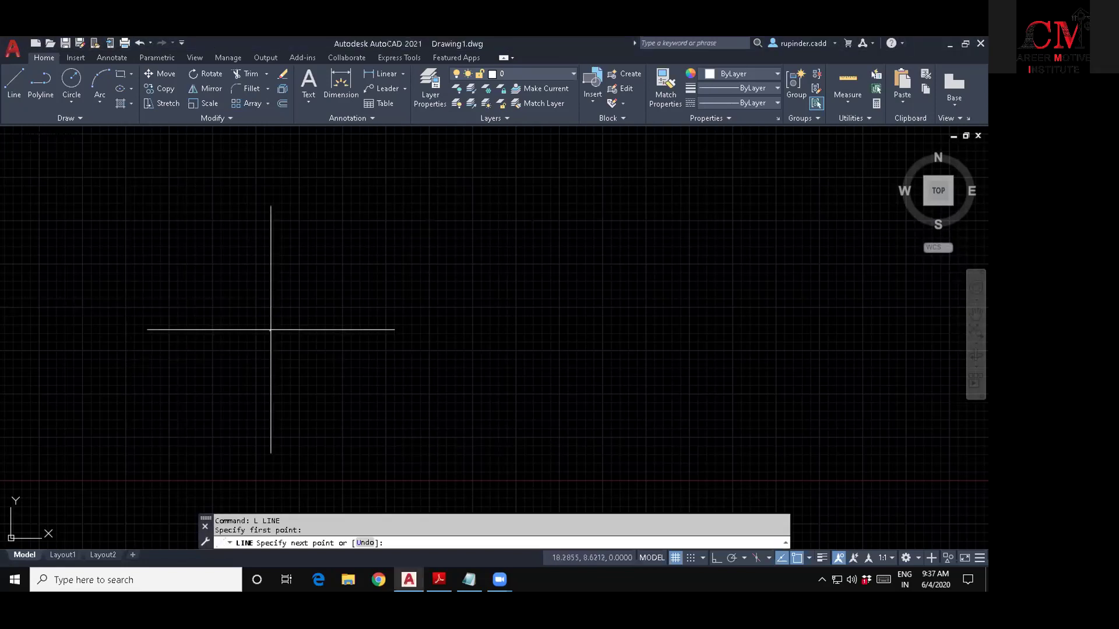
pyautogui.press('F8')
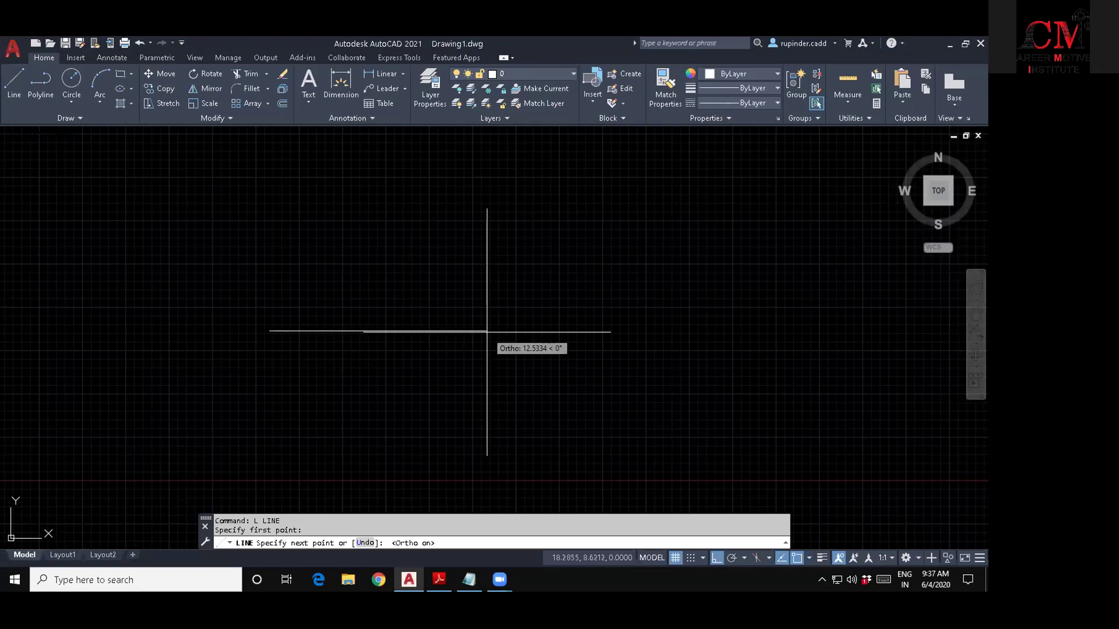
pyautogui.write('150')
pyautogui.press('Return')
pyautogui.scroll(-7, 487, 332)
pyautogui.moveTo(549, 357); pyautogui.dragTo(505, 377, button='middle')
pyautogui.press('Escape')
pyautogui.press('Escape')
# Delete the 150-unit horizontal line and turn off the grid display.
pyautogui.write('z')
pyautogui.press('Return')
pyautogui.write('a')
pyautogui.press('Return')
pyautogui.scroll(-4, 175, 474)
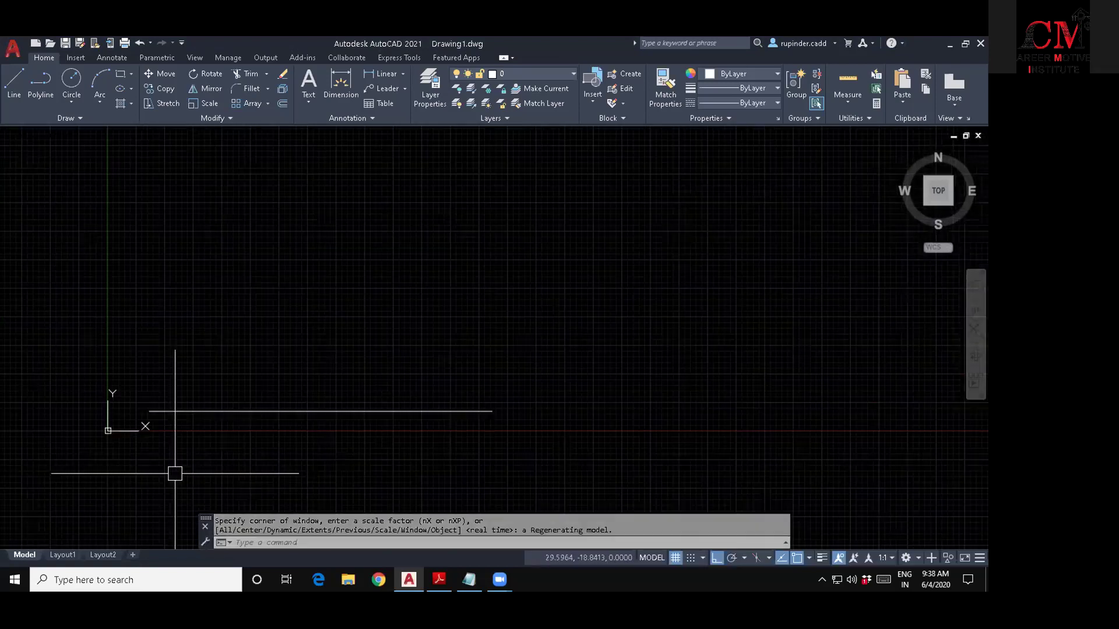
pyautogui.scroll(-2, 175, 473)
pyautogui.press('Escape')
pyautogui.click(369, 403)
pyautogui.click(367, 441)
pyautogui.press('Delete')
pyautogui.press('F7')
# Draw a closed 150 by 100 rectangle from individual Line segments, going right, up and left before closing it.
pyautogui.press('Escape')
pyautogui.write('l')
pyautogui.press('Return')
pyautogui.click(348, 341)
pyautogui.write('150')
pyautogui.press('Return')
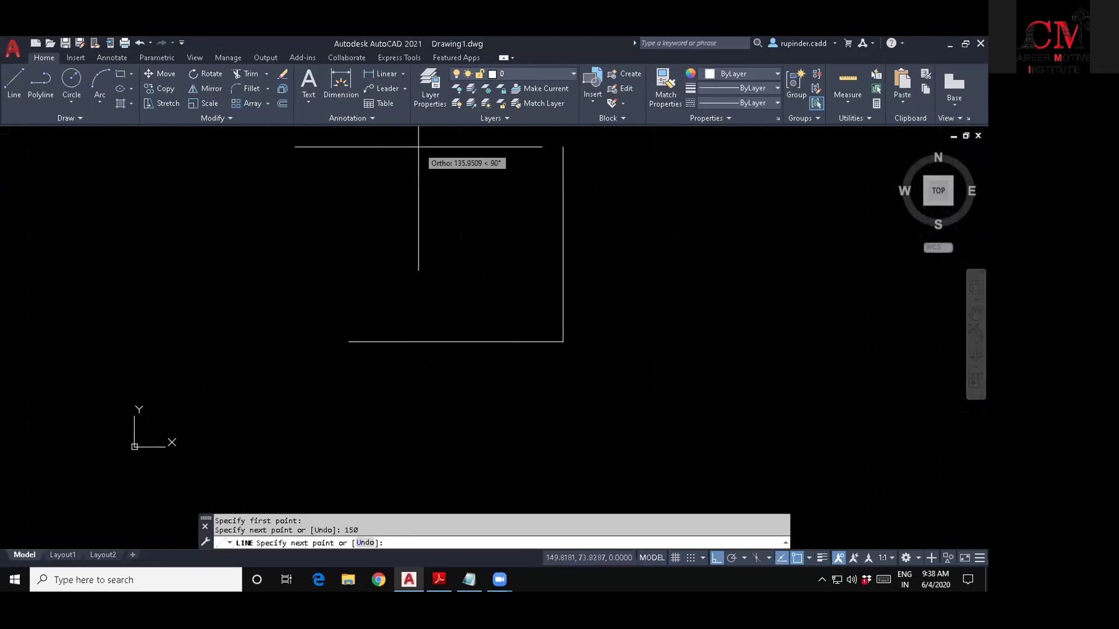
pyautogui.write('100')
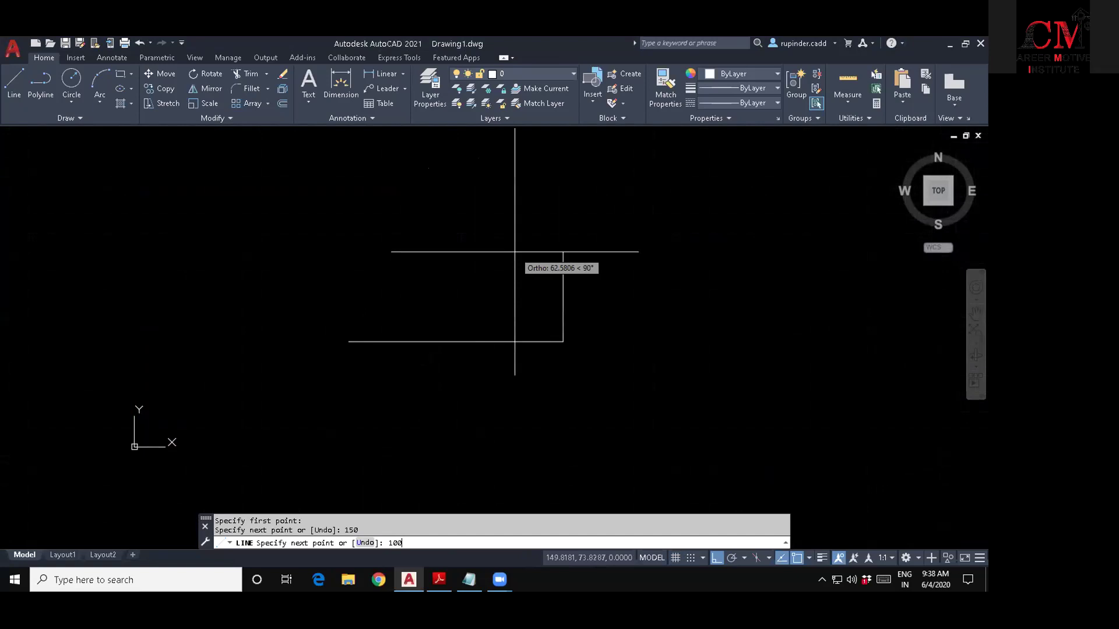
pyautogui.press('Return')
pyautogui.write('150')
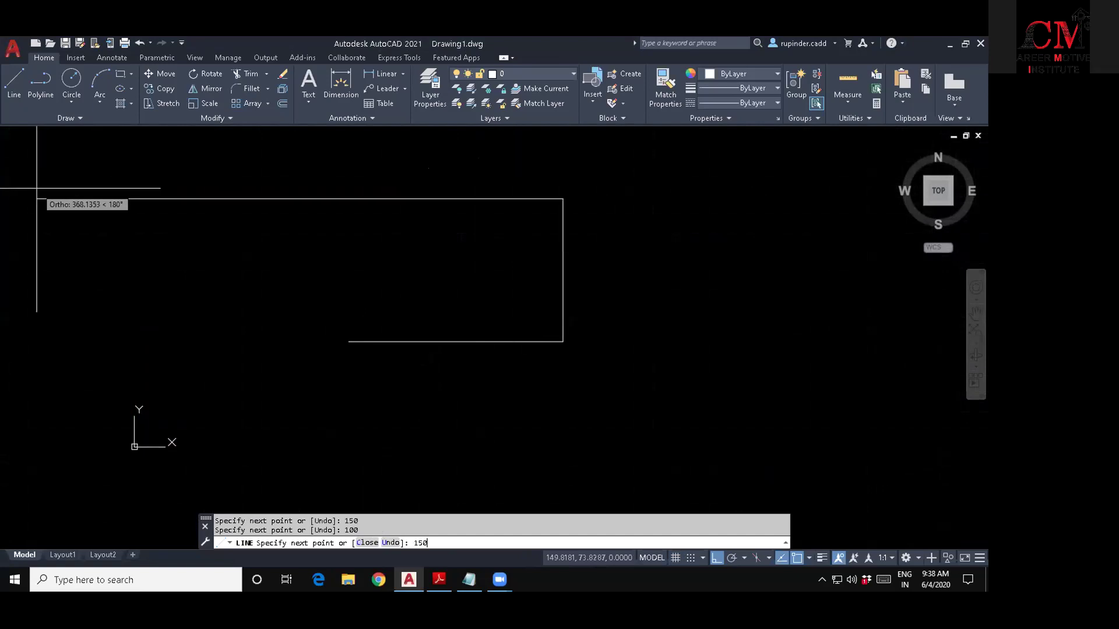
pyautogui.press('Return')
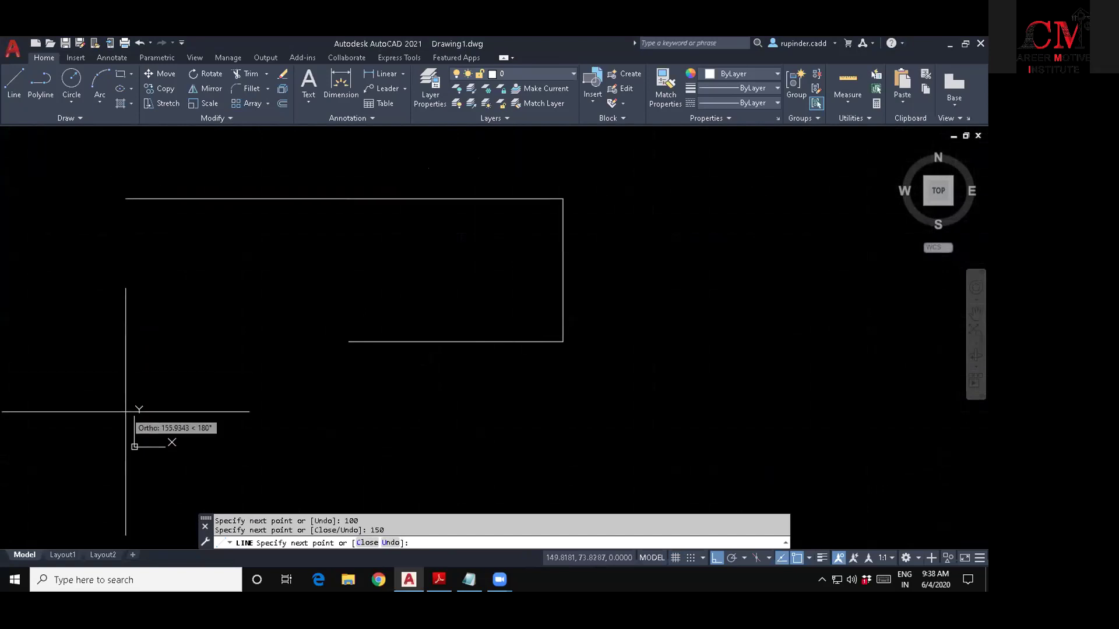
pyautogui.write('c')
pyautogui.press('Return')
pyautogui.press('Escape')
pyautogui.press('Escape')
pyautogui.moveTo(542, 381); pyautogui.dragTo(289, 381, button='middle')
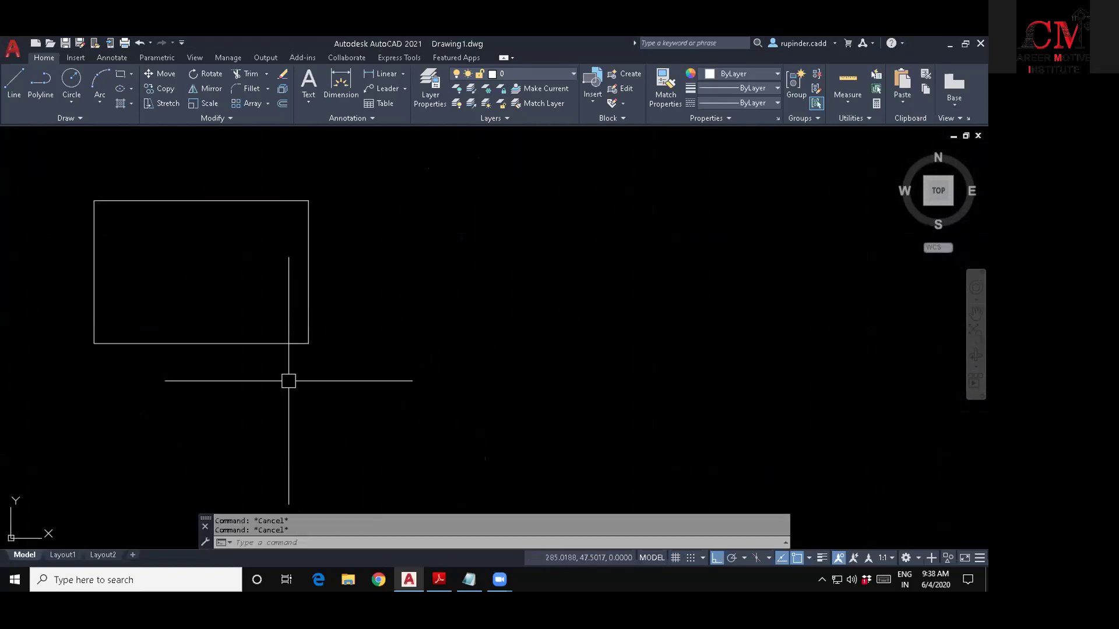
pyautogui.moveTo(458, 326); pyautogui.dragTo(375, 330, button='middle')
pyautogui.write('rec')
pyautogui.press('Return')
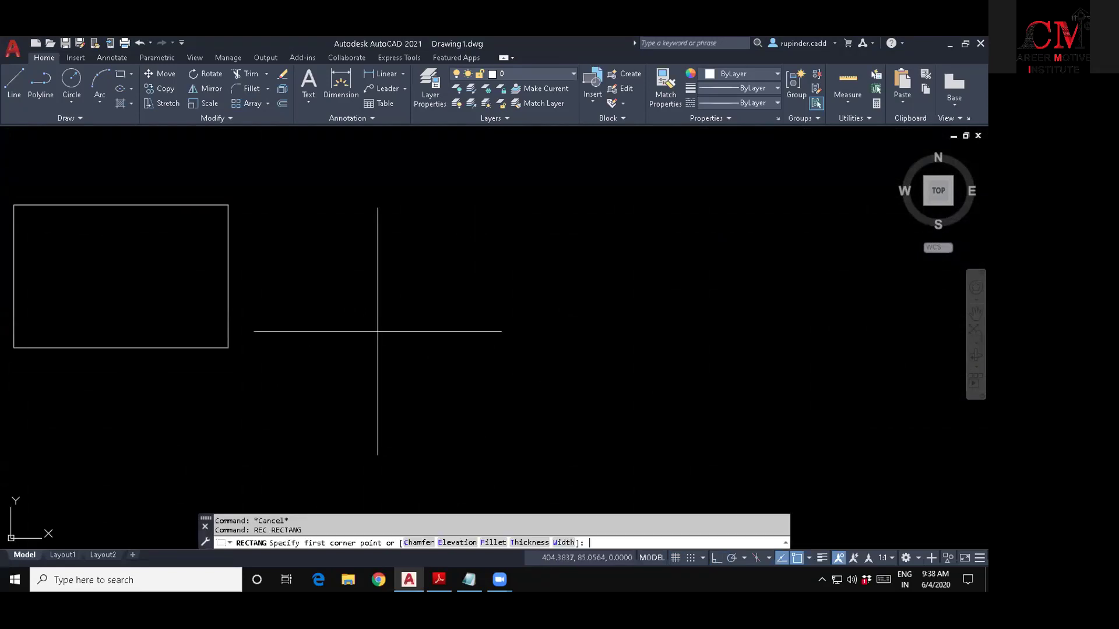
pyautogui.click(484, 492)
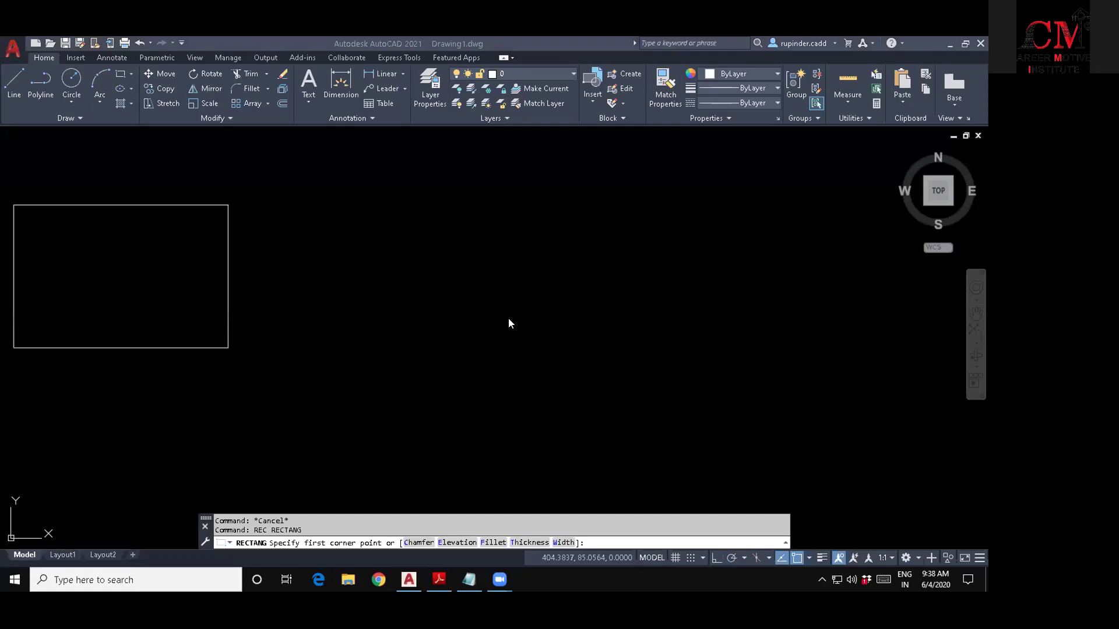
pyautogui.click(427, 339)
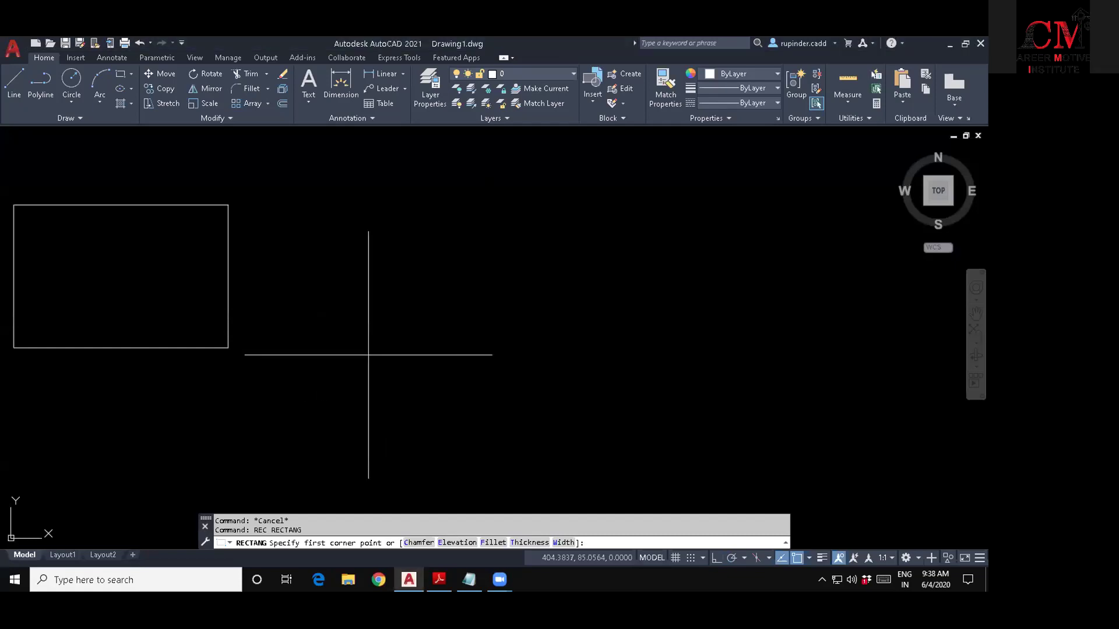
pyautogui.click(354, 358)
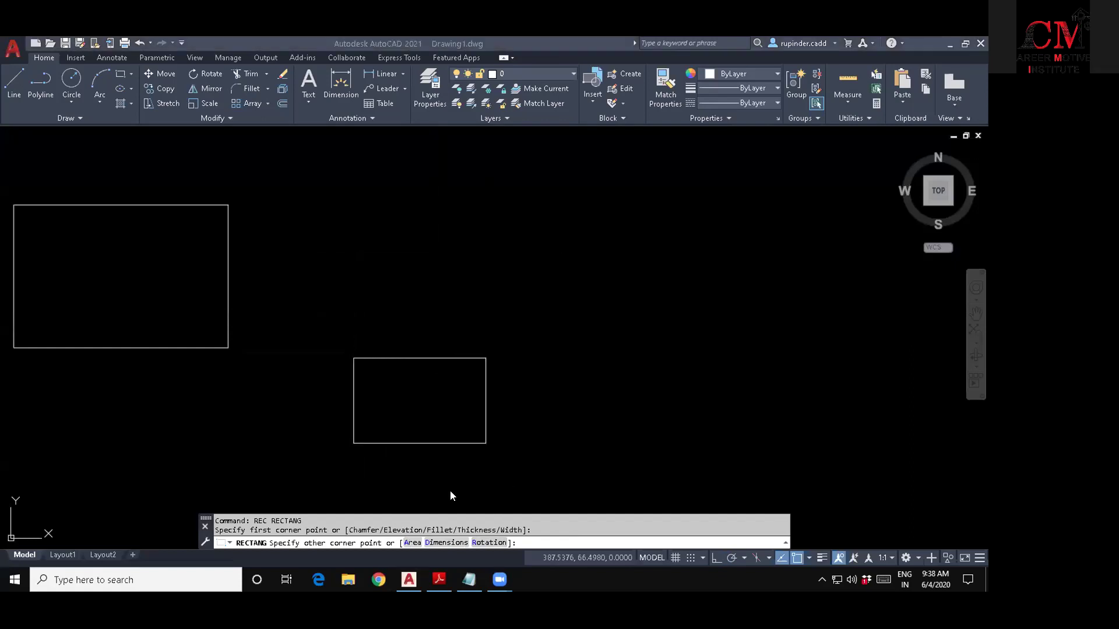
pyautogui.click(625, 423)
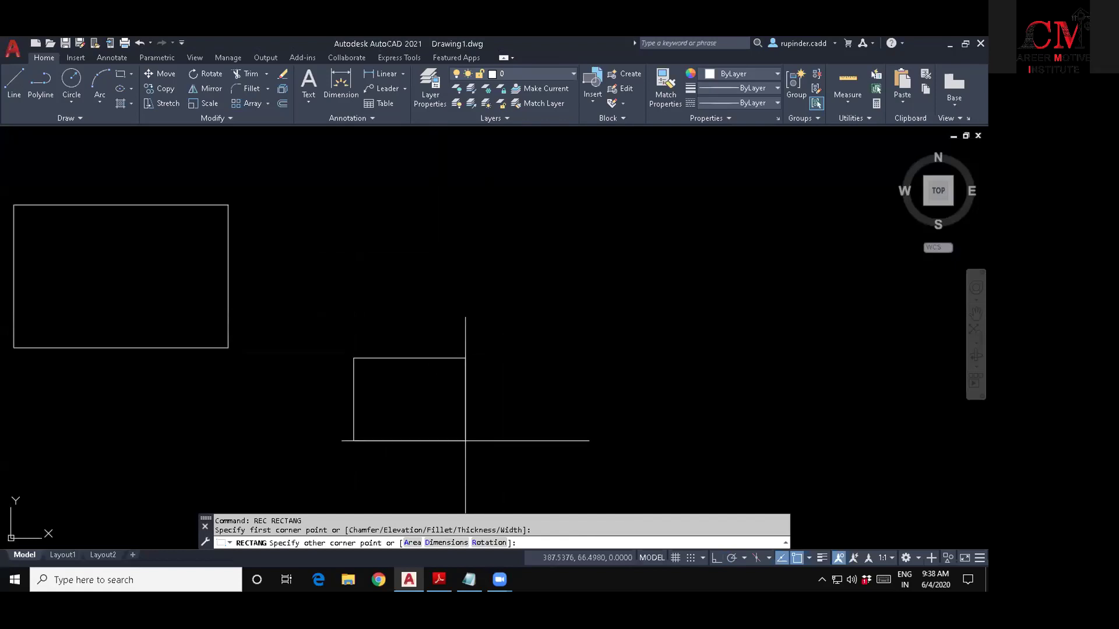
pyautogui.press('Escape')
# Draw a second rectangle to the right of the first with the Rectangle command's Dimensions option, length 150 and width 100.
pyautogui.write('rec')
pyautogui.press('Return')
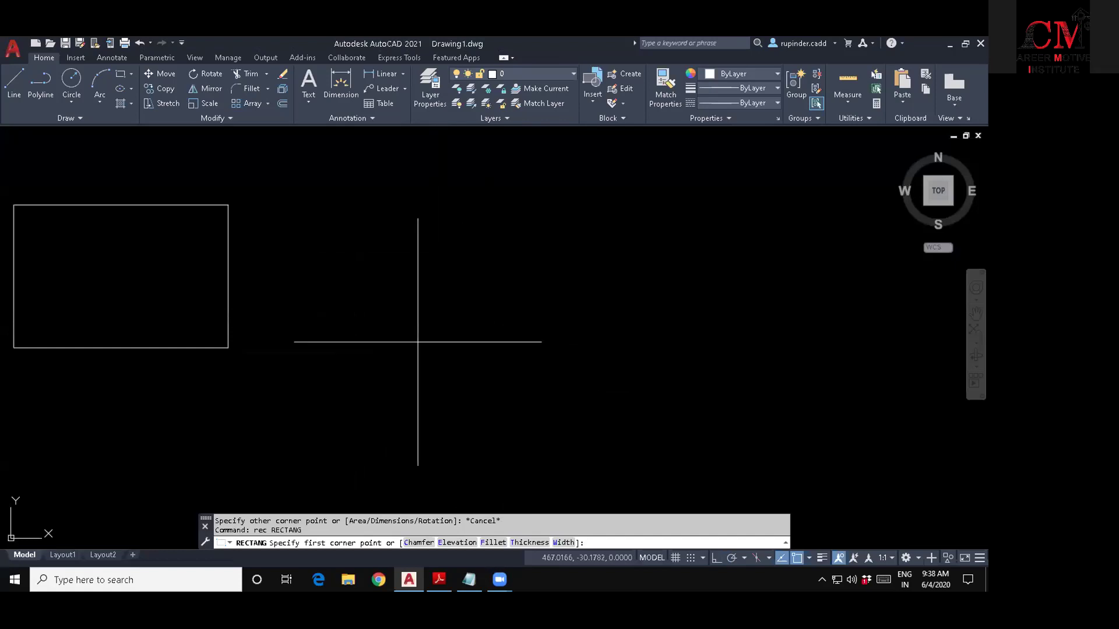
pyautogui.click(417, 341)
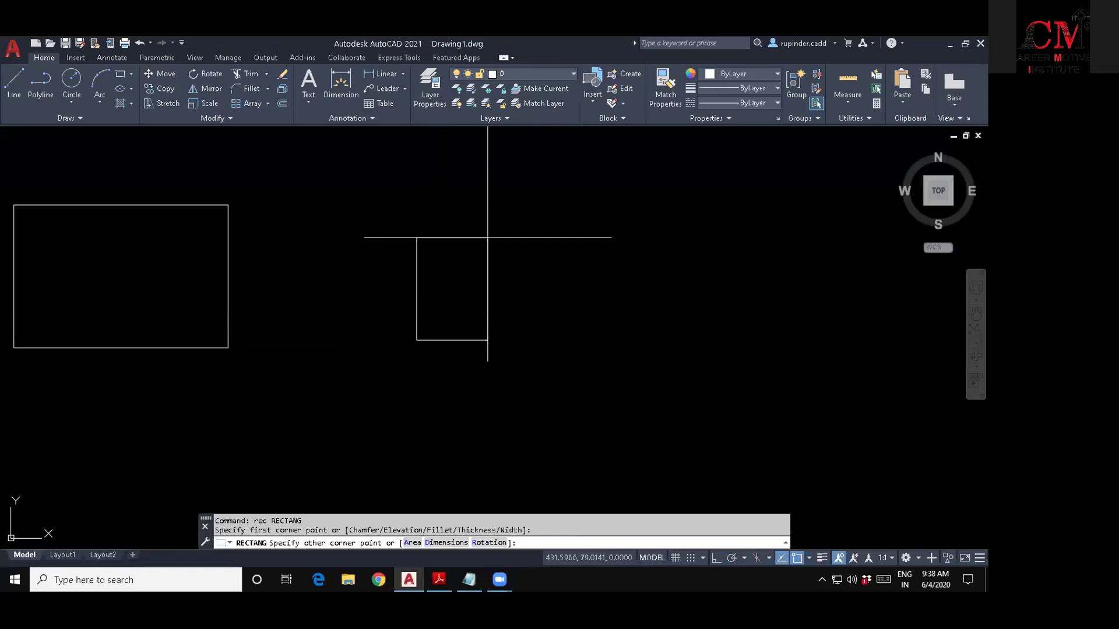
pyautogui.write('d')
pyautogui.press('Return')
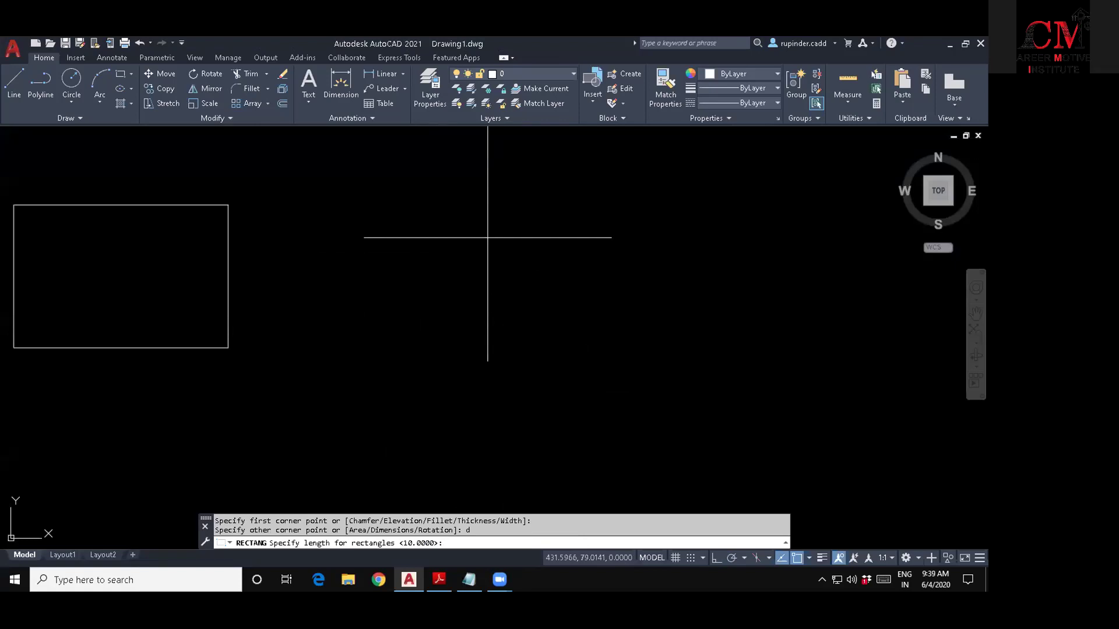
pyautogui.write('150')
pyautogui.press('Return')
pyautogui.write('100')
pyautogui.press('Return')
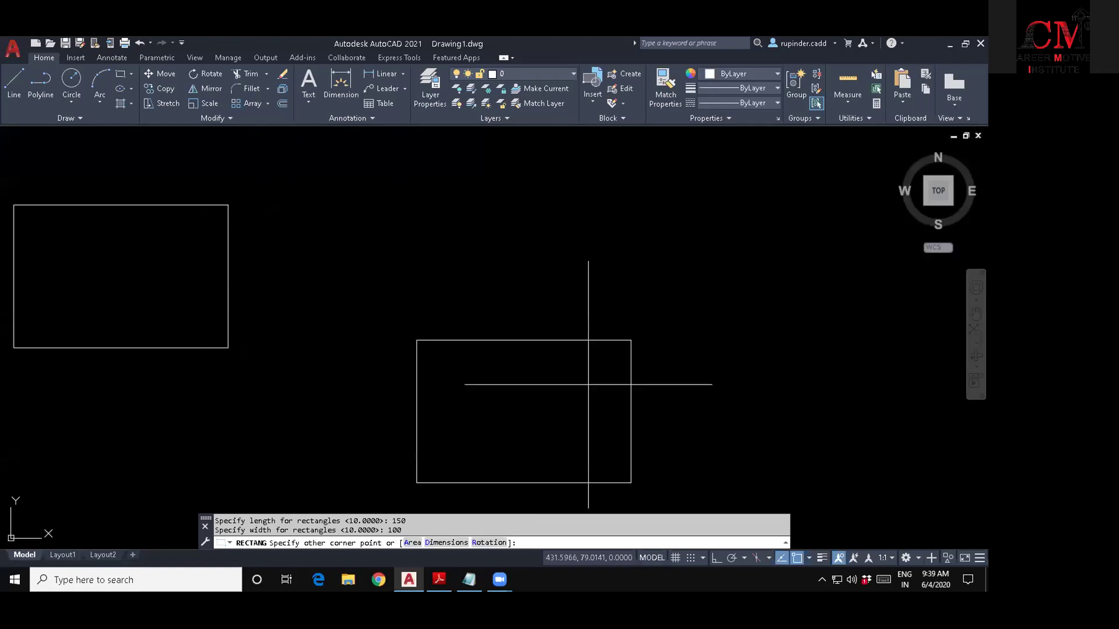
pyautogui.click(485, 207)
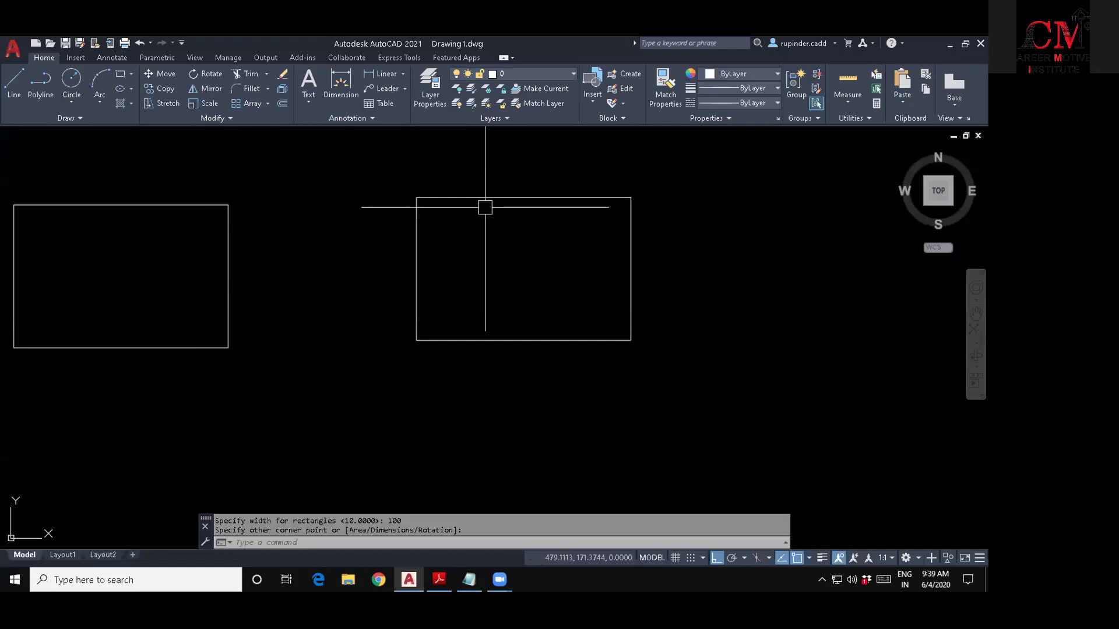
pyautogui.press('Escape')
pyautogui.moveTo(697, 274); pyautogui.dragTo(465, 279, button='middle')
pyautogui.moveTo(606, 278); pyautogui.dragTo(486, 279, button='middle')
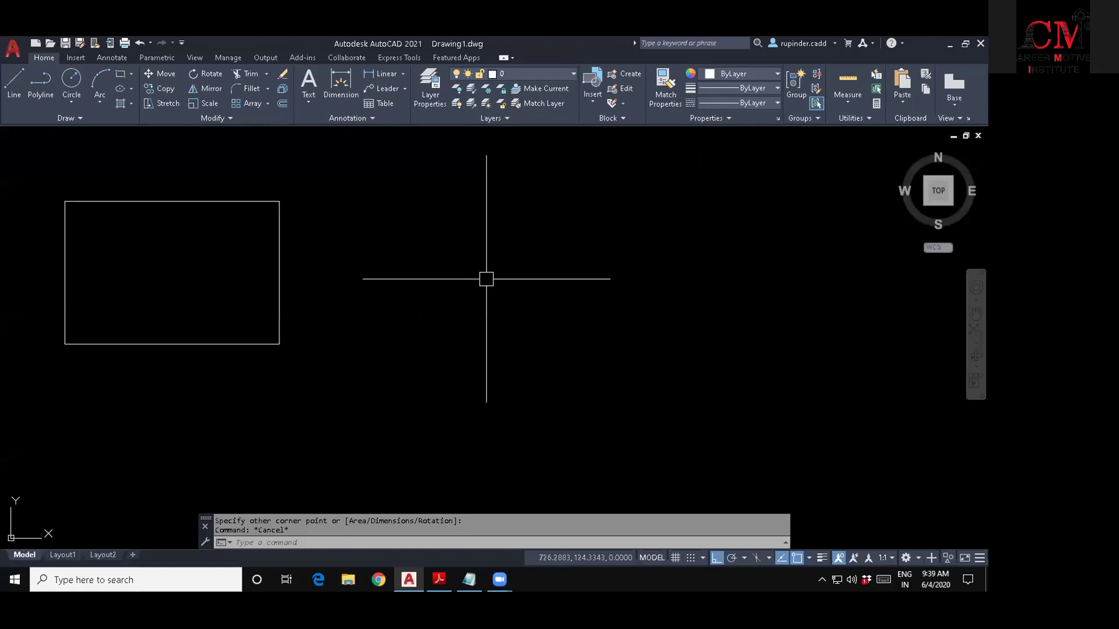
pyautogui.press('Escape')
pyautogui.write('re')
pyautogui.moveTo(372, 313); pyautogui.dragTo(250, 310, button='middle')
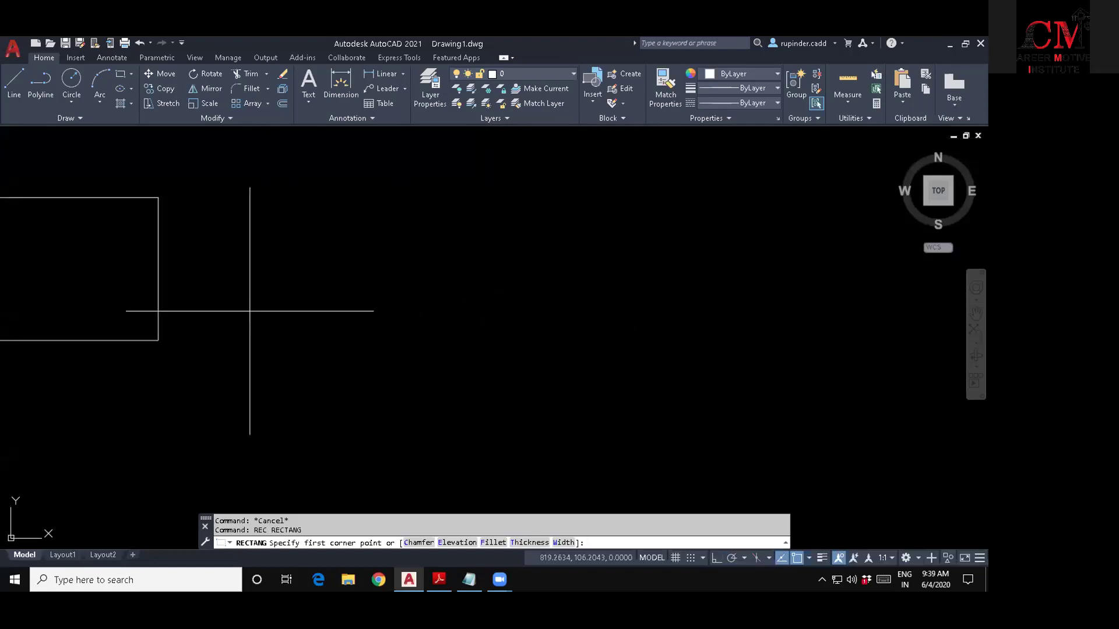
pyautogui.click(337, 338)
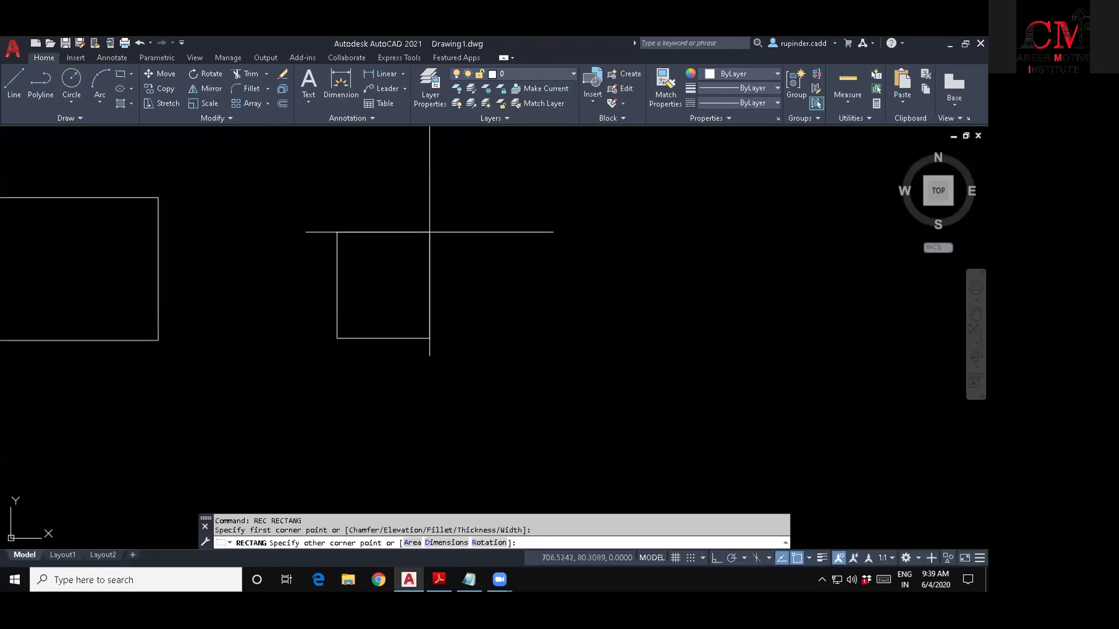
pyautogui.press('Escape')
pyautogui.write('rec')
pyautogui.press('Return')
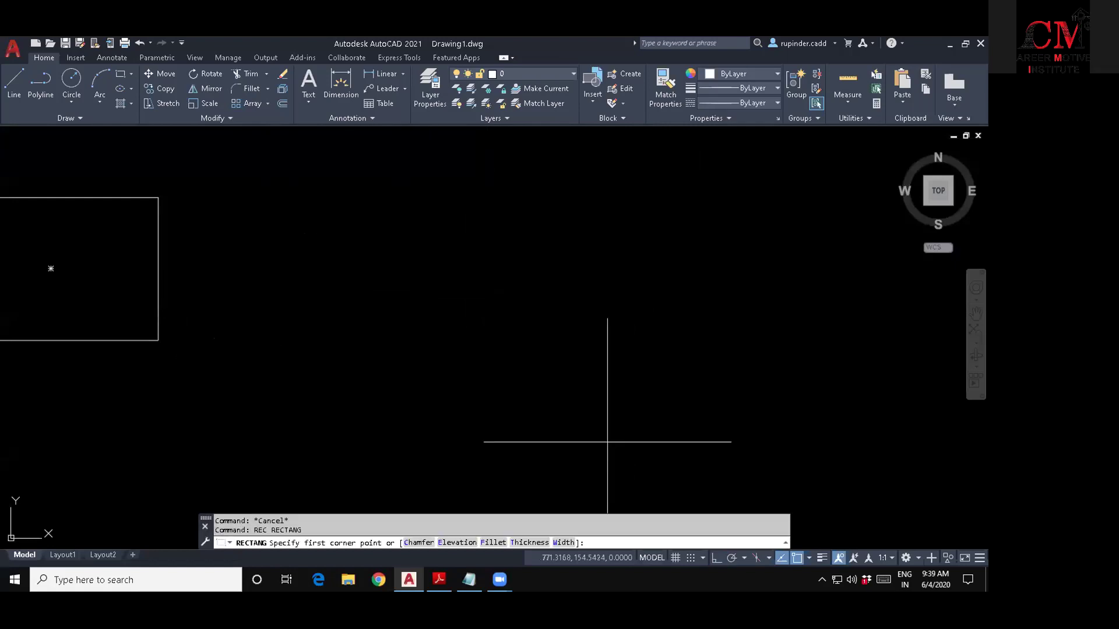
pyautogui.click(351, 306)
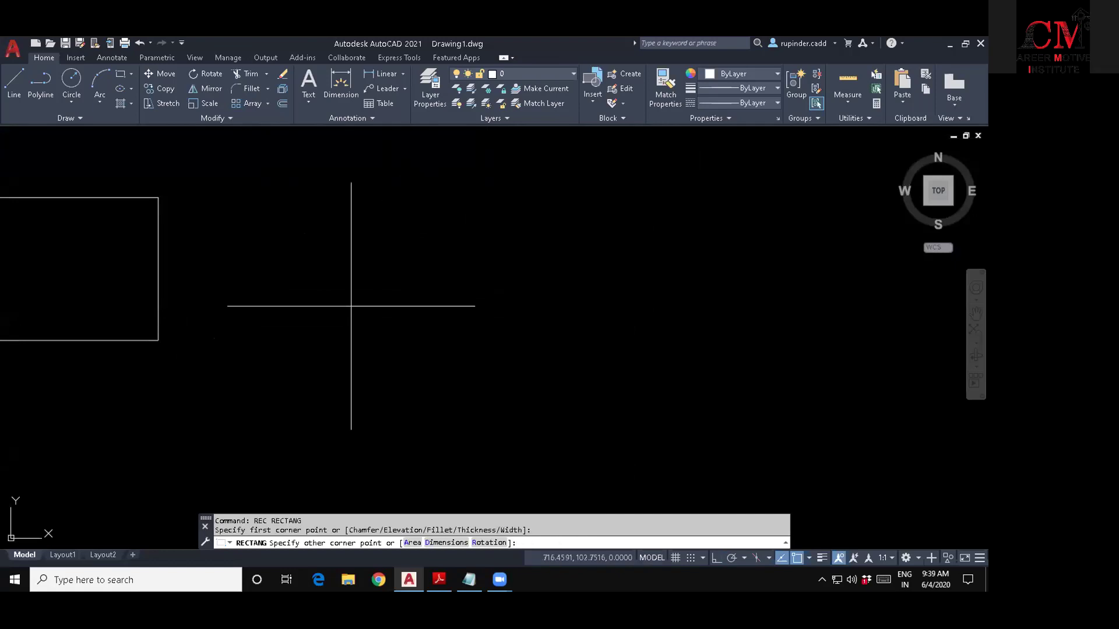
pyautogui.write('@')
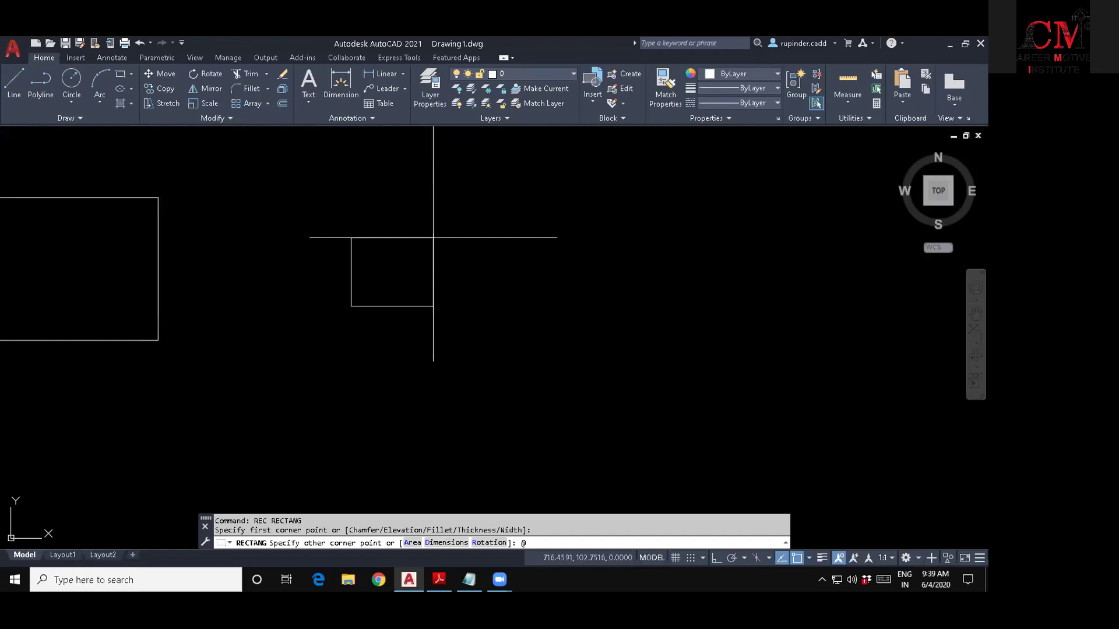
pyautogui.write('150,100')
pyautogui.press('Return')
pyautogui.press('Escape')
pyautogui.scroll(-4, 641, 324)
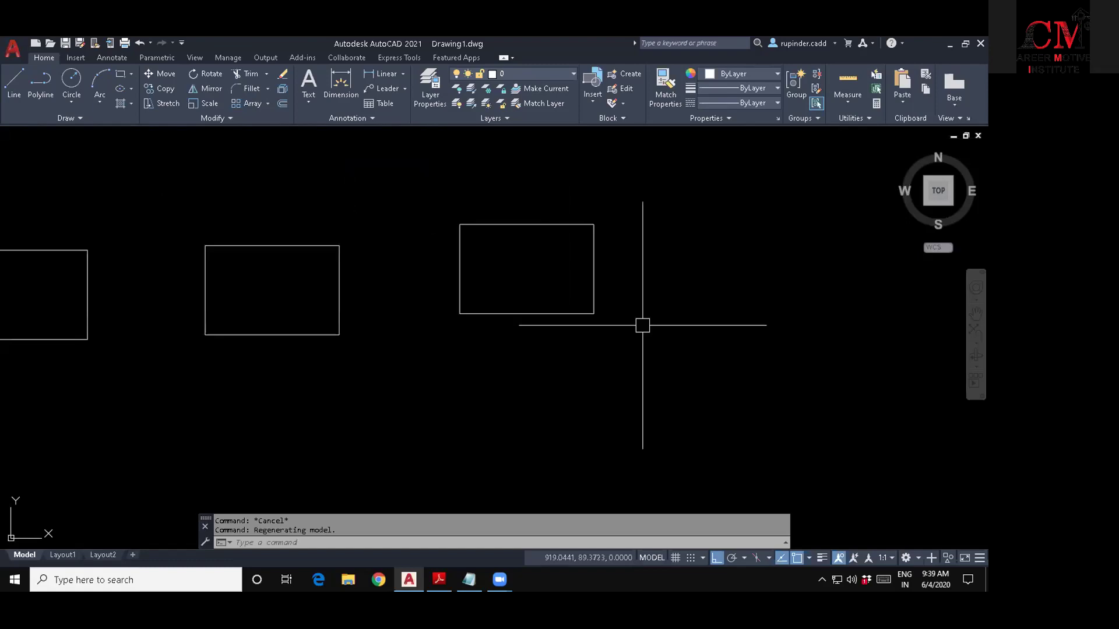
pyautogui.scroll(4, 547, 337)
pyautogui.press('Escape')
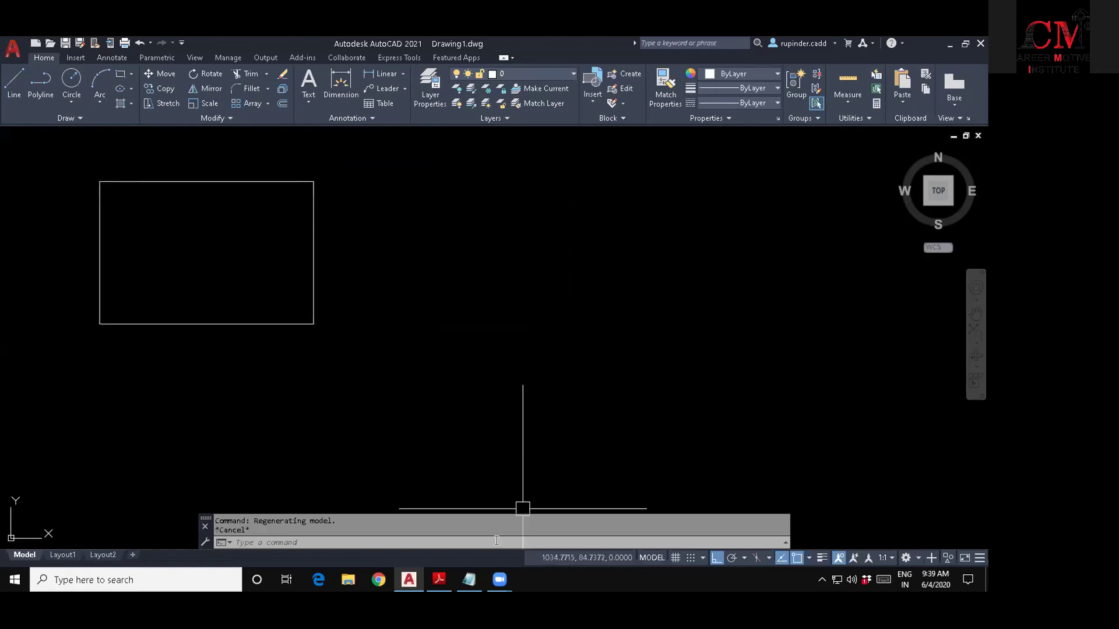
pyautogui.click(468, 582)
pyautogui.click(466, 583)
pyautogui.press('Escape')
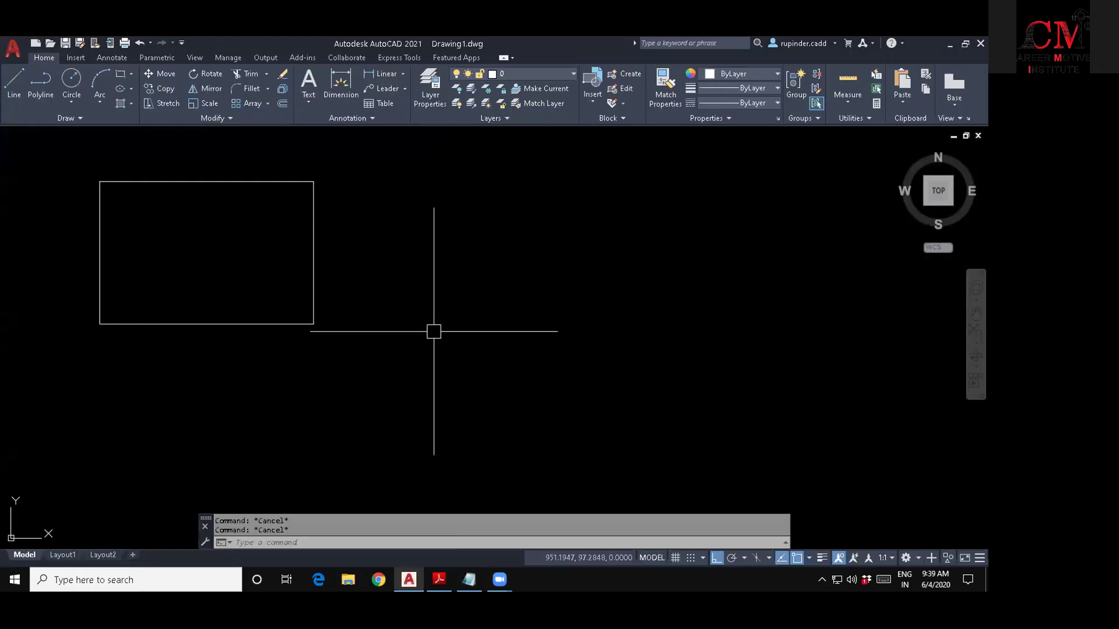
pyautogui.moveTo(433, 331); pyautogui.dragTo(374, 359, button='middle')
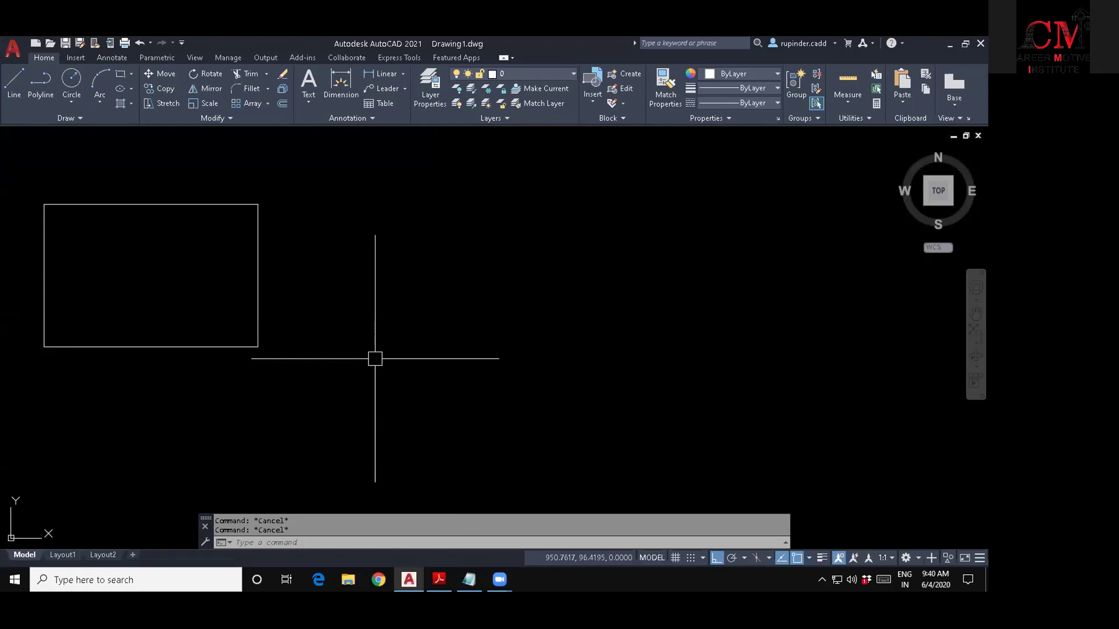
pyautogui.moveTo(374, 358)
pyautogui.mouseDown(button='middle')
pyautogui.moveTo(310, 325)
pyautogui.moveTo(286, 336)
pyautogui.mouseUp(button='middle')
pyautogui.write('pol')
pyautogui.press('Return')
pyautogui.press('Escape')
pyautogui.press('Escape')
pyautogui.write('pol')
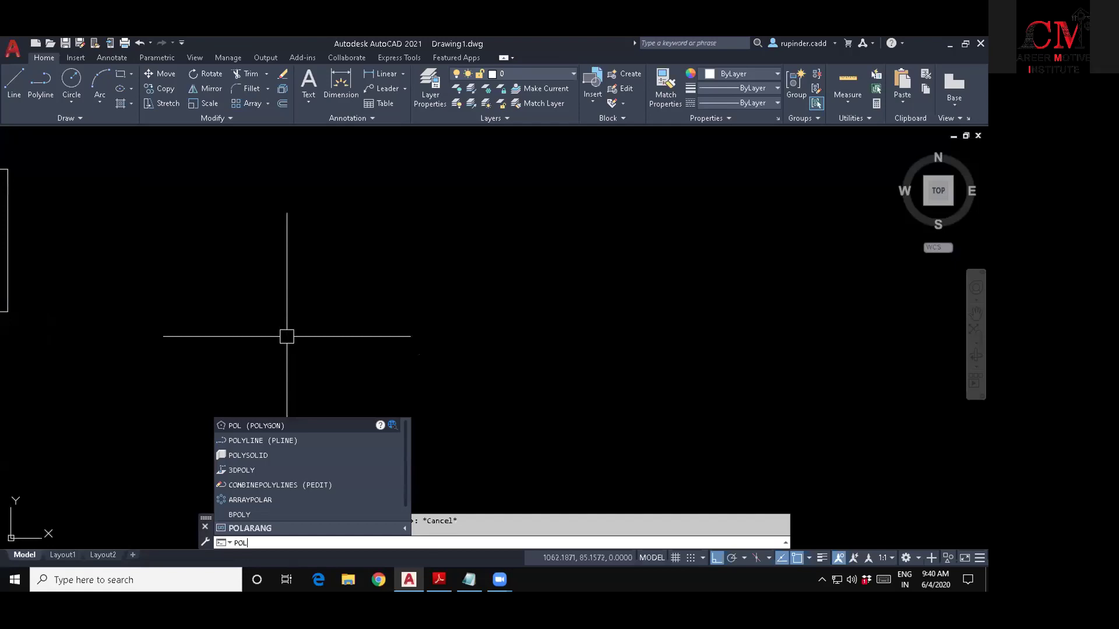
pyautogui.press('Escape')
pyautogui.press('Escape')
# Check the Day 3 command list in Notepad and return to the AutoCAD drawing.
pyautogui.click(469, 579)
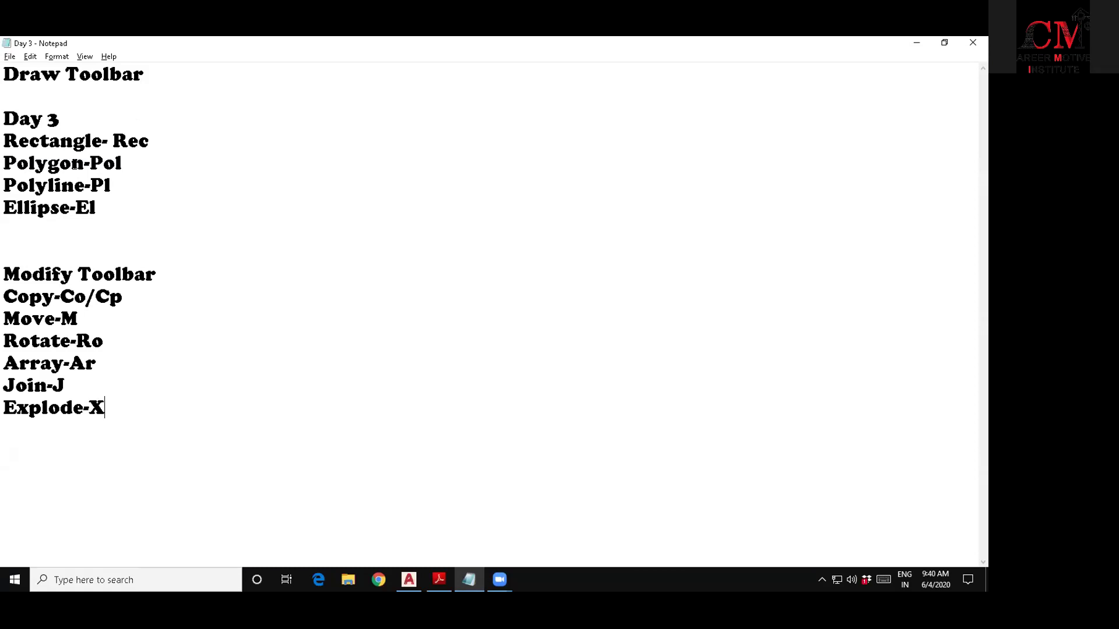
pyautogui.click(499, 579)
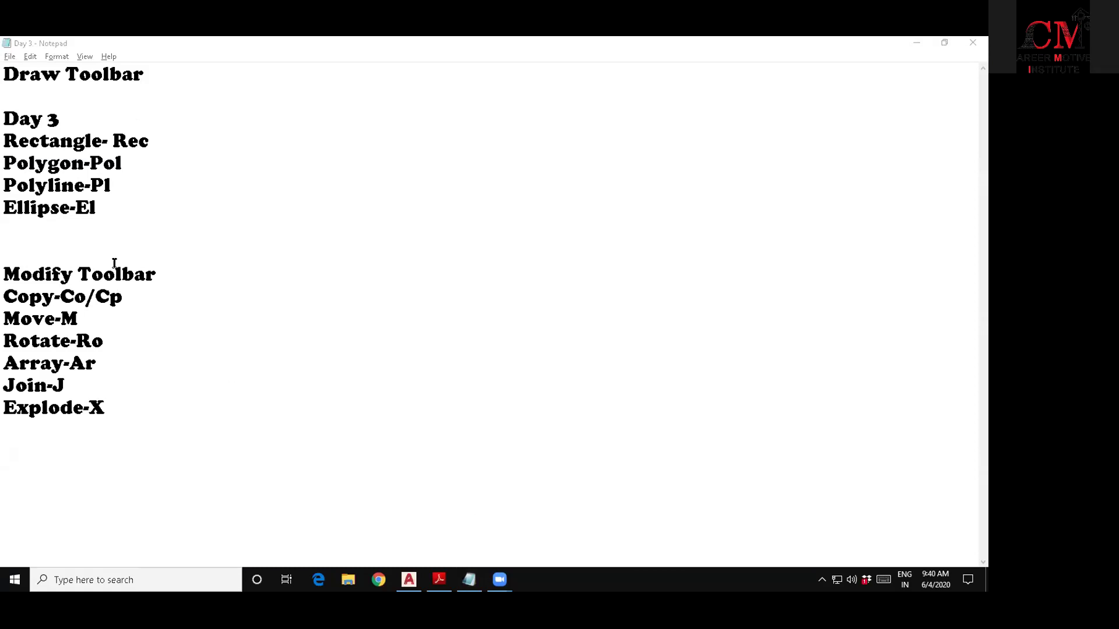
pyautogui.click(916, 43)
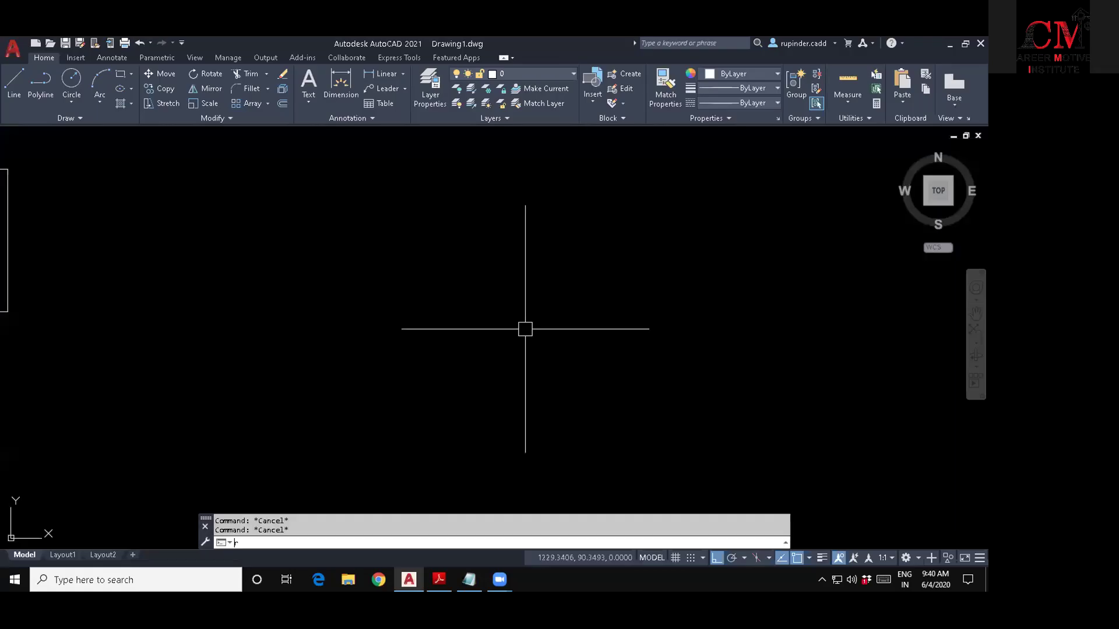
# Start the Polygon command and enlarge the command line window to show more history lines.
pyautogui.write('pol')
pyautogui.press('Return')
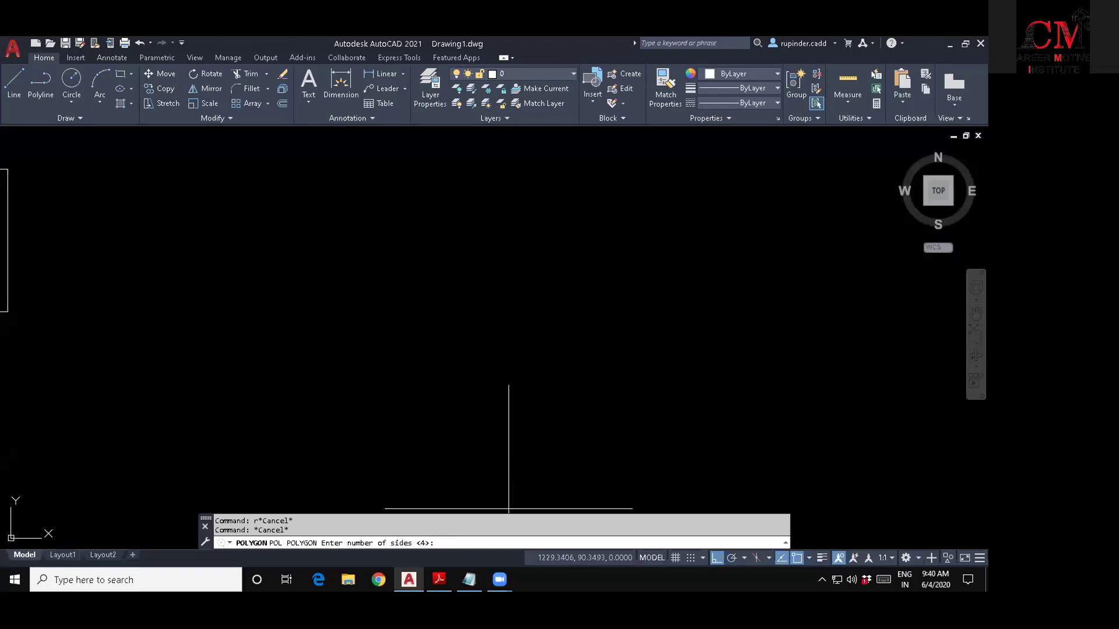
pyautogui.moveTo(505, 514); pyautogui.dragTo(513, 473)
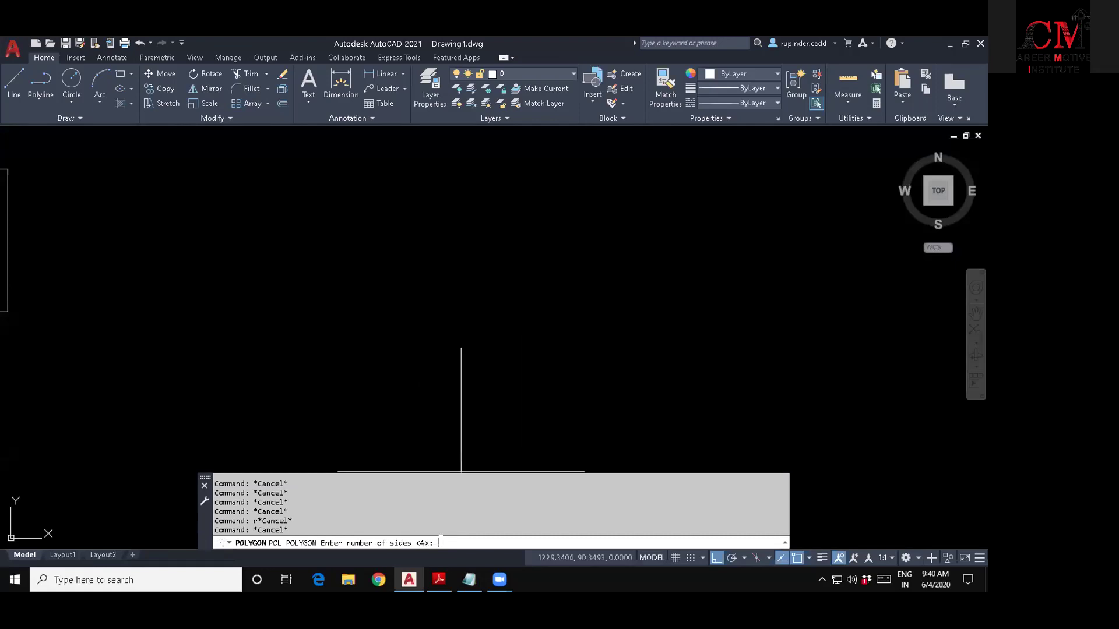
# Launch OpenBoard from the desktop, switch it to desktop annotation mode and return to AutoCAD.
pyautogui.press('super+d')
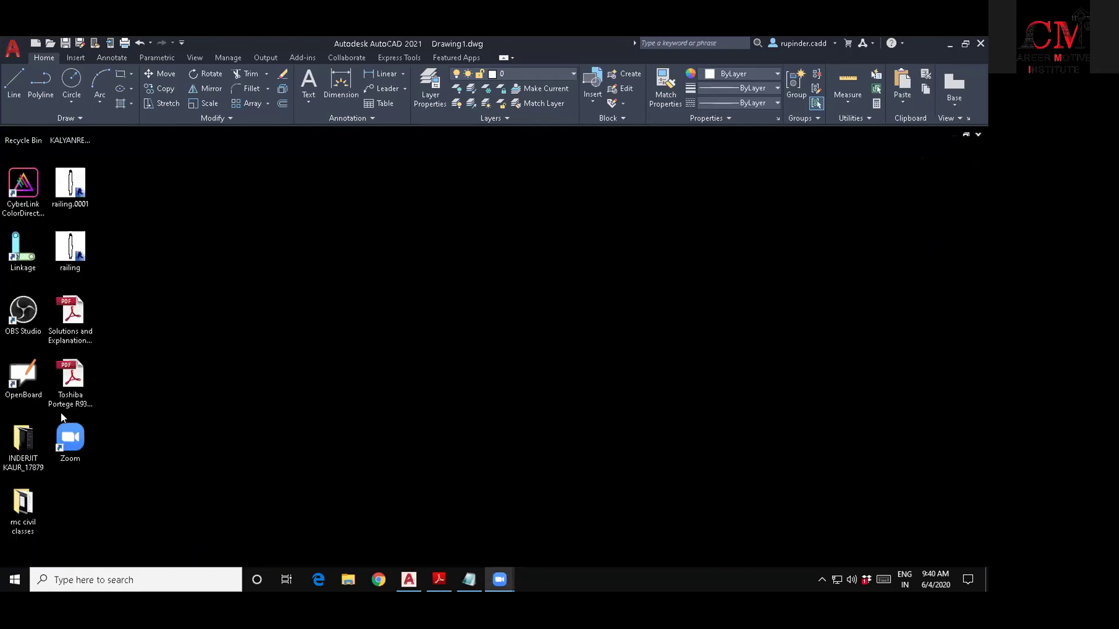
pyautogui.doubleClick(22, 378)
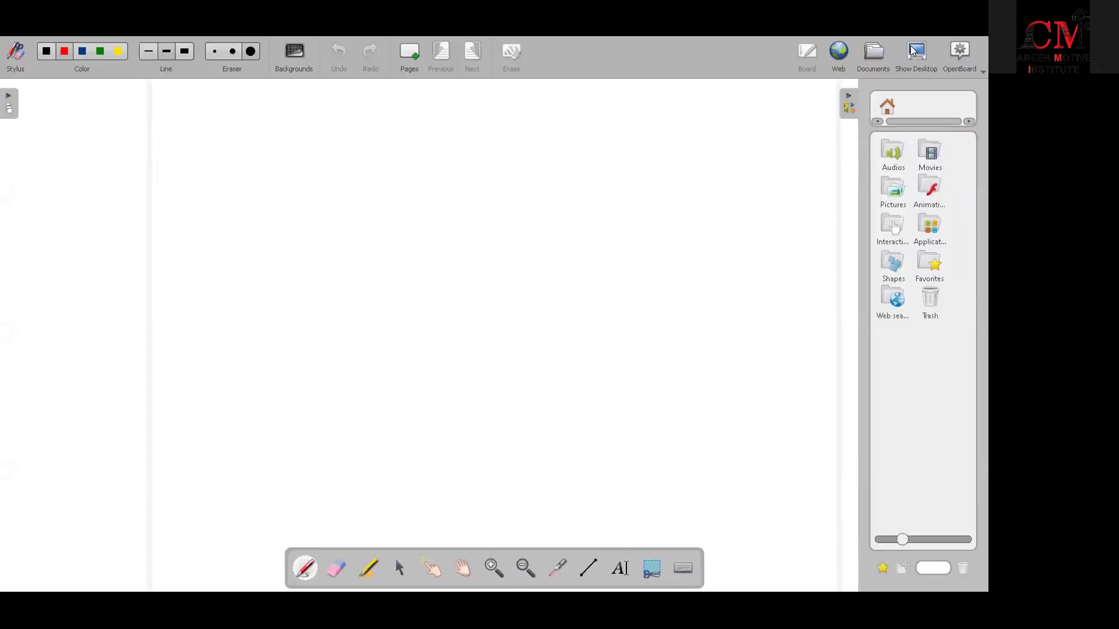
pyautogui.click(913, 51)
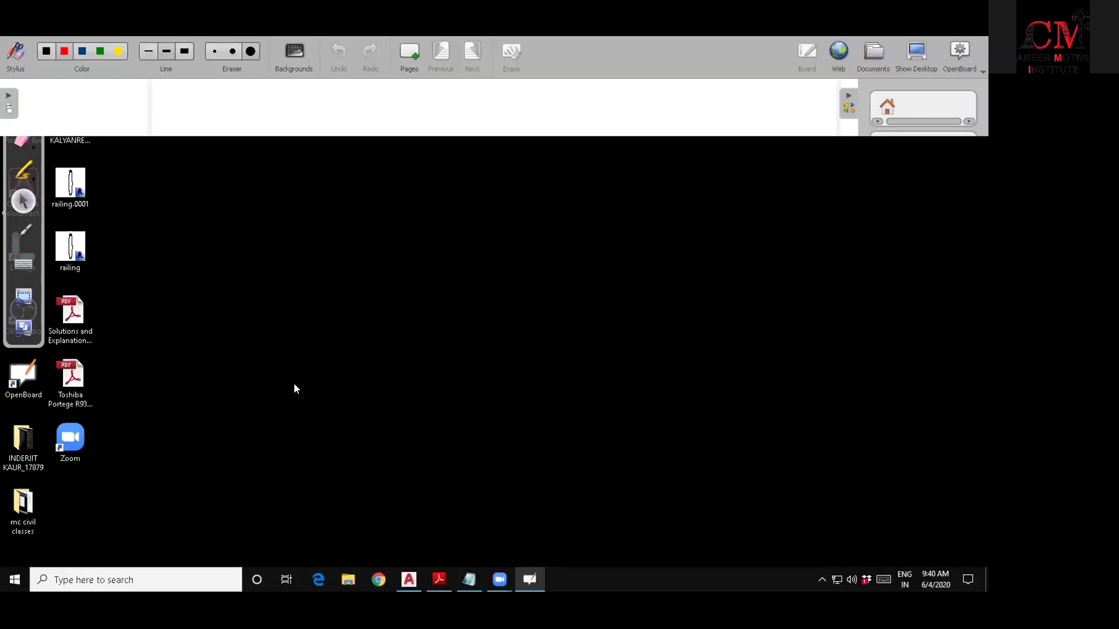
pyautogui.click(410, 581)
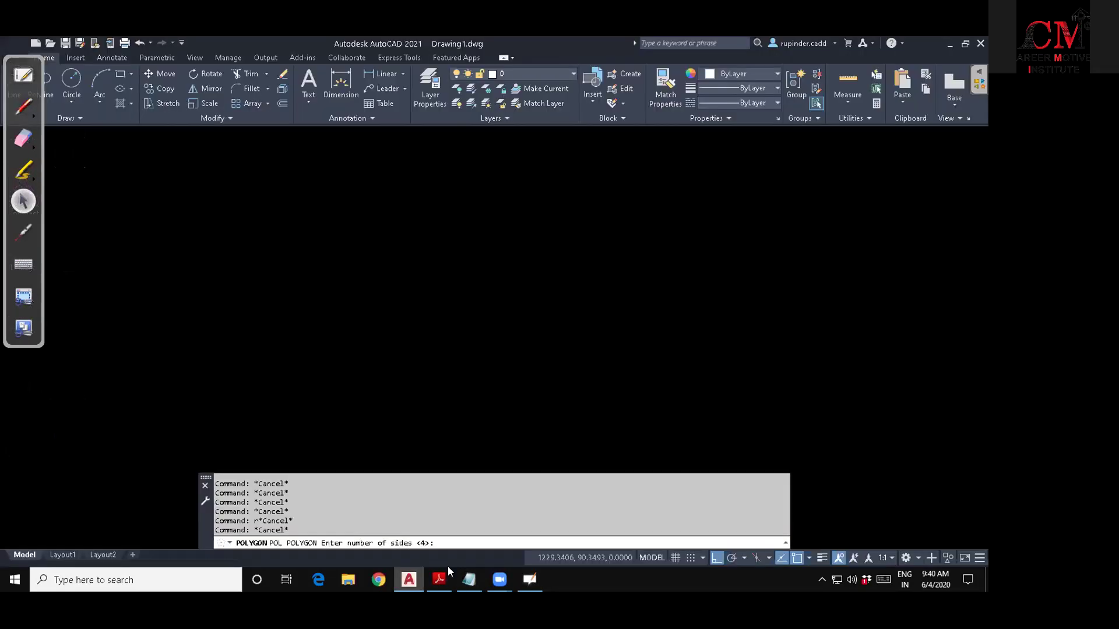
# Highlight the number-of-sides prompt in yellow with OpenBoard's highlighter and restore the selection pointer.
pyautogui.click(24, 170)
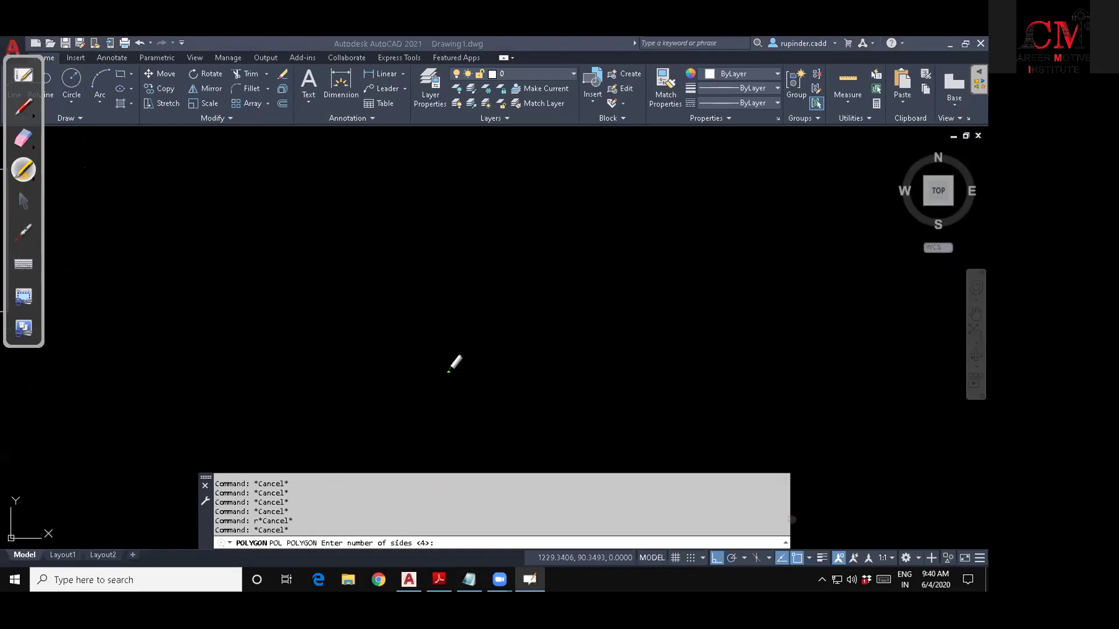
pyautogui.click(24, 201)
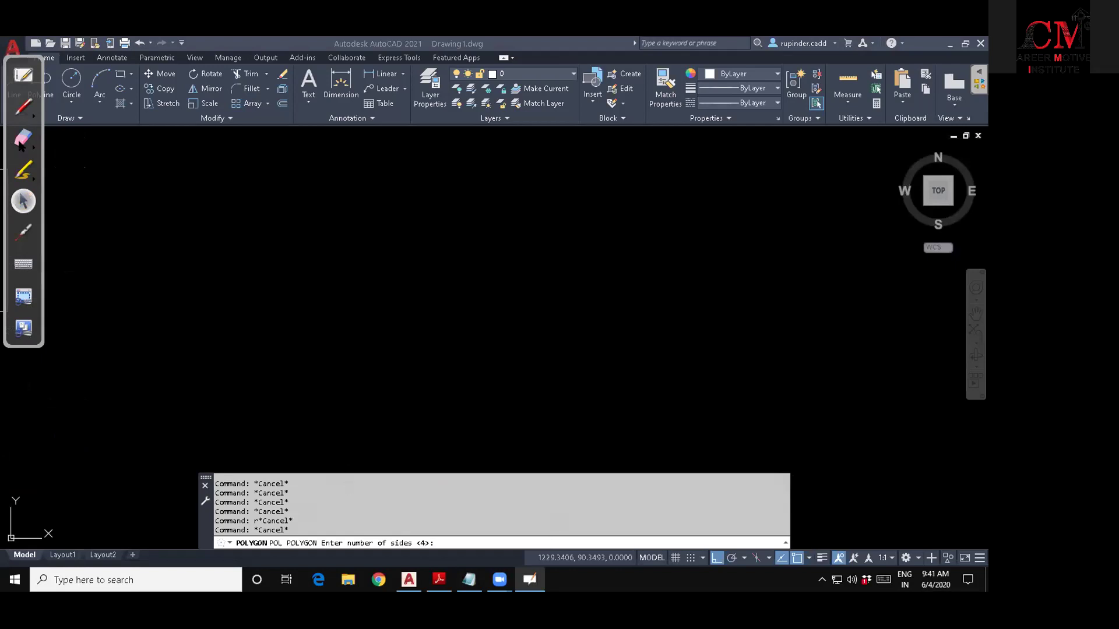
pyautogui.click(23, 175)
pyautogui.moveTo(290, 544); pyautogui.dragTo(436, 543)
pyautogui.moveTo(303, 550); pyautogui.dragTo(428, 552)
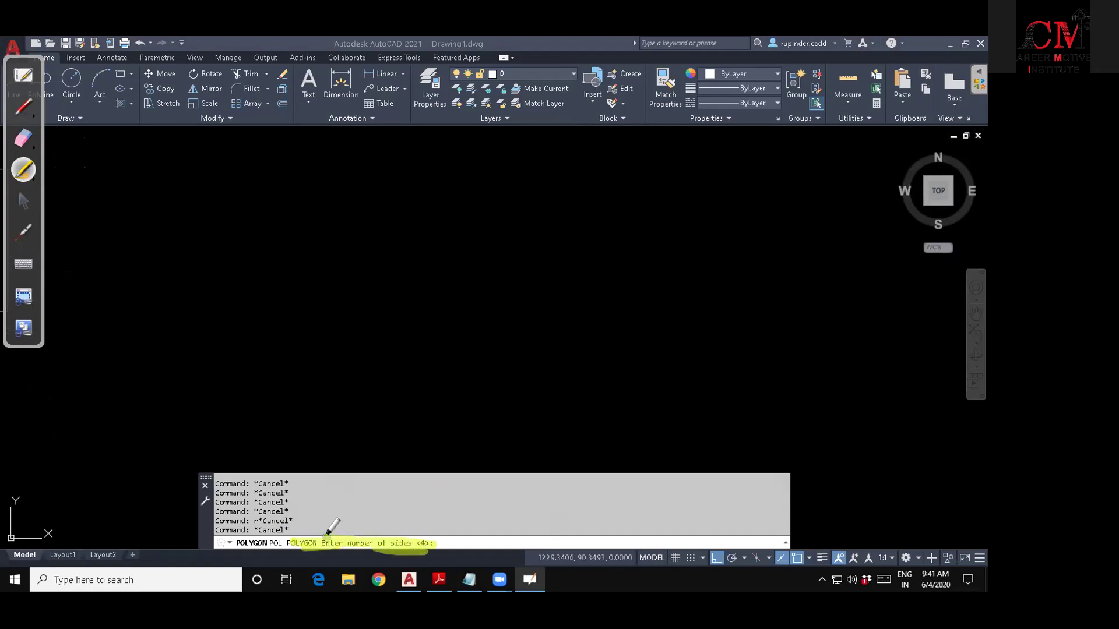
pyautogui.click(24, 208)
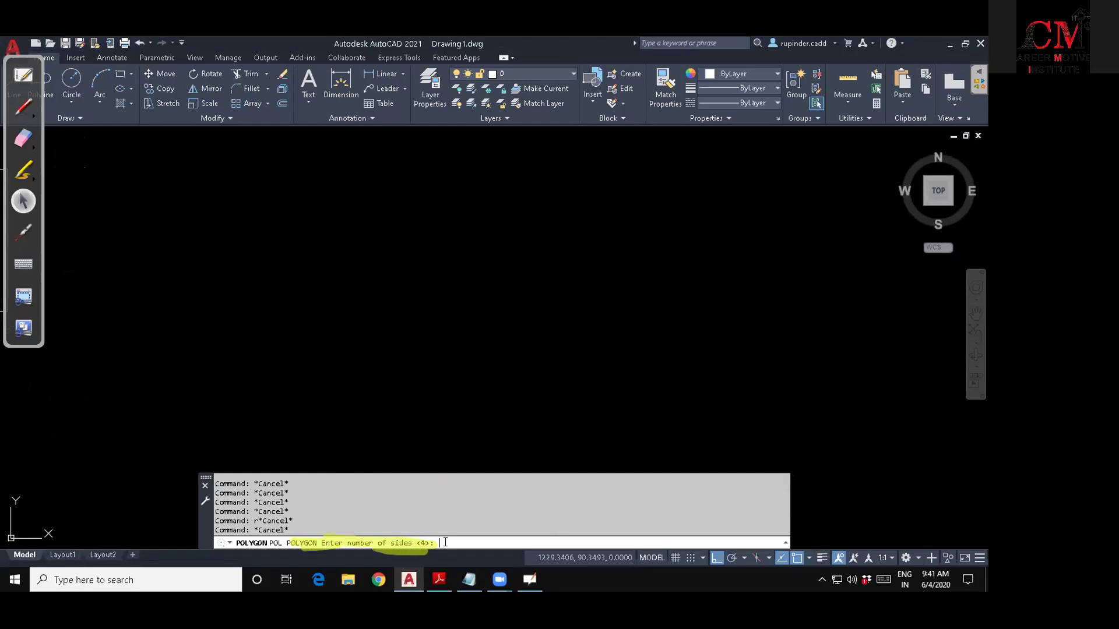
# Draw a six-sided polygon to the right of the rectangles, inscribed in a circle of radius 20.
pyautogui.write('6')
pyautogui.press('Return')
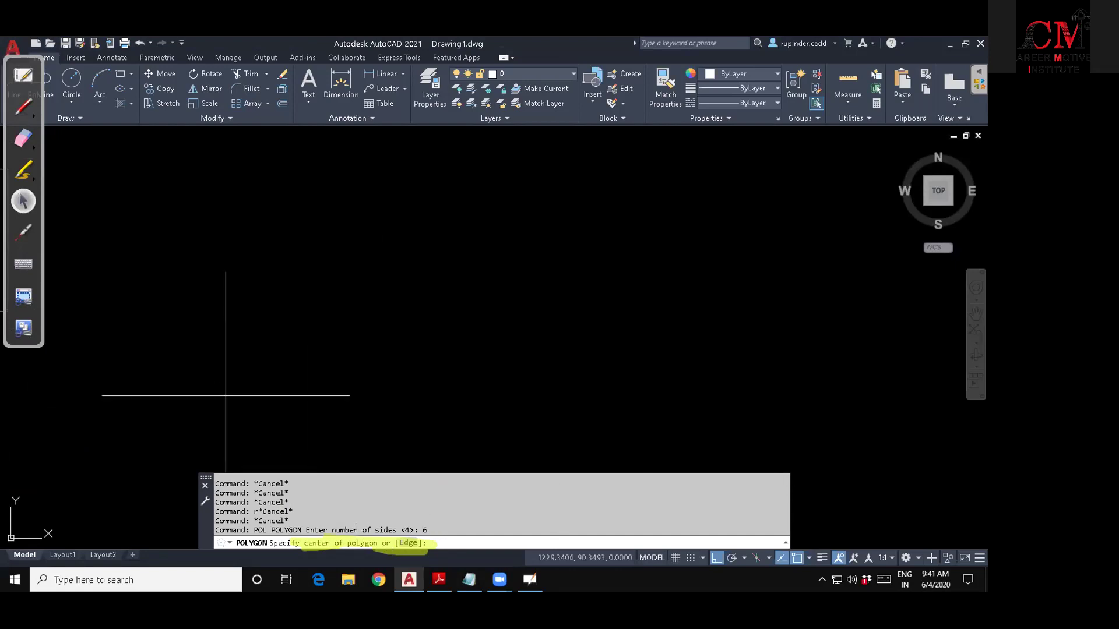
pyautogui.click(368, 216)
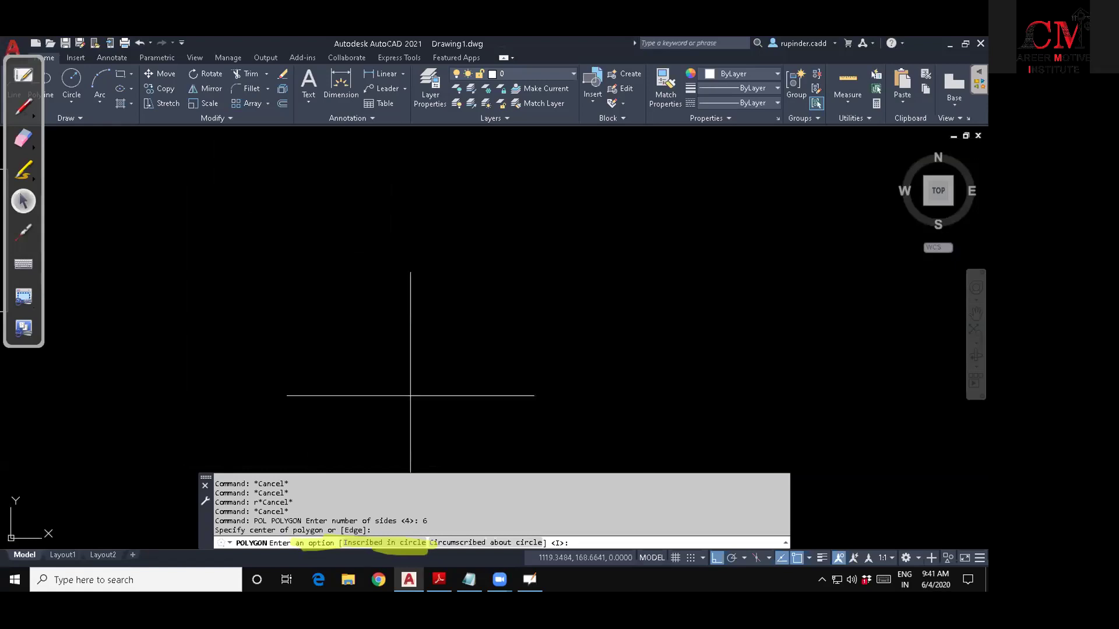
pyautogui.click(397, 500)
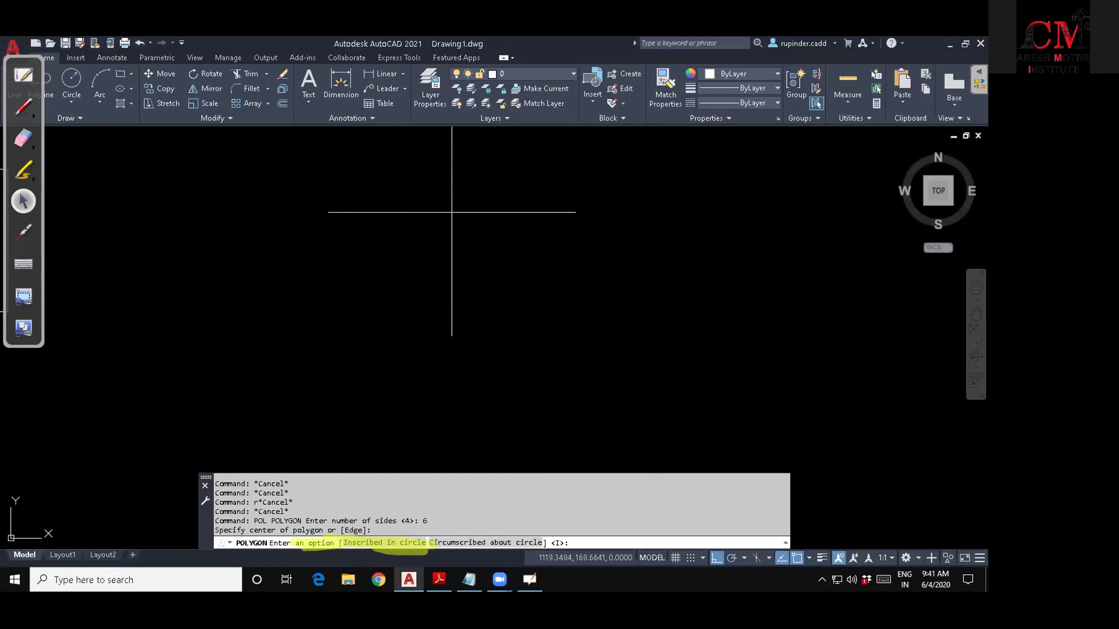
pyautogui.press('Return')
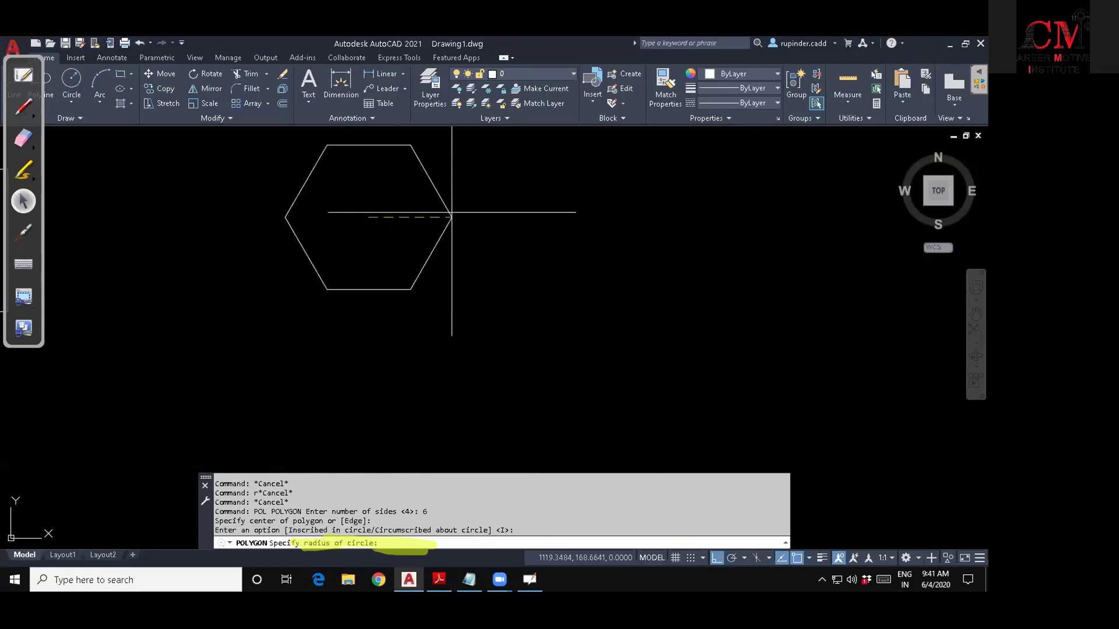
pyautogui.write('20')
pyautogui.press('Return')
pyautogui.press('Escape')
pyautogui.press('Escape')
pyautogui.scroll(4, 346, 207)
pyautogui.moveTo(348, 247); pyautogui.dragTo(320, 280, button='middle')
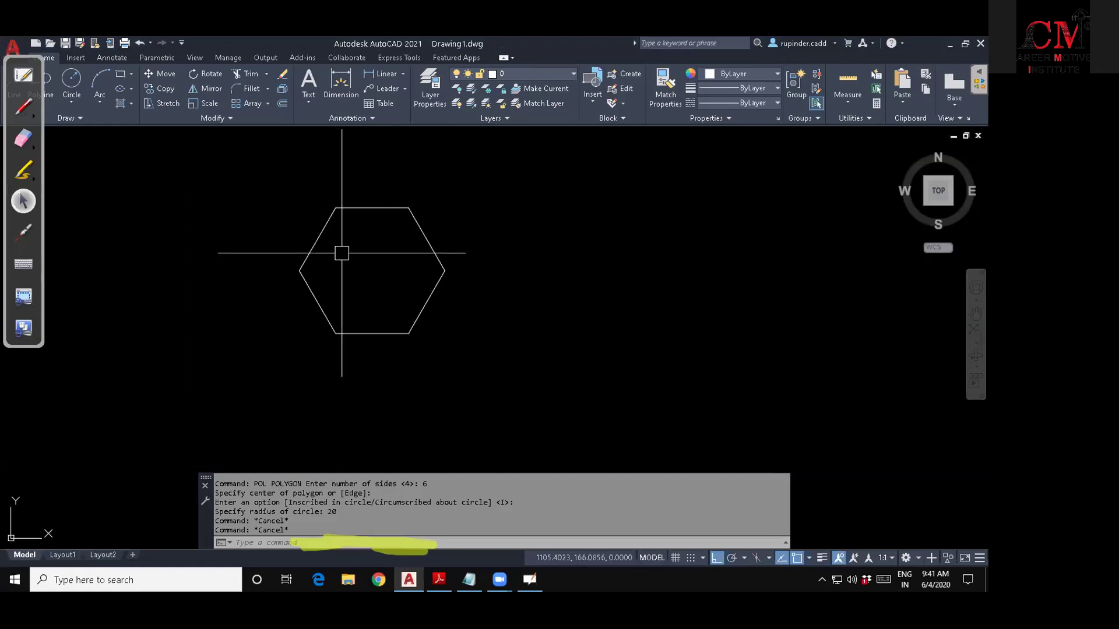
pyautogui.press('Escape')
pyautogui.press('Escape')
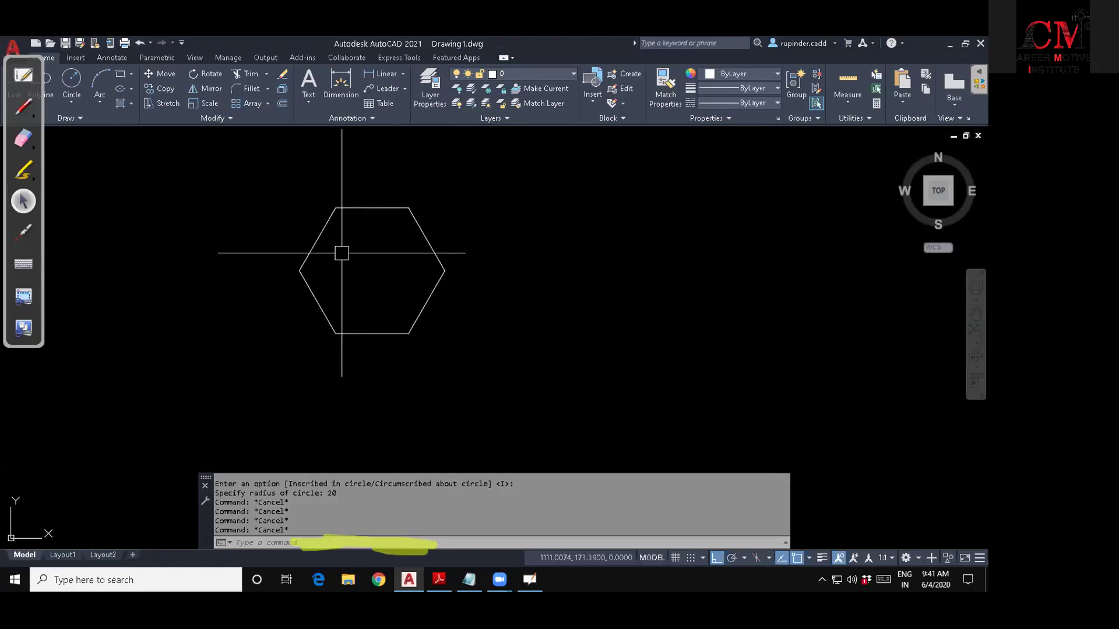
# Draw a circle of radius 20 to the right of the hexagon.
pyautogui.write('c')
pyautogui.press('Return')
pyautogui.moveTo(552, 299); pyautogui.dragTo(418, 291, button='middle')
pyautogui.click(577, 295)
pyautogui.write('20')
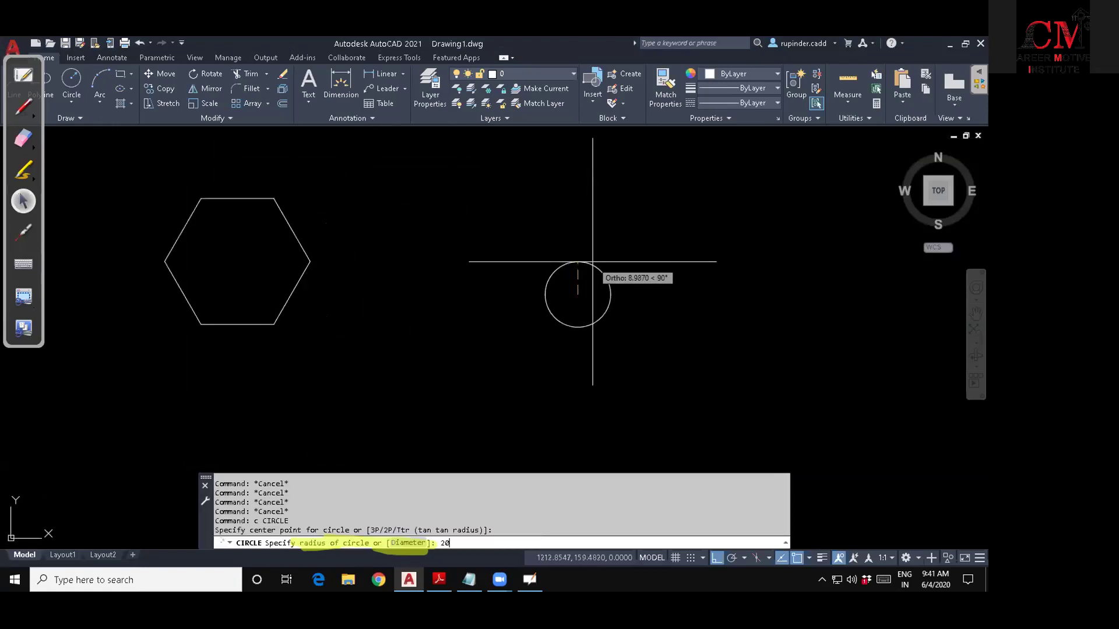
pyautogui.press('Return')
pyautogui.press('Escape')
pyautogui.moveTo(668, 324); pyautogui.dragTo(599, 326, button='middle')
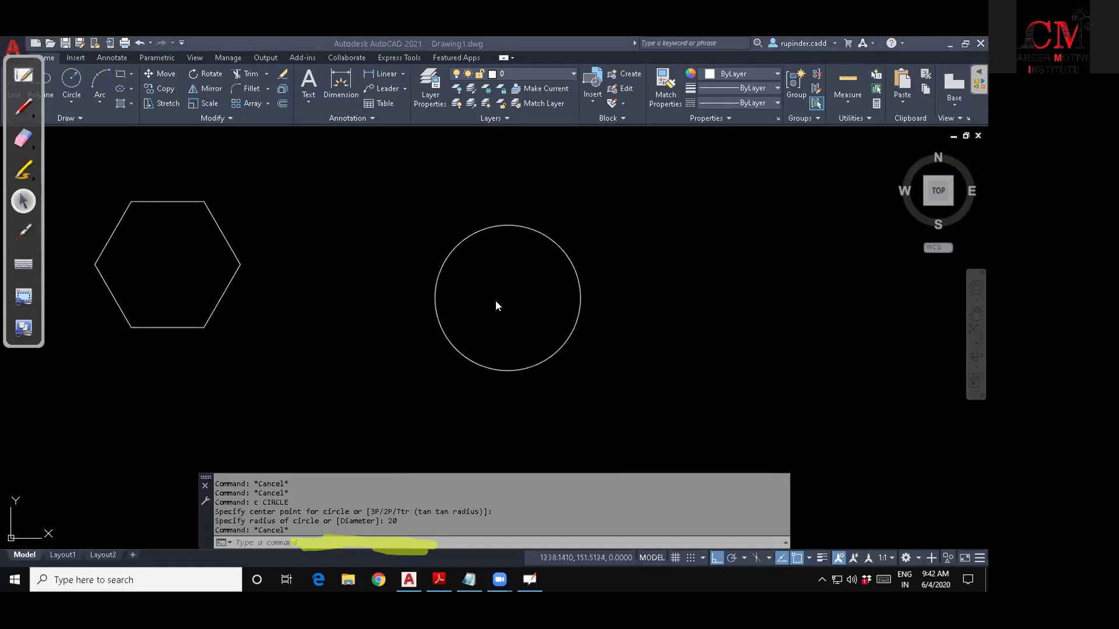
pyautogui.click(302, 395)
pyautogui.press('Escape')
pyautogui.press('Escape')
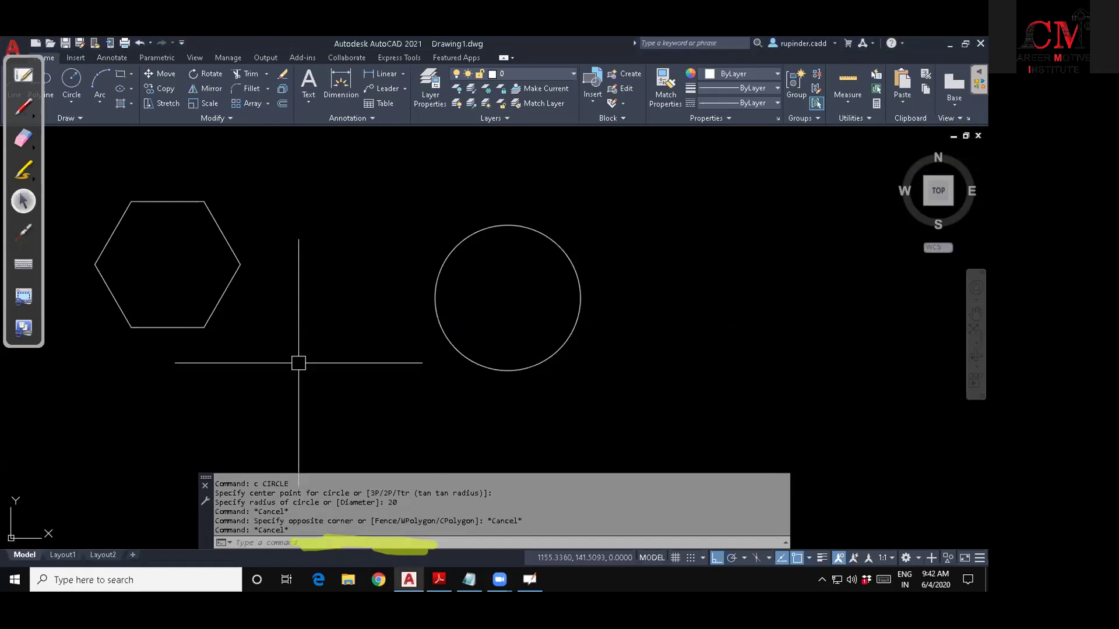
# Start a six-sided polygon with its centre at the circle's centre.
pyautogui.write('pol')
pyautogui.press('Return')
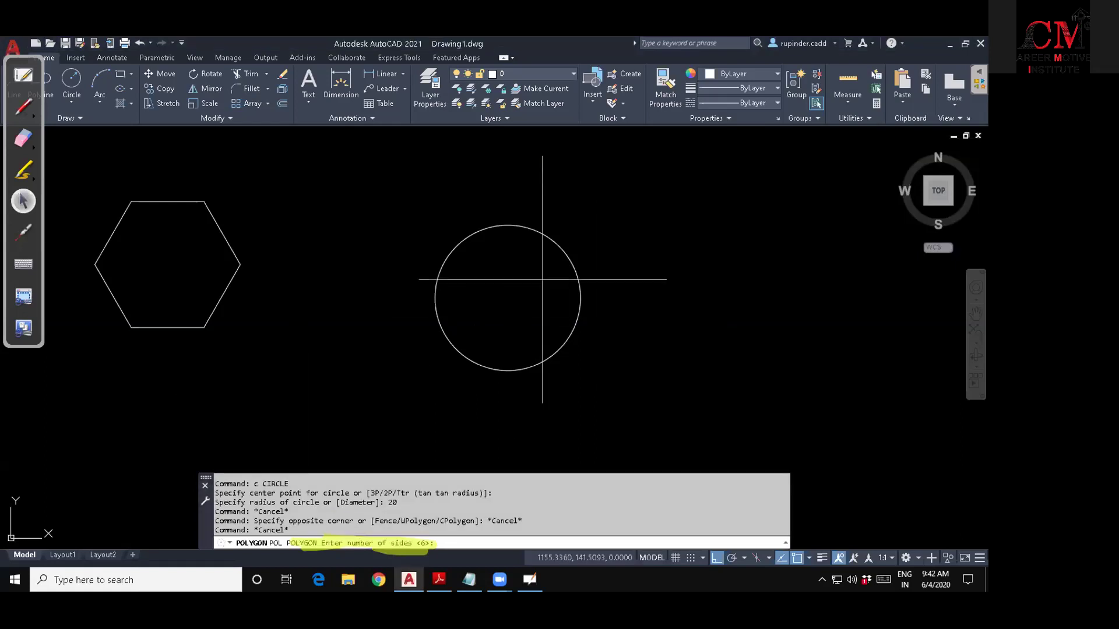
pyautogui.press('Return')
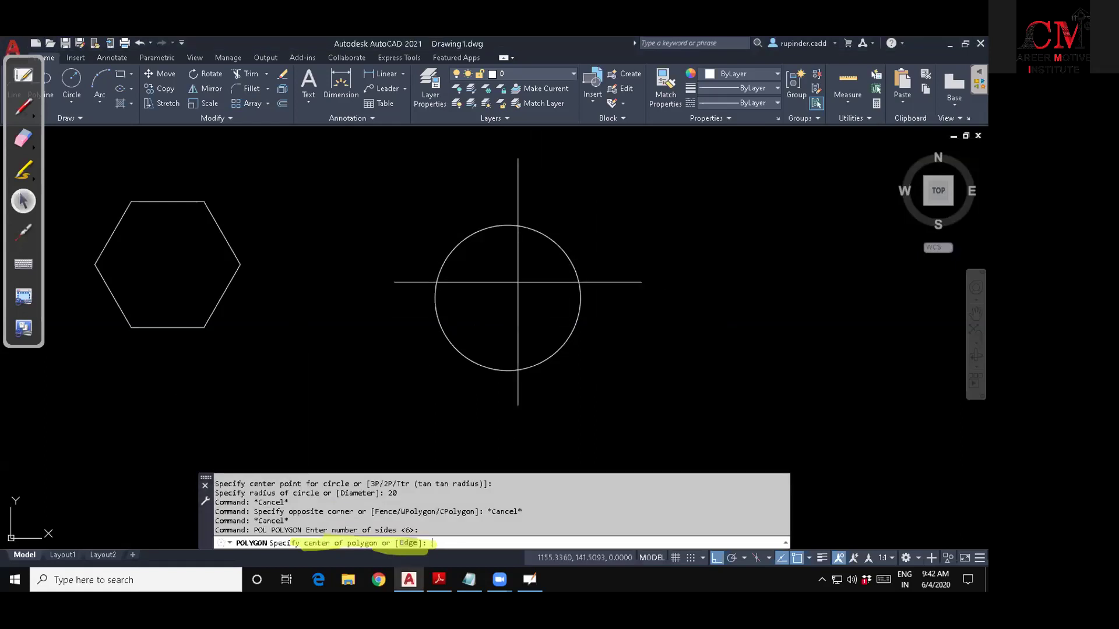
pyautogui.click(510, 295)
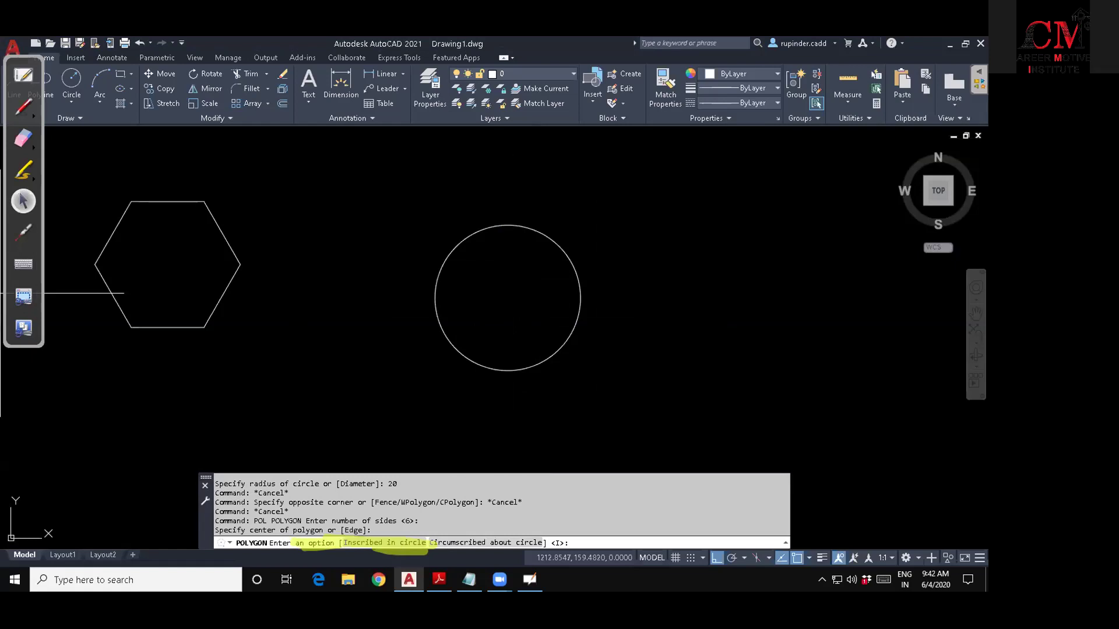
# Erase the yellow highlight over the command line with OpenBoard's eraser and return to the AutoCAD prompt.
pyautogui.click(24, 139)
pyautogui.click(312, 530)
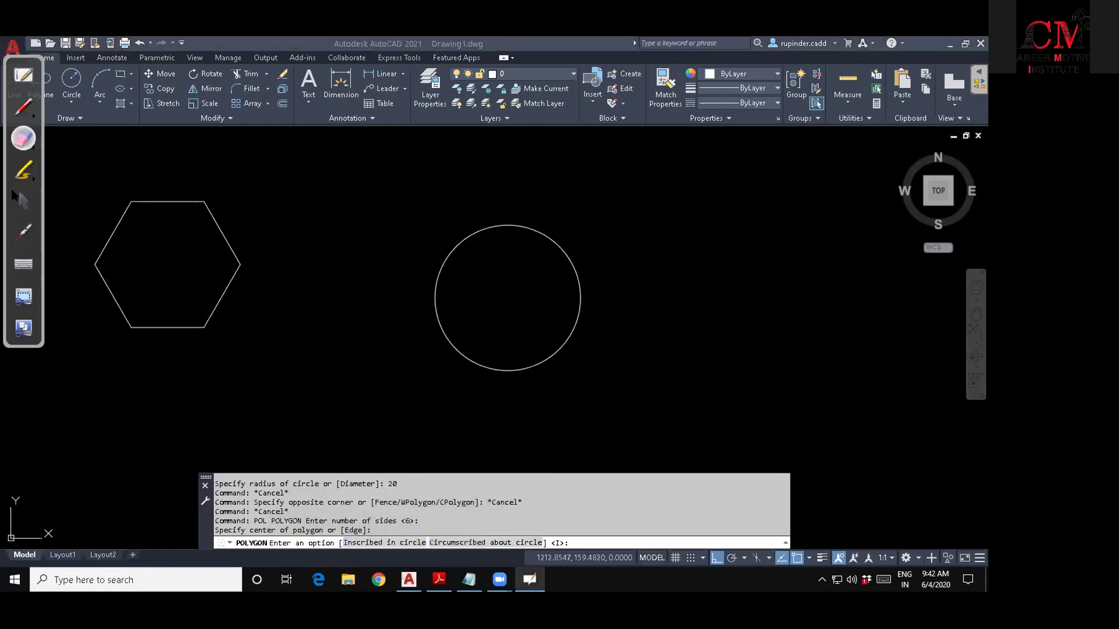
pyautogui.click(23, 201)
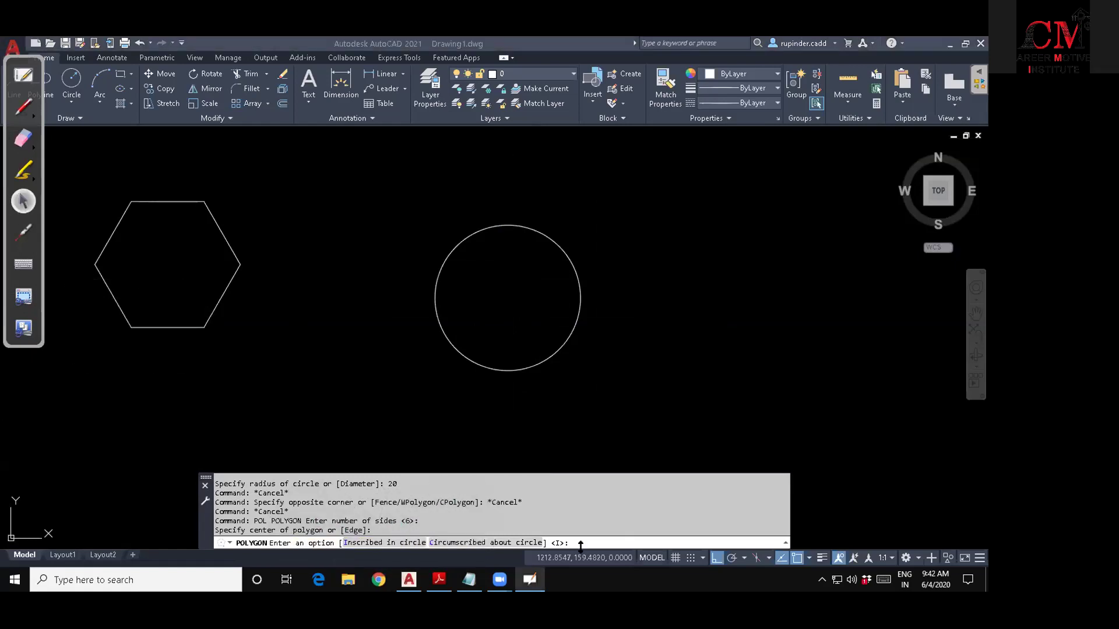
pyautogui.click(631, 478)
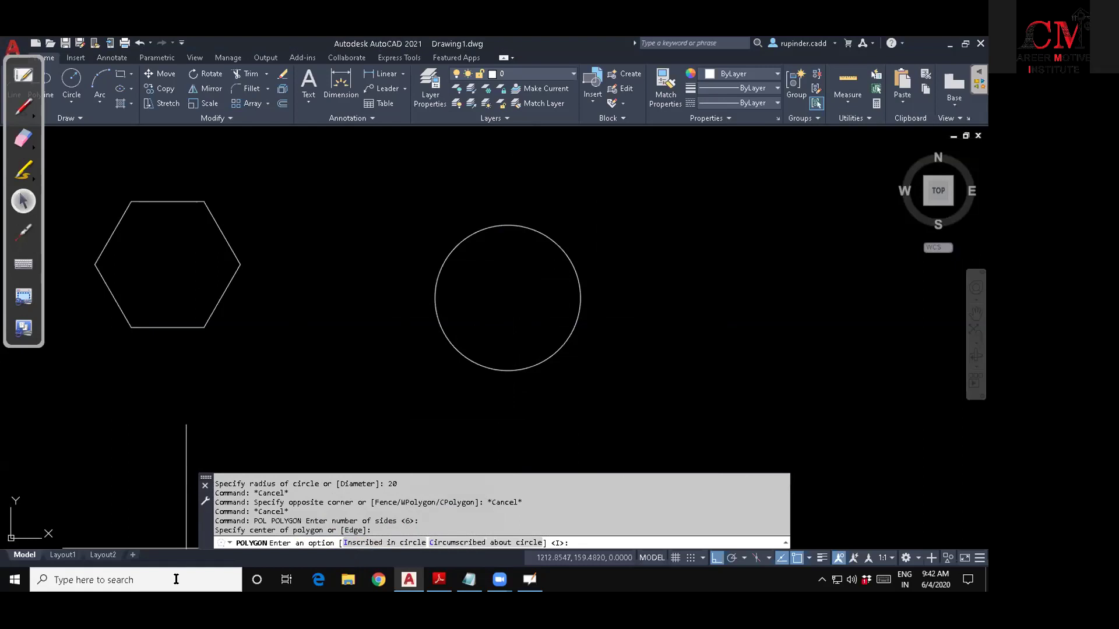
# Finish the hexagon as inscribed in circle with radius 20, fitting it inside the circle.
pyautogui.press('Return')
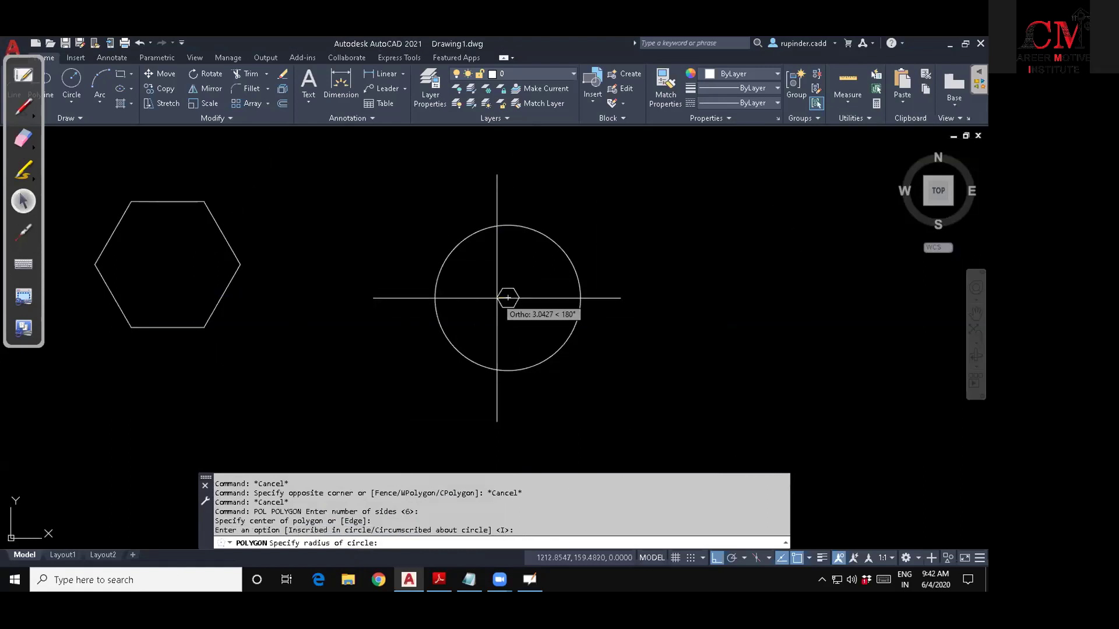
pyautogui.write('20')
pyautogui.press('Return')
pyautogui.scroll(4, 532, 324)
pyautogui.moveTo(564, 342); pyautogui.dragTo(517, 319, button='middle')
pyautogui.scroll(-2, 518, 319)
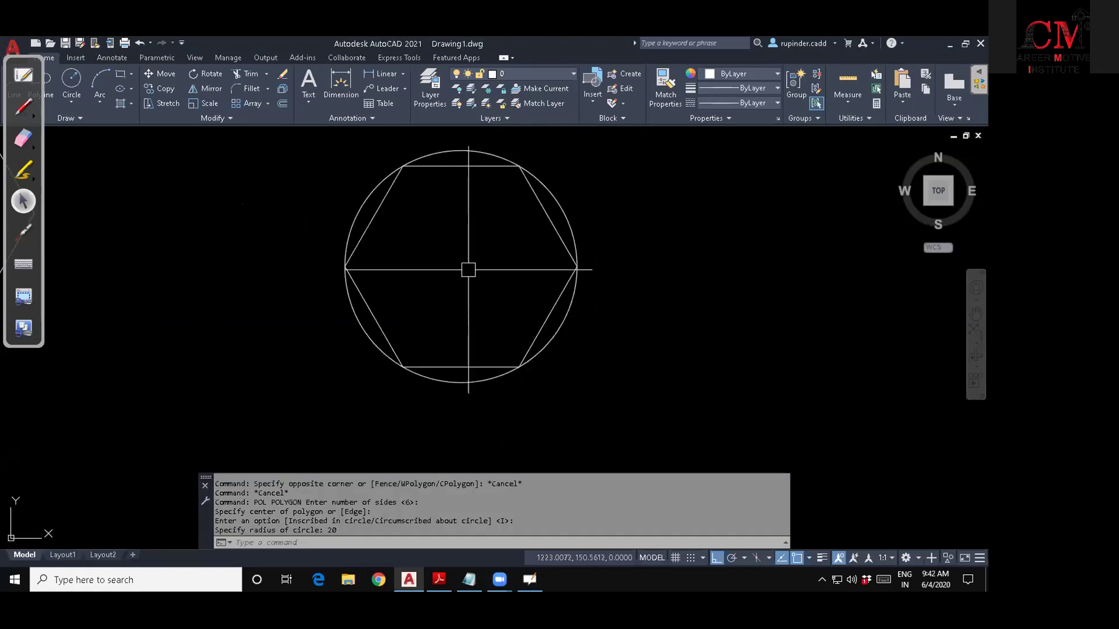
pyautogui.moveTo(466, 269); pyautogui.dragTo(468, 282, button='middle')
pyautogui.press('Escape')
pyautogui.press('Escape')
pyautogui.press('Escape')
# Draw an eight-sided polygon centred on the circle's centre, circumscribed about circle, with radius 20.
pyautogui.write('pol')
pyautogui.press('Return')
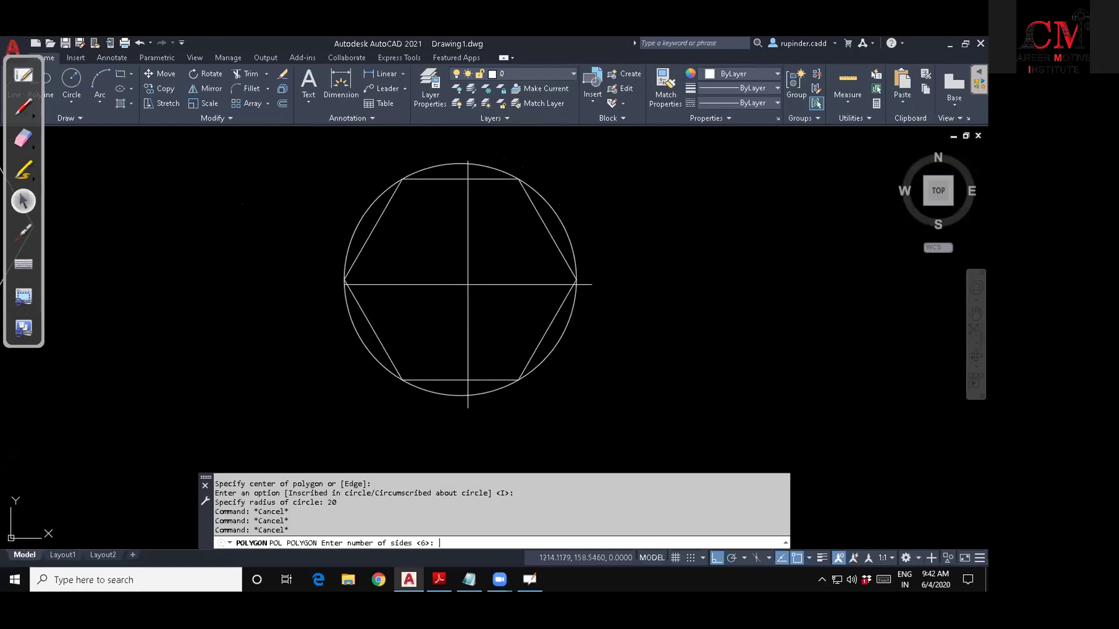
pyautogui.write('8')
pyautogui.press('Return')
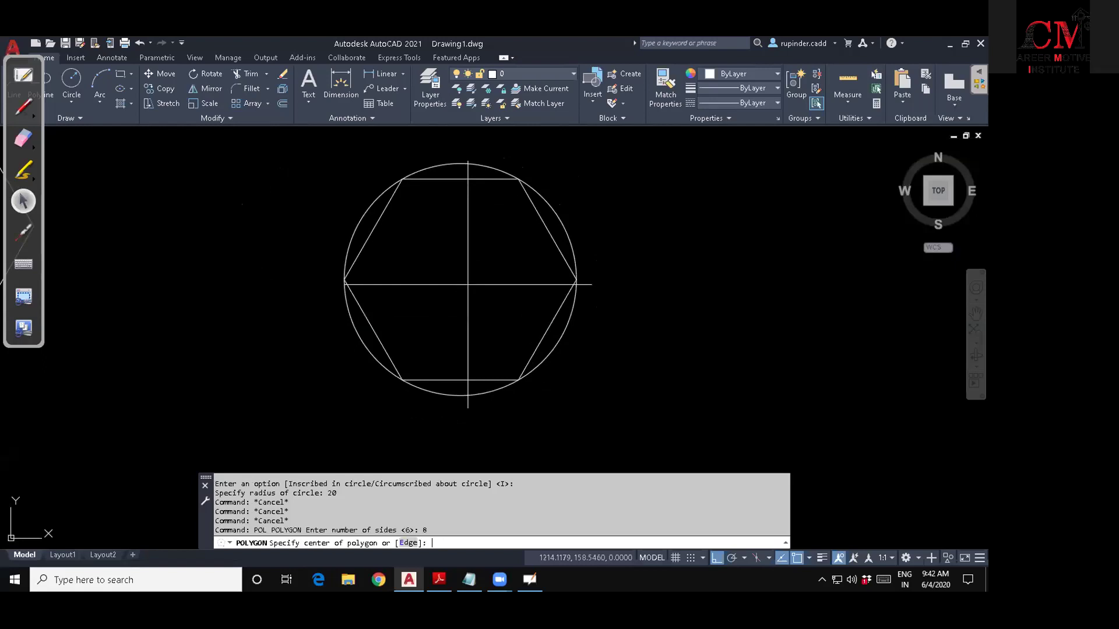
pyautogui.click(463, 277)
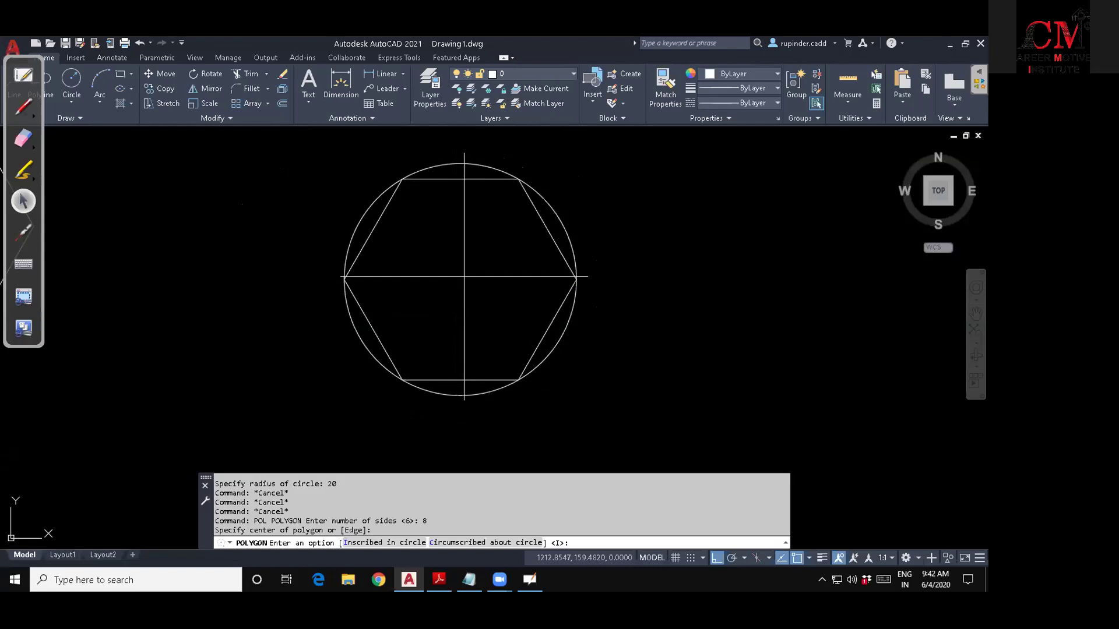
pyautogui.write('c')
pyautogui.press('Return')
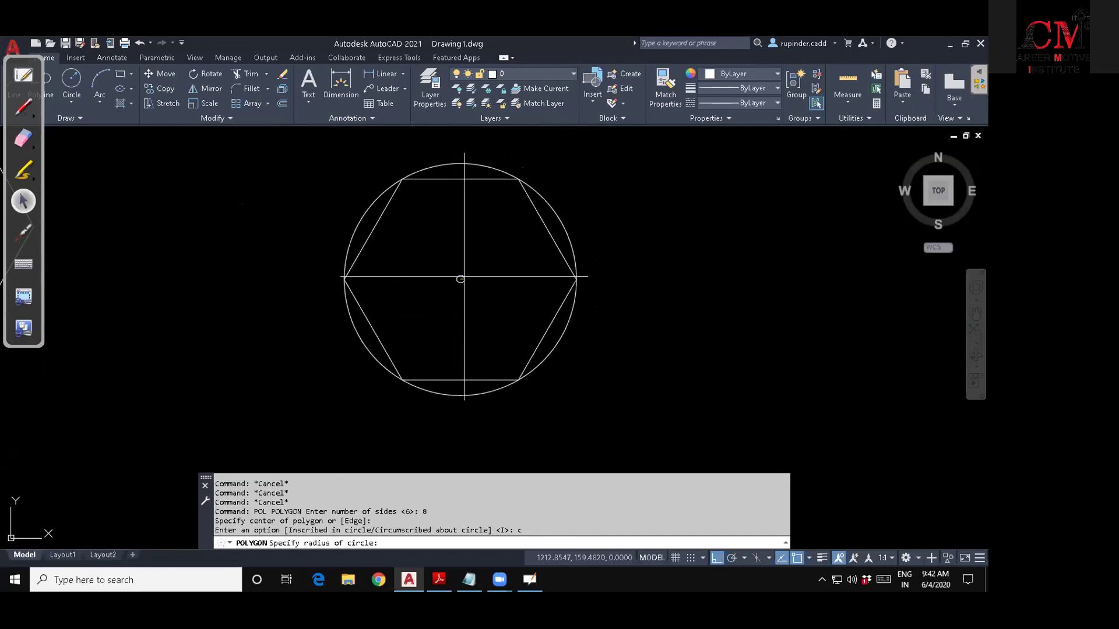
pyautogui.write('20')
pyautogui.press('Return')
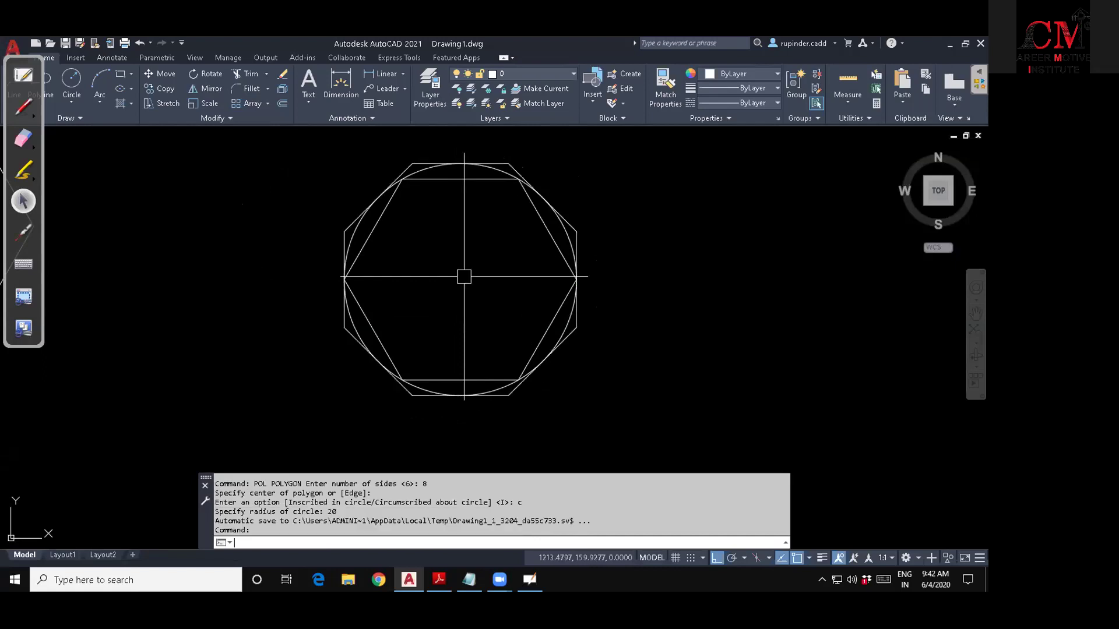
pyautogui.press('Escape')
# Select the octagon and examine how its sides and the inner hexagon's corners meet the circle, clearing the selection again.
pyautogui.scroll(4, 687, 308)
pyautogui.click(683, 299)
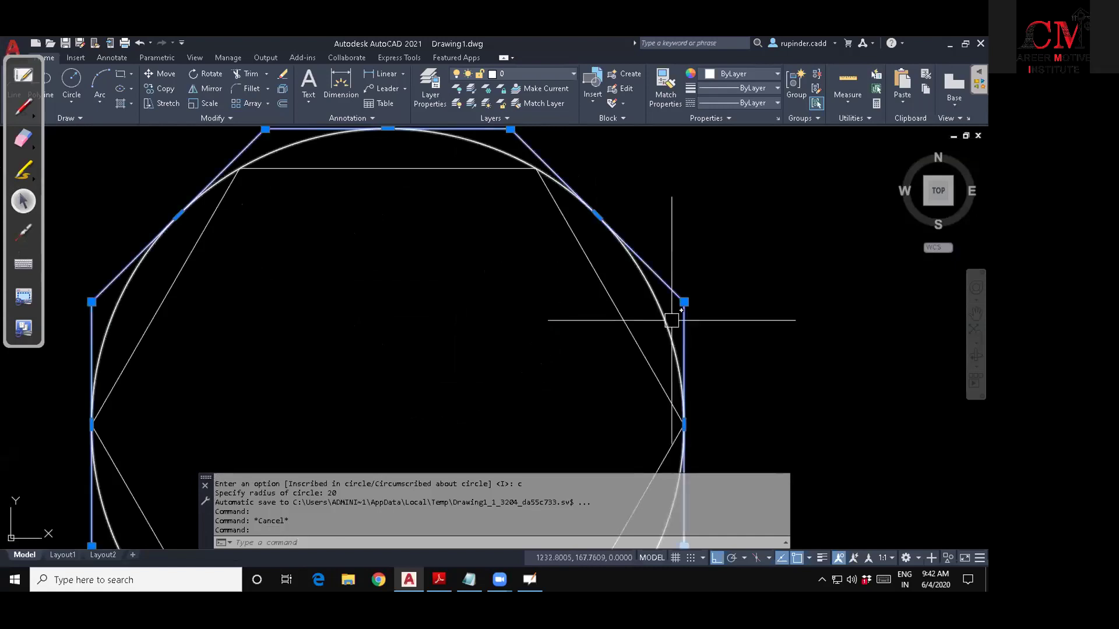
pyautogui.scroll(-4, 699, 338)
pyautogui.moveTo(746, 329); pyautogui.dragTo(628, 326, button='middle')
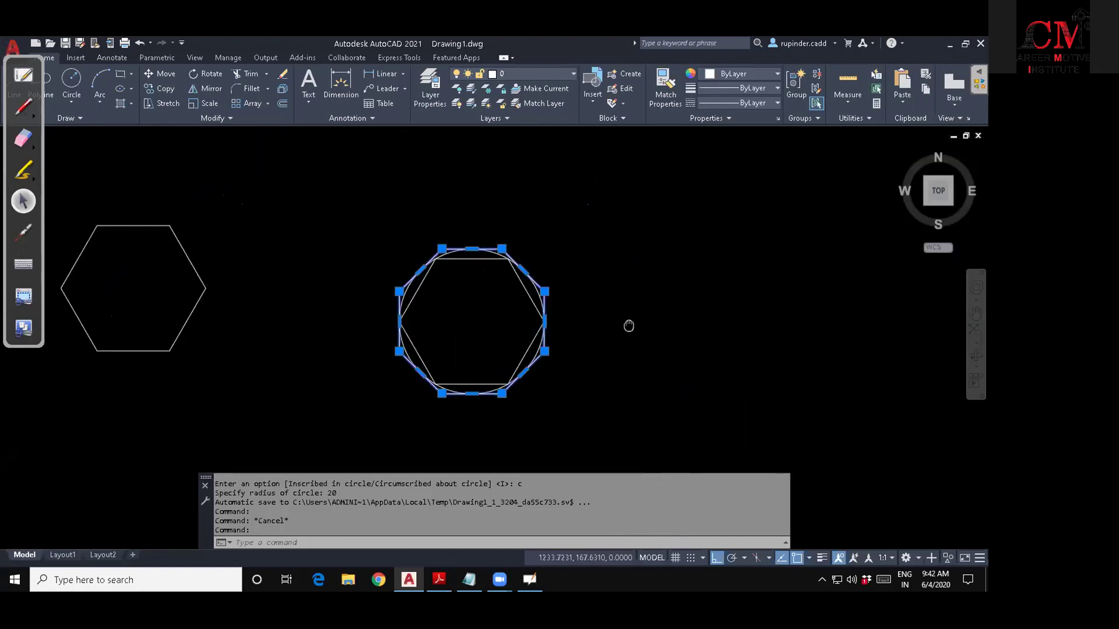
pyautogui.press('Escape')
pyautogui.press('Escape')
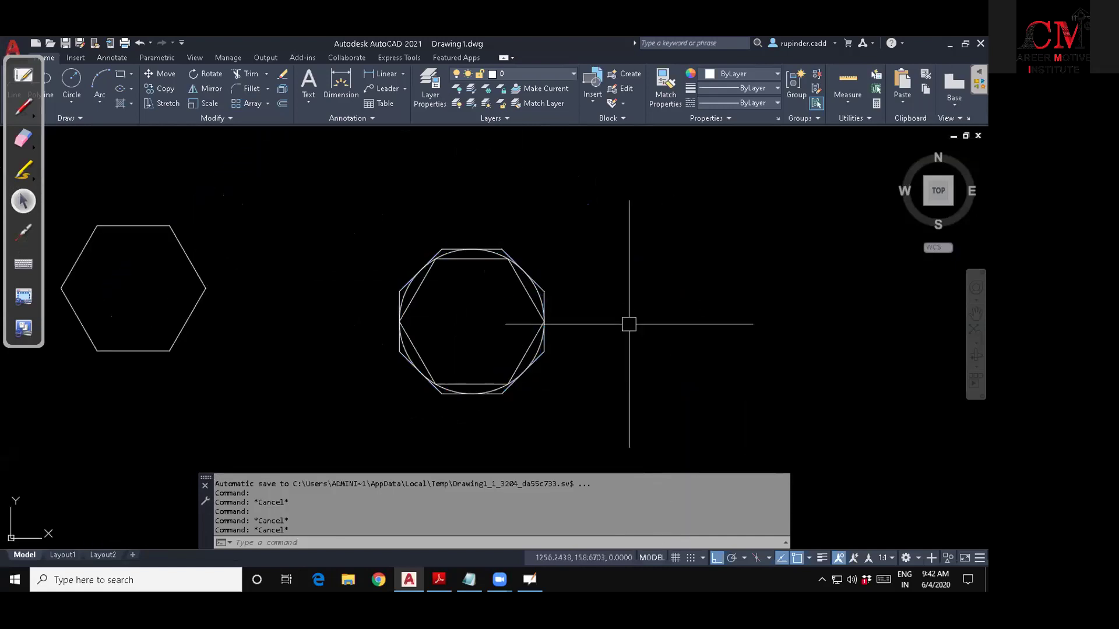
pyautogui.moveTo(586, 367); pyautogui.dragTo(522, 353, button='middle')
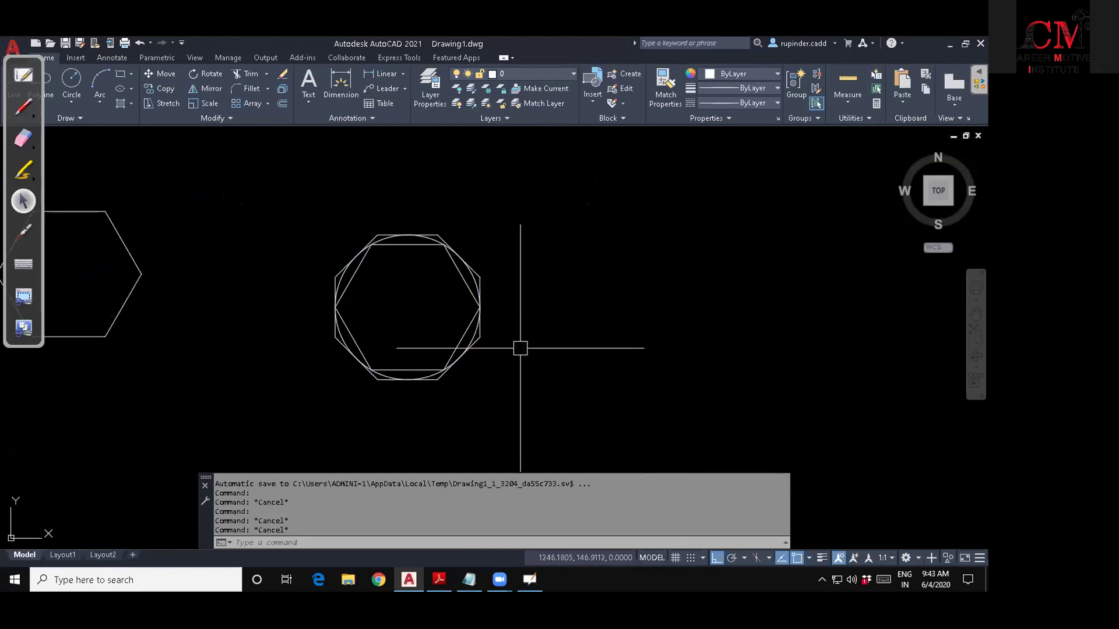
pyautogui.moveTo(521, 348); pyautogui.dragTo(568, 300, button='middle')
pyautogui.scroll(4, 442, 342)
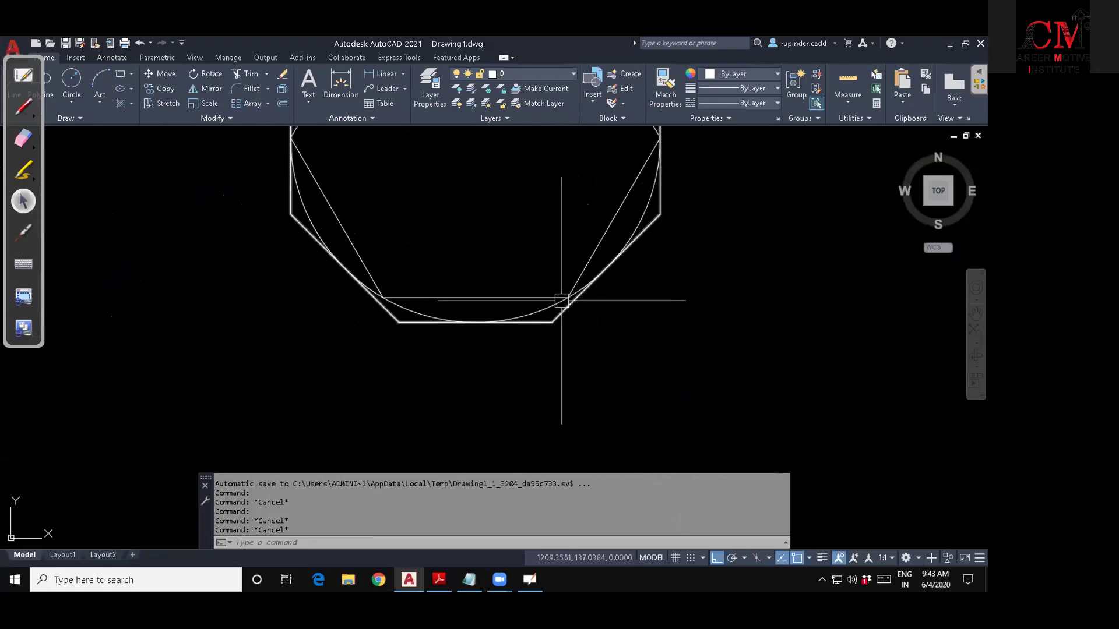
pyautogui.scroll(-2, 539, 322)
pyautogui.scroll(-1, 539, 322)
pyautogui.scroll(3, 461, 326)
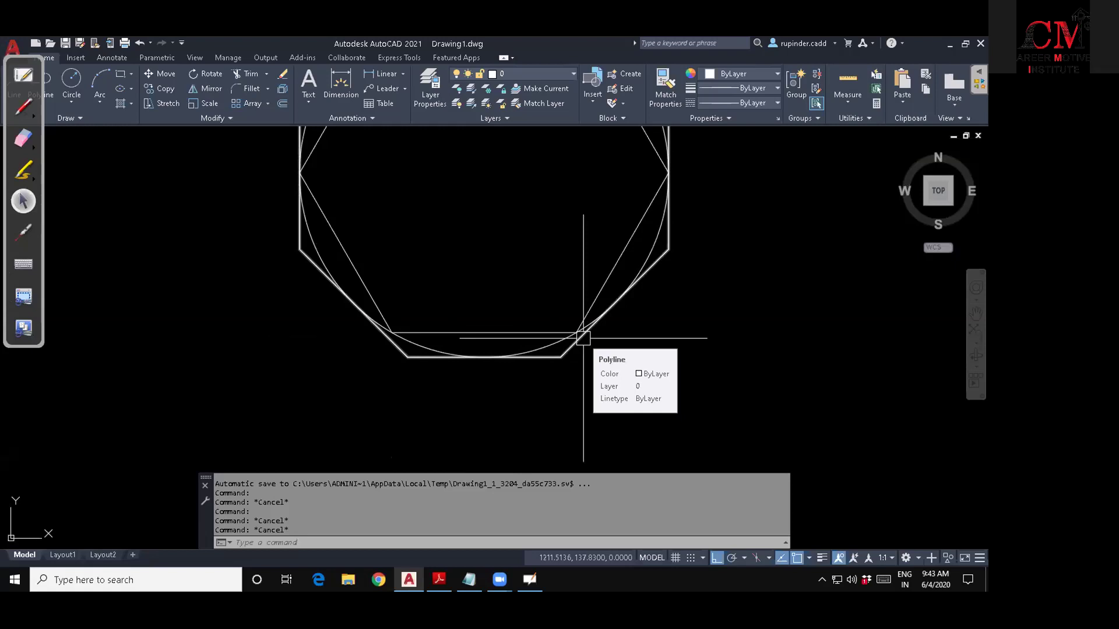
pyautogui.scroll(-1, 583, 335)
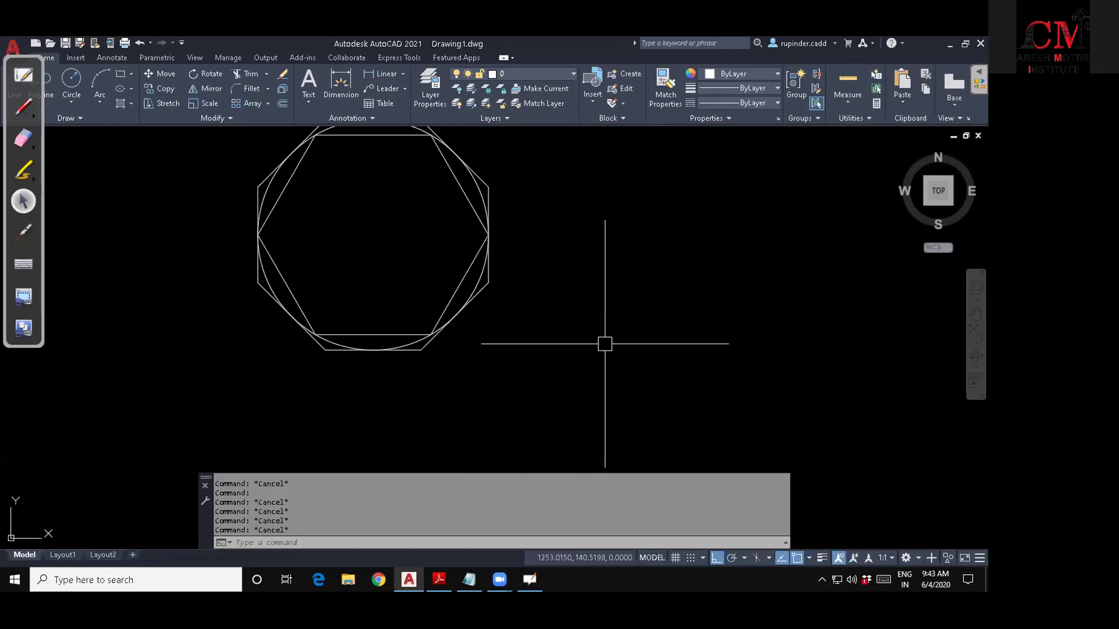
# Draw a five-sided polygon with the Edge option to the right of the circle, using a horizontal edge of 50.
pyautogui.press('Escape')
pyautogui.write('pol')
pyautogui.press('Return')
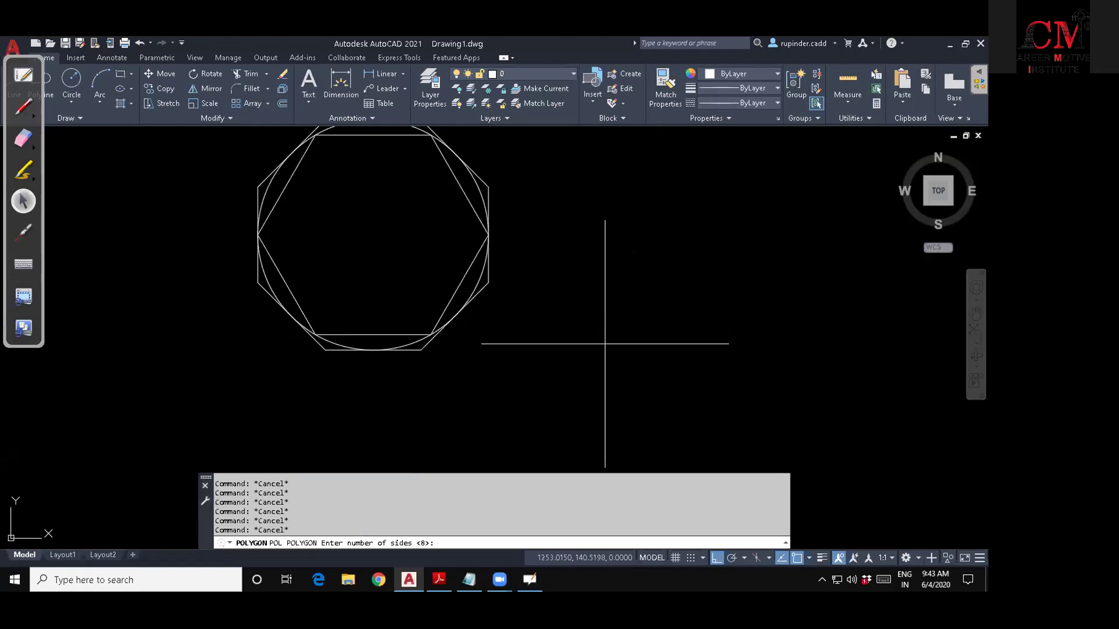
pyautogui.write('5')
pyautogui.press('Return')
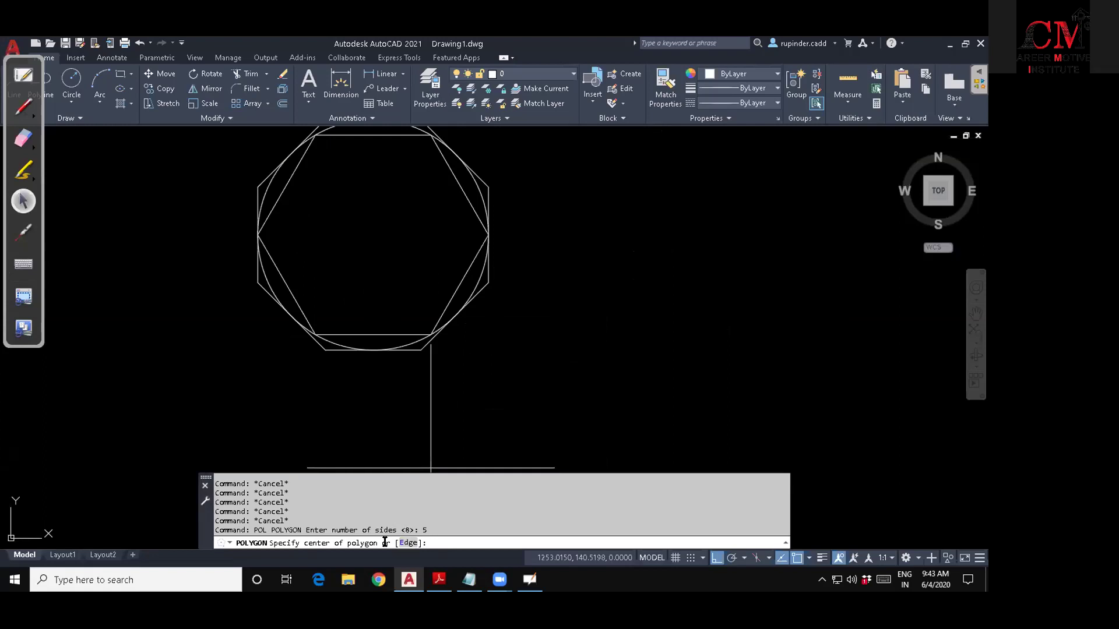
pyautogui.write('e')
pyautogui.press('Return')
pyautogui.moveTo(564, 406)
pyautogui.mouseDown(button='middle')
pyautogui.moveTo(387, 394)
pyautogui.moveTo(308, 427)
pyautogui.mouseUp(button='middle')
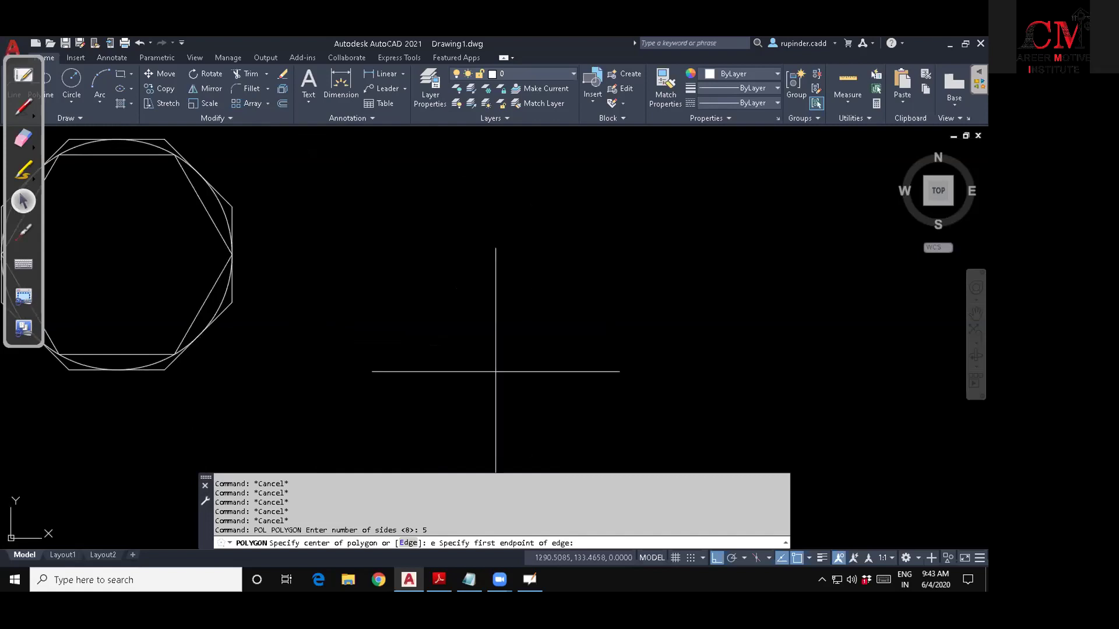
pyautogui.click(390, 316)
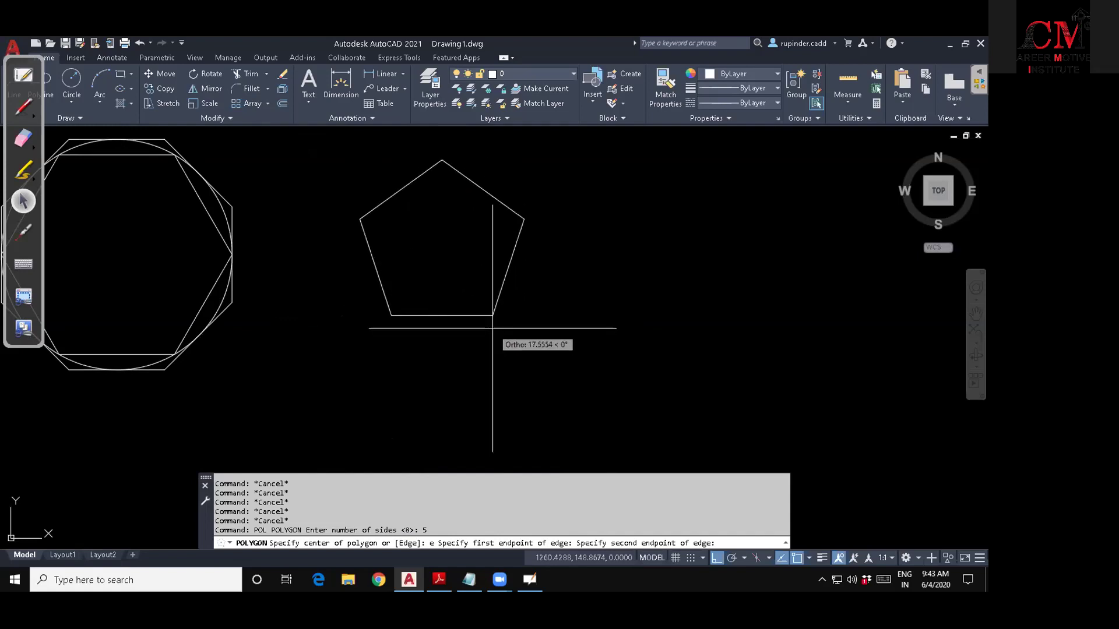
pyautogui.write('0')
pyautogui.press('Return')
pyautogui.press('Escape')
pyautogui.press('Escape')
pyautogui.scroll(-2, 528, 310)
pyautogui.moveTo(528, 310); pyautogui.dragTo(527, 321, button='middle')
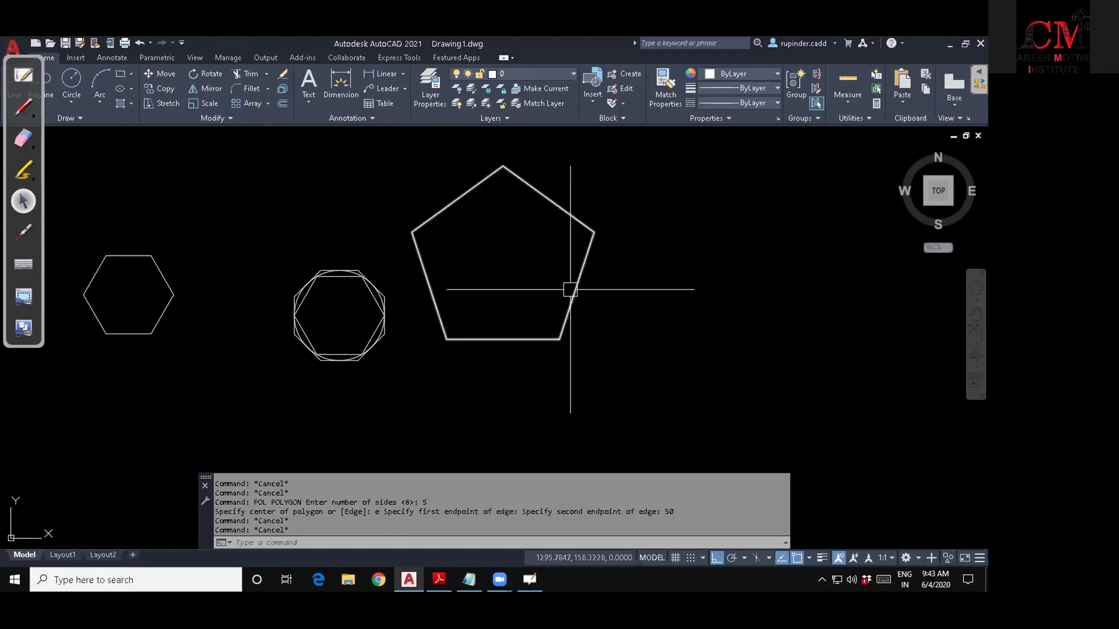
# Measure the length of the pentagon's bottom edge with the DIST command.
pyautogui.press('Escape')
pyautogui.press('Escape')
pyautogui.write('di')
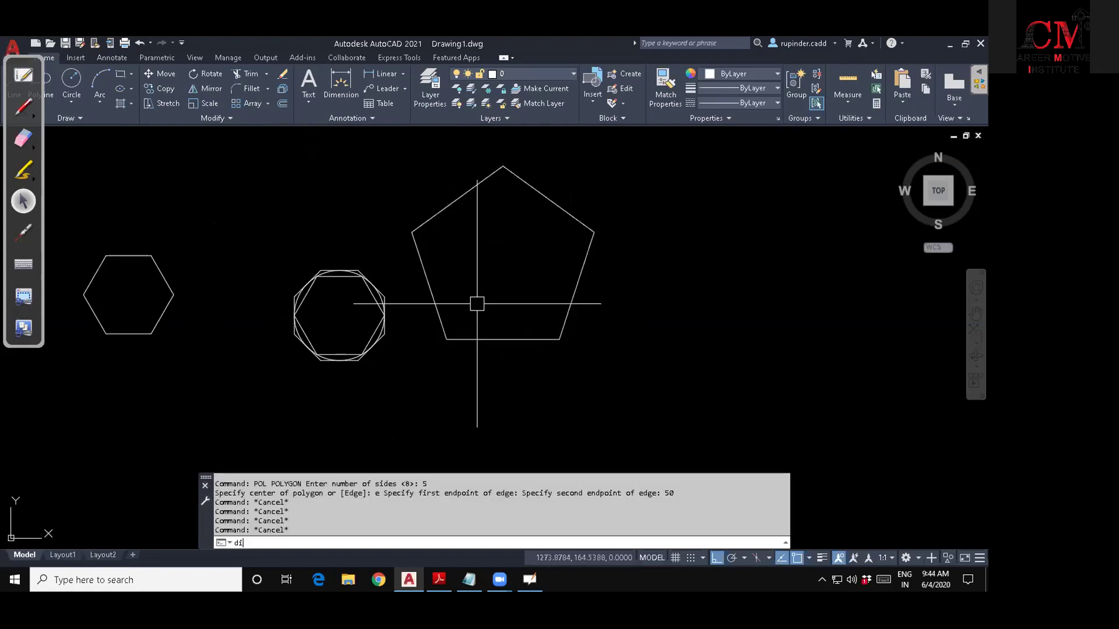
pyautogui.press('Return')
pyautogui.click(447, 339)
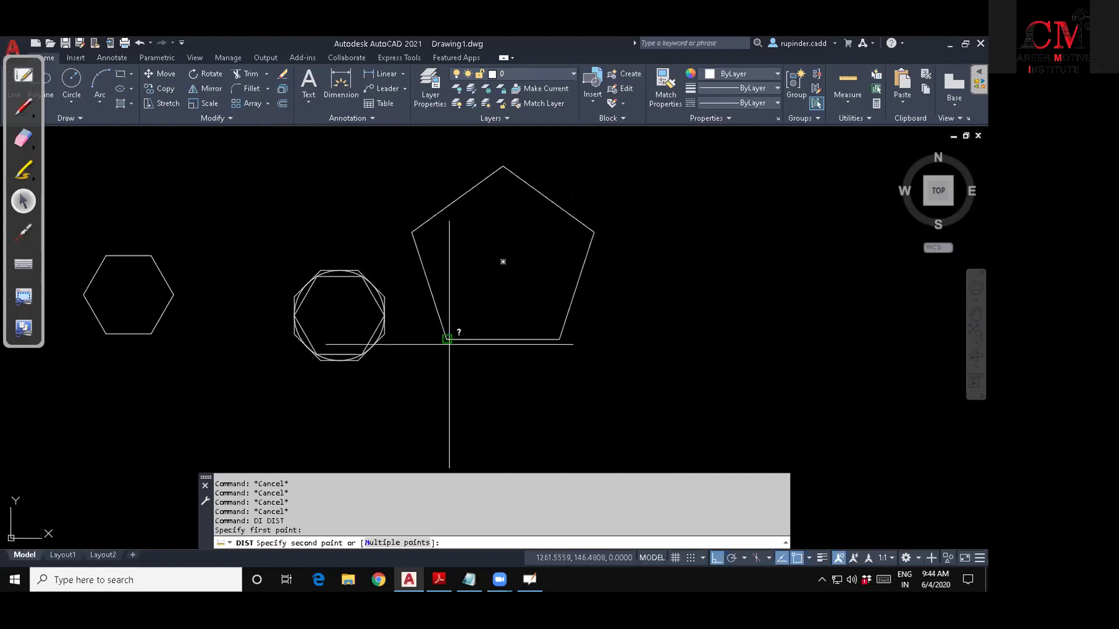
pyautogui.click(559, 339)
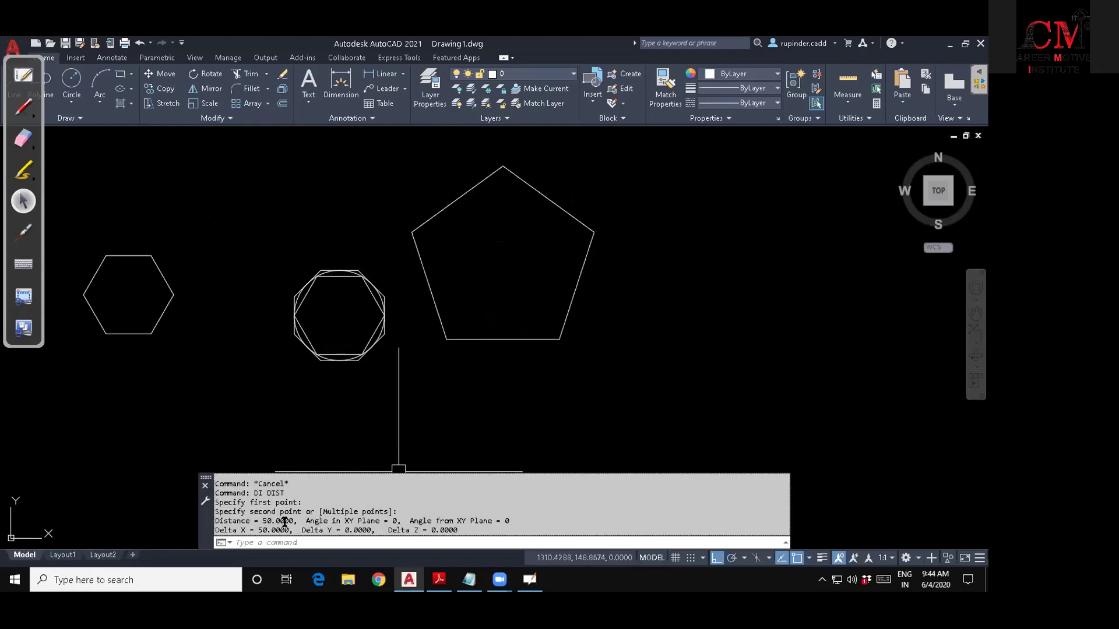
pyautogui.moveTo(215, 521); pyautogui.dragTo(293, 530)
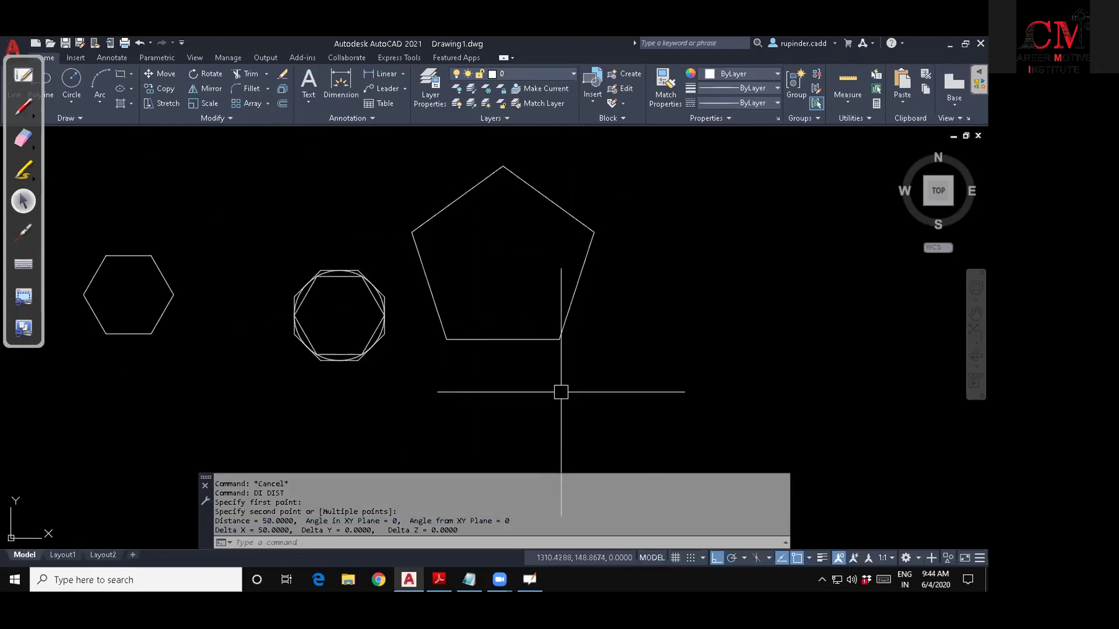
pyautogui.press('Escape')
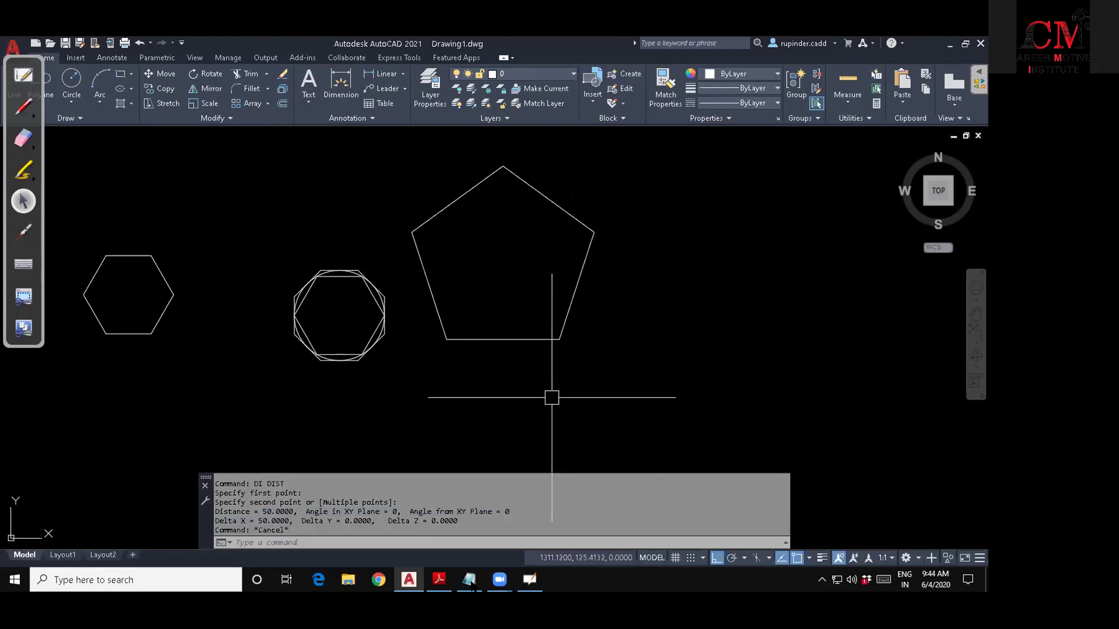
# Switch to the Day 3 notes in Notepad, move OpenBoard's floating toolbar off the command list, and return to AutoCAD.
pyautogui.hotkey('alt', 'Tab')
pyautogui.moveTo(20, 59); pyautogui.dragTo(933, 153)
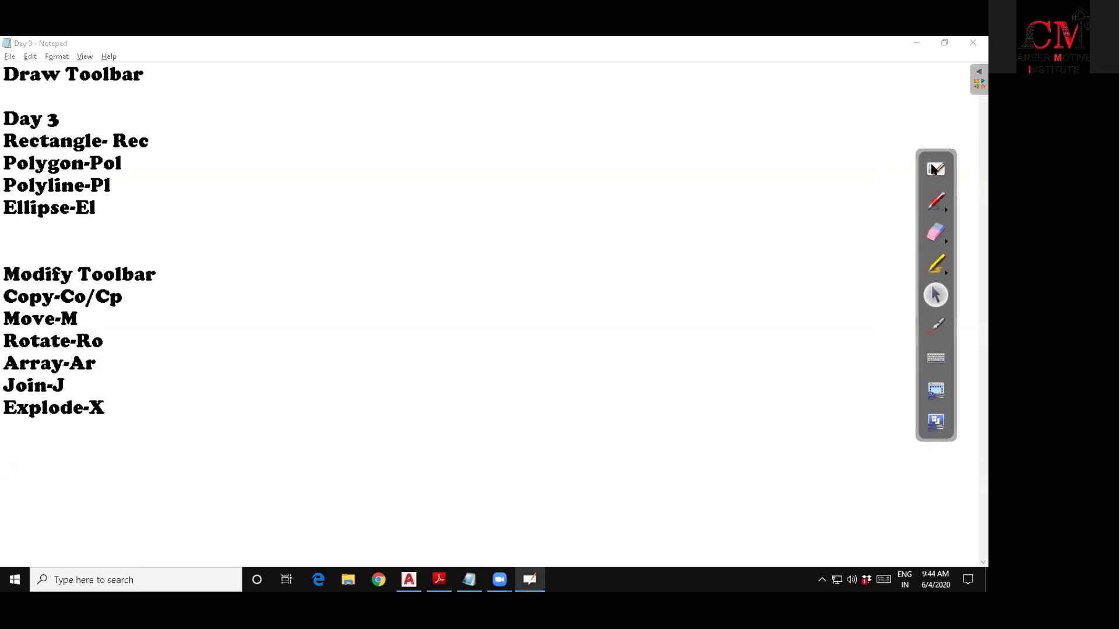
pyautogui.click(917, 43)
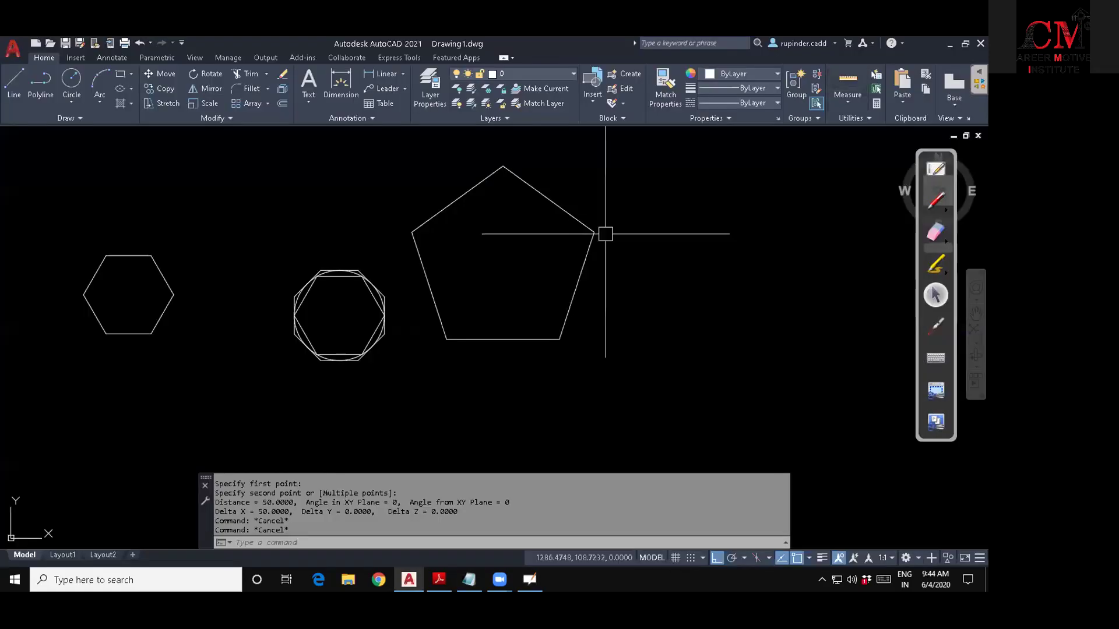
# Draw a rising staircase of seven connected horizontal and vertical segments to the right of the pentagon with the Line command.
pyautogui.press('Escape')
pyautogui.press('Escape')
pyautogui.moveTo(664, 327); pyautogui.dragTo(446, 327, button='middle')
pyautogui.moveTo(585, 332); pyautogui.dragTo(472, 332, button='middle')
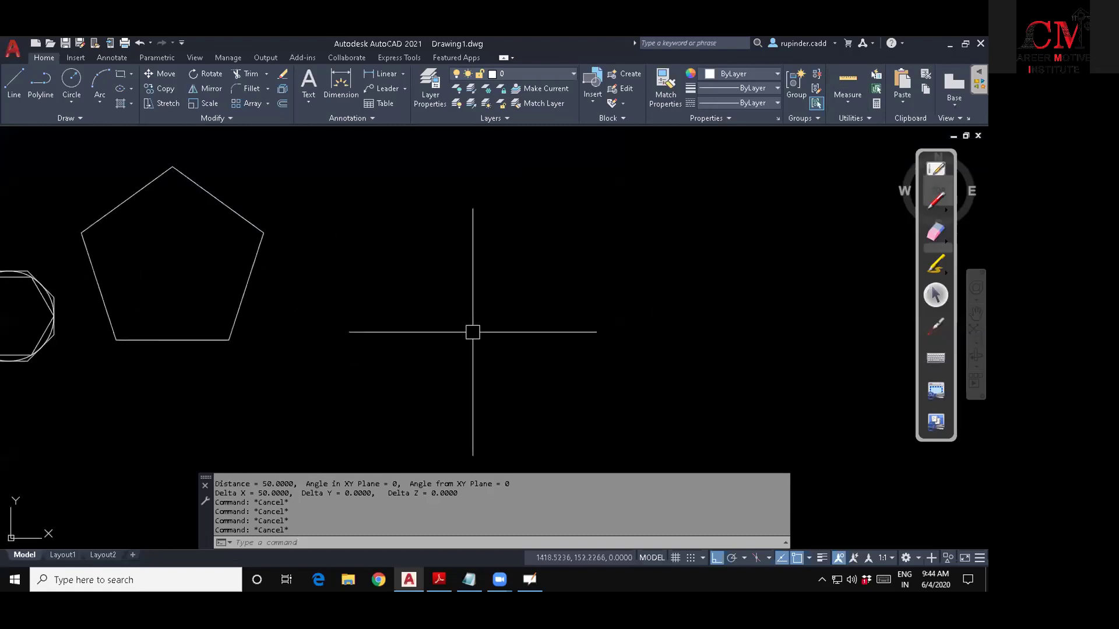
pyautogui.press('Escape')
pyautogui.press('Escape')
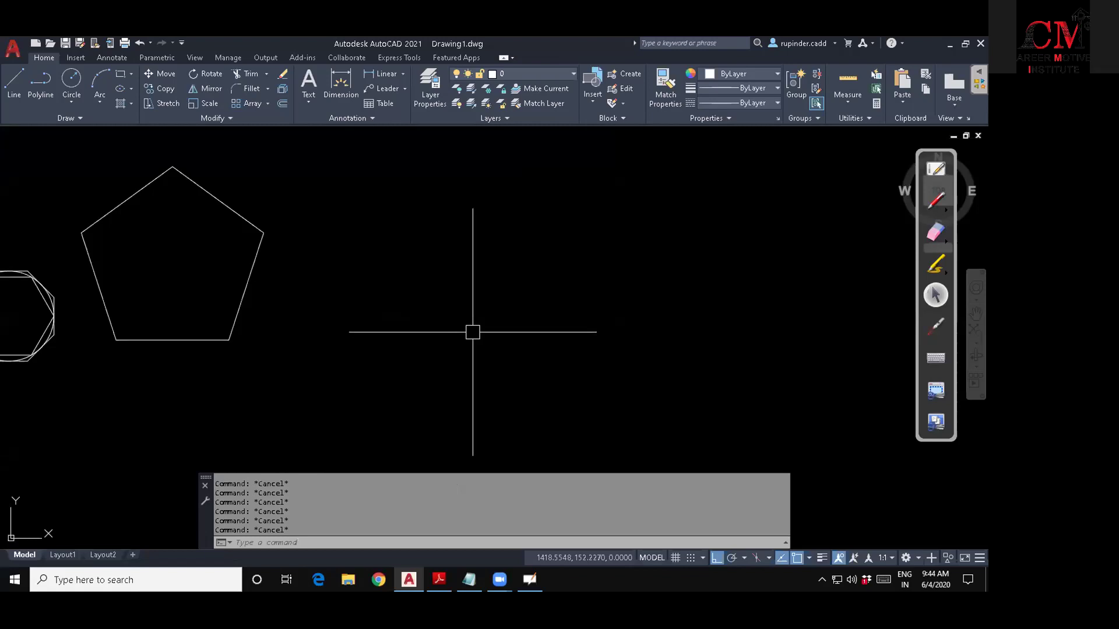
pyautogui.write('l')
pyautogui.press('Return')
pyautogui.click(388, 348)
pyautogui.click(471, 348)
pyautogui.click(471, 269)
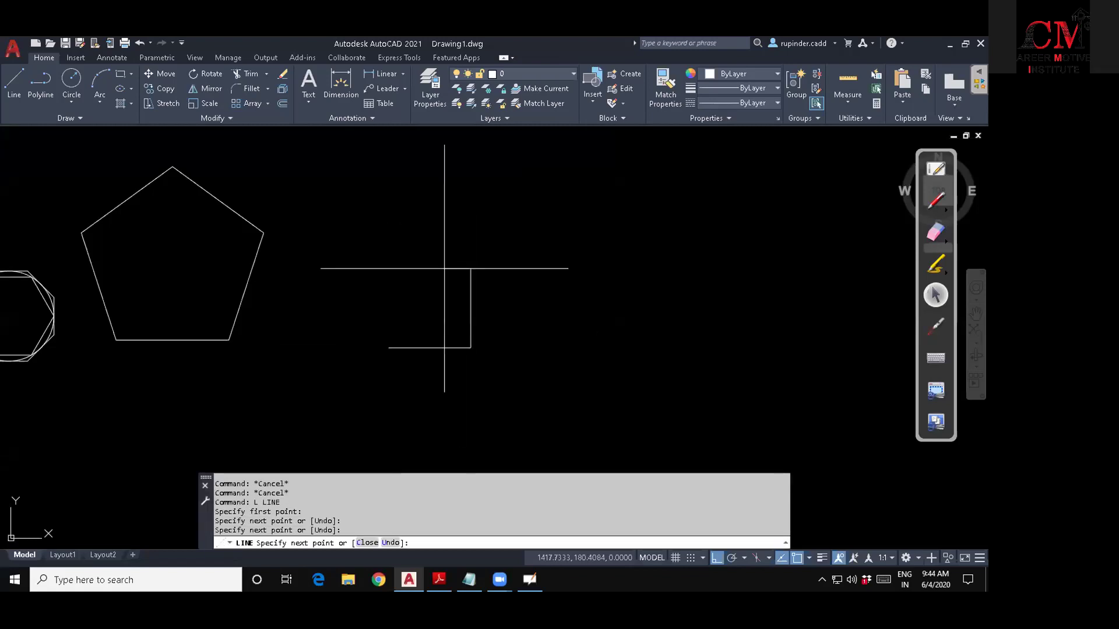
pyautogui.click(525, 269)
pyautogui.click(525, 220)
pyautogui.click(587, 220)
pyautogui.click(587, 191)
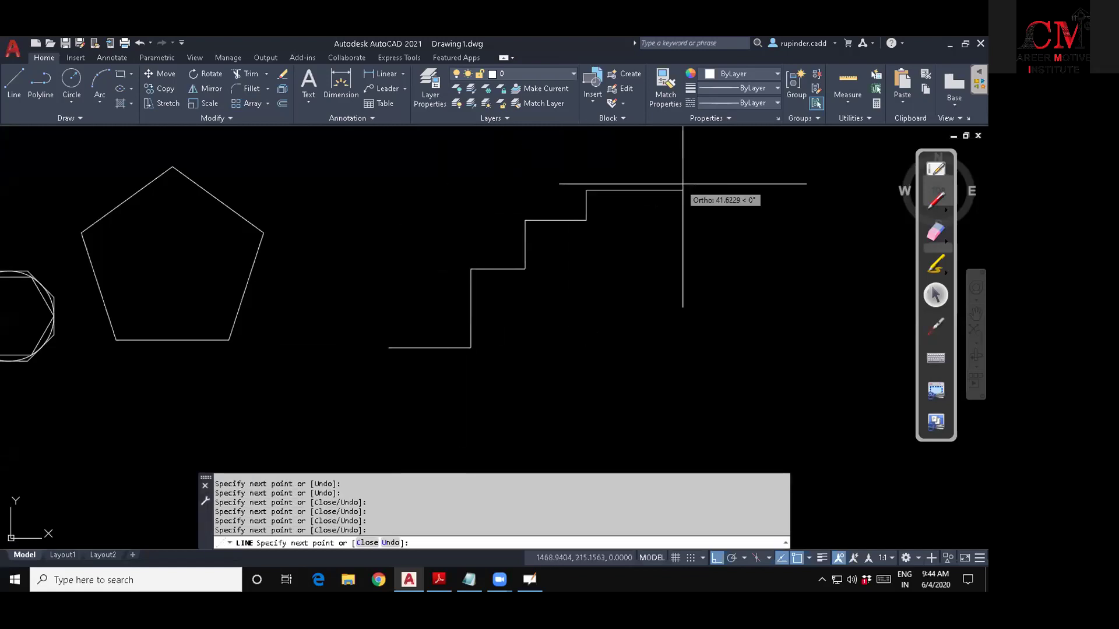
pyautogui.click(682, 191)
pyautogui.press('Escape')
pyautogui.press('Escape')
pyautogui.press('Escape')
pyautogui.press('Escape')
# Look up the polyline shortcut in the Notepad command list and return to AutoCAD.
pyautogui.moveTo(618, 371); pyautogui.dragTo(543, 324, button='middle')
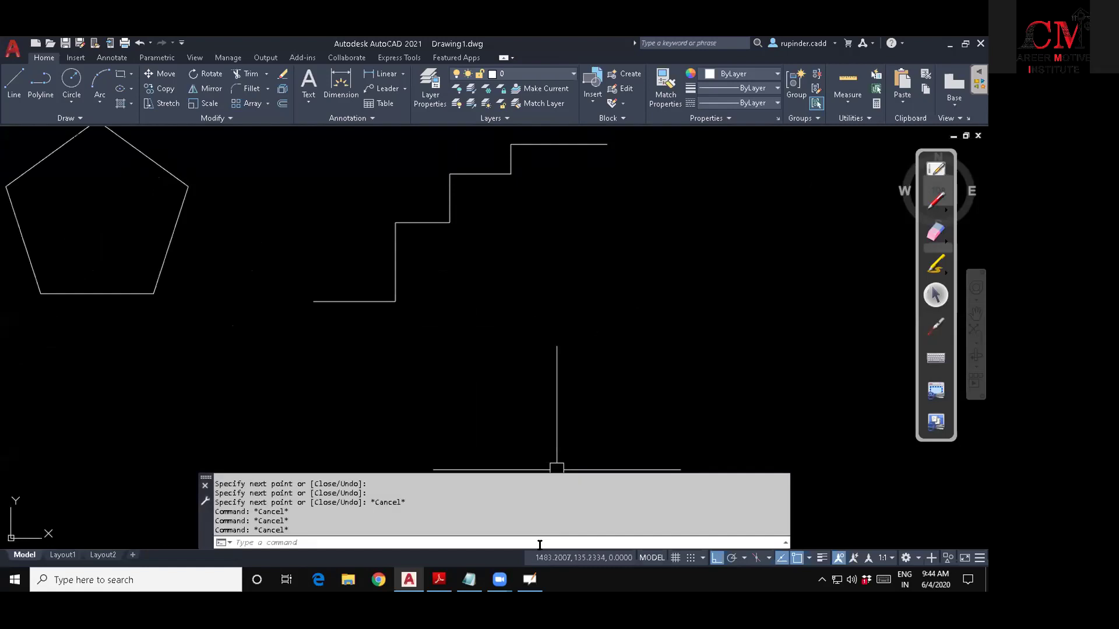
pyautogui.click(469, 579)
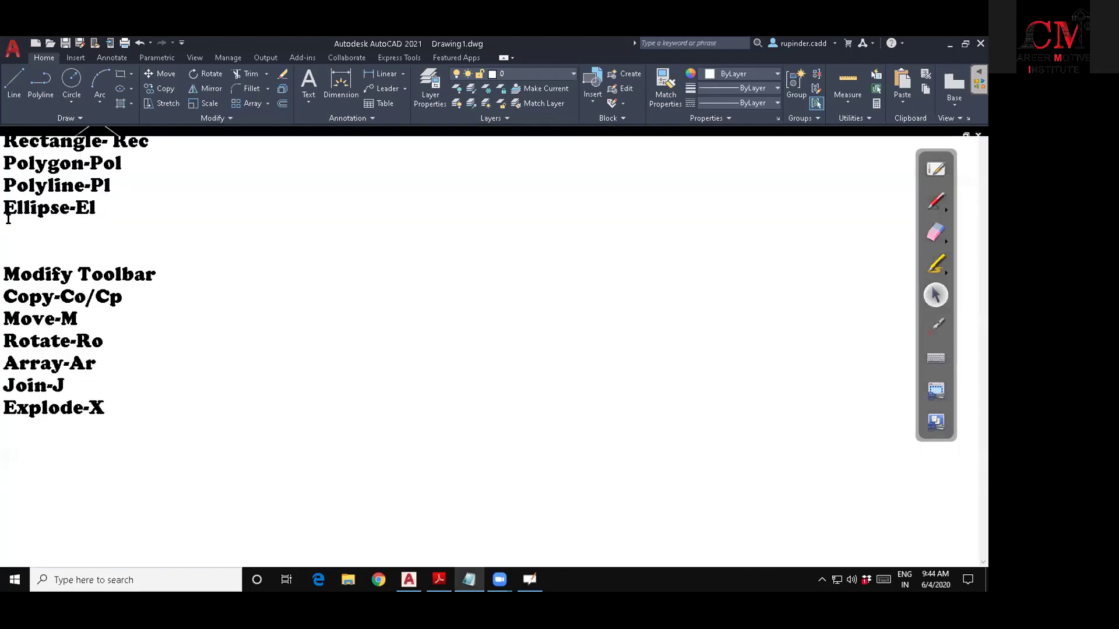
pyautogui.click(913, 40)
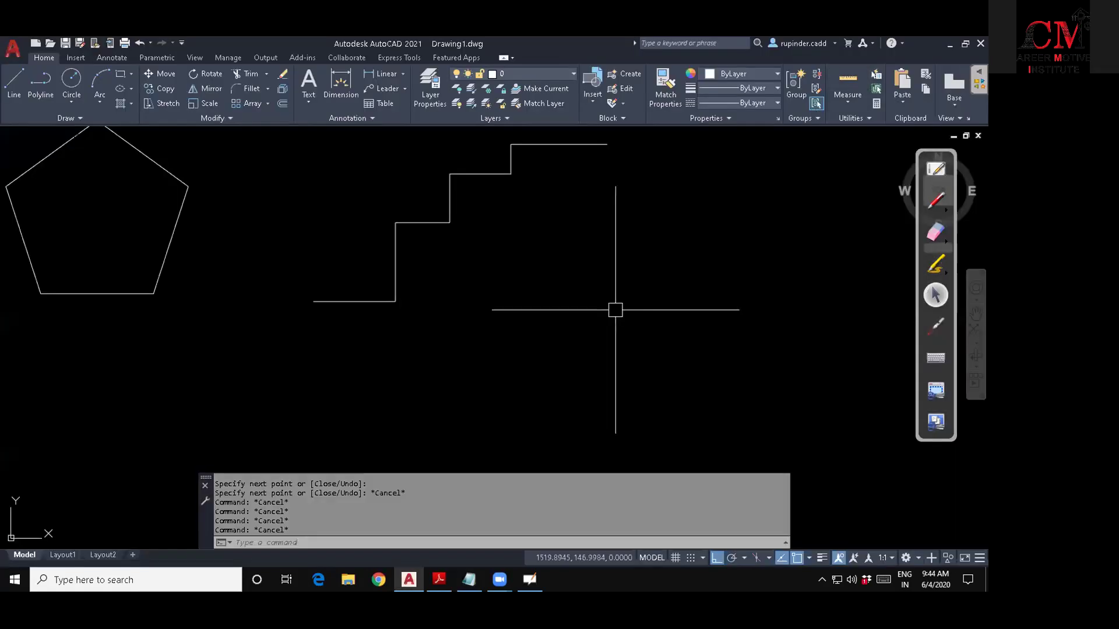
# Draw a similar seven-segment staircase as one polyline below the line staircase, undoing the misplaced point while drawing.
pyautogui.write('pl')
pyautogui.press('Return')
pyautogui.scroll(-2, 395, 323)
pyautogui.click(375, 383)
pyautogui.click(529, 383)
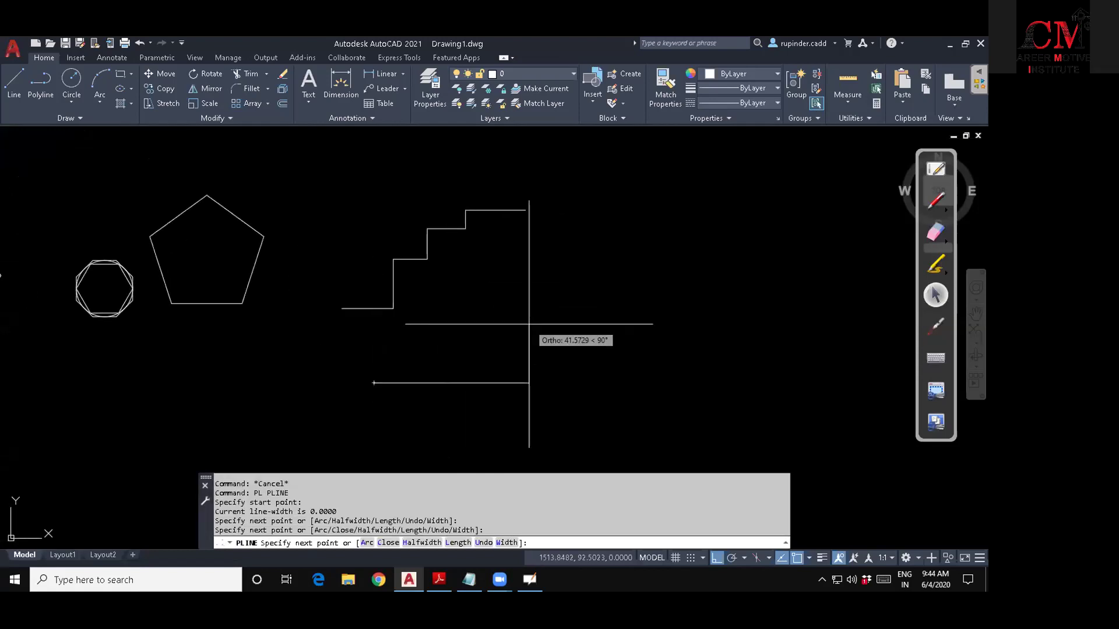
pyautogui.write('u')
pyautogui.press('Return')
pyautogui.click(456, 343)
pyautogui.click(519, 343)
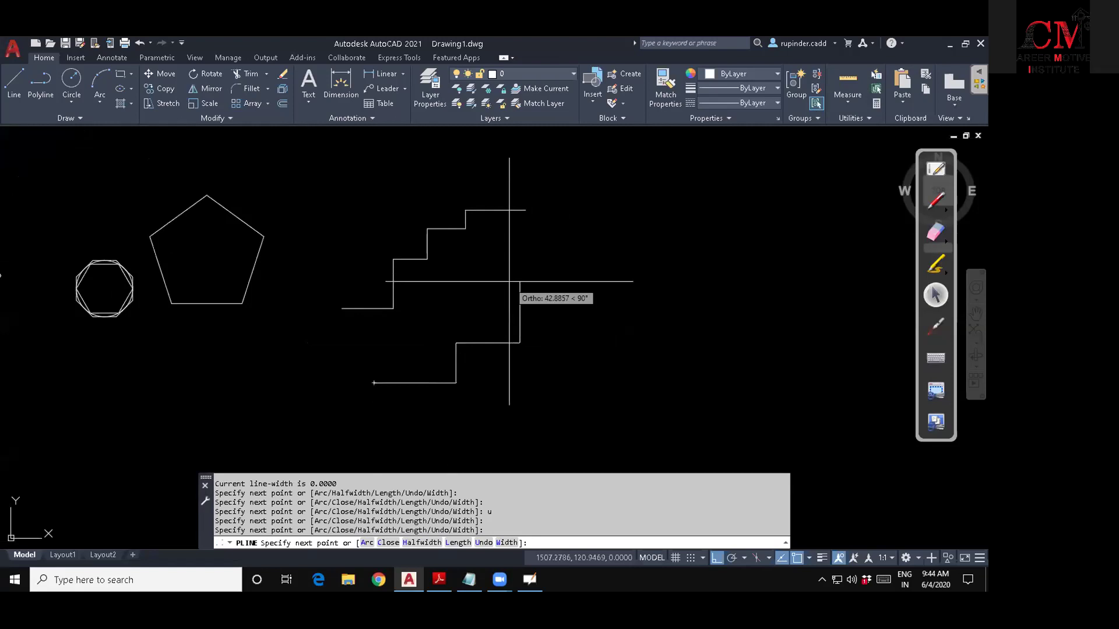
pyautogui.click(520, 282)
pyautogui.click(583, 282)
pyautogui.click(582, 242)
pyautogui.click(646, 242)
pyautogui.press('Escape')
pyautogui.press('Escape')
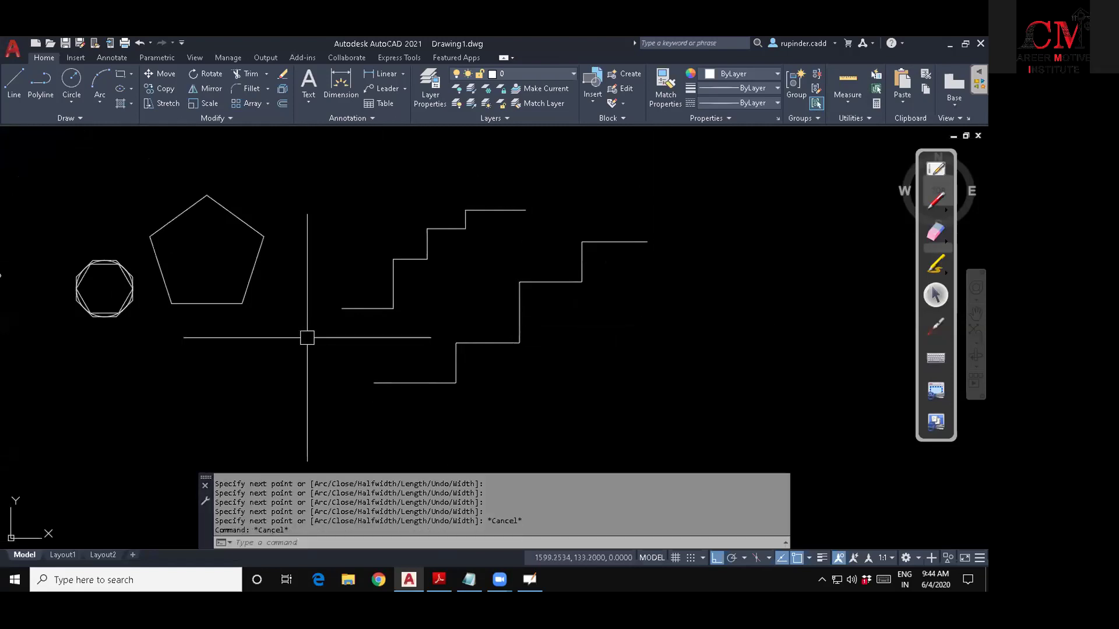
# Select all seven segments of the upper line staircase one by one to examine them as individual objects.
pyautogui.click(366, 309)
pyautogui.click(394, 275)
pyautogui.click(413, 259)
pyautogui.click(427, 238)
pyautogui.click(446, 228)
pyautogui.click(465, 219)
pyautogui.click(489, 210)
pyautogui.scroll(2, 460, 220)
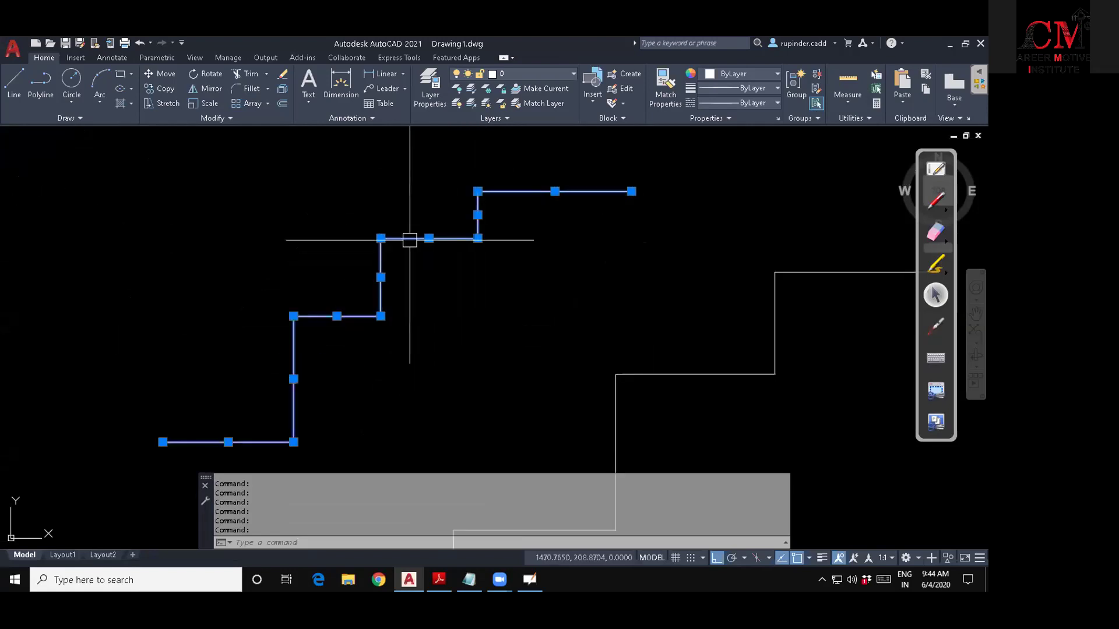
# Clear the line staircase selection and select the lower polyline staircase to examine it as a single object.
pyautogui.press('Escape')
pyautogui.press('Escape')
pyautogui.scroll(-2, 392, 326)
pyautogui.moveTo(392, 326); pyautogui.dragTo(300, 343, button='middle')
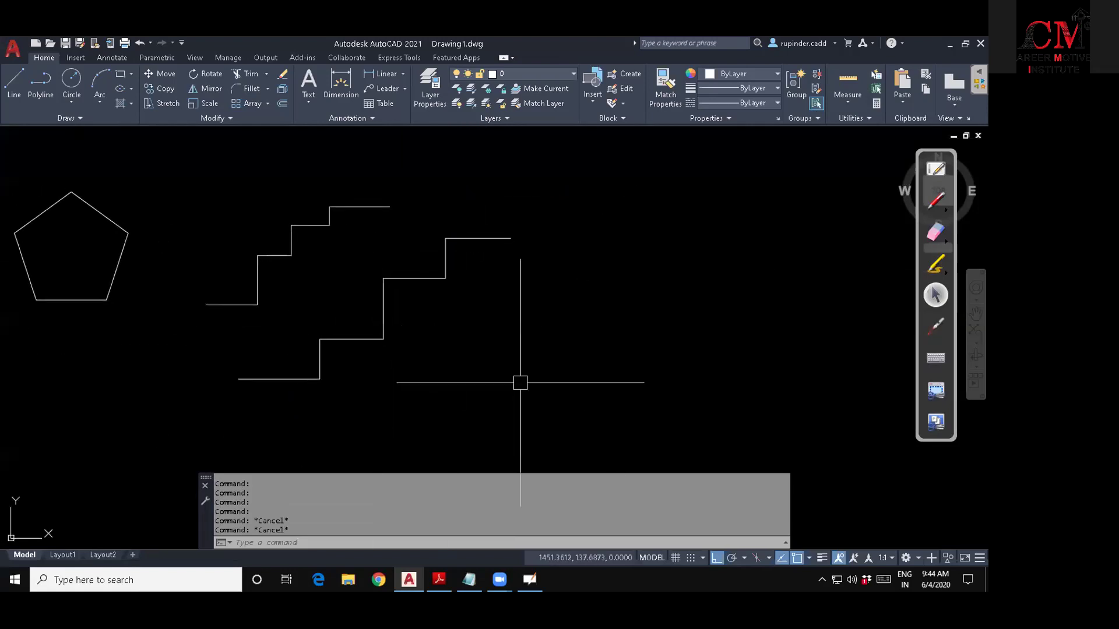
pyautogui.click(312, 379)
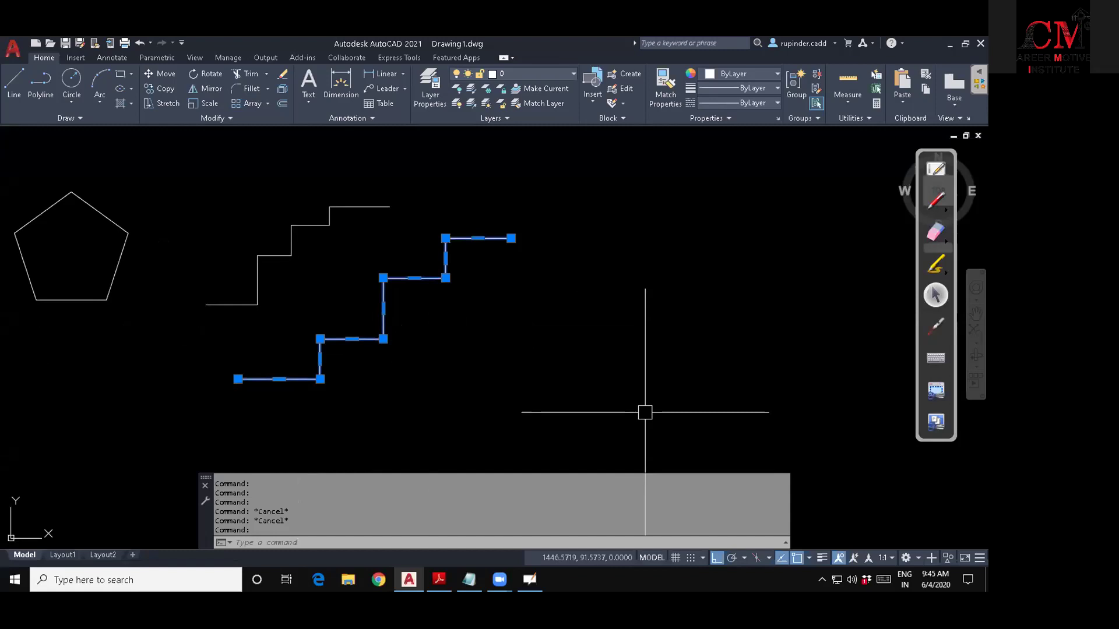
pyautogui.press('Escape')
# Offset the lower polyline staircase by 10 toward its upper side.
pyautogui.scroll(2, 277, 410)
pyautogui.press('Escape')
pyautogui.write('o')
pyautogui.press('Return')
pyautogui.write('10')
pyautogui.press('Return')
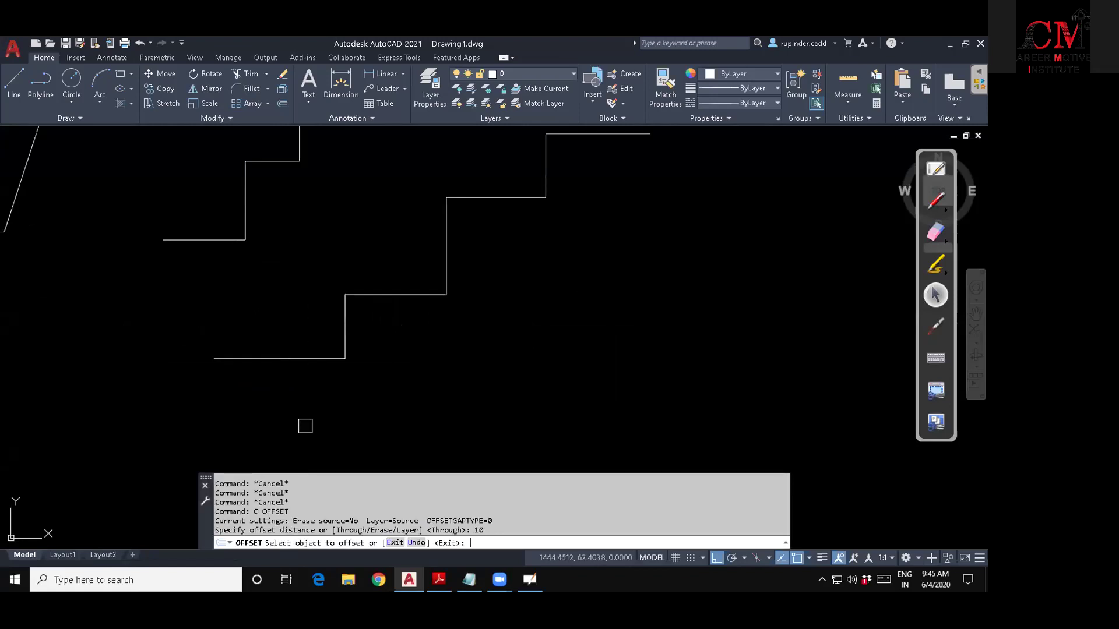
pyautogui.click(300, 361)
pyautogui.click(280, 324)
# Offset the first five segments of the upper line staircase one by one by 10 toward their upper or left side.
pyautogui.moveTo(282, 322); pyautogui.dragTo(286, 380, button='middle')
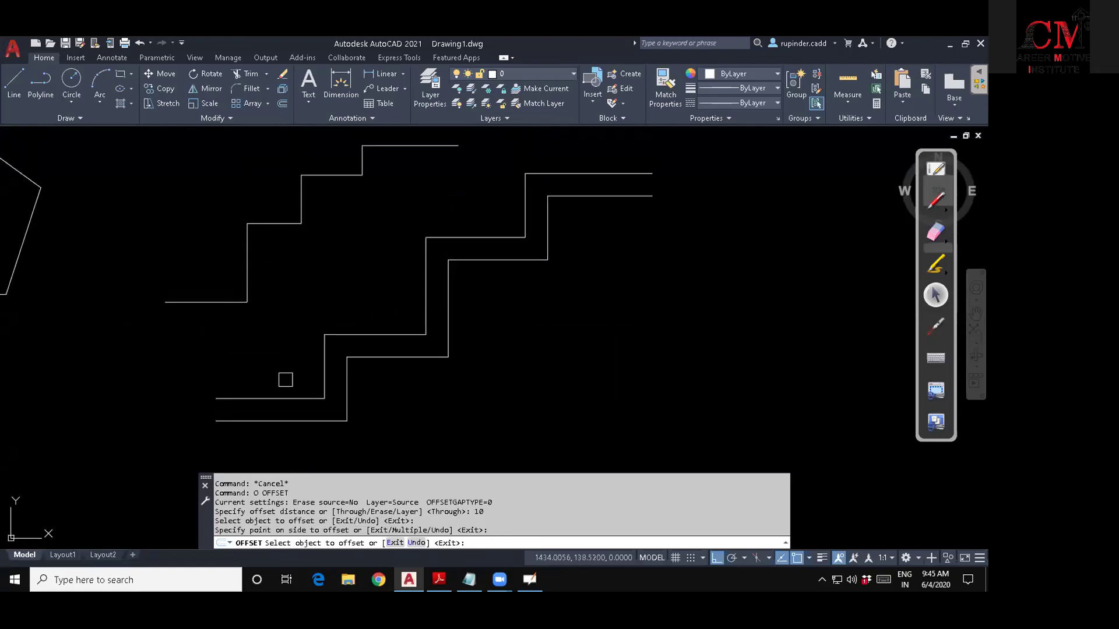
pyautogui.click(215, 302)
pyautogui.click(230, 259)
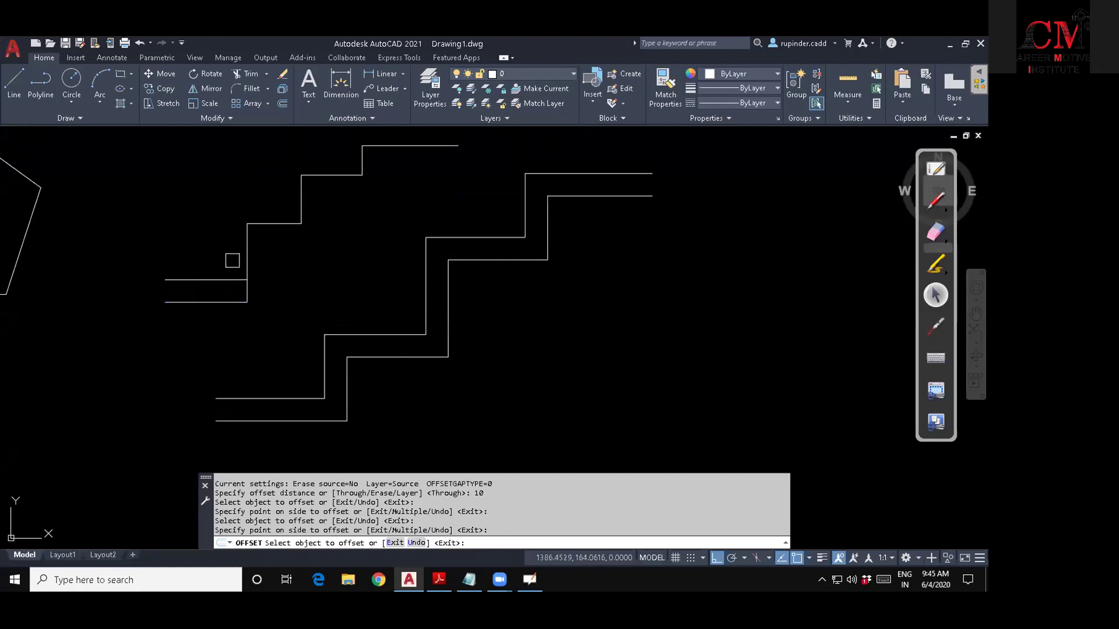
pyautogui.click(239, 253)
pyautogui.click(239, 253)
pyautogui.click(252, 253)
pyautogui.click(191, 239)
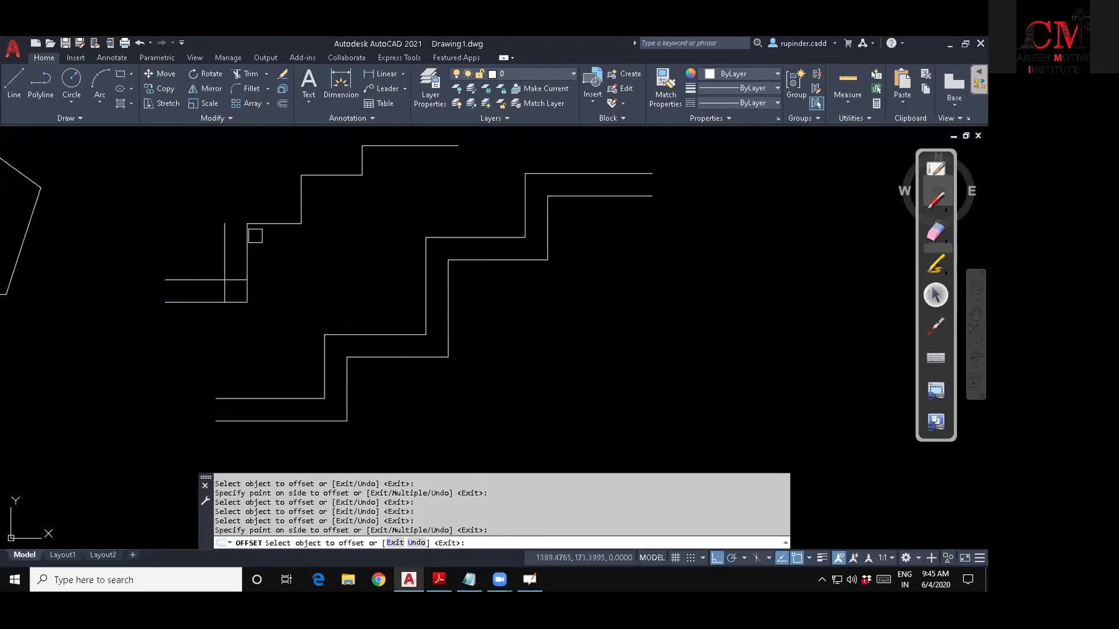
pyautogui.click(277, 223)
pyautogui.click(281, 210)
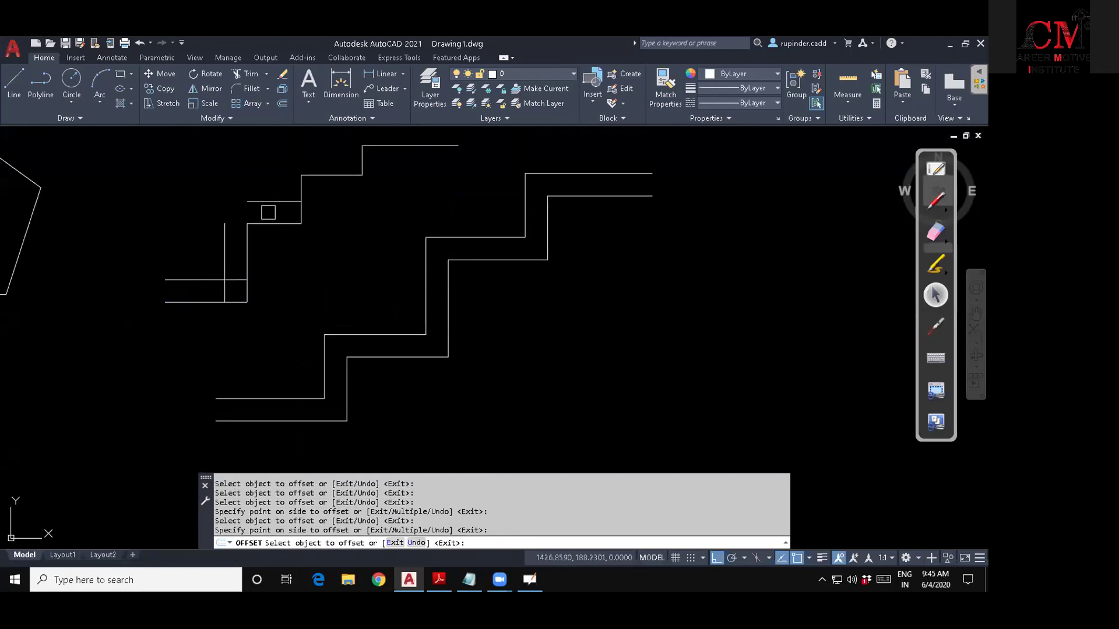
pyautogui.click(306, 184)
pyautogui.click(278, 188)
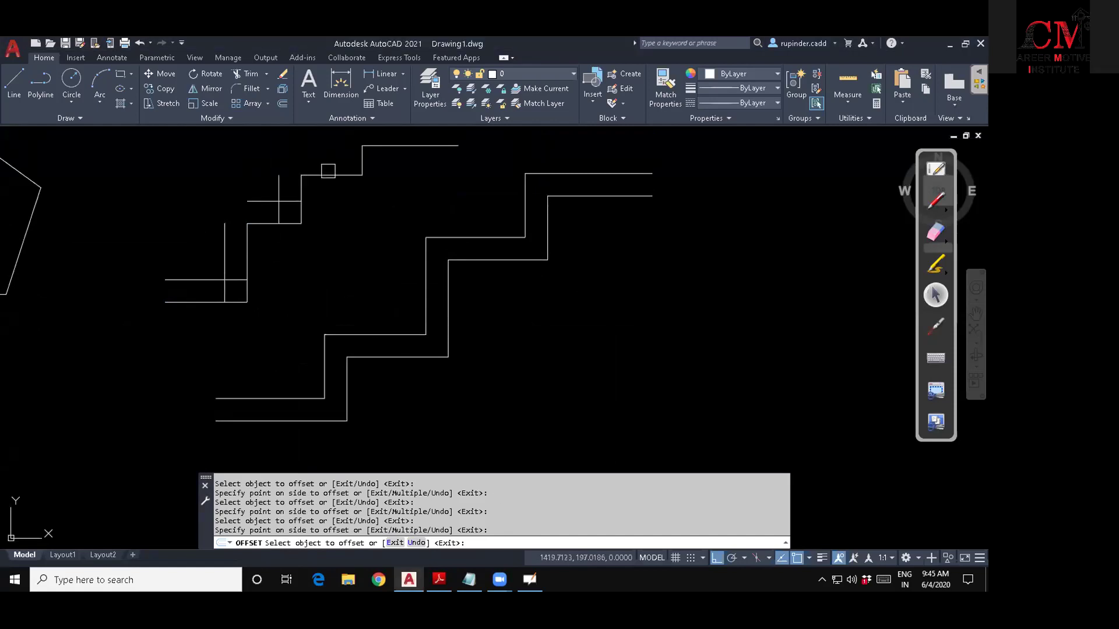
pyautogui.moveTo(314, 218)
pyautogui.mouseDown(button='middle')
pyautogui.moveTo(412, 260)
pyautogui.moveTo(396, 266)
pyautogui.mouseUp(button='middle')
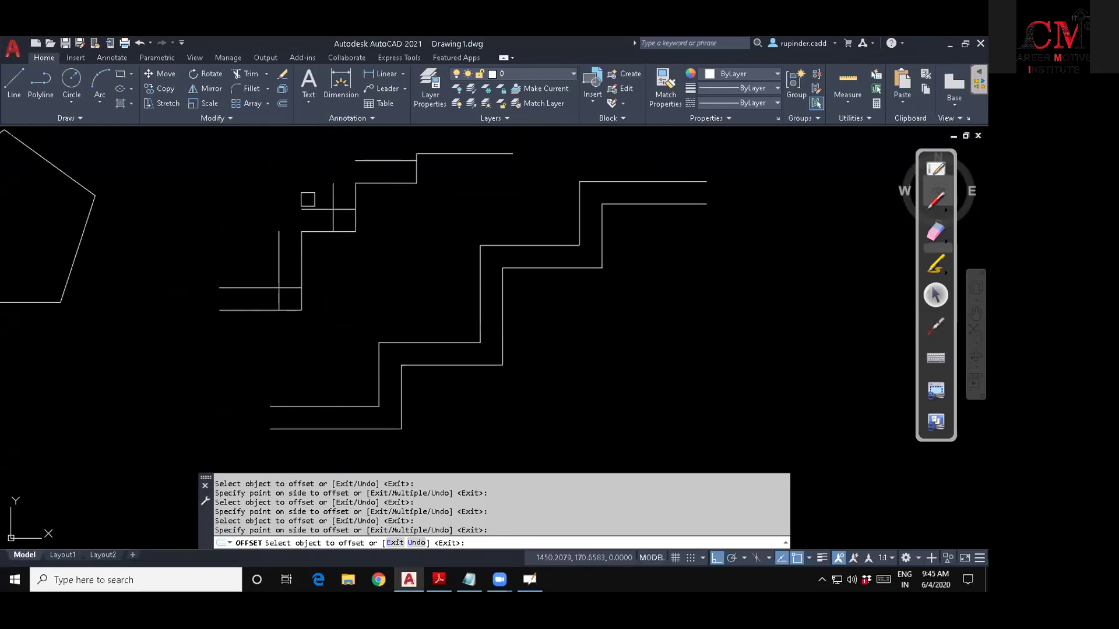
pyautogui.press('Escape')
pyautogui.press('Escape')
pyautogui.write('ex')
pyautogui.press('Return')
pyautogui.click(279, 257)
pyautogui.click(315, 209)
pyautogui.press('Escape')
# Stretch the left end of the second horizontal offset line until it lies above the first vertical offset line.
pyautogui.click(303, 208)
pyautogui.click(302, 208)
pyautogui.click(279, 208)
pyautogui.press('Escape')
pyautogui.press('Escape')
pyautogui.press('Escape')
# Extend the first vertical offset line up to the stretched horizontal line, using all objects as boundary edges.
pyautogui.write('ex')
pyautogui.press('Return')
pyautogui.press('Return')
pyautogui.click(284, 238)
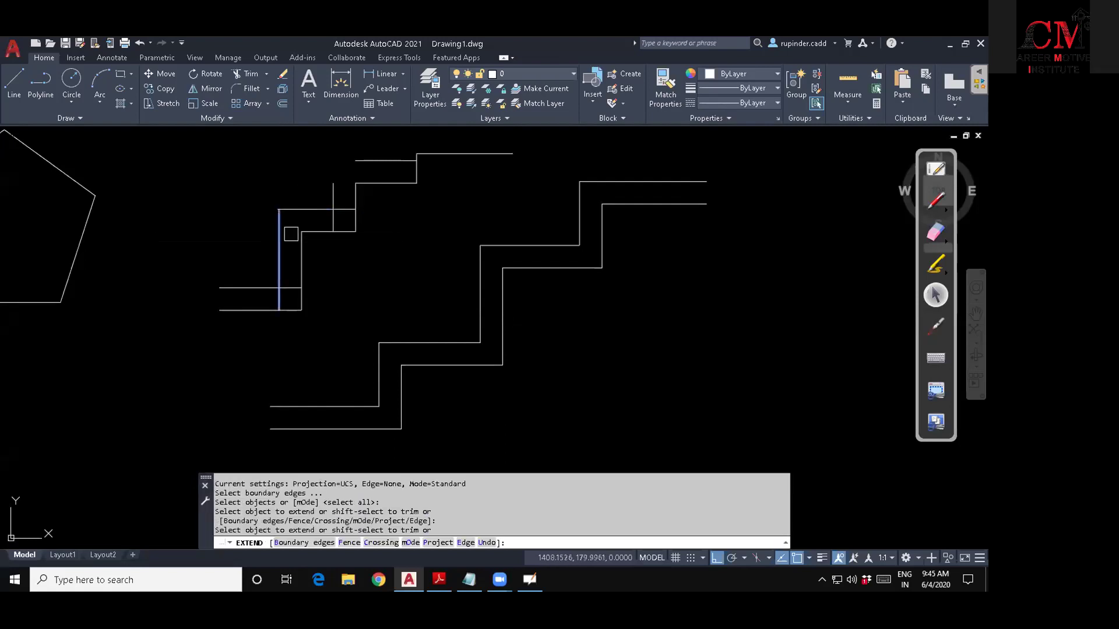
pyautogui.press('Escape')
pyautogui.press('Escape')
# Compare the offset of the polyline staircase with the offsets of the separate line segments.
pyautogui.moveTo(407, 287); pyautogui.dragTo(268, 297, button='middle')
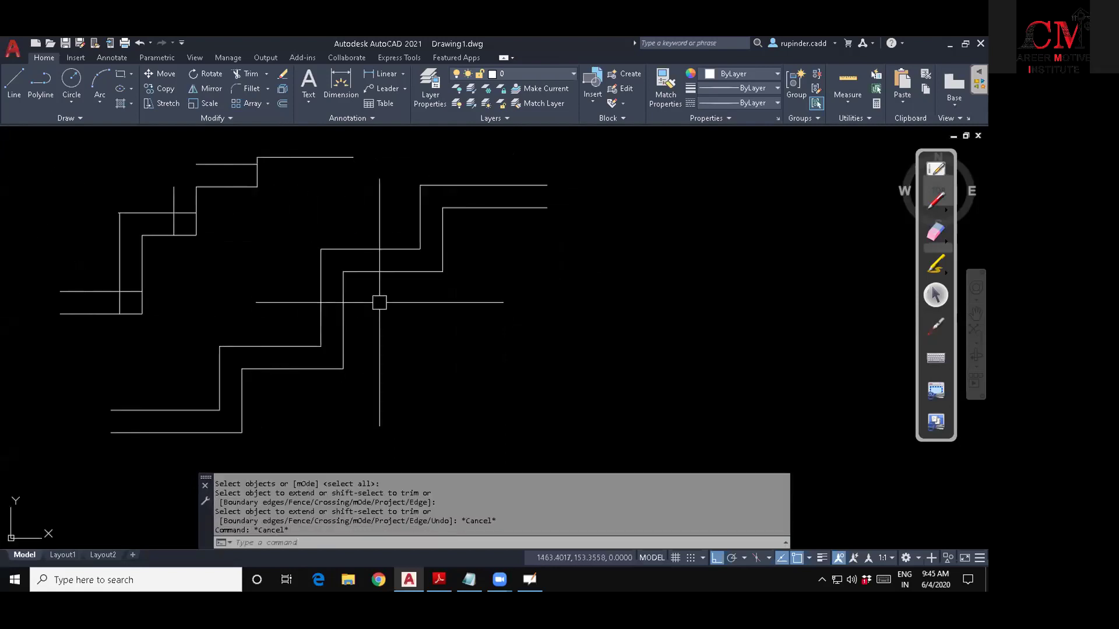
pyautogui.scroll(-4, 458, 318)
pyautogui.moveTo(506, 351); pyautogui.dragTo(402, 319, button='middle')
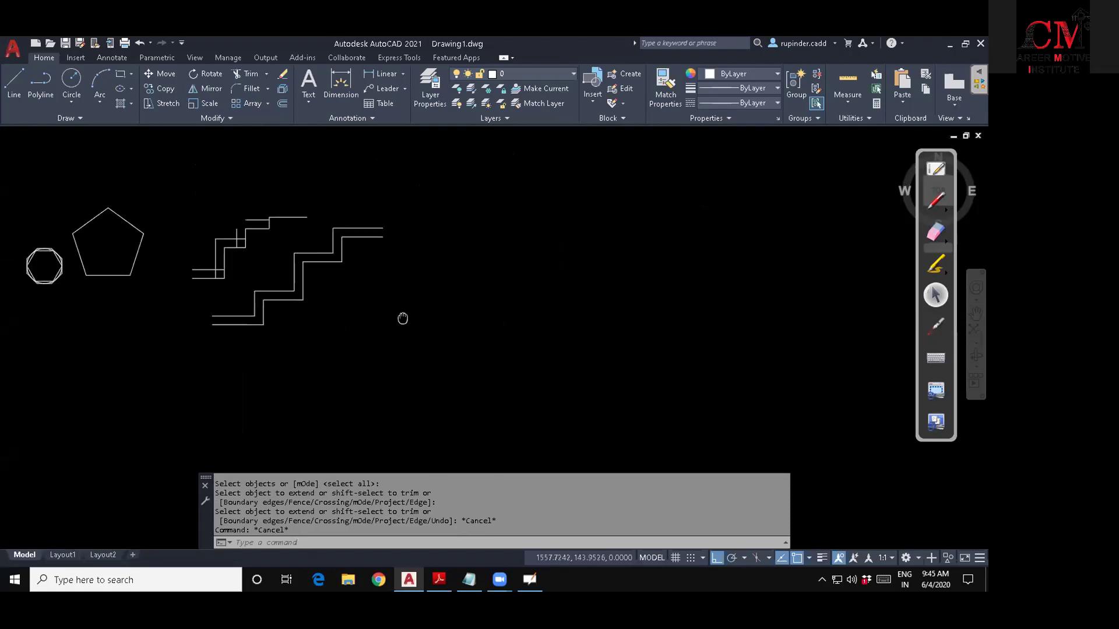
pyautogui.scroll(2, 338, 285)
pyautogui.click(353, 253)
pyautogui.press('Escape')
pyautogui.press('Escape')
pyautogui.press('Escape')
pyautogui.press('Escape')
# Draw a 100 by 100 rectangle in the empty area to the right of the staircases.
pyautogui.write('rec')
pyautogui.press('Return')
pyautogui.moveTo(432, 320); pyautogui.dragTo(244, 367, button='middle')
pyautogui.click(471, 370)
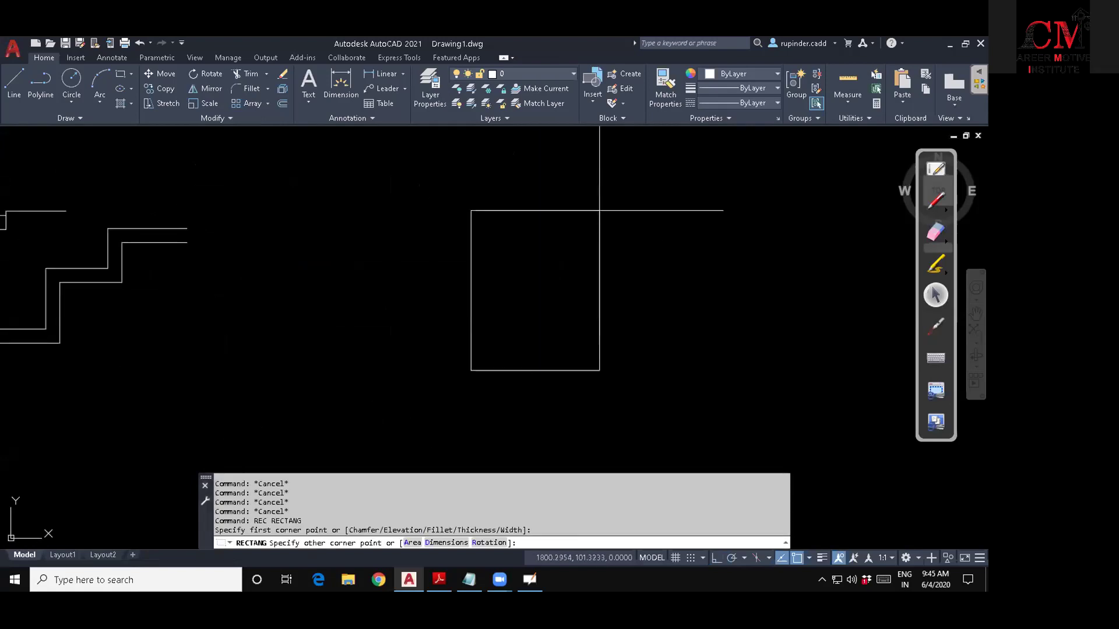
pyautogui.write('@100,100')
pyautogui.press('Return')
pyautogui.press('Escape')
pyautogui.press('Escape')
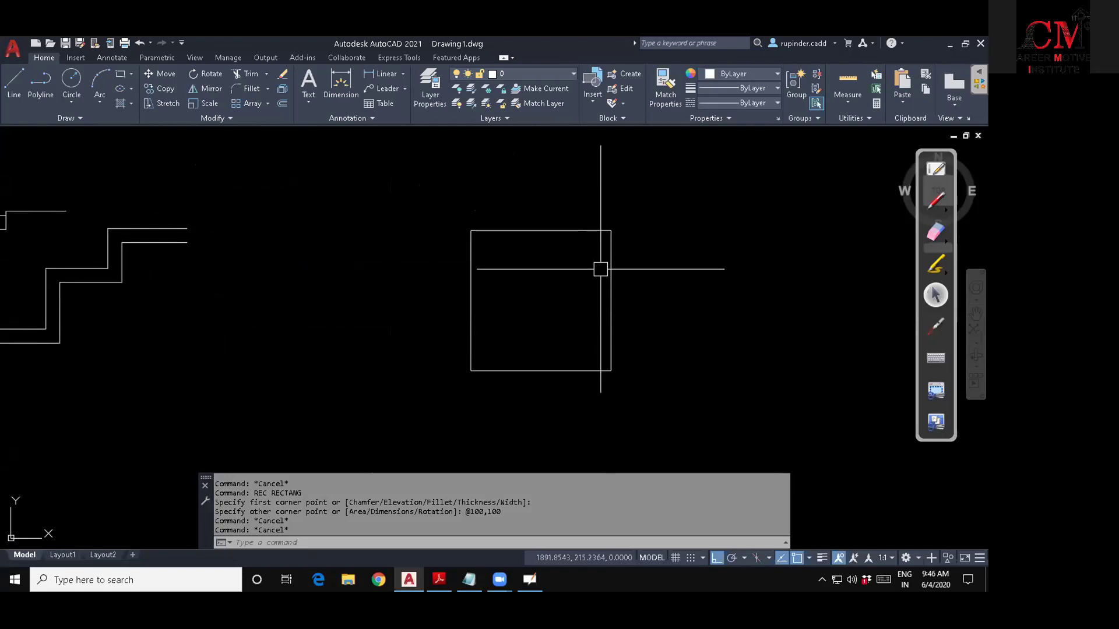
# Offset the 100 by 100 square outward by 10.
pyautogui.press('Escape')
pyautogui.press('Escape')
pyautogui.write('o')
pyautogui.press('Return')
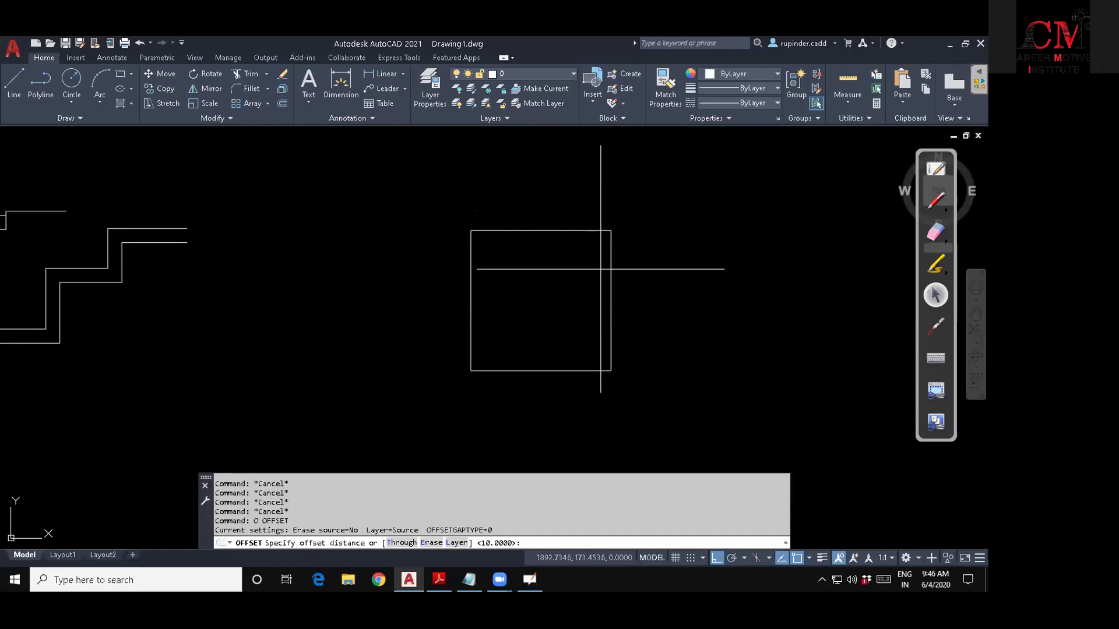
pyautogui.press('Return')
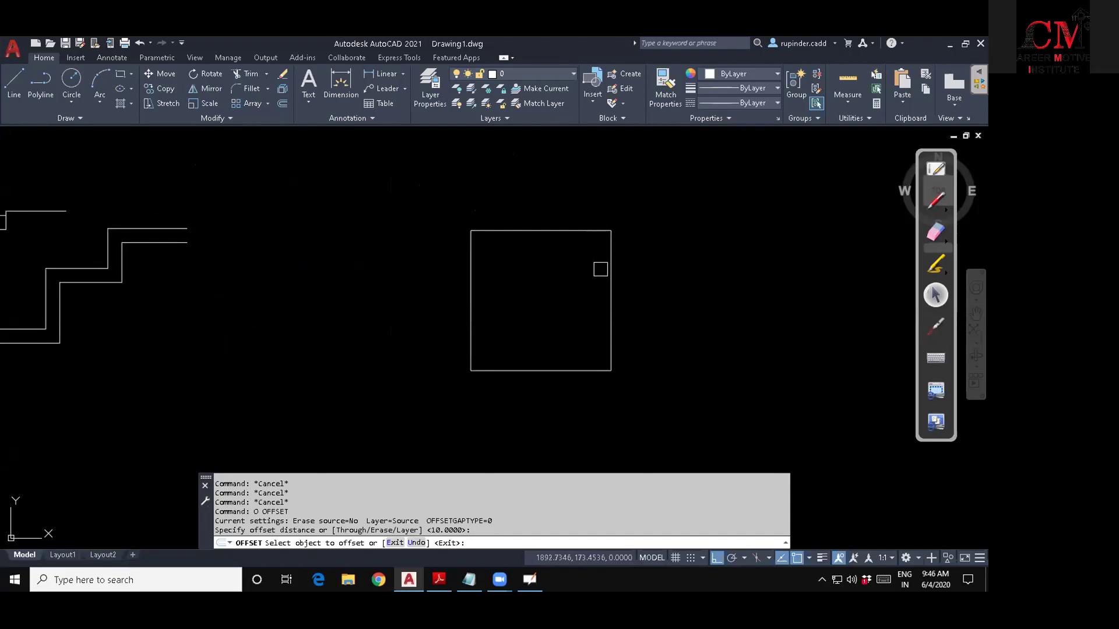
pyautogui.click(610, 265)
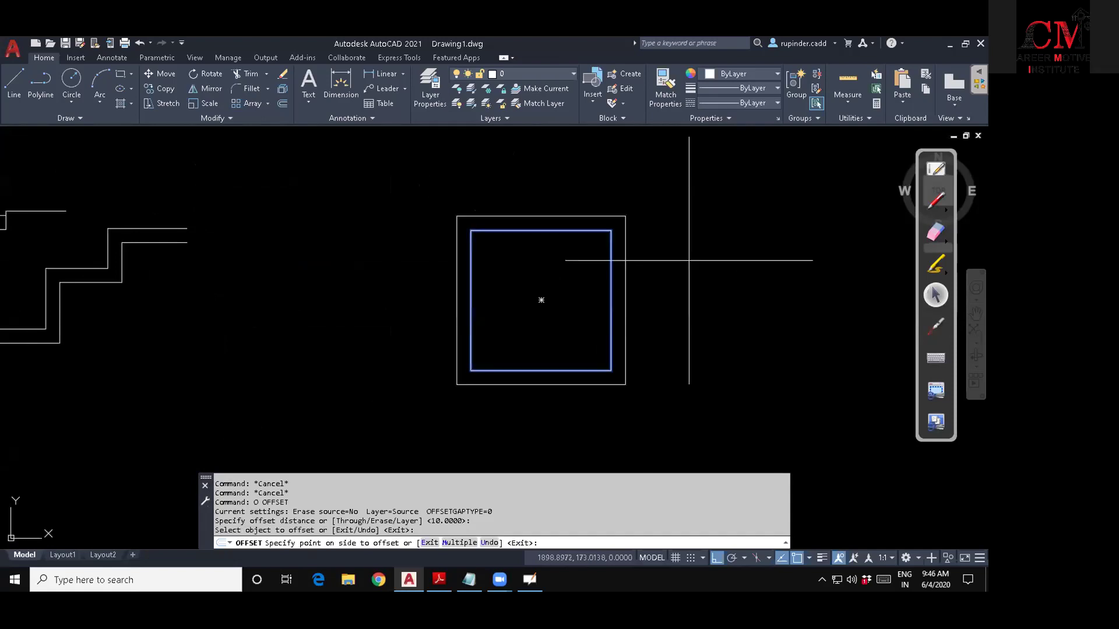
pyautogui.click(688, 262)
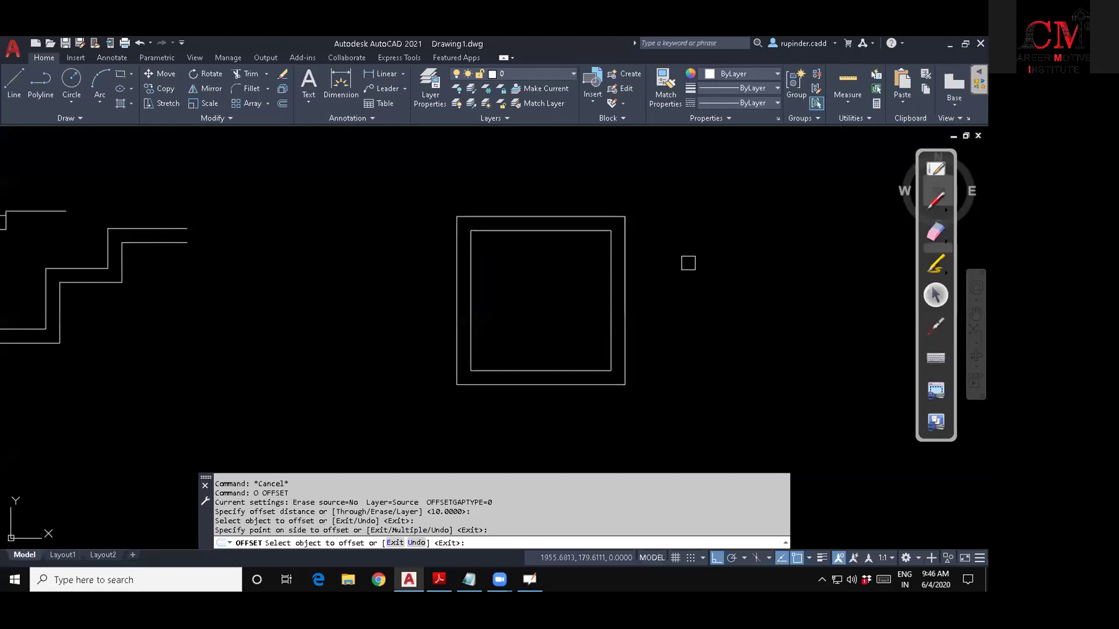
pyautogui.press('Escape')
pyautogui.press('Escape')
# Select the outer square to examine it as a single polyline, and clear the selection.
pyautogui.click(516, 216)
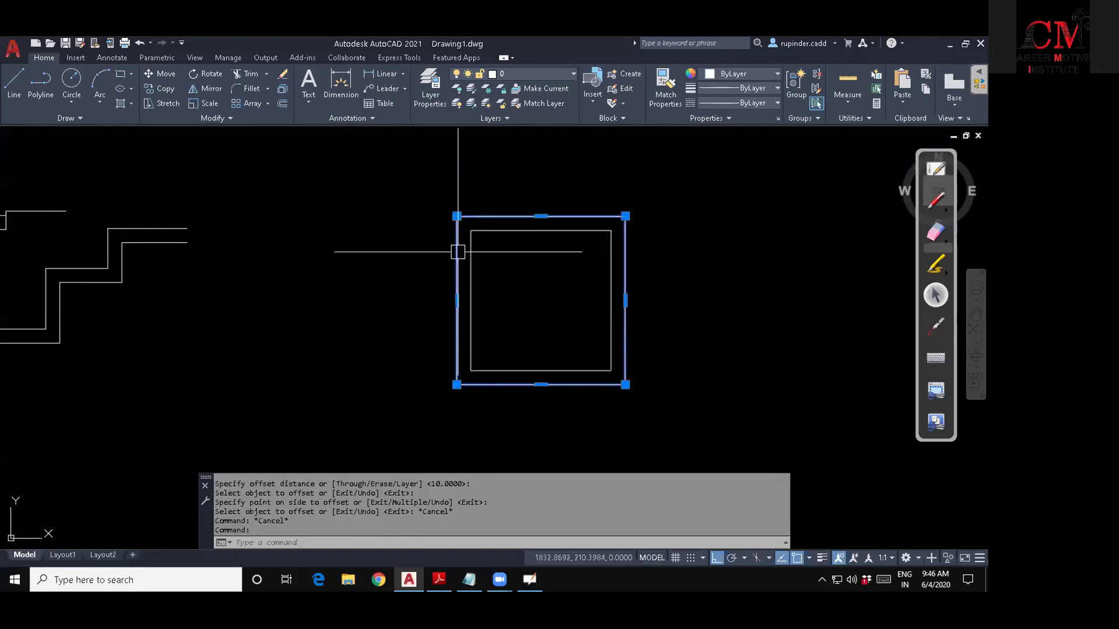
pyautogui.press('Escape')
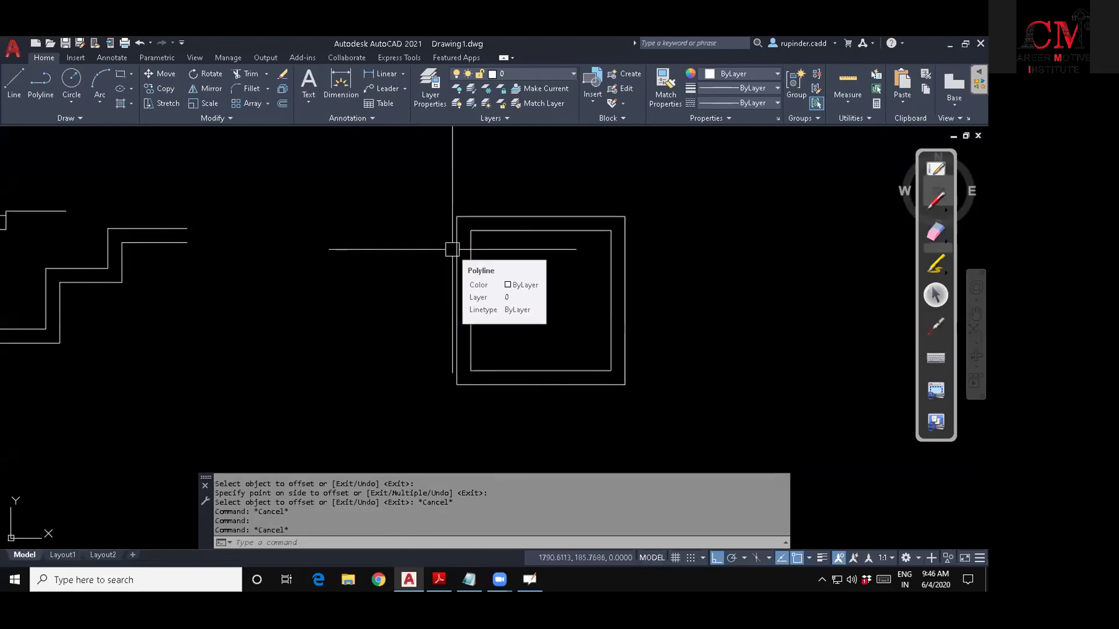
pyautogui.click(500, 579)
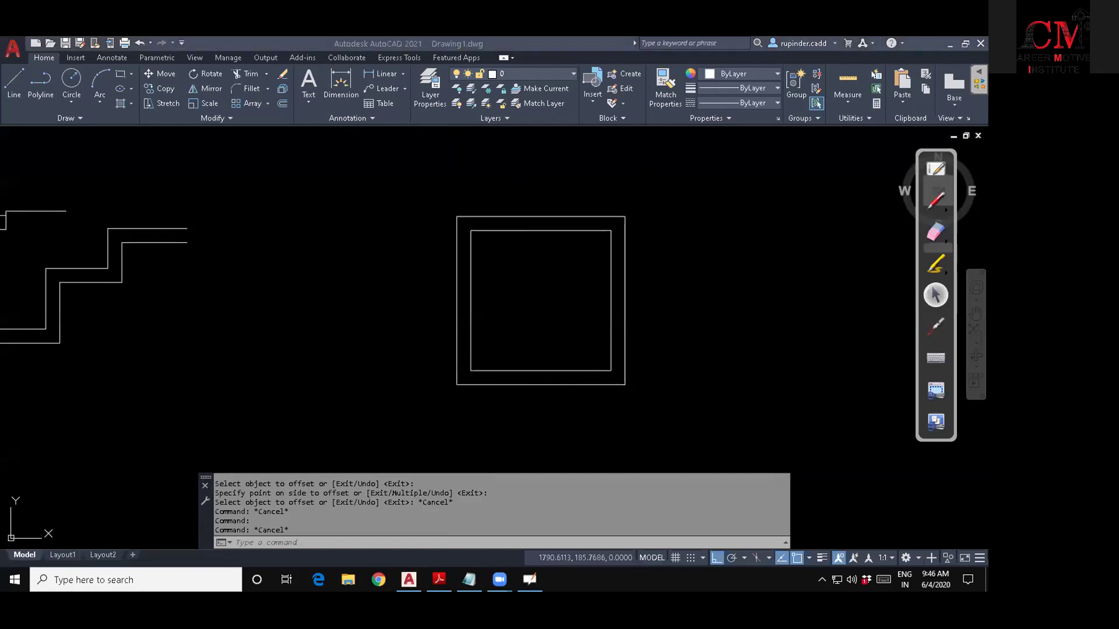
pyautogui.click(524, 293)
pyautogui.click(512, 275)
pyautogui.press('Escape')
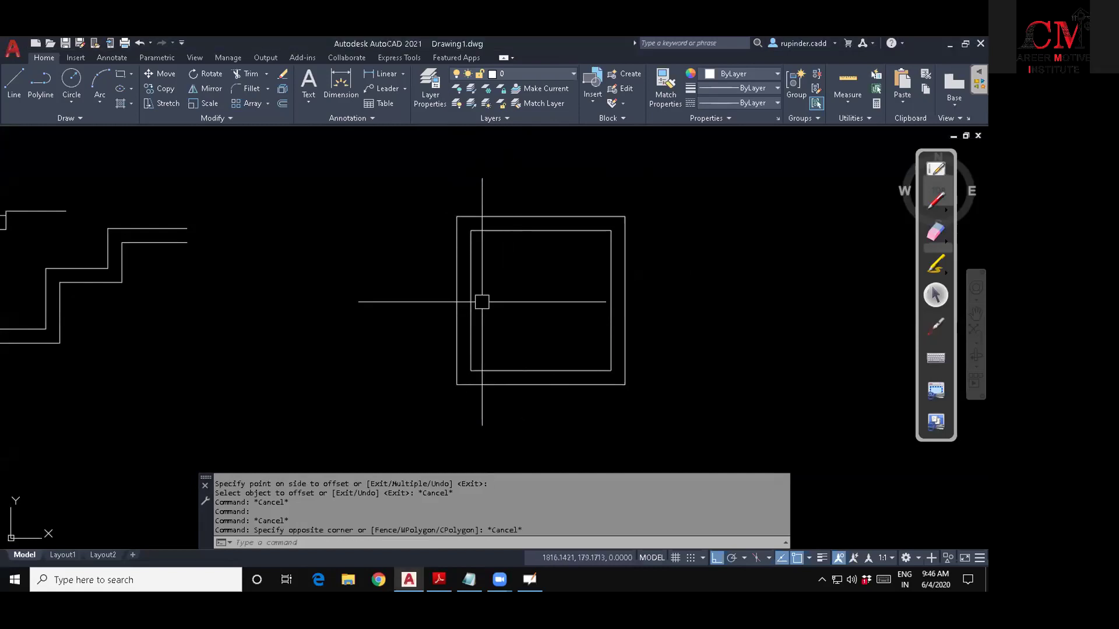
pyautogui.click(459, 317)
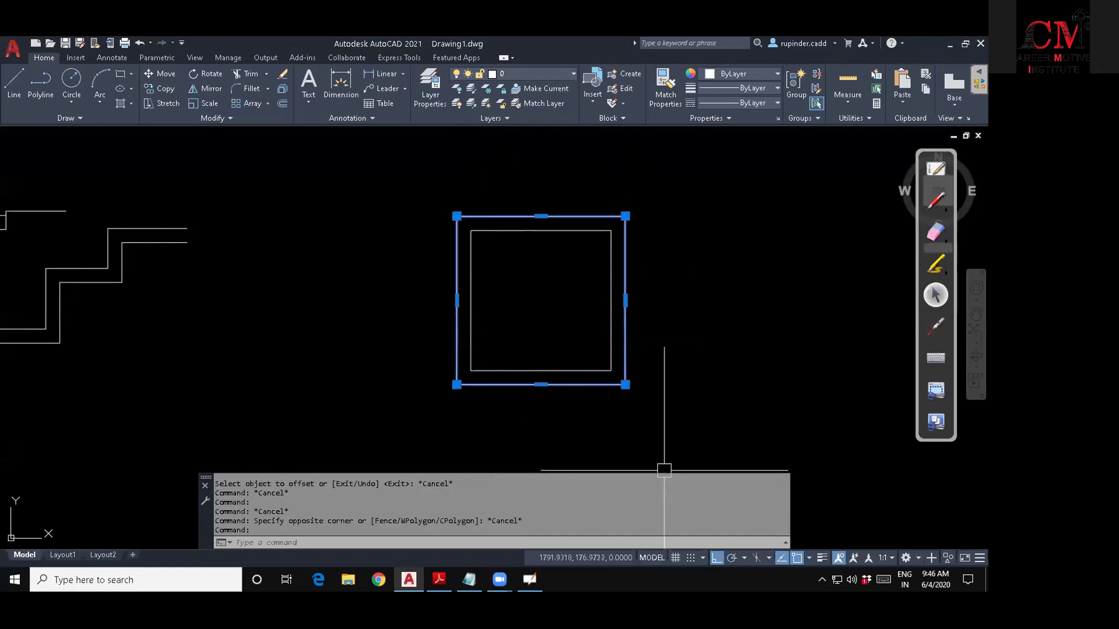
pyautogui.write('o')
pyautogui.press('Return')
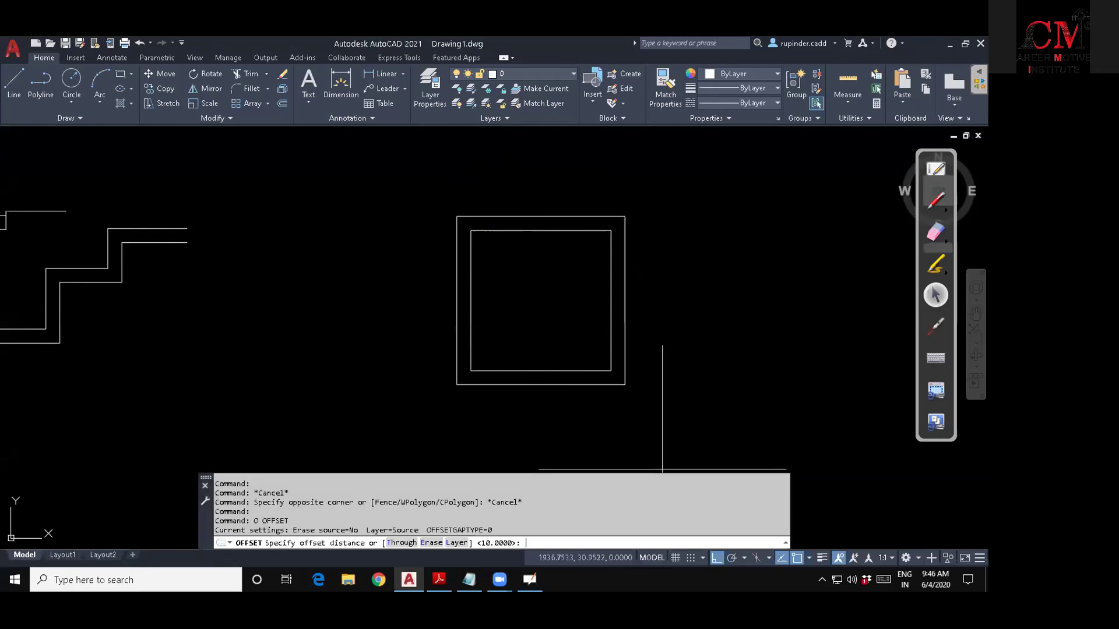
pyautogui.press('Return')
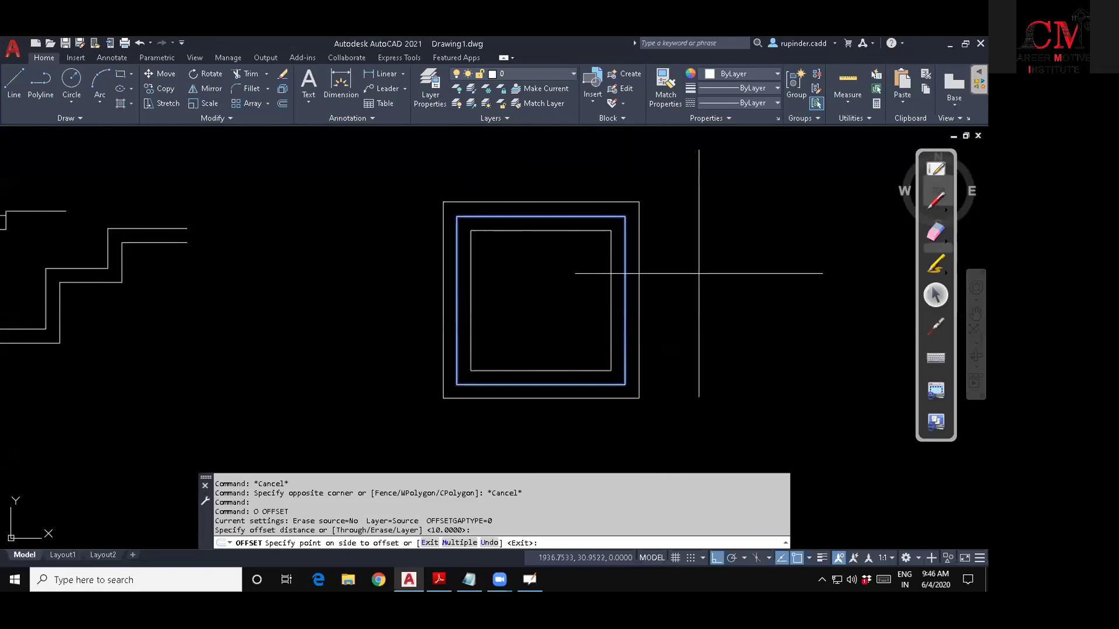
pyautogui.press('Escape')
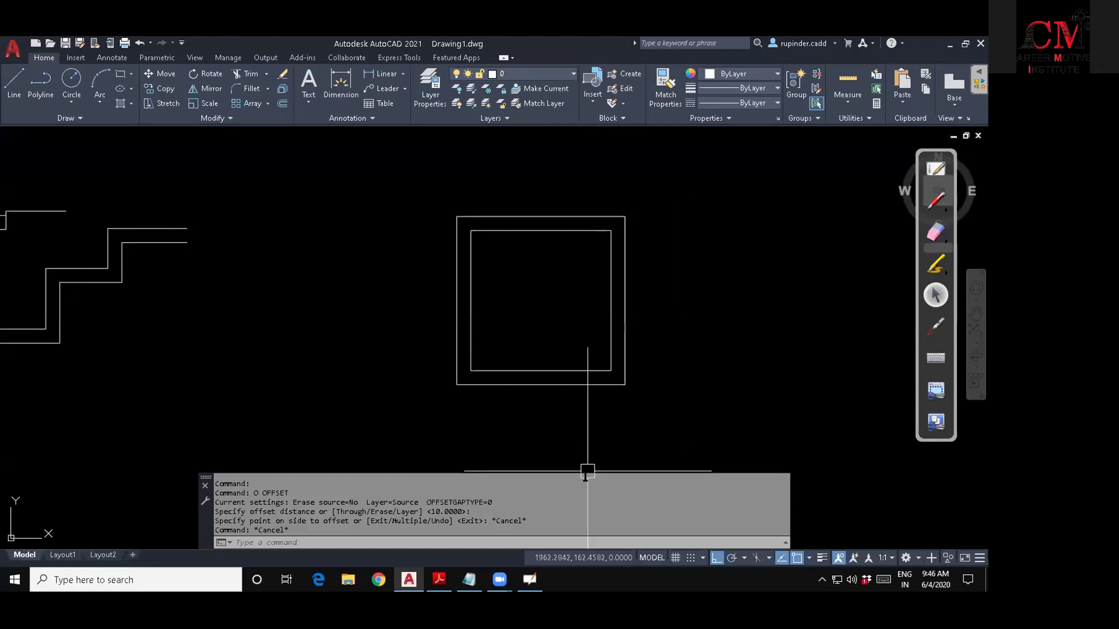
# Look up the Explode shortcut in the Notepad command list and return to AutoCAD.
pyautogui.click(469, 579)
pyautogui.moveTo(106, 408); pyautogui.dragTo(3, 408)
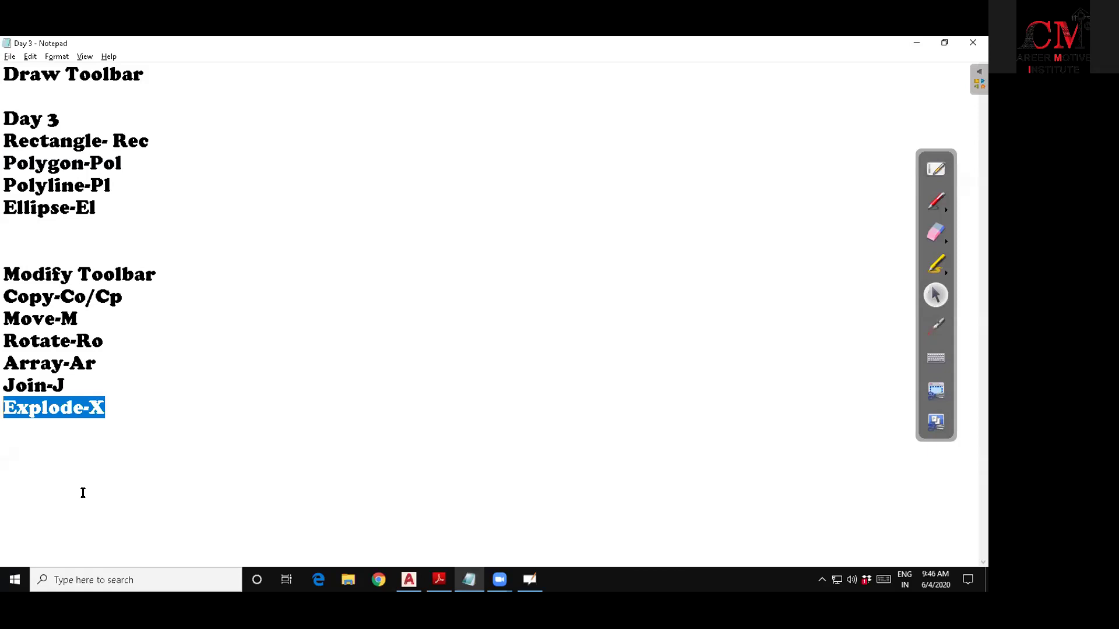
pyautogui.click(914, 44)
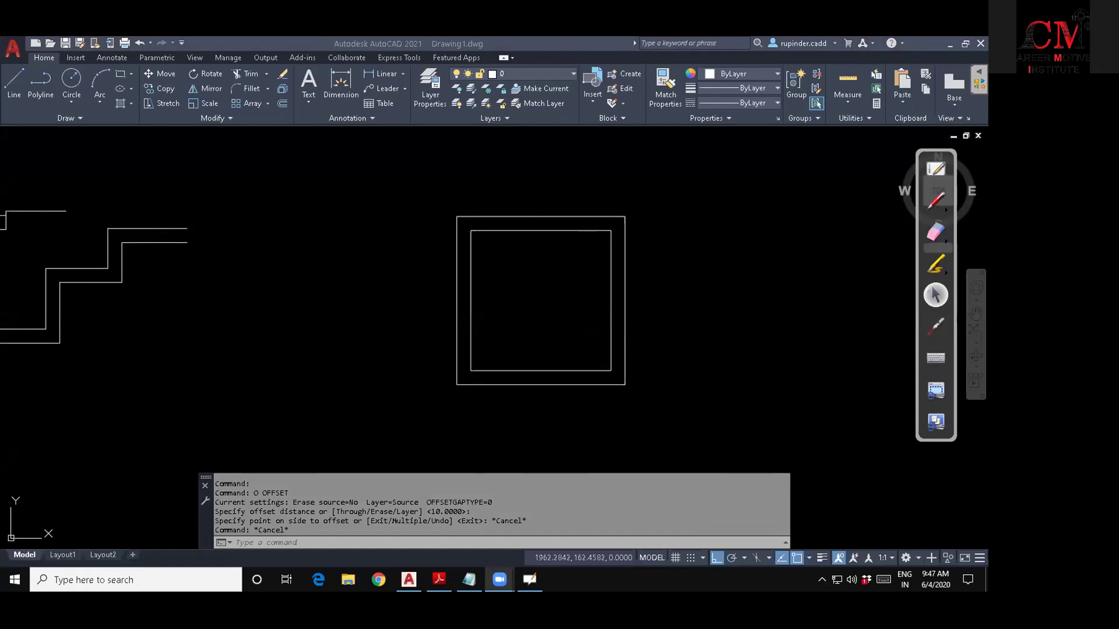
# Explode the outer square into separate lines.
pyautogui.click(550, 435)
pyautogui.press('Escape')
pyautogui.press('Escape')
pyautogui.write('x')
pyautogui.press('Return')
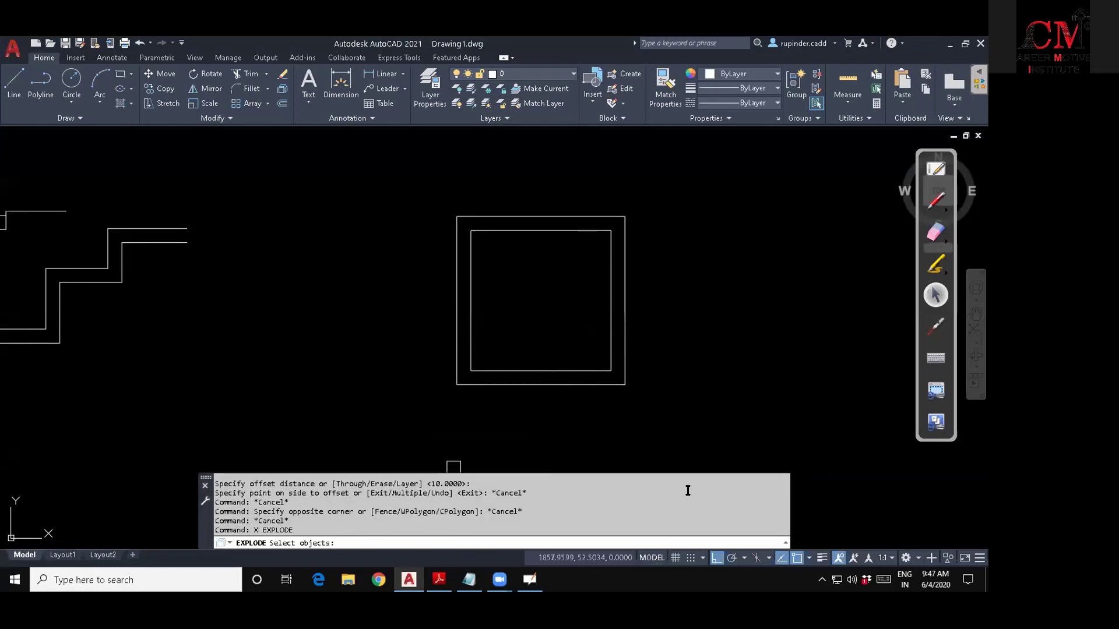
pyautogui.click(620, 219)
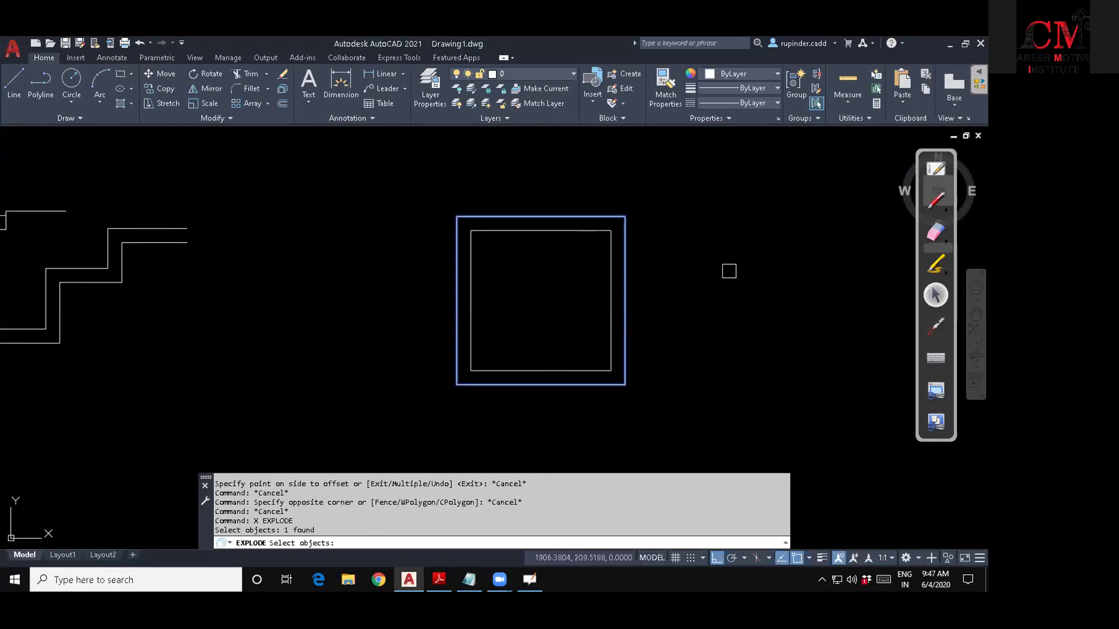
pyautogui.press('Return')
pyautogui.press('Escape')
pyautogui.press('Escape')
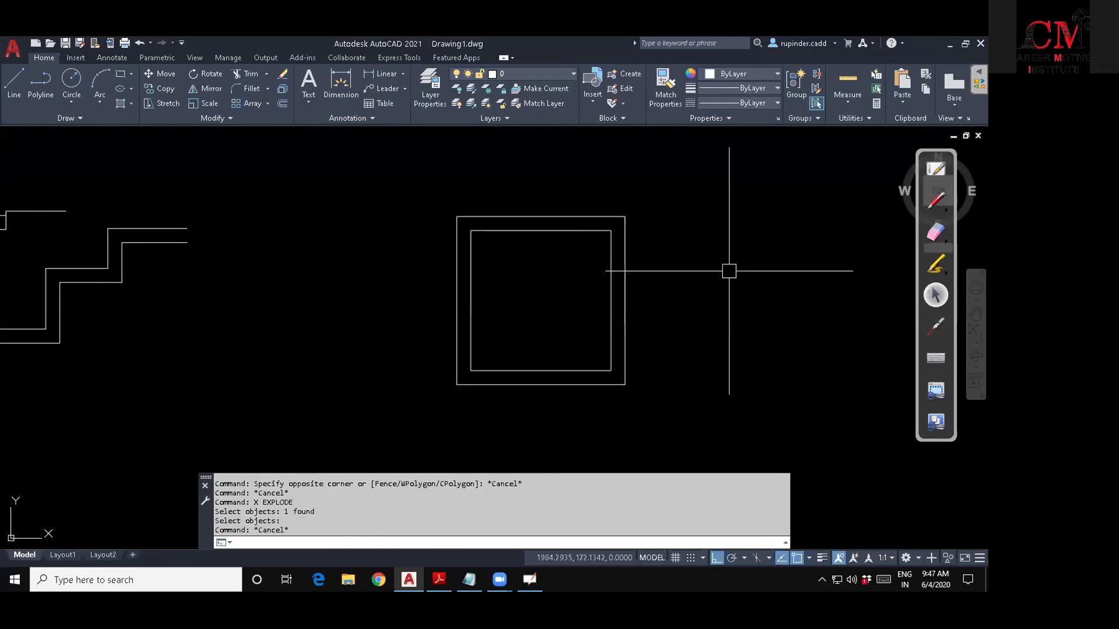
# Select edges of the exploded outer square one by one to examine them as individual lines.
pyautogui.click(587, 218)
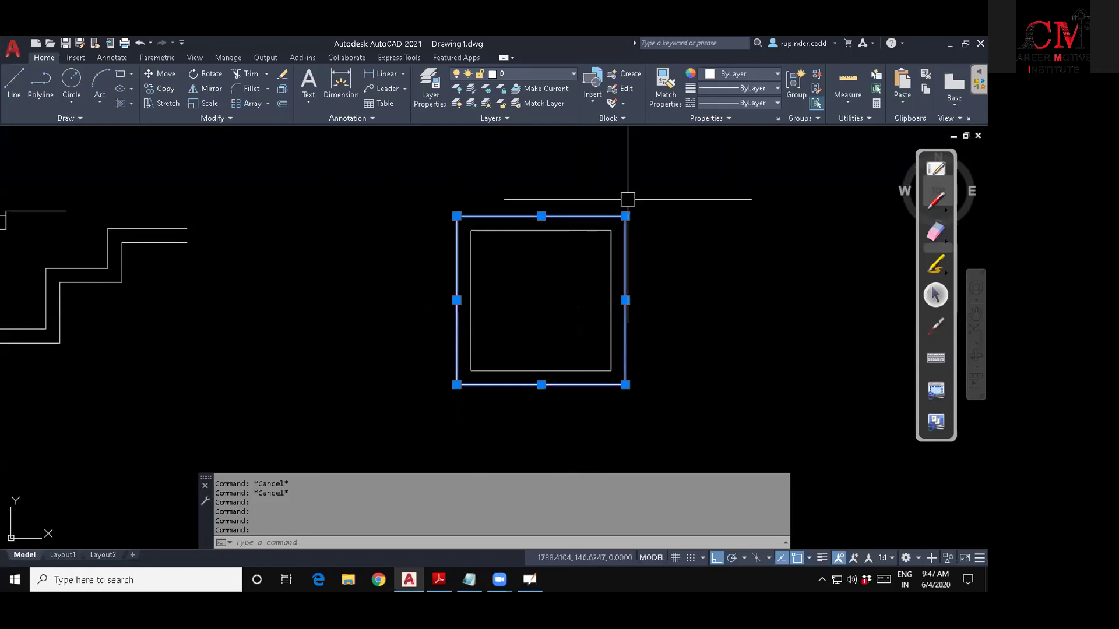
pyautogui.press('Escape')
pyautogui.press('Escape')
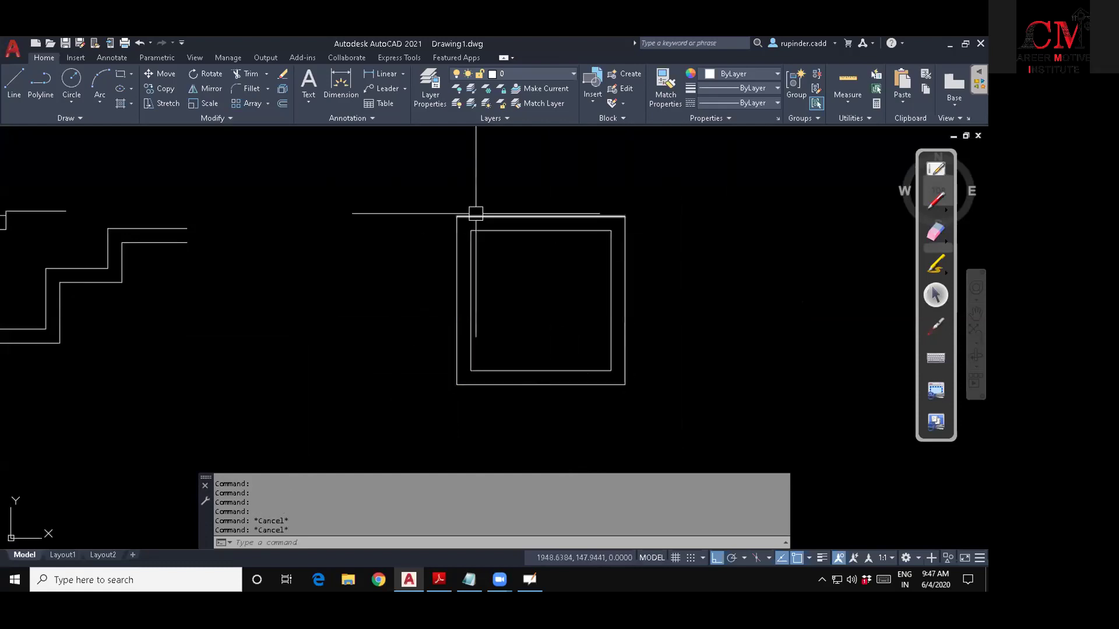
pyautogui.click(469, 216)
pyautogui.click(457, 237)
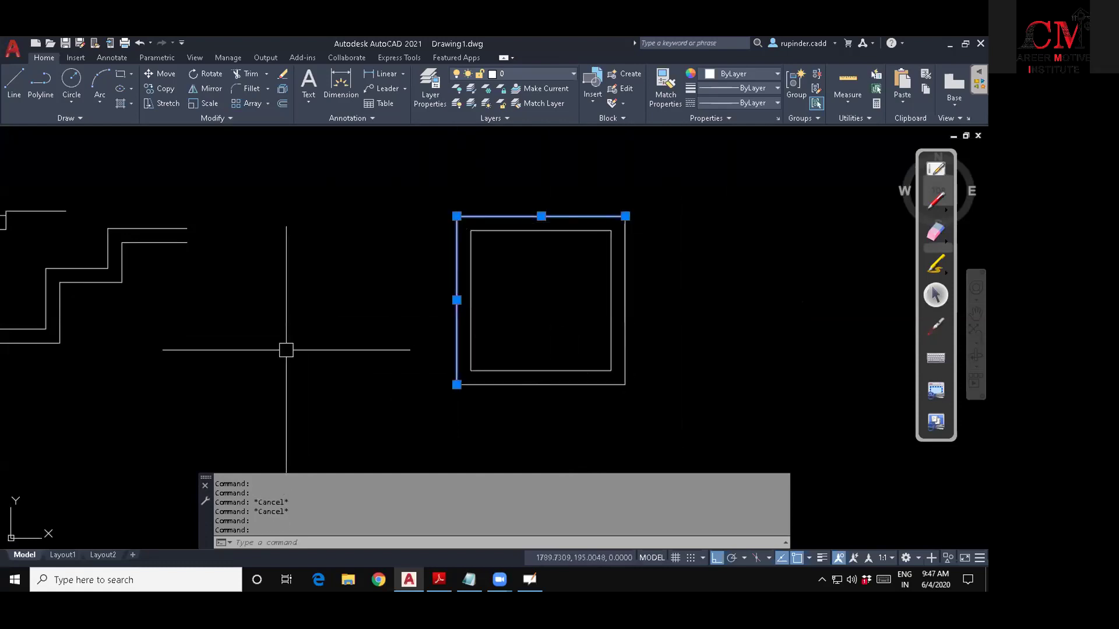
pyautogui.press('Escape')
# Offset the upper and left lines of the exploded outer square outward by 10, one line at a time.
pyautogui.write('o')
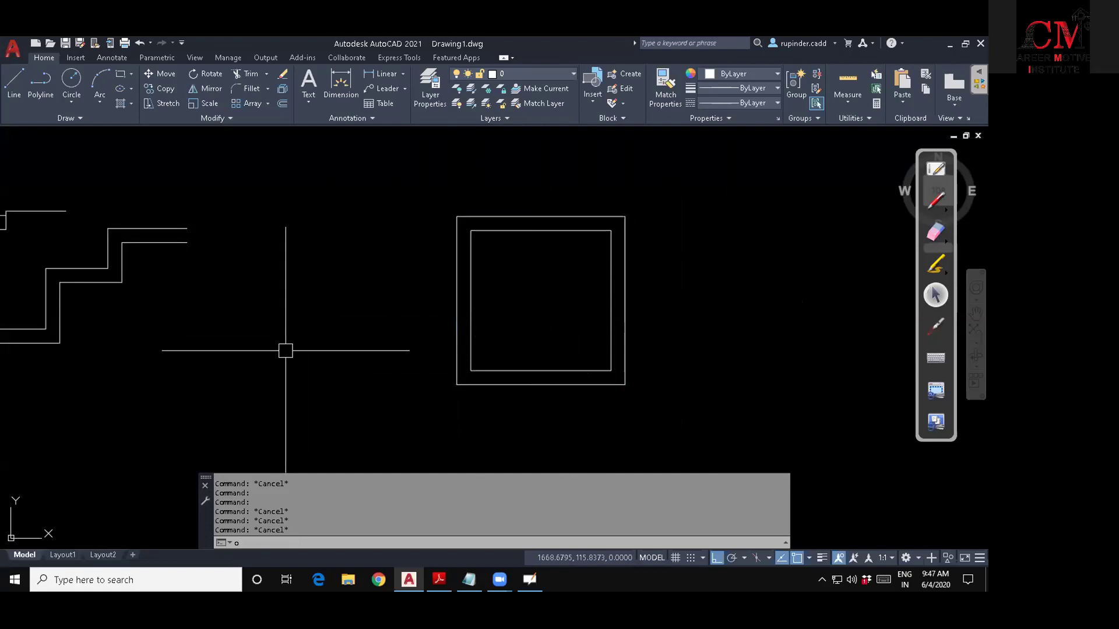
pyautogui.press('Return')
pyautogui.press('Return')
pyautogui.click(474, 216)
pyautogui.click(472, 187)
pyautogui.click(457, 239)
pyautogui.click(448, 212)
pyautogui.scroll(4, 449, 212)
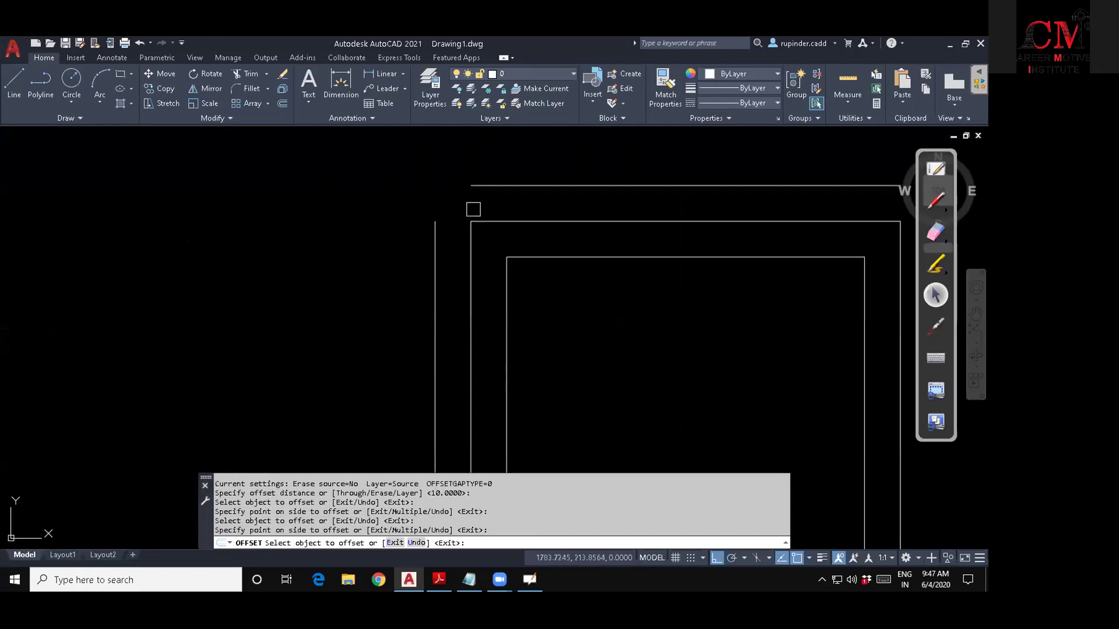
pyautogui.press('Escape')
# Erase the two offset lines above and to the left of the outer square.
pyautogui.scroll(-2, 441, 260)
pyautogui.click(437, 296)
pyautogui.click(475, 214)
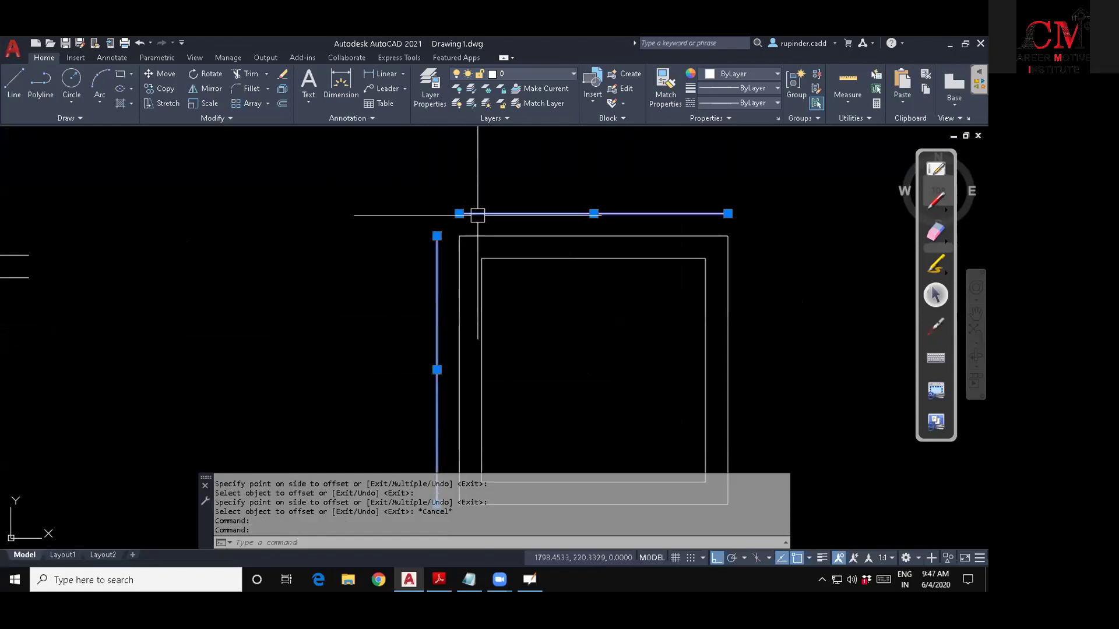
pyautogui.press('Delete')
pyautogui.scroll(-4, 560, 345)
pyautogui.moveTo(560, 346); pyautogui.dragTo(520, 333, button='middle')
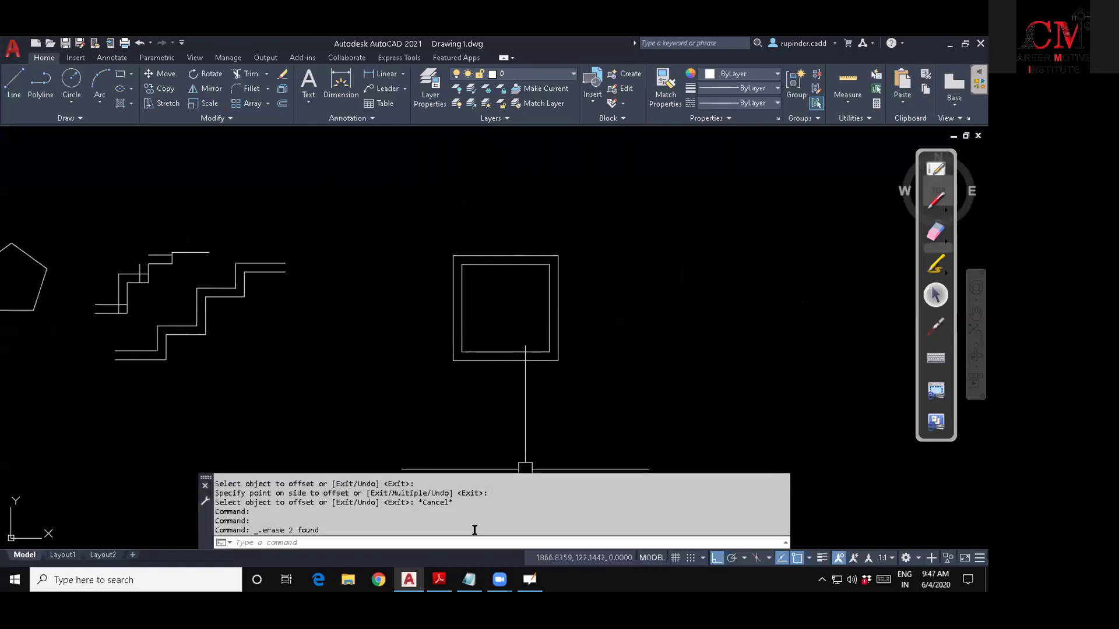
# Look up the Join shortcut in the Notepad command list and return to AutoCAD.
pyautogui.hotkey('alt', 'Tab')
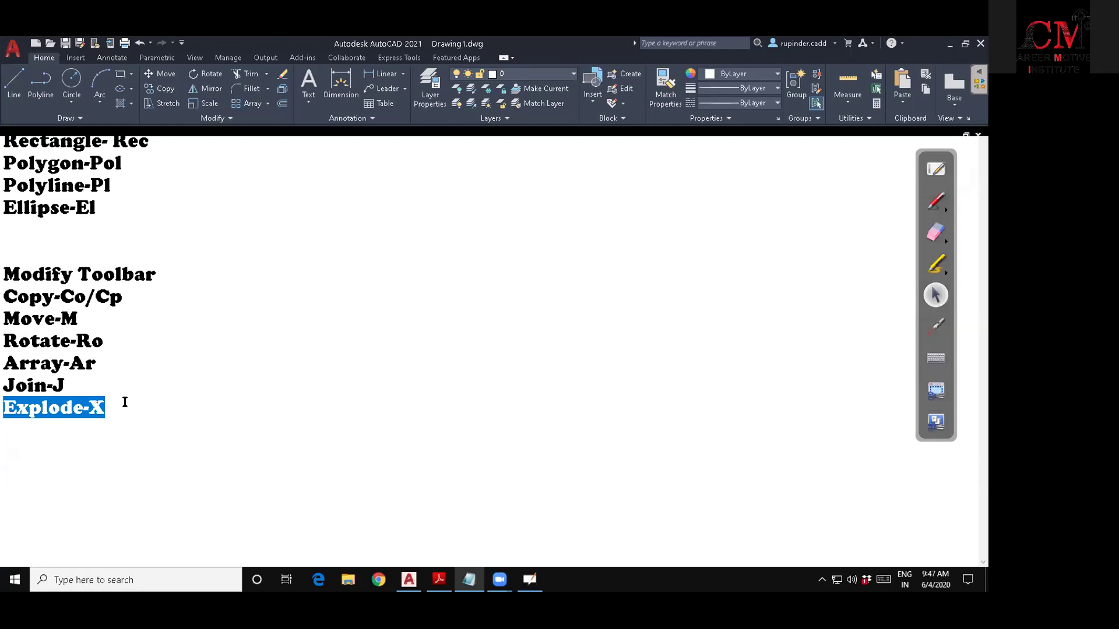
pyautogui.press('Up')
pyautogui.hotkey('shift', 'End')
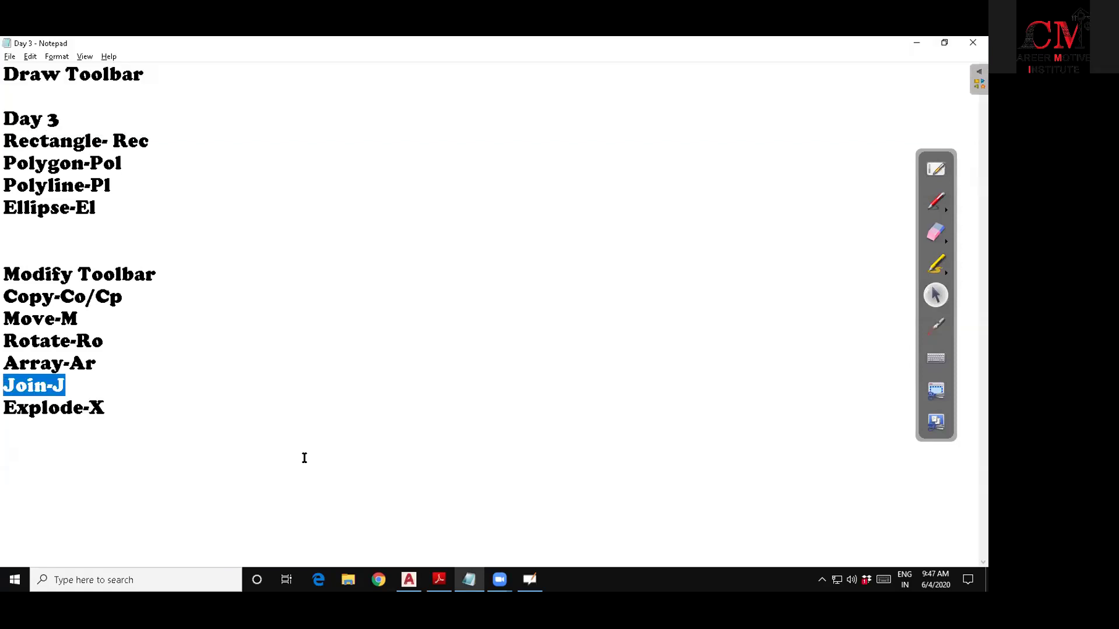
pyautogui.click(912, 44)
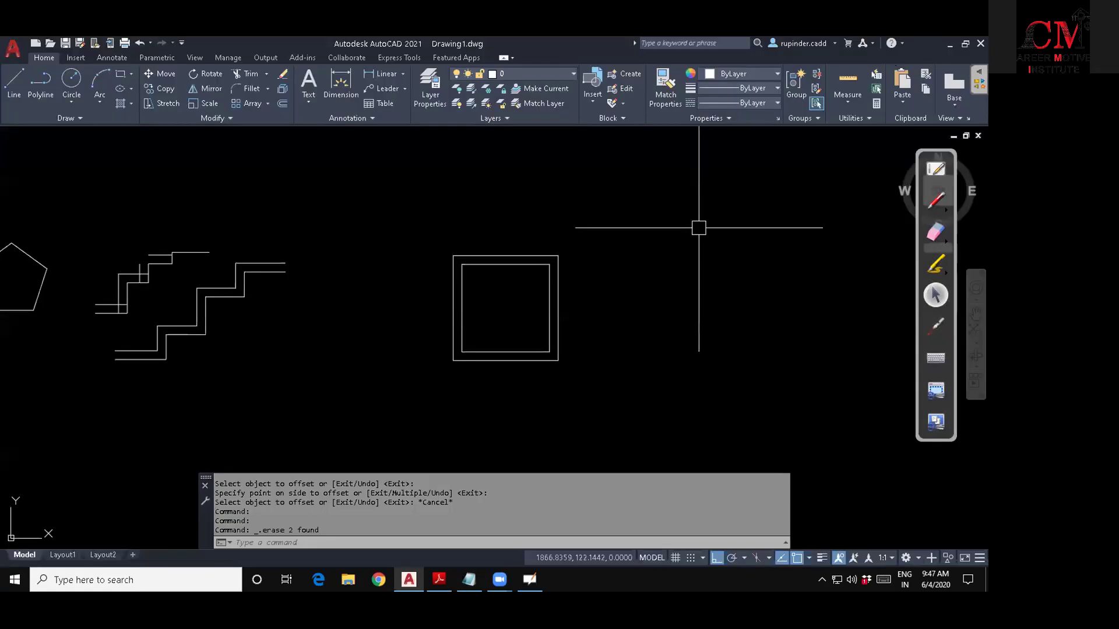
# Join the upper and left lines of the outer square into one polyline.
pyautogui.press('Escape')
pyautogui.press('Escape')
pyautogui.write('j')
pyautogui.press('Return')
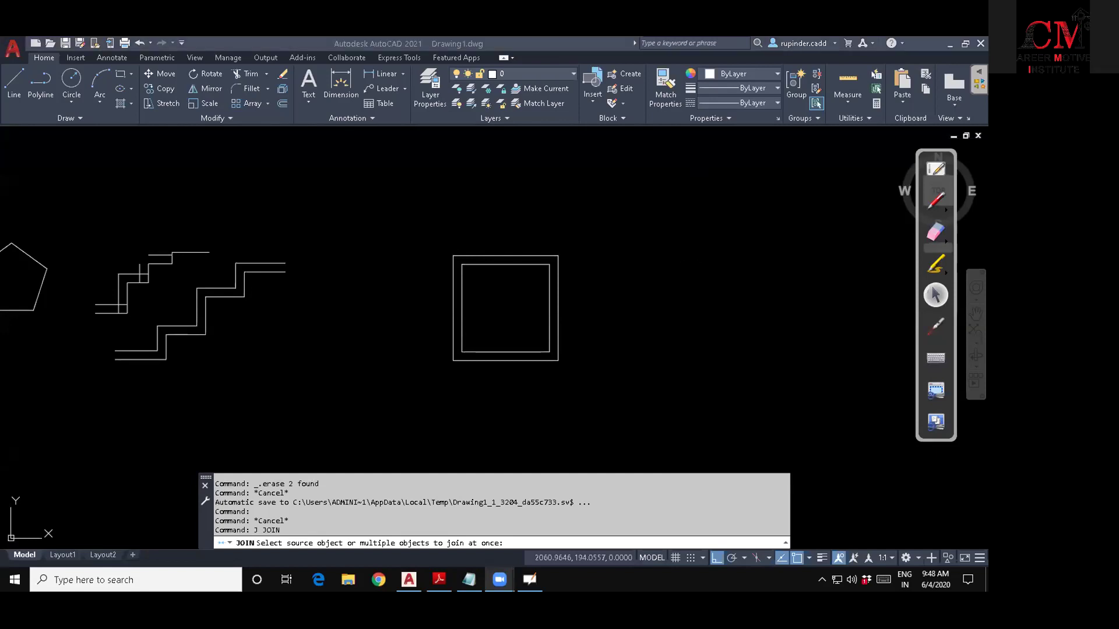
pyautogui.scroll(4, 472, 270)
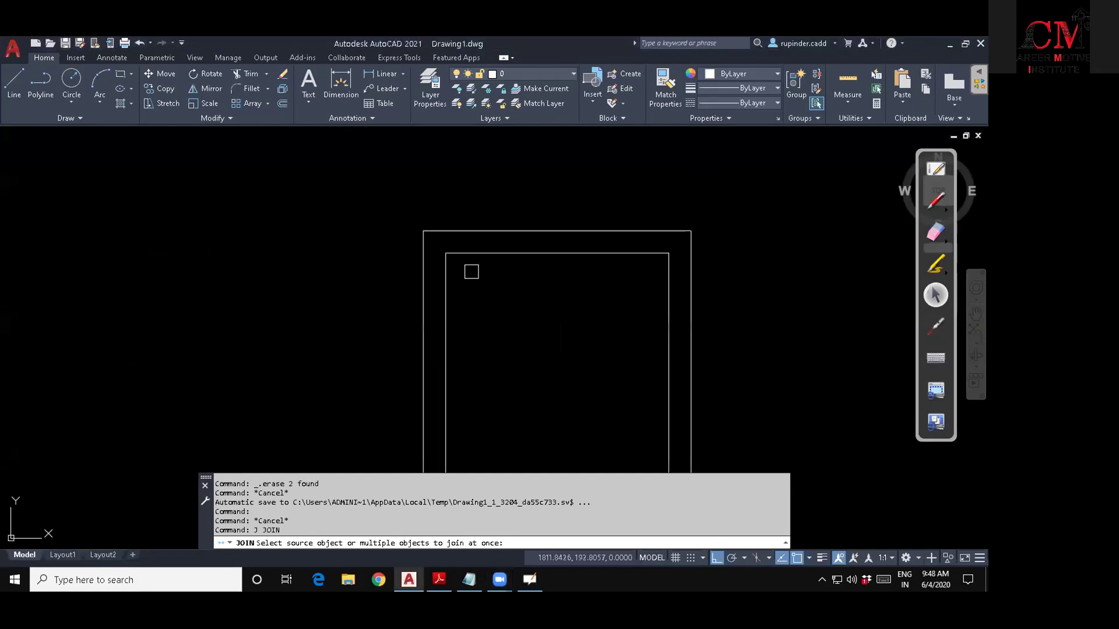
pyautogui.click(476, 231)
pyautogui.click(425, 252)
pyautogui.scroll(-4, 469, 280)
pyautogui.press('Return')
pyautogui.press('Escape')
# Select the joined upper and left edges of the outer square to examine them as one polyline, and clear the selection.
pyautogui.scroll(2, 488, 317)
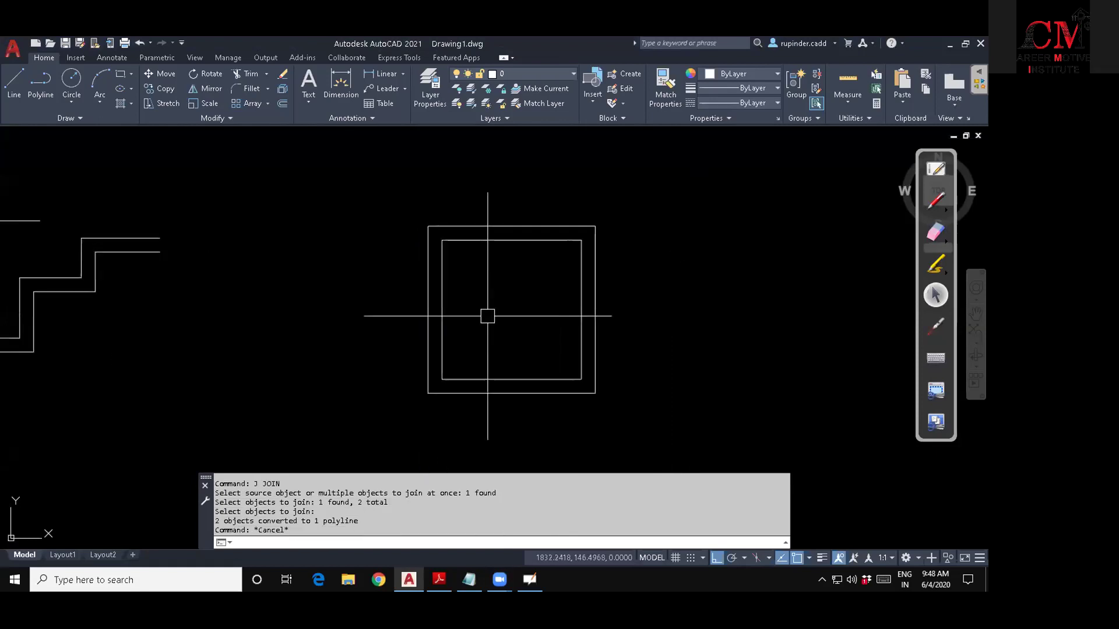
pyautogui.click(425, 264)
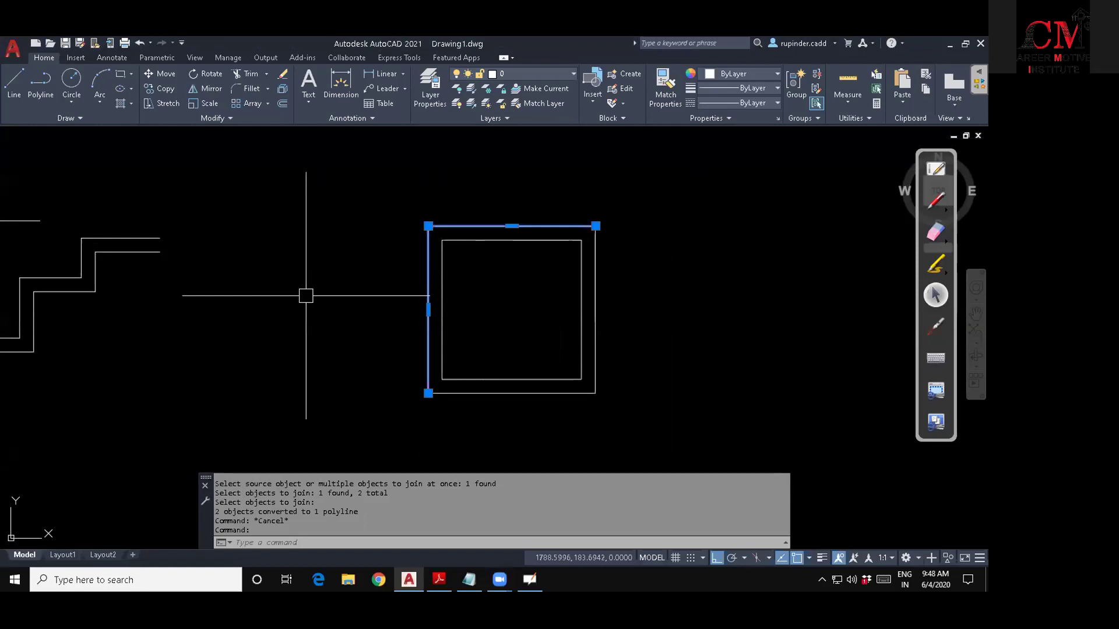
pyautogui.press('Escape')
pyautogui.press('Escape')
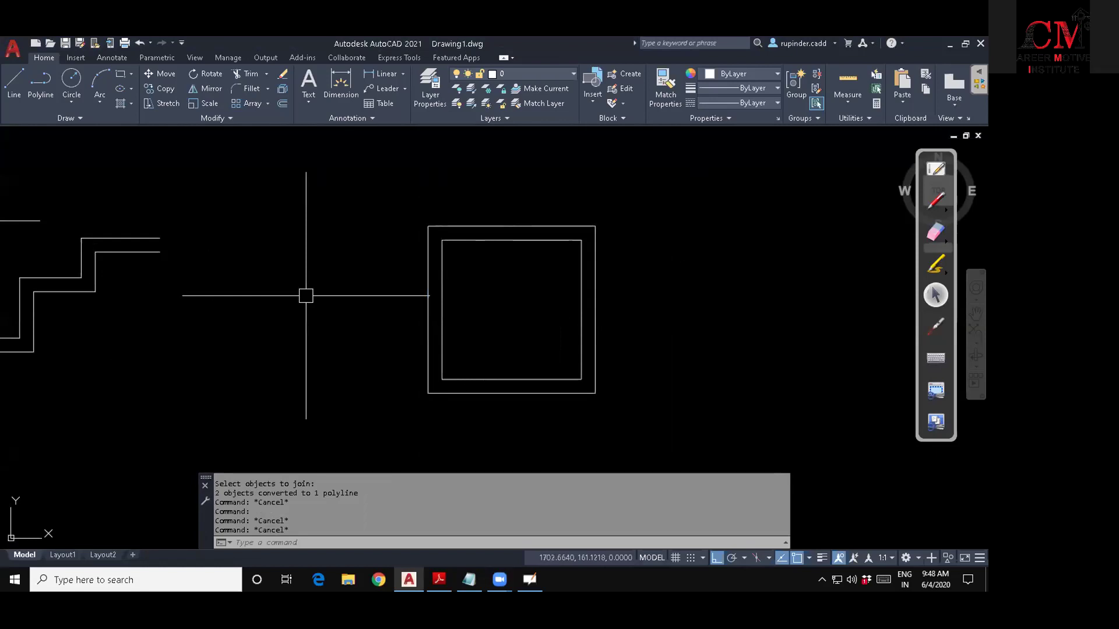
# Offset the joined upper and left polyline outward from the outer square by 10.
pyautogui.write('o')
pyautogui.press('Return')
pyautogui.press('Return')
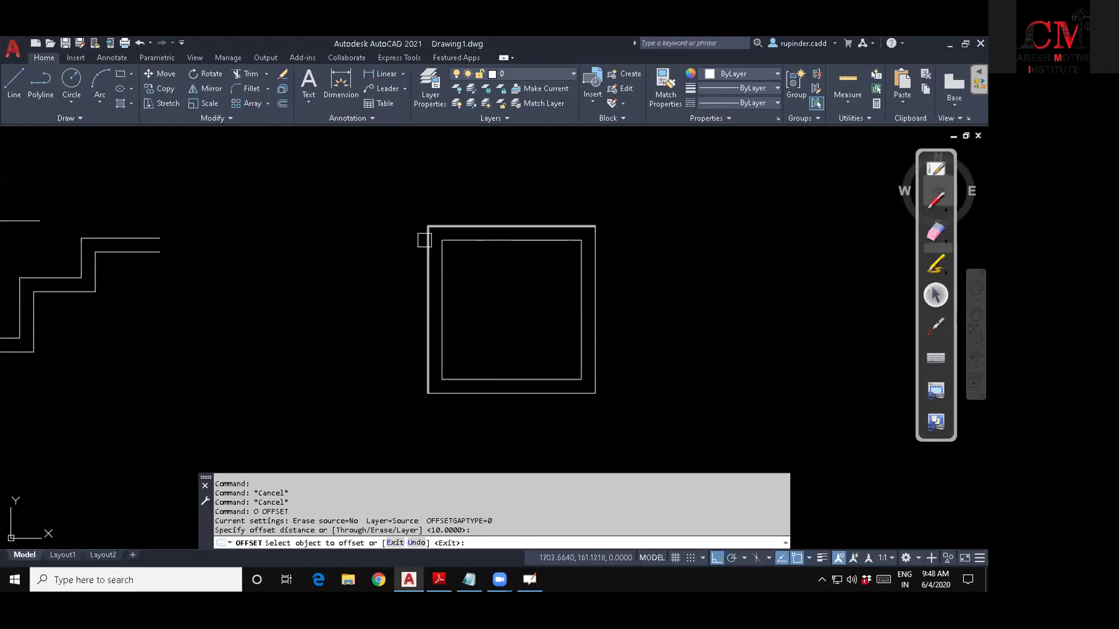
pyautogui.click(422, 237)
pyautogui.click(349, 215)
pyautogui.scroll(-4, 368, 290)
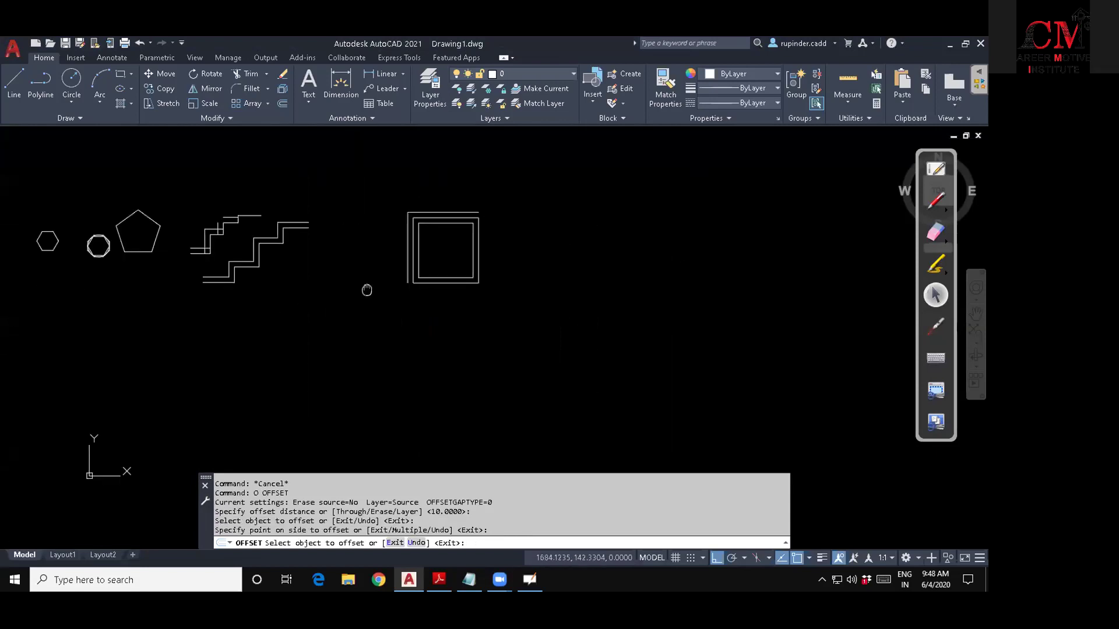
pyautogui.moveTo(367, 289); pyautogui.dragTo(427, 285, button='middle')
pyautogui.press('Escape')
# Move the lower polyline of the large double staircase horizontally to the right by about 147 units.
pyautogui.scroll(2, 308, 289)
pyautogui.moveTo(303, 288); pyautogui.dragTo(341, 309, button='middle')
pyautogui.click(322, 300)
pyautogui.press('Escape')
pyautogui.write('m')
pyautogui.press('Return')
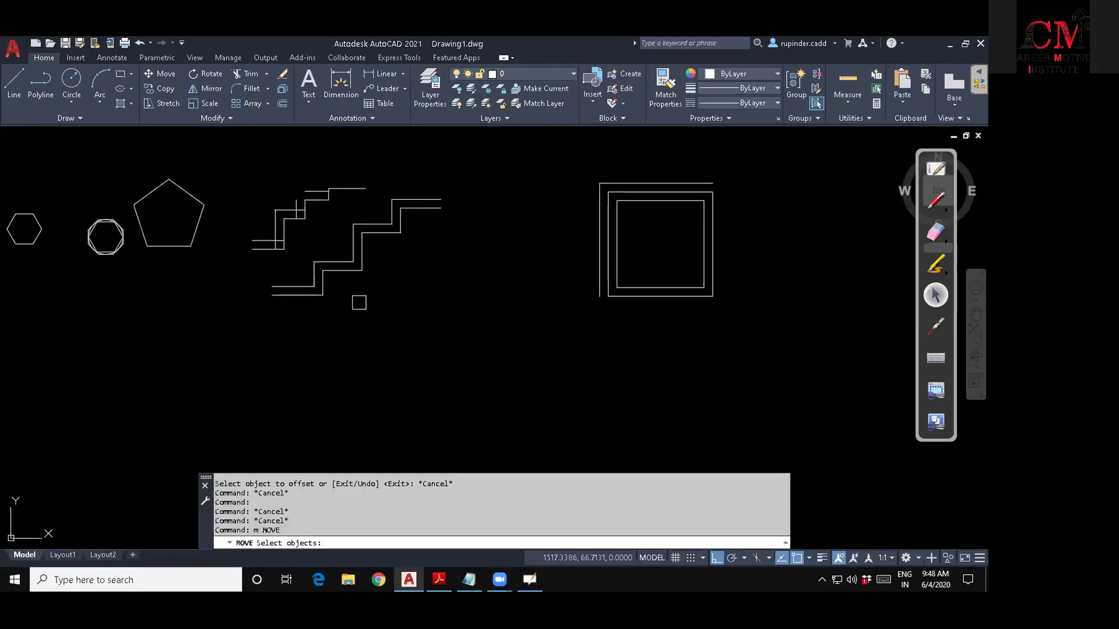
pyautogui.click(324, 293)
pyautogui.press('Return')
pyautogui.click(366, 300)
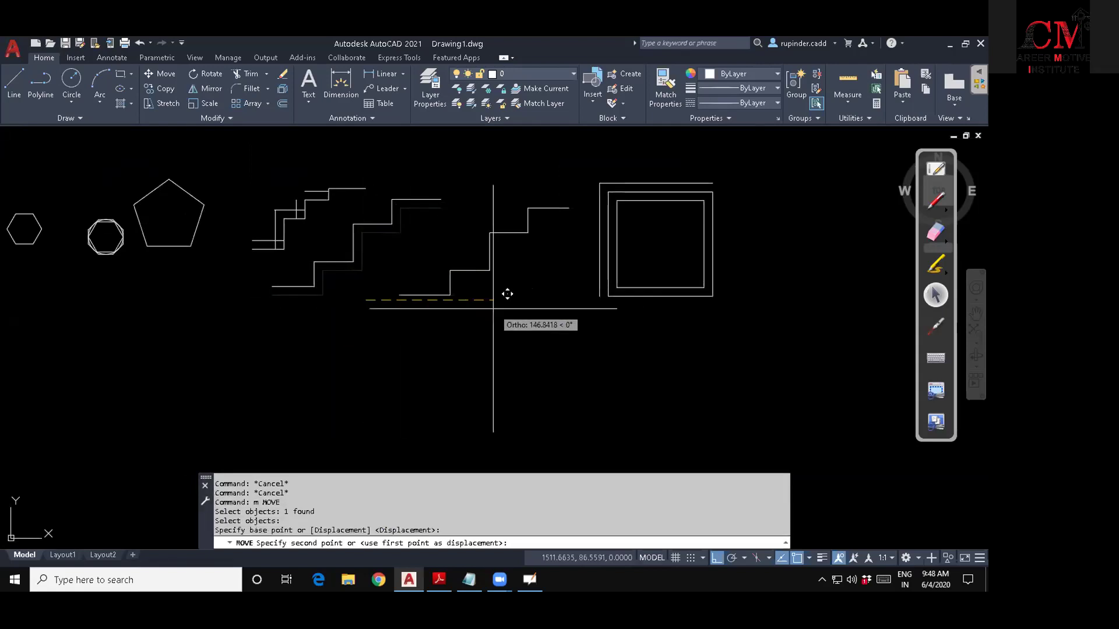
pyautogui.click(493, 307)
pyautogui.press('Escape')
pyautogui.press('Escape')
# Explode the moved staircase polyline into separate lines.
pyautogui.click(490, 246)
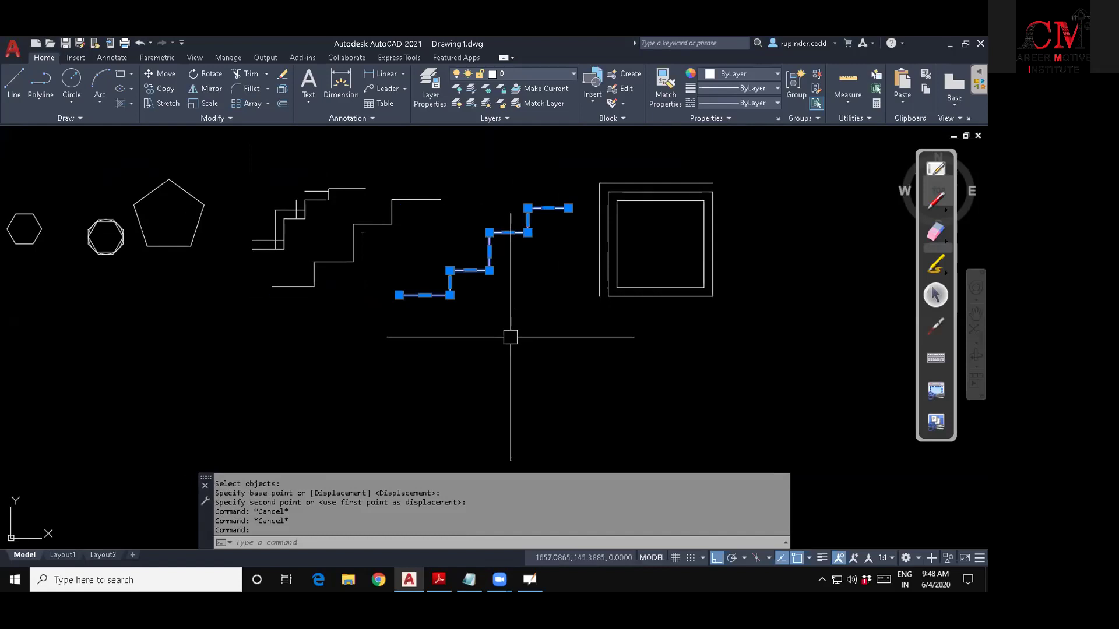
pyautogui.write('x')
pyautogui.press('Return')
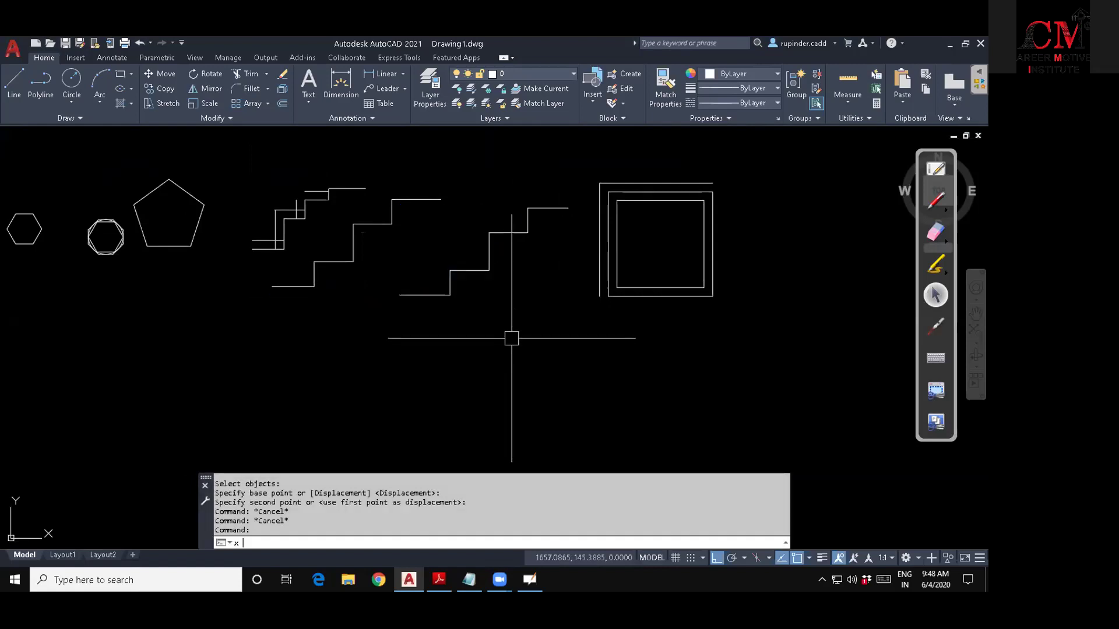
pyautogui.press('Escape')
pyautogui.press('Escape')
# Select the segments of the exploded staircase one by one to examine them as individual lines, and clear the selection.
pyautogui.scroll(4, 443, 291)
pyautogui.click(447, 299)
pyautogui.click(462, 266)
pyautogui.click(505, 237)
pyautogui.click(562, 188)
pyautogui.moveTo(546, 198); pyautogui.dragTo(513, 299, button='middle')
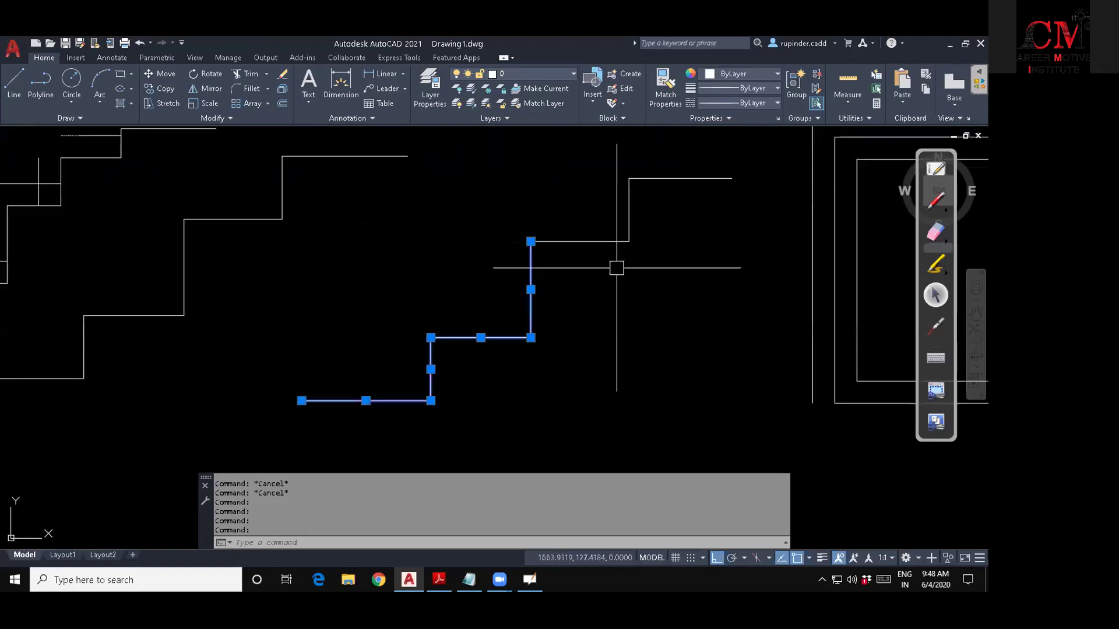
pyautogui.click(593, 240)
pyautogui.click(628, 204)
pyautogui.press('Escape')
# Join the four lowest consecutive lines of the exploded staircase into one polyline.
pyautogui.moveTo(643, 332); pyautogui.dragTo(657, 252, button='middle')
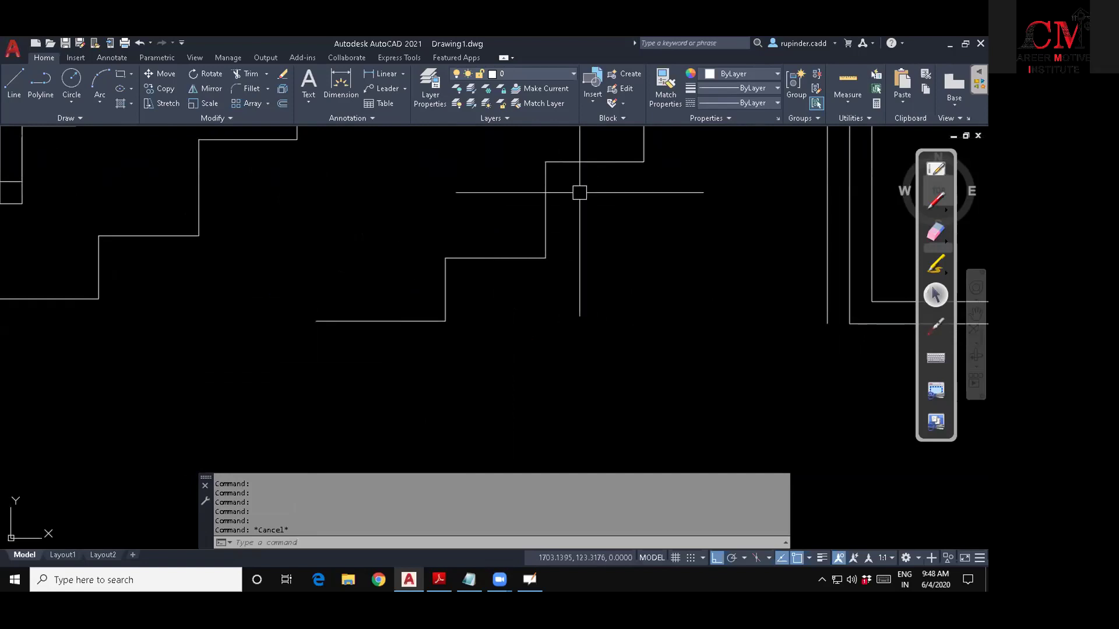
pyautogui.press('Escape')
pyautogui.press('Escape')
pyautogui.write('j')
pyautogui.press('Return')
pyautogui.click(434, 321)
pyautogui.click(445, 294)
pyautogui.click(472, 258)
pyautogui.click(545, 219)
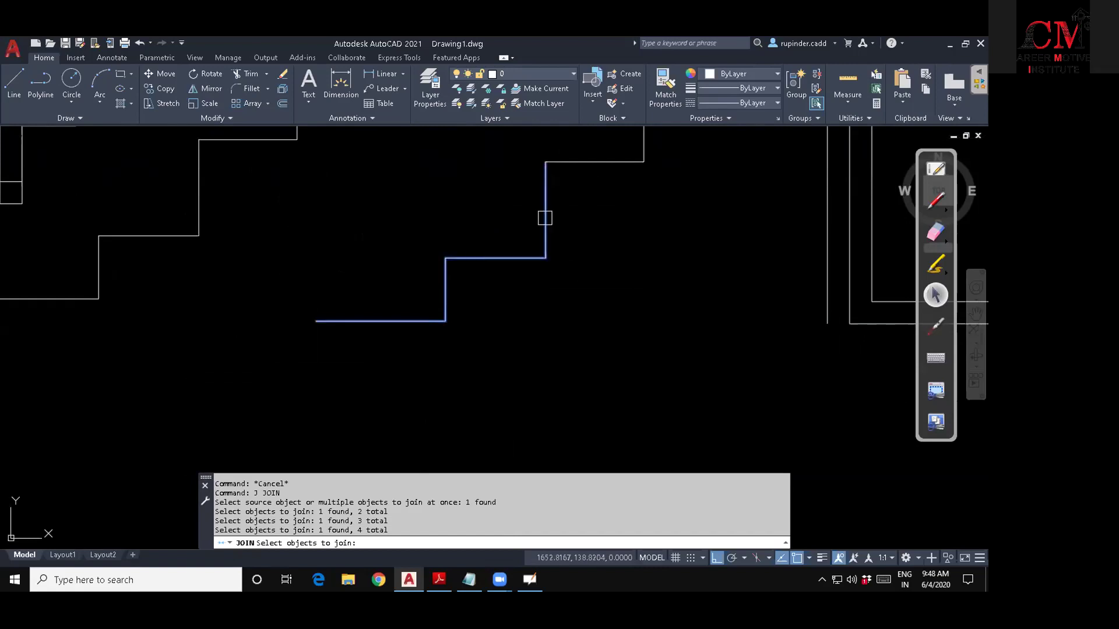
pyautogui.press('Return')
pyautogui.press('Escape')
# Select the joined lower part of the staircase to examine it as one polyline, and clear the selection.
pyautogui.moveTo(544, 242); pyautogui.dragTo(502, 284)
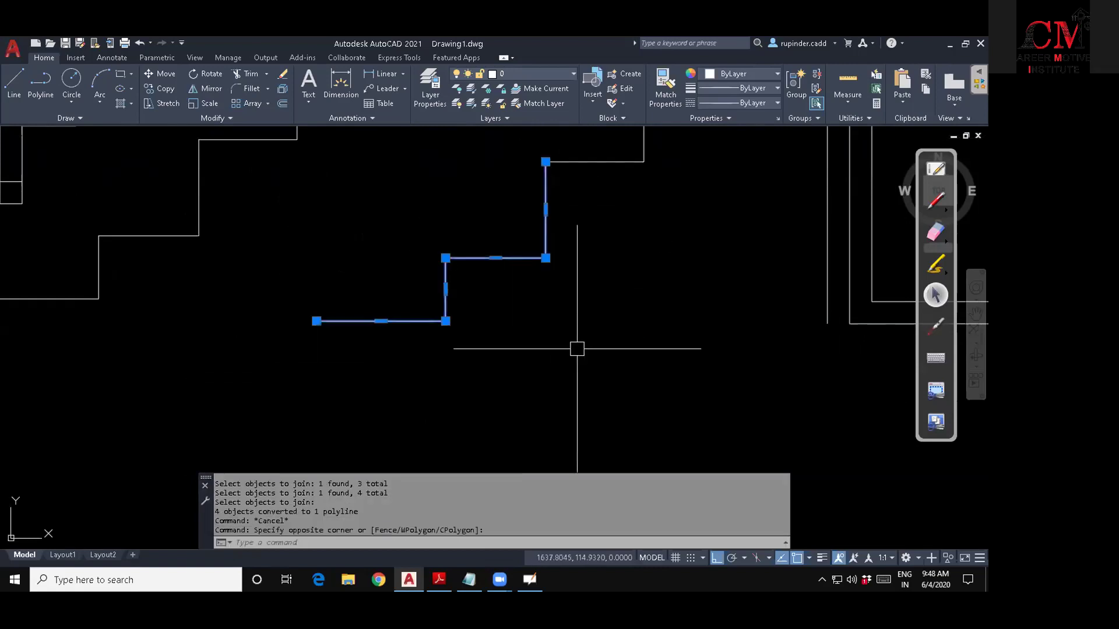
pyautogui.press('Escape')
pyautogui.press('Escape')
# Offset the joined staircase polyline down and to the right six times at a distance of 10, each from the previous copy.
pyautogui.write('o')
pyautogui.press('Return')
pyautogui.write('10')
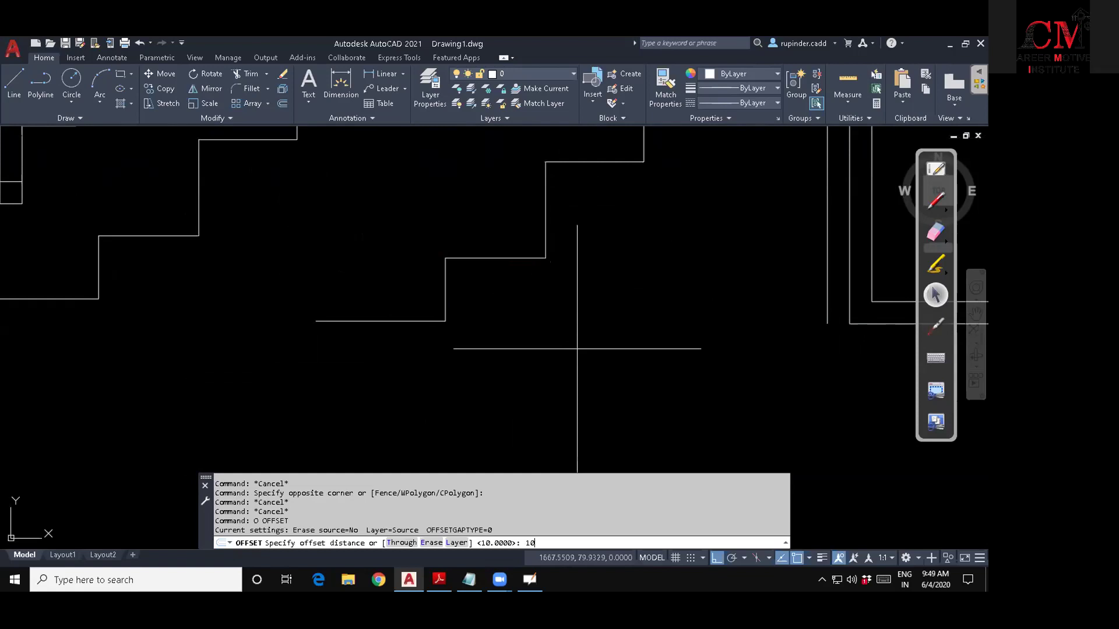
pyautogui.press('Return')
pyautogui.click(507, 258)
pyautogui.click(572, 334)
pyautogui.click(550, 280)
pyautogui.click(549, 318)
pyautogui.click(542, 303)
pyautogui.click(576, 345)
pyautogui.click(565, 325)
pyautogui.click(600, 369)
pyautogui.click(591, 348)
pyautogui.click(621, 387)
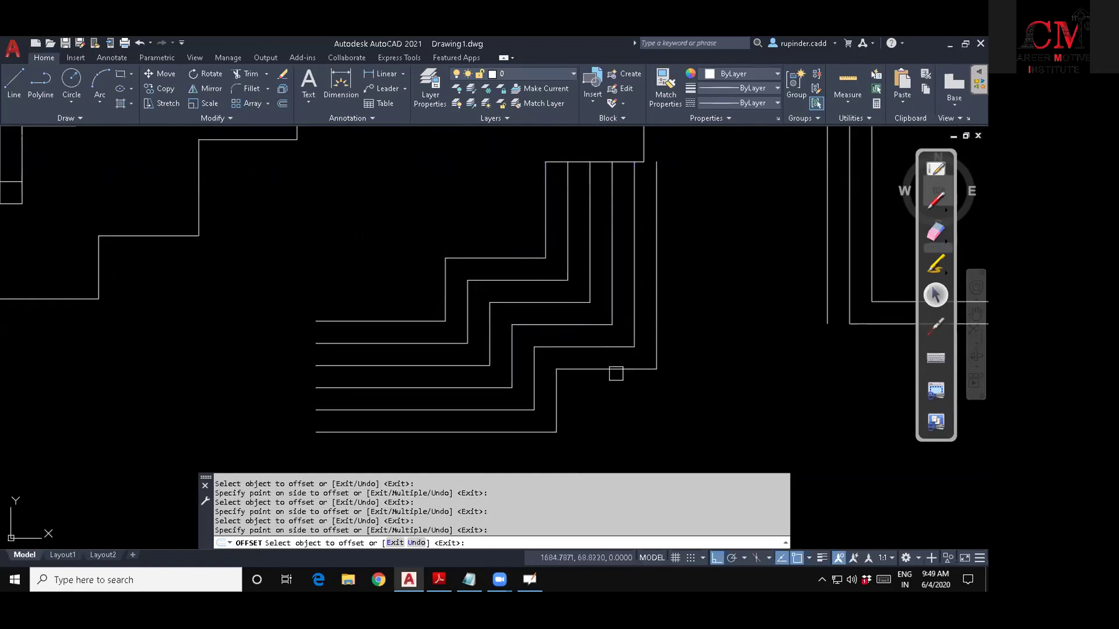
pyautogui.click(610, 369)
pyautogui.click(640, 403)
pyautogui.press('Escape')
pyautogui.scroll(-2, 716, 412)
pyautogui.moveTo(749, 417); pyautogui.dragTo(620, 335, button='middle')
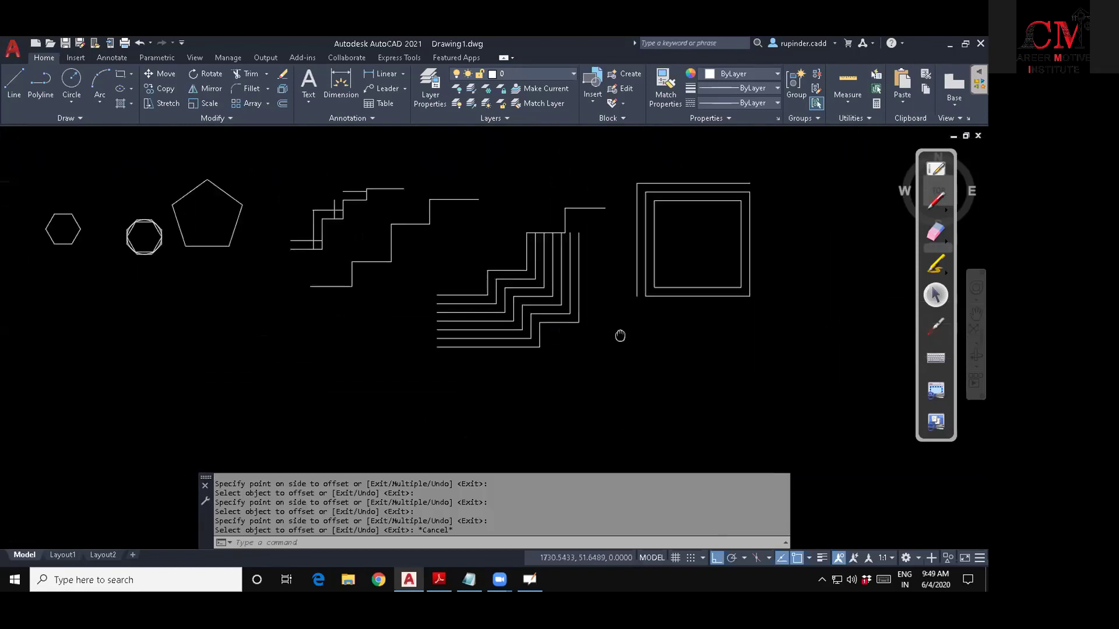
pyautogui.press('Escape')
pyautogui.press('Escape')
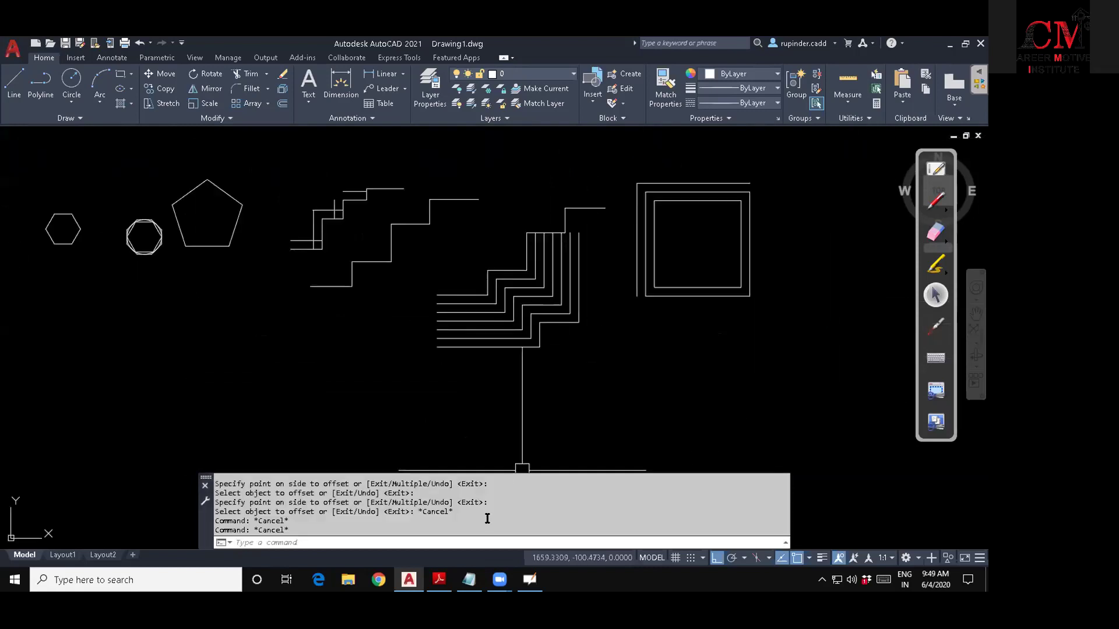
# Review the Copy and Move shortcuts in the Notepad command list and return to AutoCAD.
pyautogui.hotkey('alt', 'Tab')
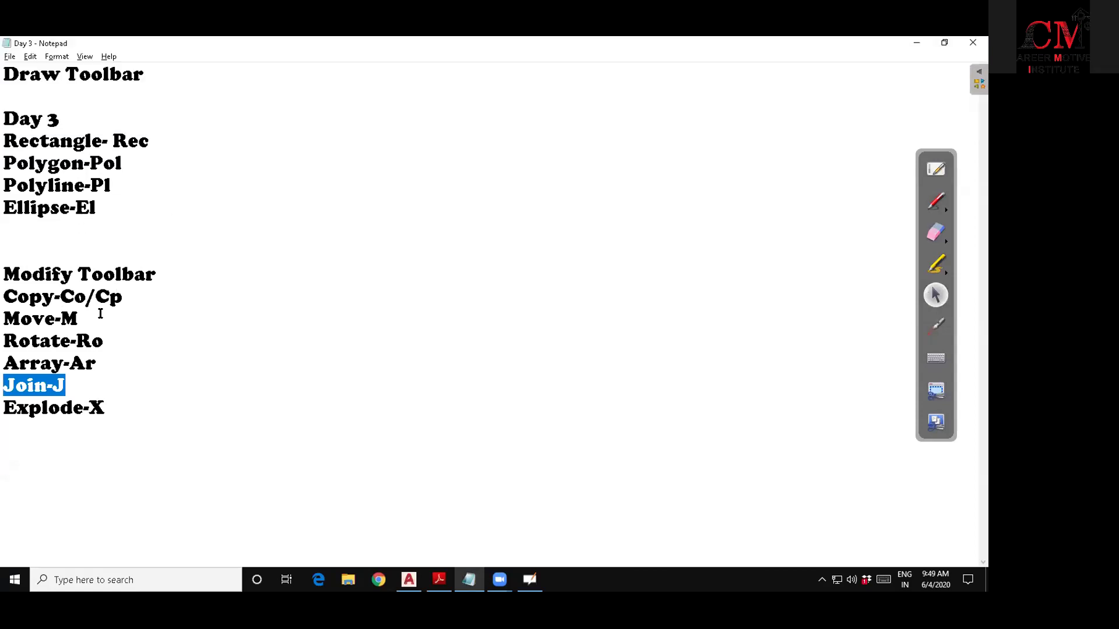
pyautogui.moveTo(123, 298); pyautogui.dragTo(3, 299)
pyautogui.moveTo(78, 319); pyautogui.dragTo(2, 319)
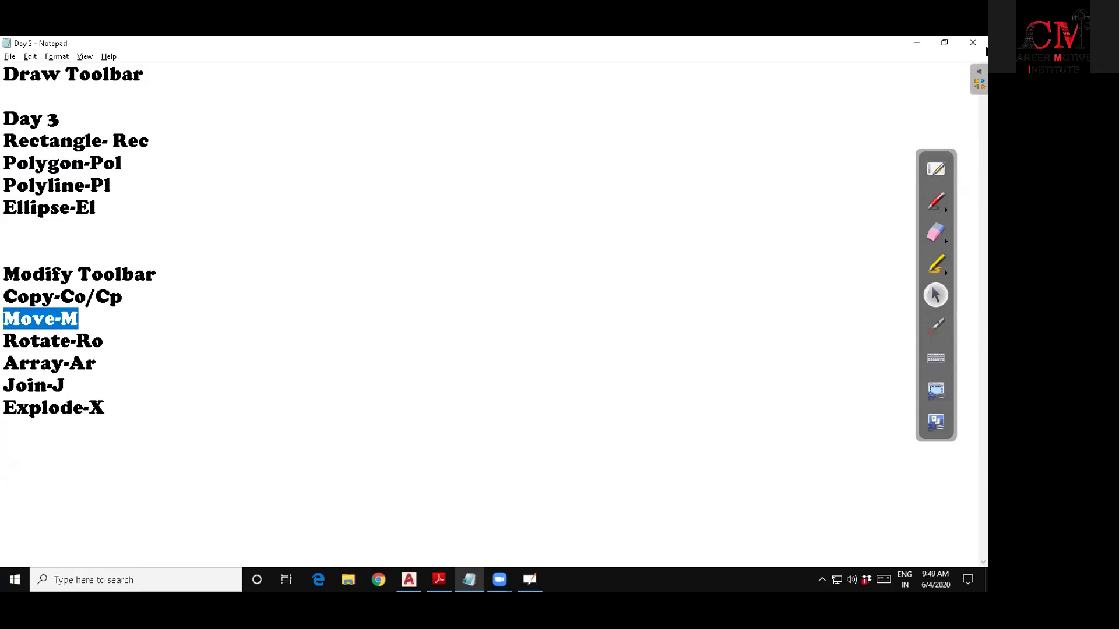
pyautogui.click(907, 43)
# Draw a rising staircase of eight connected orthogonal lines in the empty area right of the squares, starting with a vertical line.
pyautogui.scroll(1, 550, 318)
pyautogui.moveTo(550, 317); pyautogui.dragTo(407, 352, button='middle')
pyautogui.scroll(1, 507, 332)
pyautogui.press('Escape')
pyautogui.press('Escape')
pyautogui.write('l')
pyautogui.press('space')
pyautogui.click(387, 356)
pyautogui.click(387, 319)
pyautogui.click(432, 318)
pyautogui.click(433, 296)
pyautogui.click(471, 296)
pyautogui.click(471, 269)
pyautogui.click(500, 268)
pyautogui.click(499, 246)
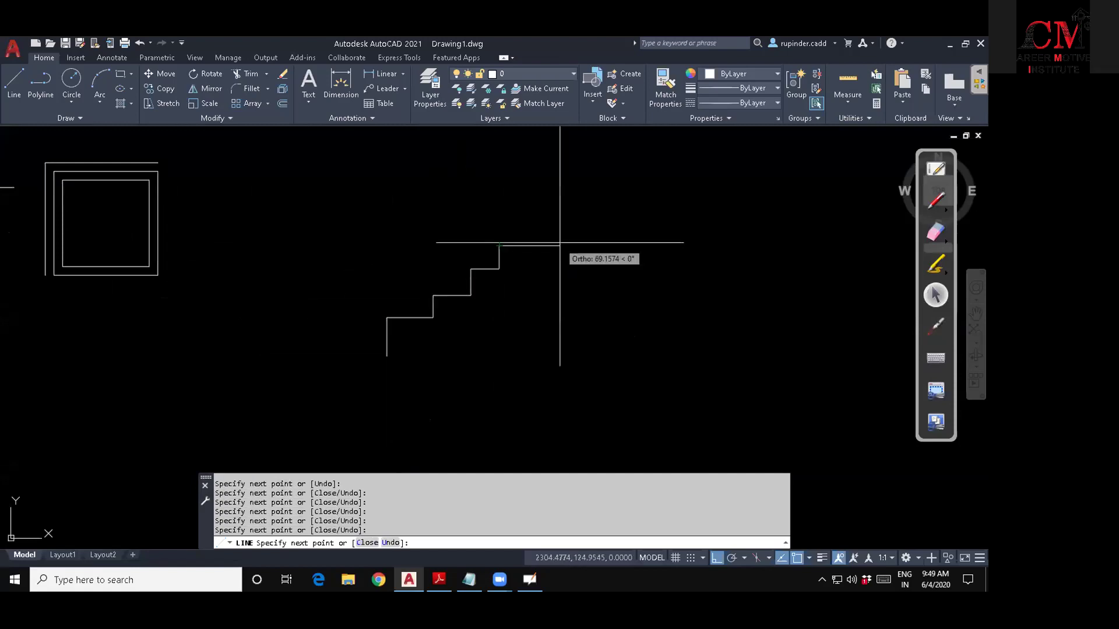
pyautogui.click(526, 246)
pyautogui.press('Escape')
pyautogui.press('Escape')
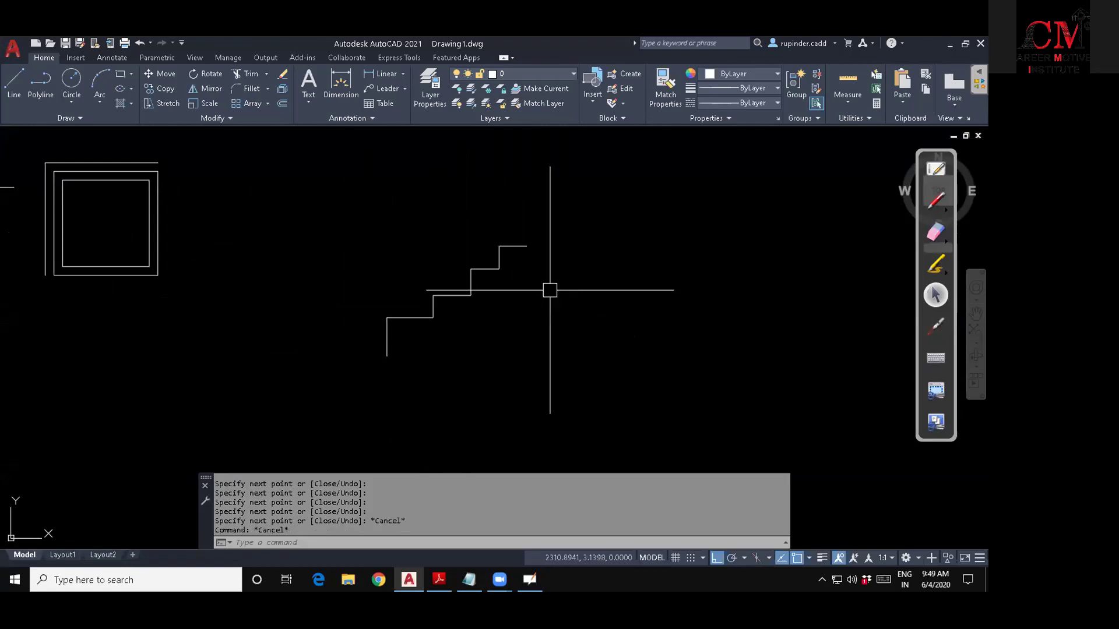
pyautogui.moveTo(556, 288); pyautogui.dragTo(506, 327, button='middle')
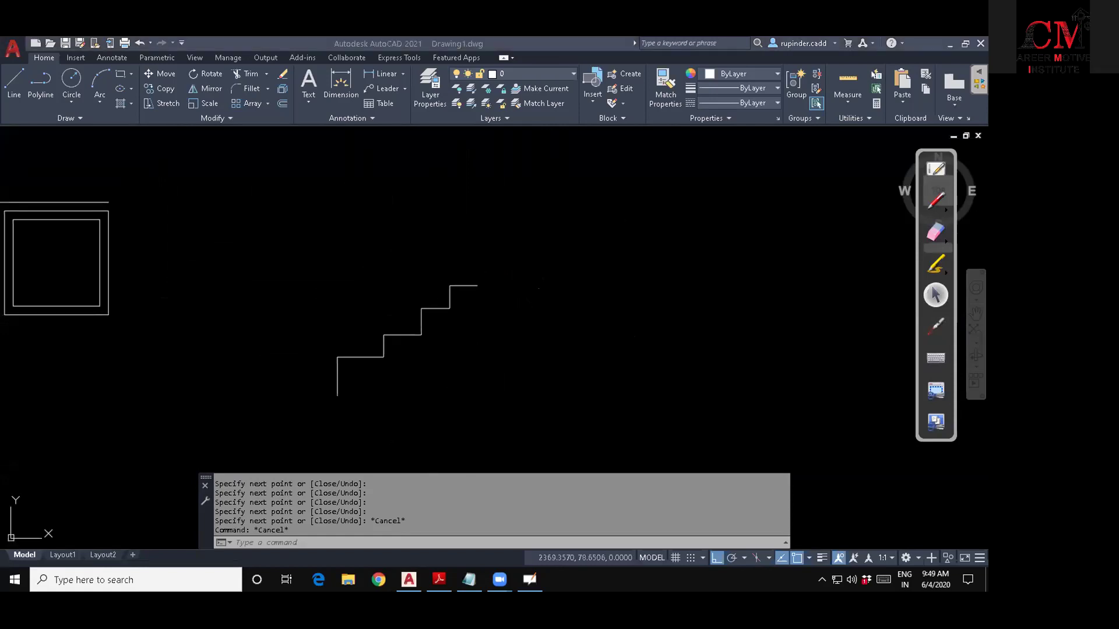
pyautogui.click(532, 344)
pyautogui.press('Escape')
pyautogui.moveTo(547, 369); pyautogui.dragTo(510, 297, button='middle')
pyautogui.press('Escape')
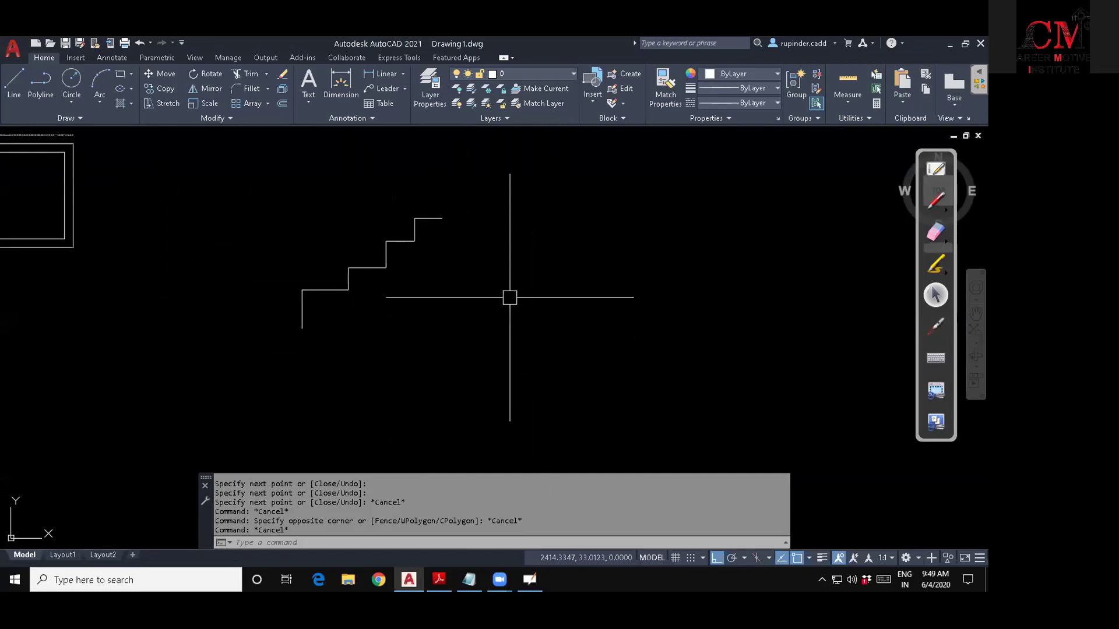
# Start Copy, select the eight lines of the new staircase one by one, and cancel the command.
pyautogui.write('co')
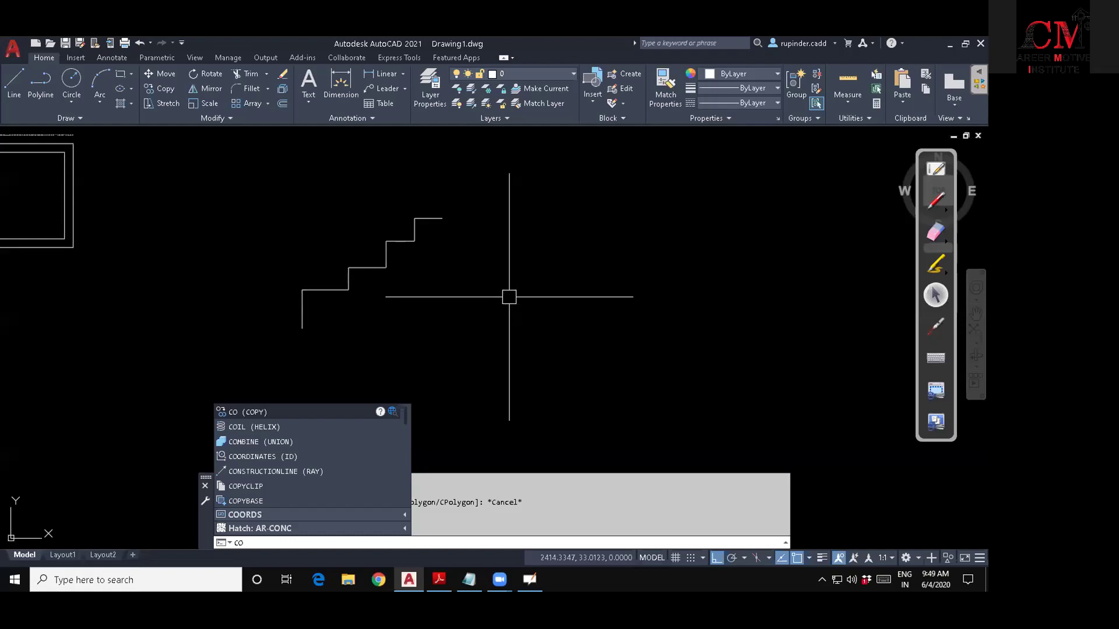
pyautogui.press('Return')
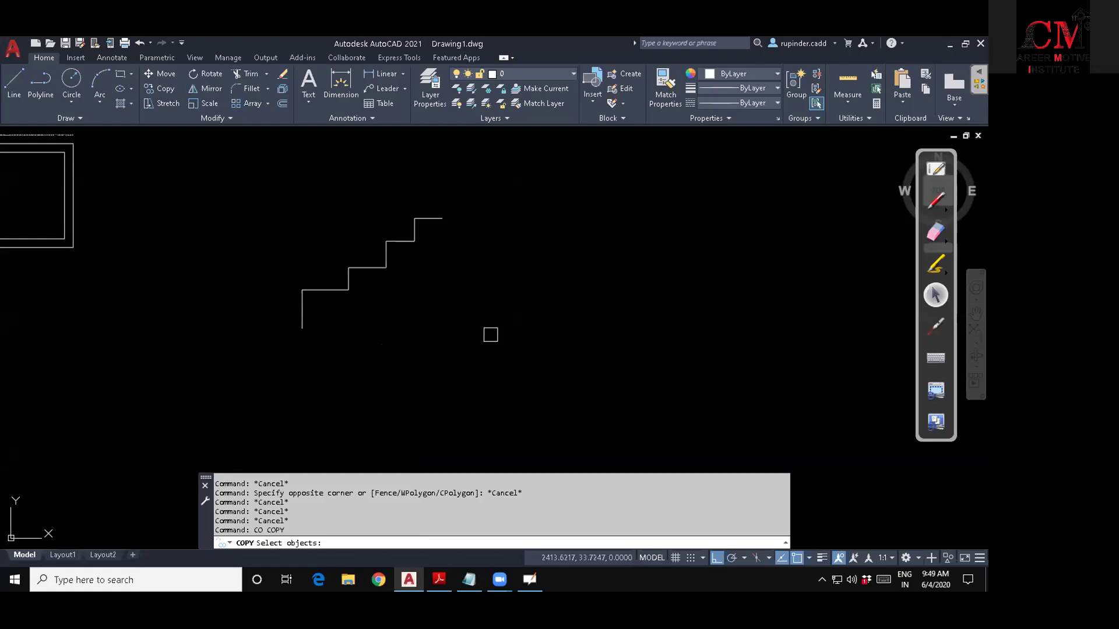
pyautogui.click(302, 311)
pyautogui.click(315, 290)
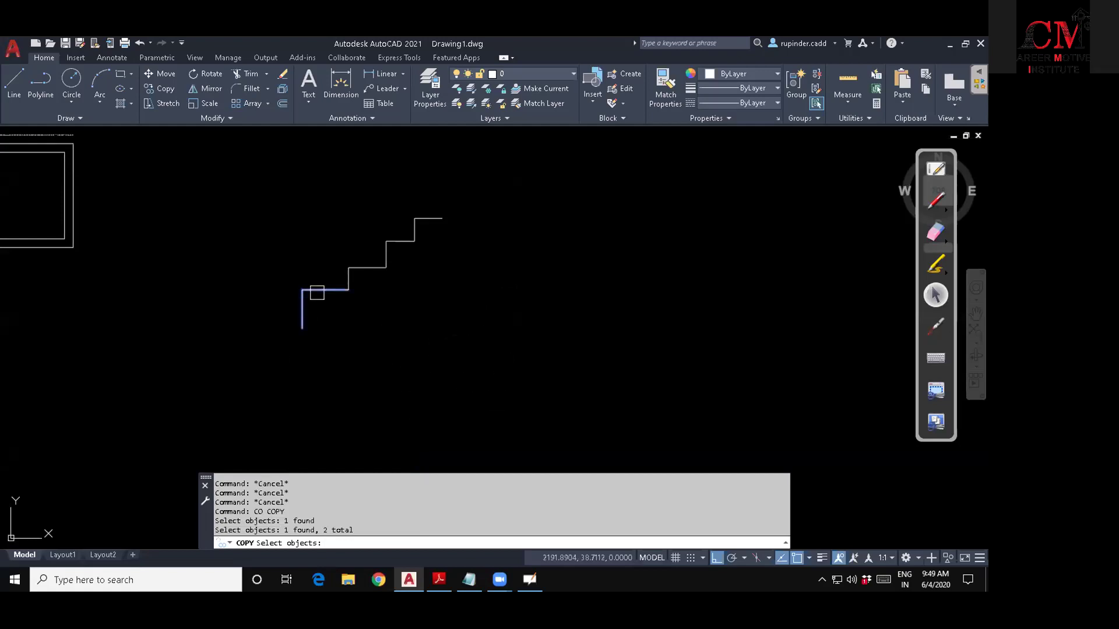
pyautogui.click(350, 277)
pyautogui.click(367, 267)
pyautogui.click(386, 252)
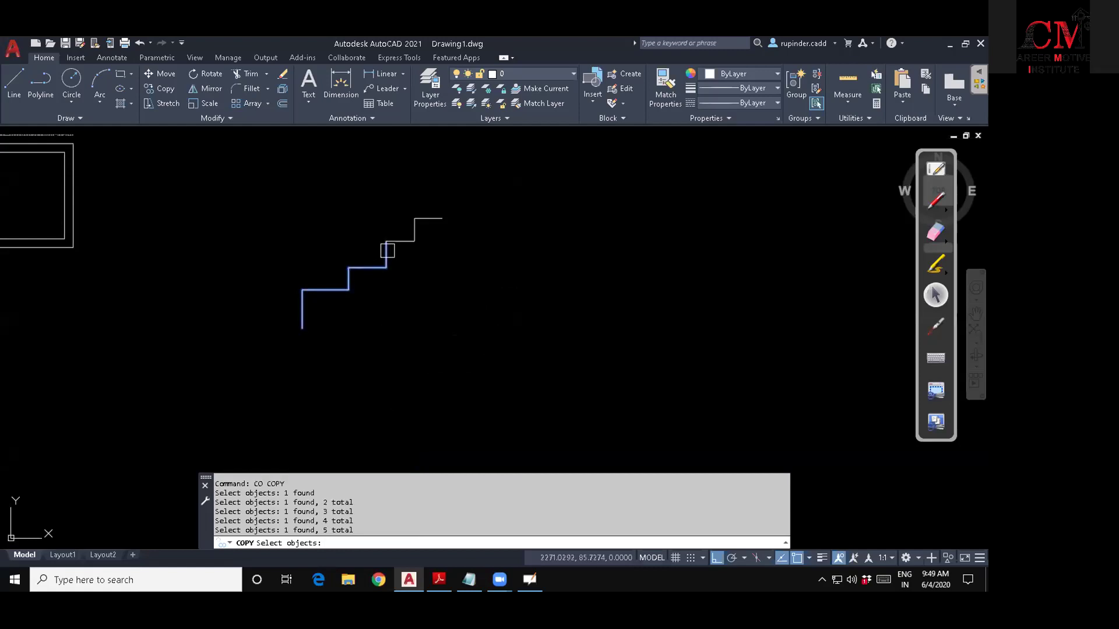
pyautogui.click(400, 241)
pyautogui.click(415, 230)
pyautogui.click(429, 219)
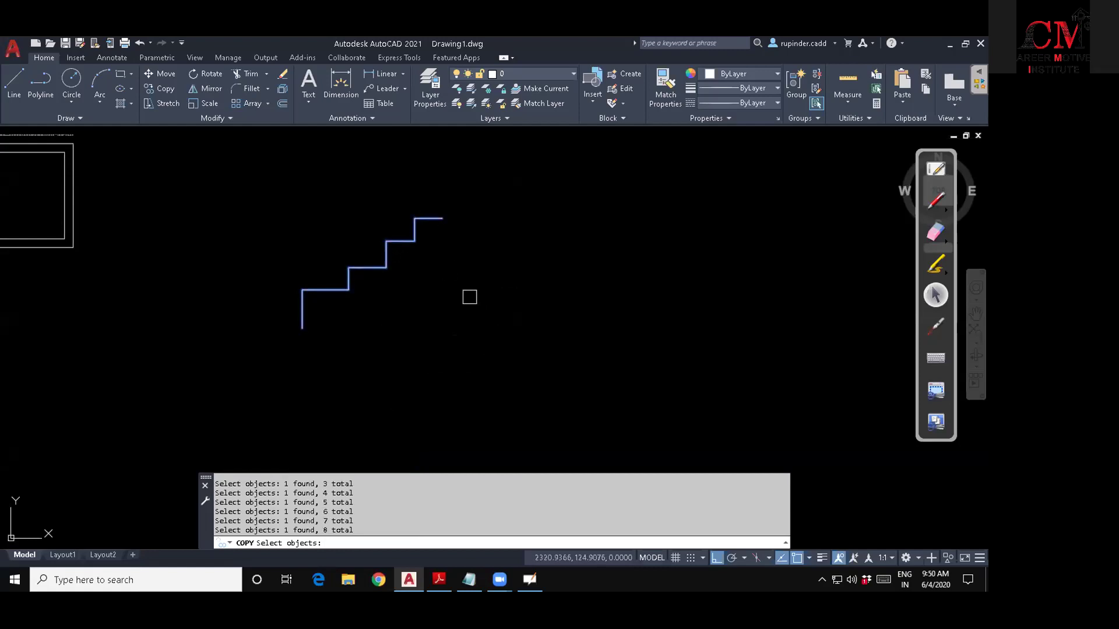
pyautogui.press('Escape')
pyautogui.press('Escape')
# Try crossing and window selections around the new staircase within Copy, cancelling each one before it is completed.
pyautogui.press('Return')
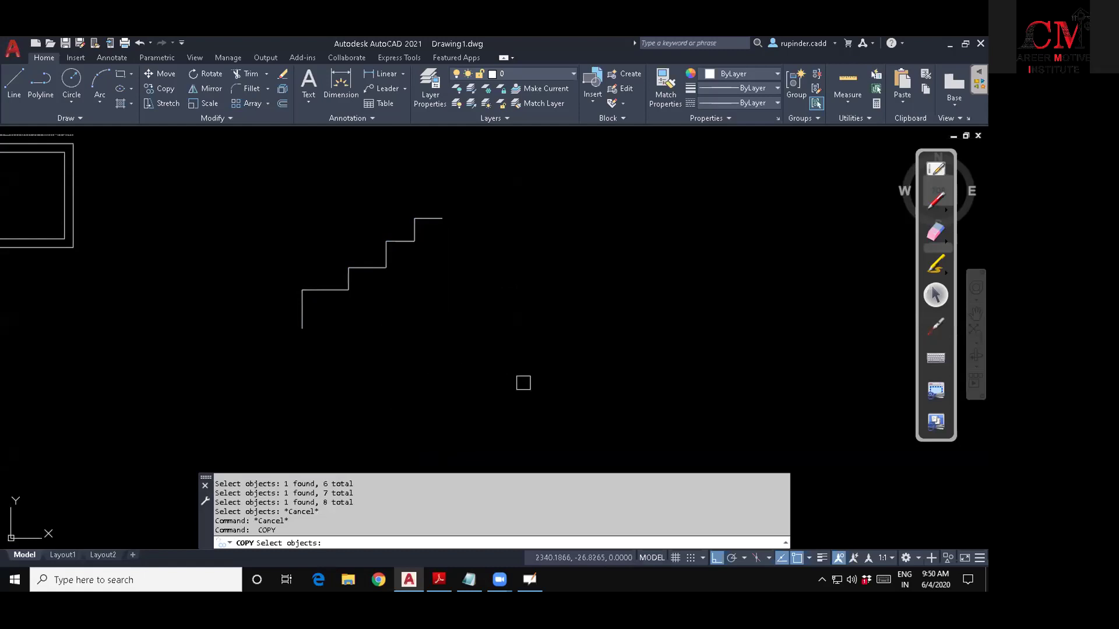
pyautogui.click(552, 391)
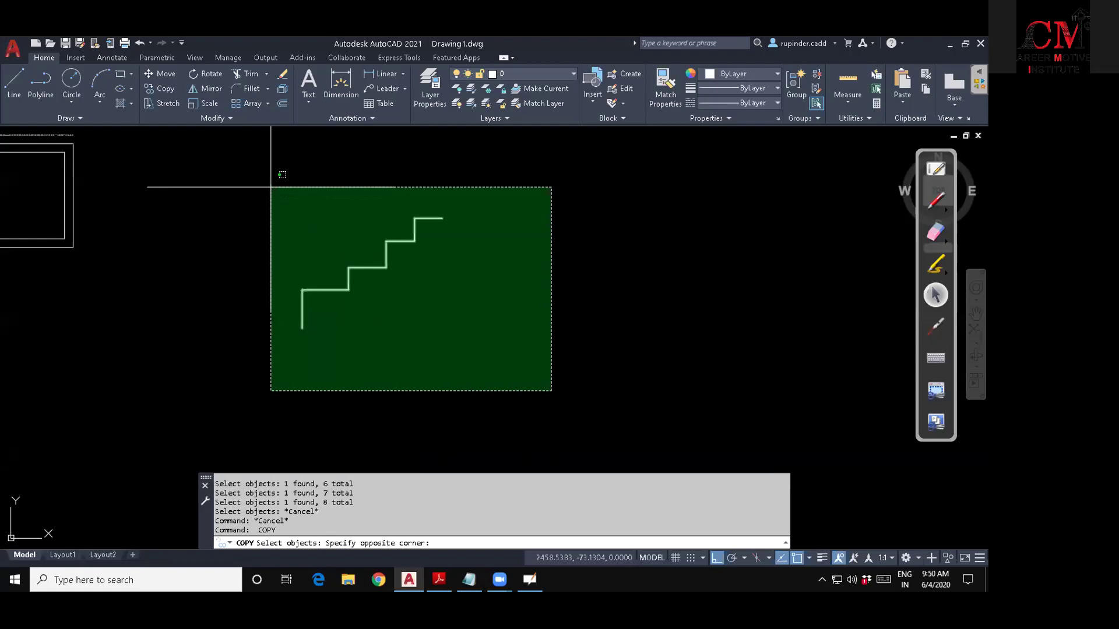
pyautogui.press('Escape')
pyautogui.press('Escape')
pyautogui.press('Return')
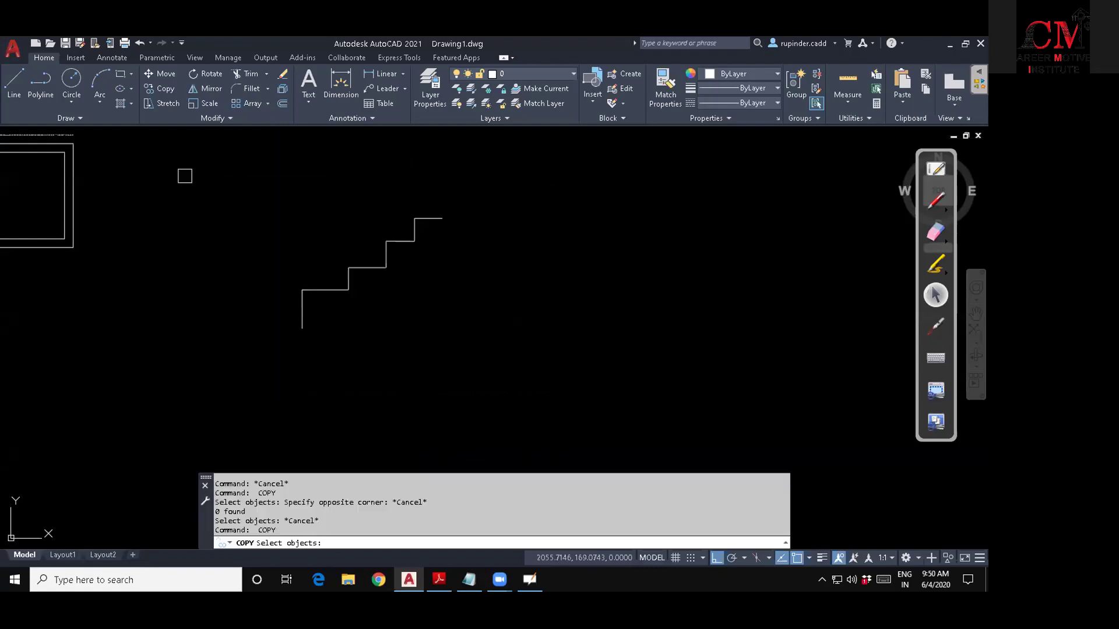
pyautogui.click(178, 165)
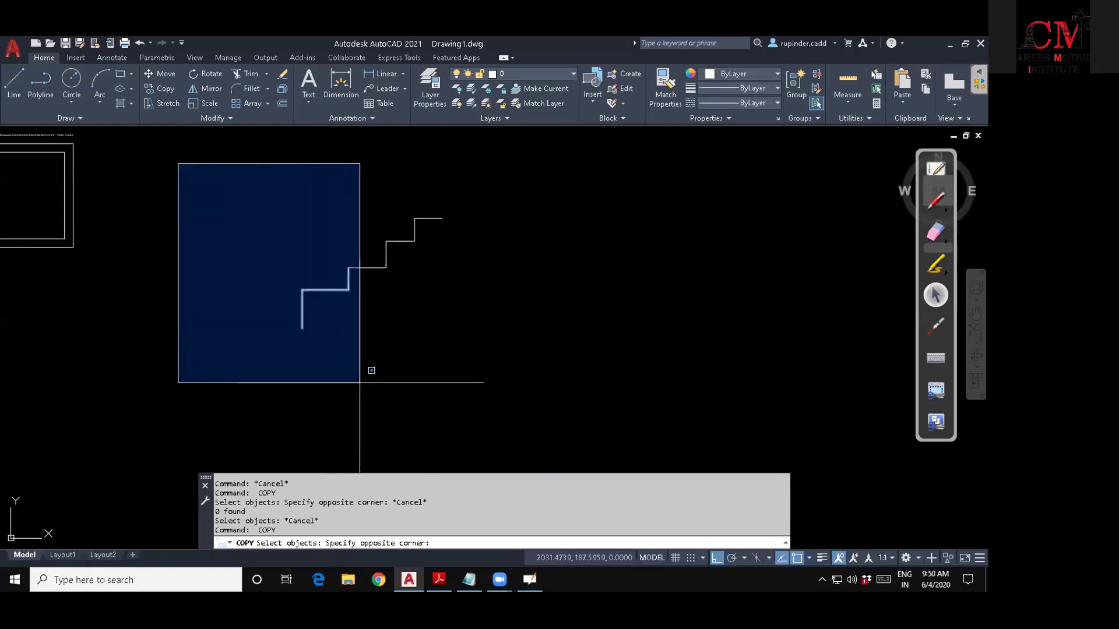
pyautogui.press('Escape')
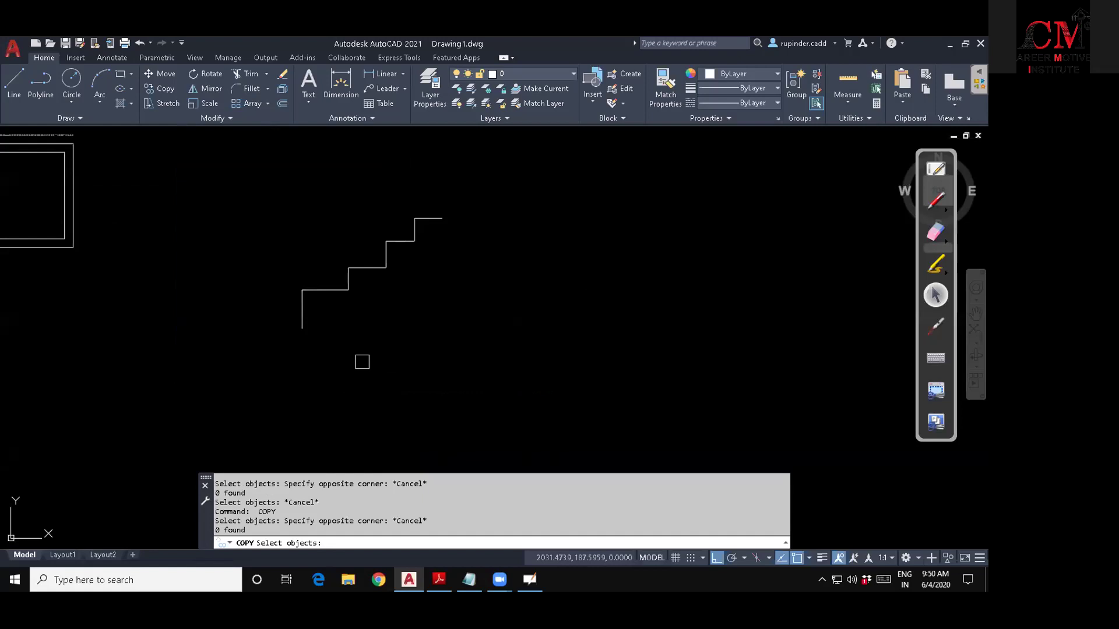
pyautogui.click(480, 359)
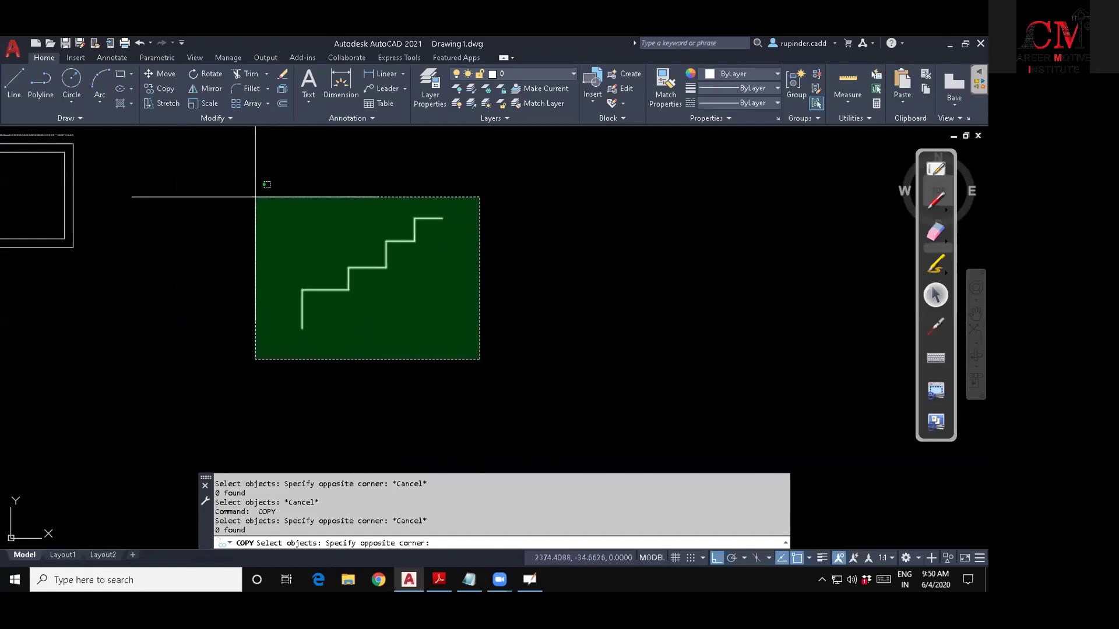
pyautogui.press('Escape')
pyautogui.press('Escape')
# In Copy, window-select the overlapping small staircase lines beside the pentagon, and cancel the command.
pyautogui.scroll(-2, 262, 226)
pyautogui.moveTo(273, 235); pyautogui.dragTo(511, 304, button='middle')
pyautogui.moveTo(378, 353)
pyautogui.mouseDown(button='middle')
pyautogui.moveTo(409, 330)
pyautogui.moveTo(450, 329)
pyautogui.mouseUp(button='middle')
pyautogui.press('Escape')
pyautogui.press('Return')
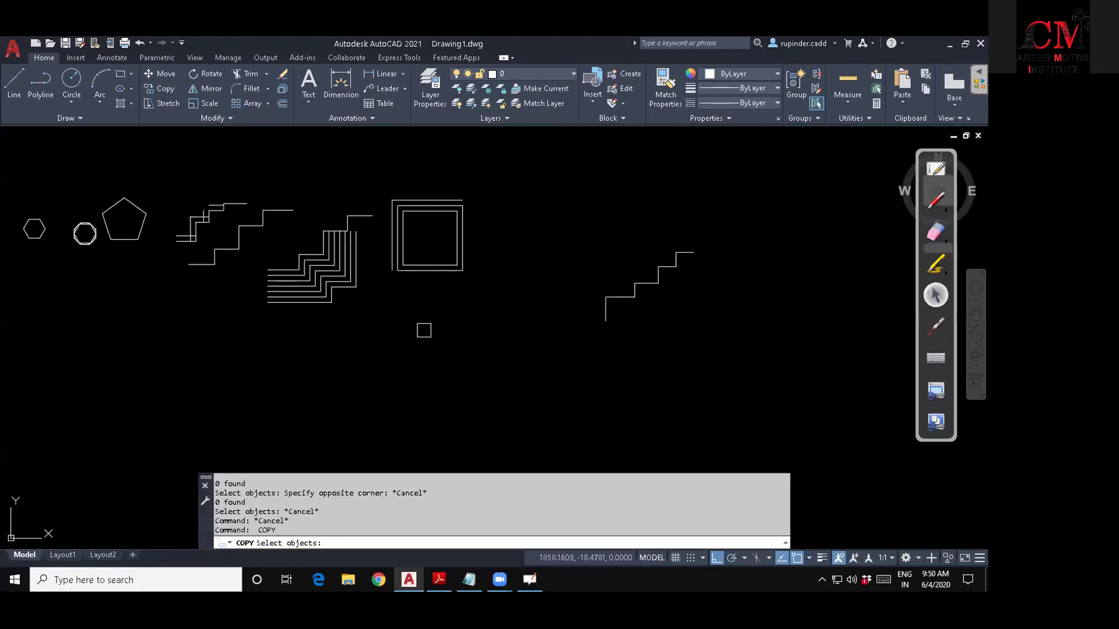
pyautogui.scroll(2, 307, 303)
pyautogui.moveTo(220, 200); pyautogui.dragTo(258, 228, button='middle')
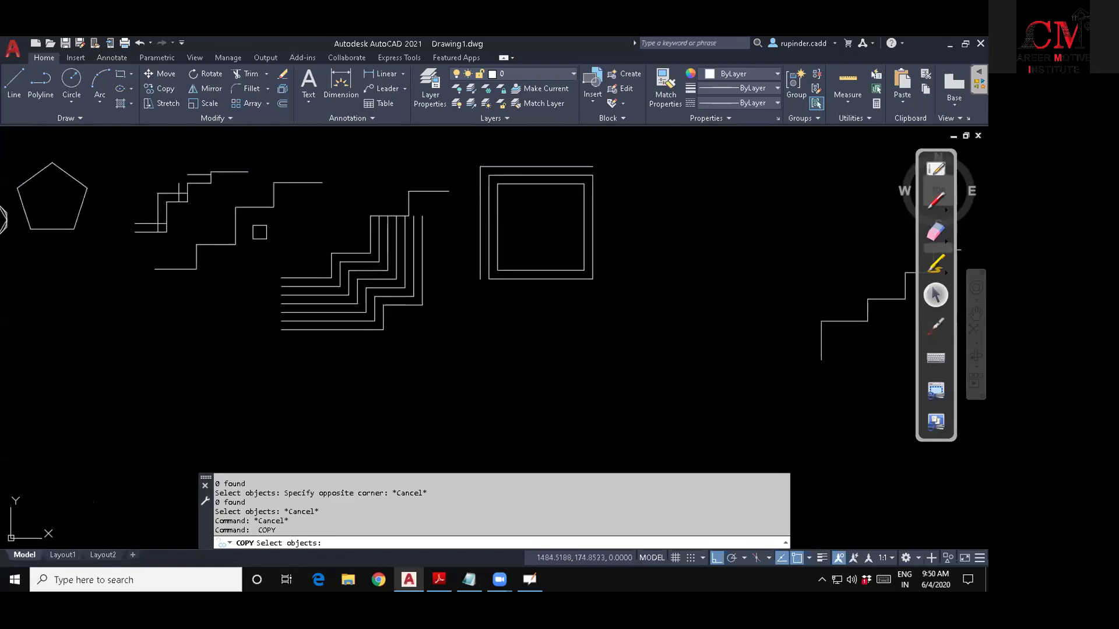
pyautogui.click(86, 138)
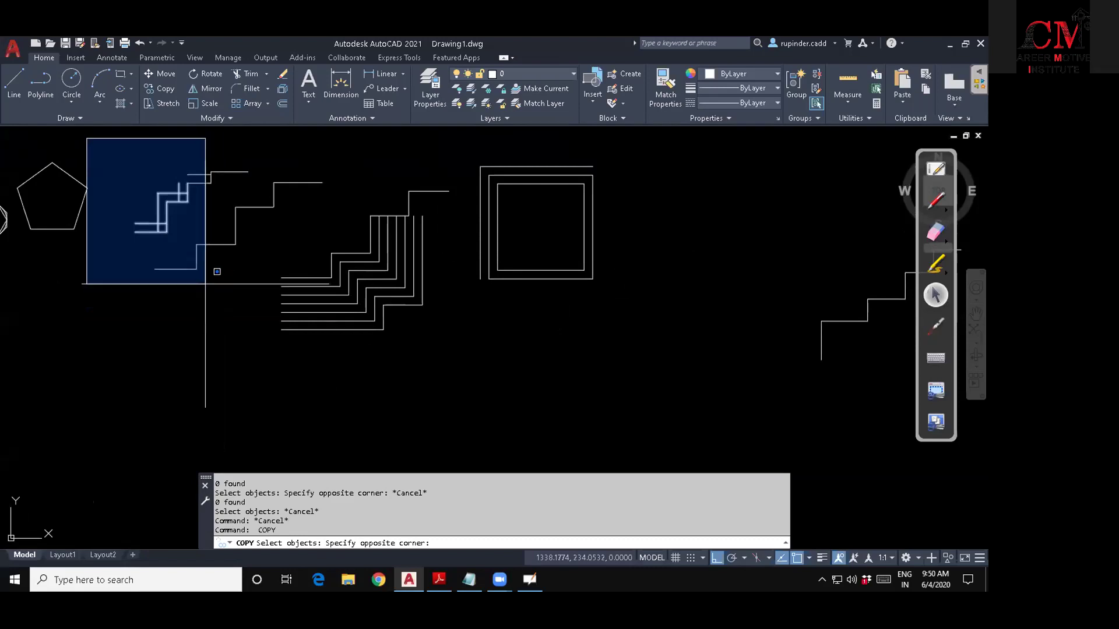
pyautogui.click(211, 293)
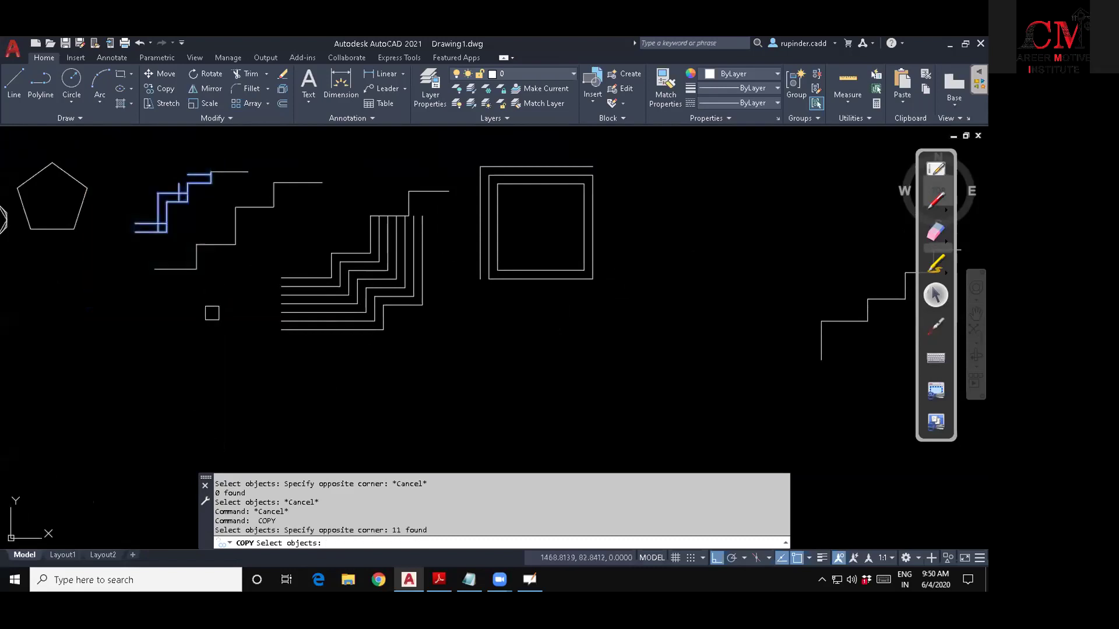
pyautogui.scroll(2, 190, 209)
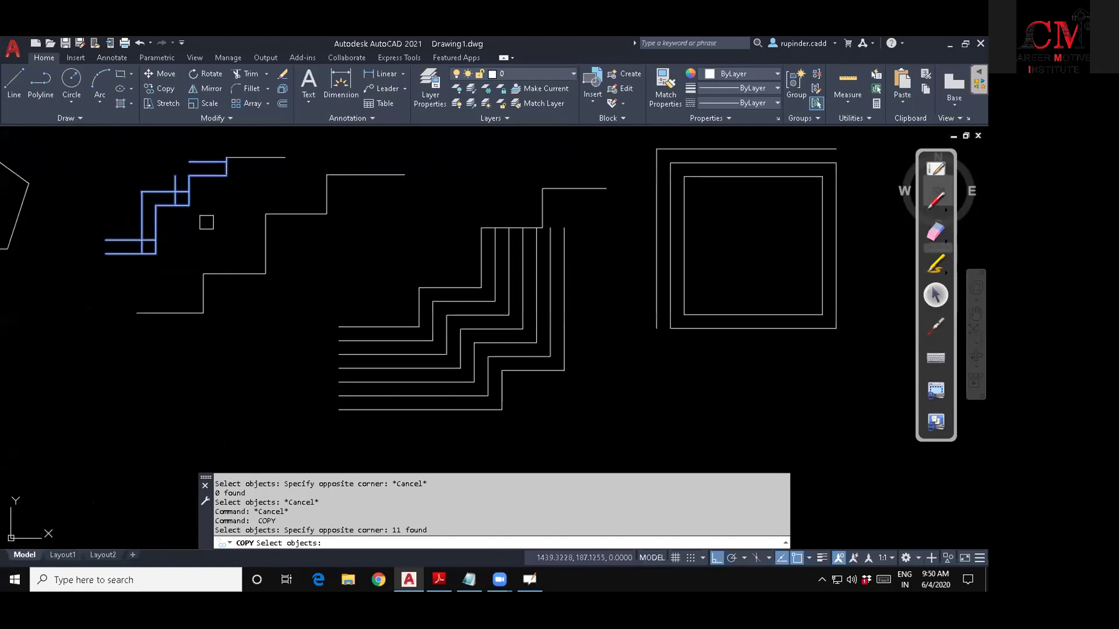
pyautogui.moveTo(250, 182); pyautogui.dragTo(255, 203, button='middle')
pyautogui.press('Escape')
# In Copy, crossing-select the plain staircase together with the nearby overlapping stair lines, and cancel the command.
pyautogui.press('Return')
pyautogui.click(354, 309)
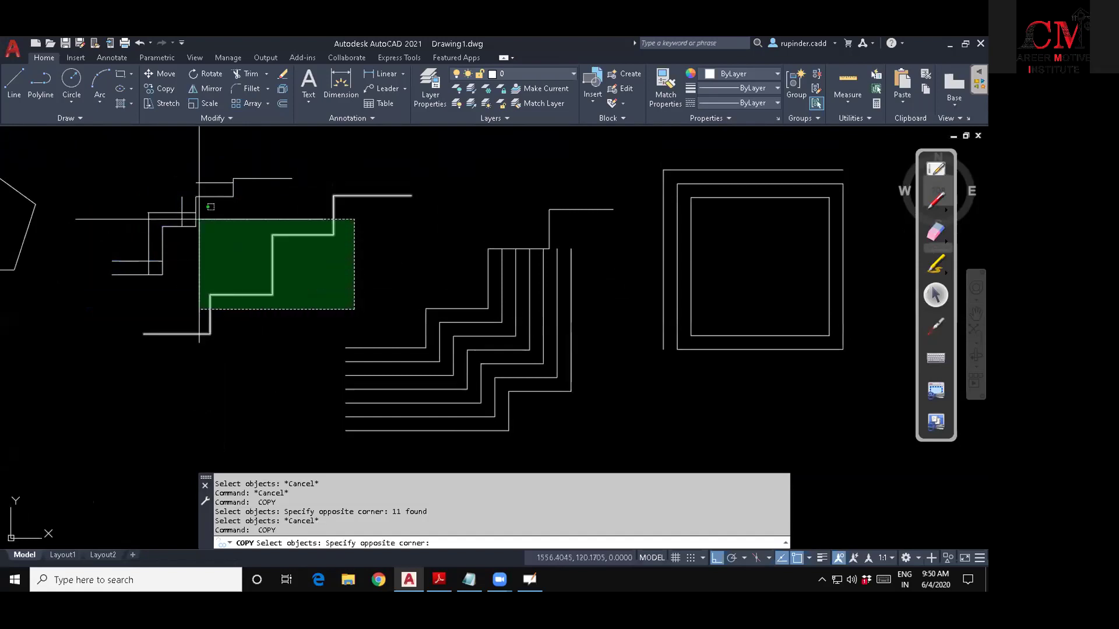
pyautogui.click(178, 208)
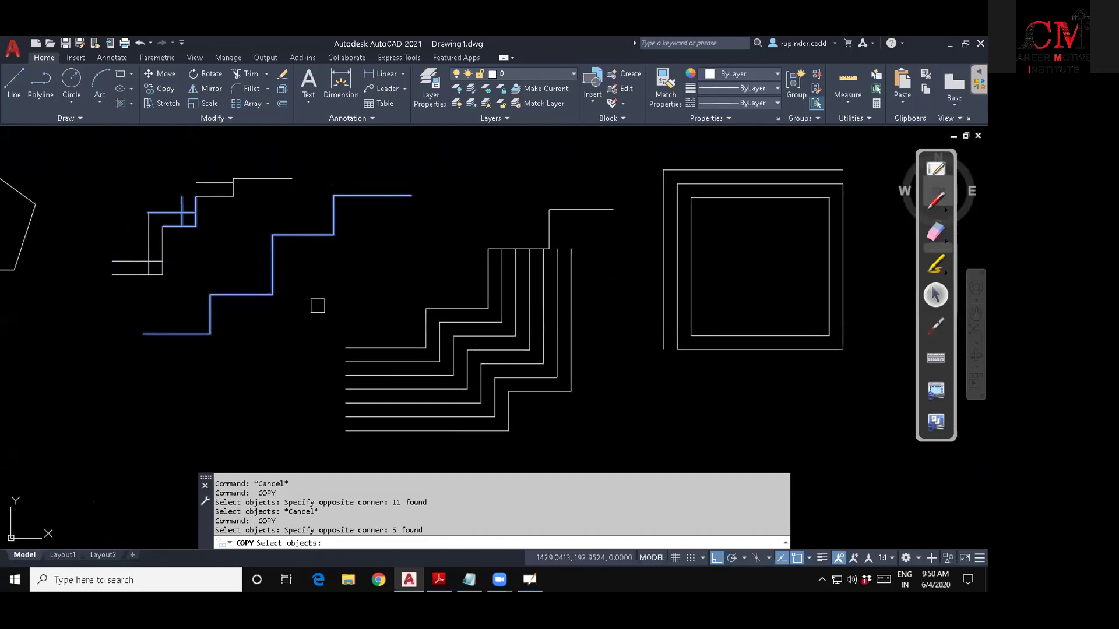
pyautogui.press('Escape')
pyautogui.press('Escape')
# Start a window selection over the upper end of the offset staircase and cancel it.
pyautogui.moveTo(324, 299); pyautogui.dragTo(205, 239, button='middle')
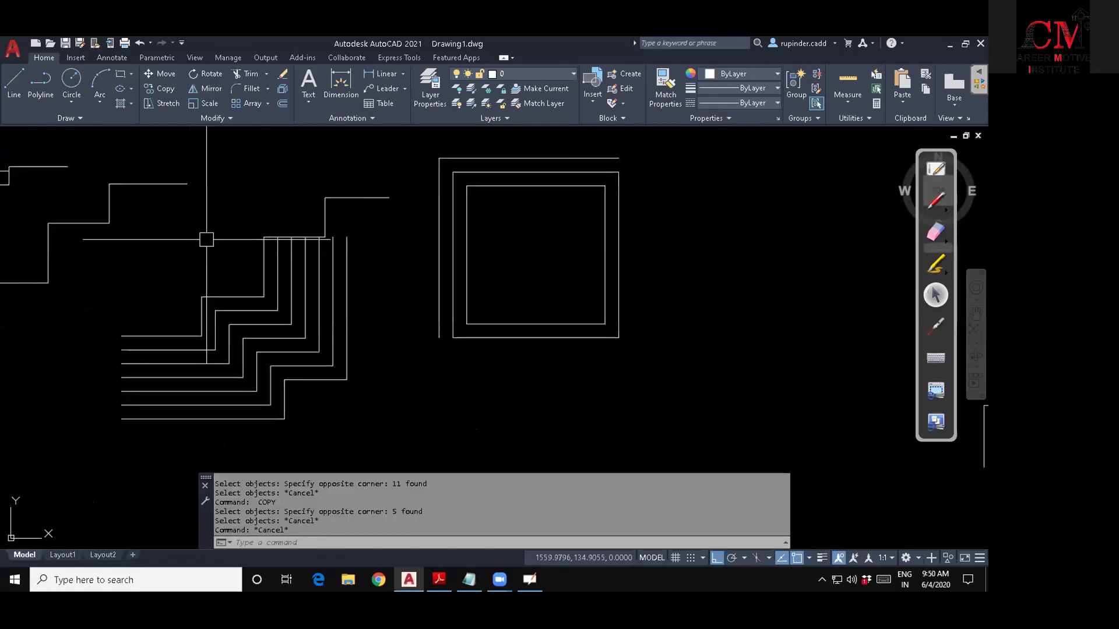
pyautogui.click(218, 179)
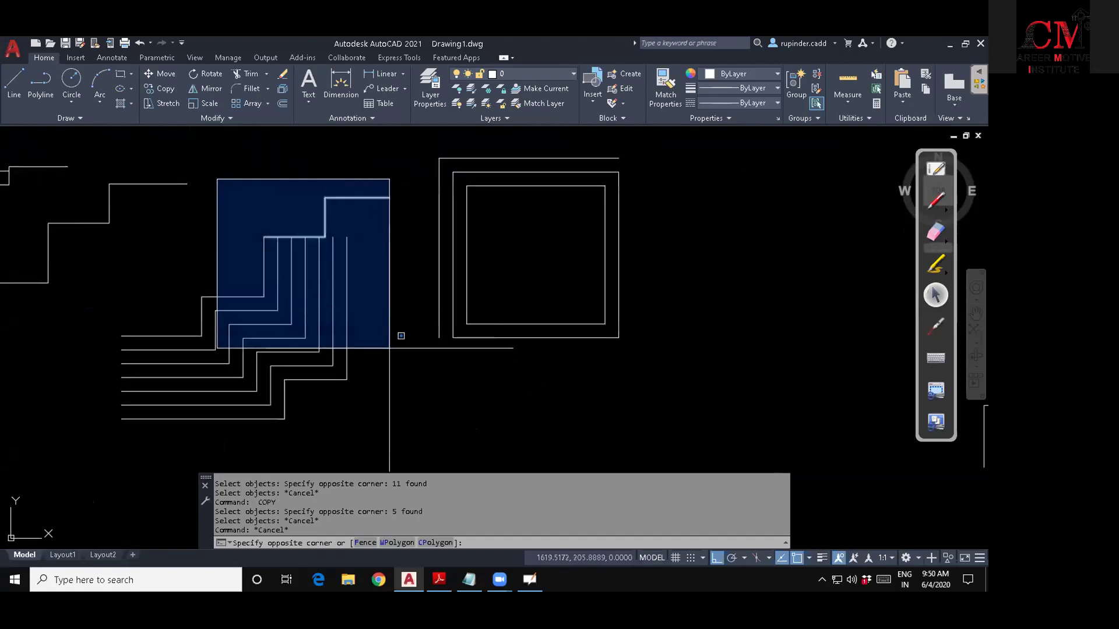
pyautogui.press('Escape')
pyautogui.press('Escape')
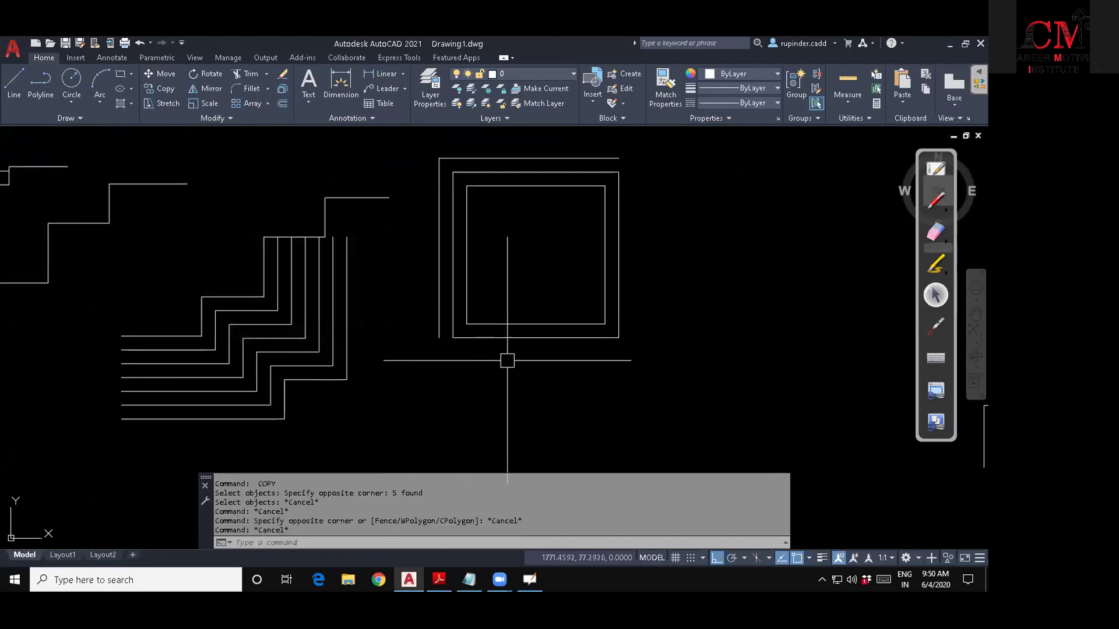
# Crossing-select the nested squares through their lower part and clear the selection.
pyautogui.click(666, 384)
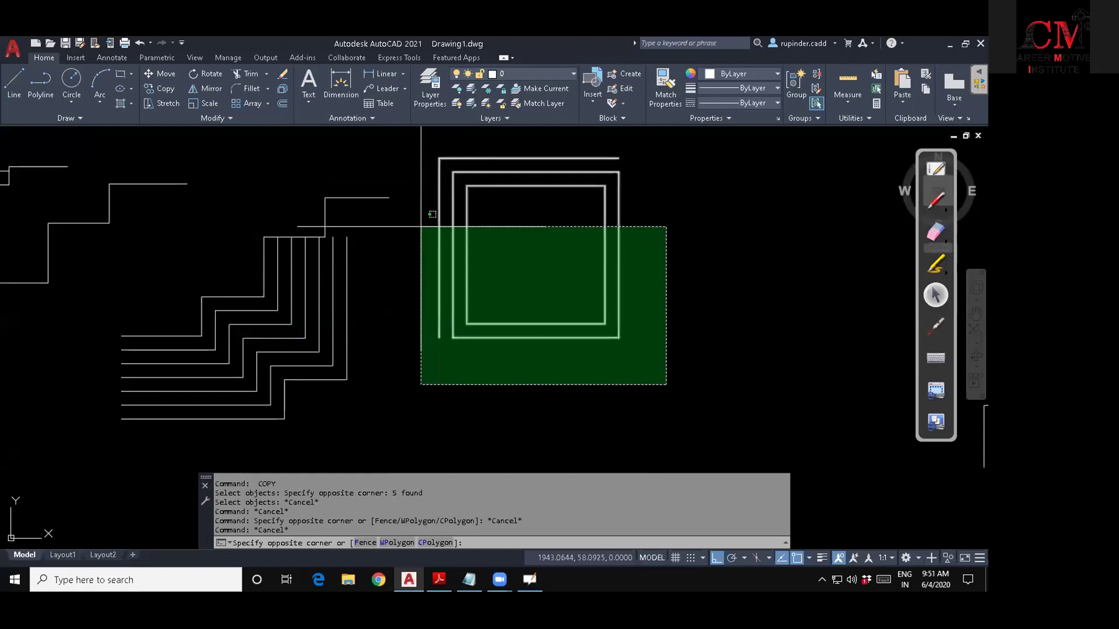
pyautogui.click(422, 227)
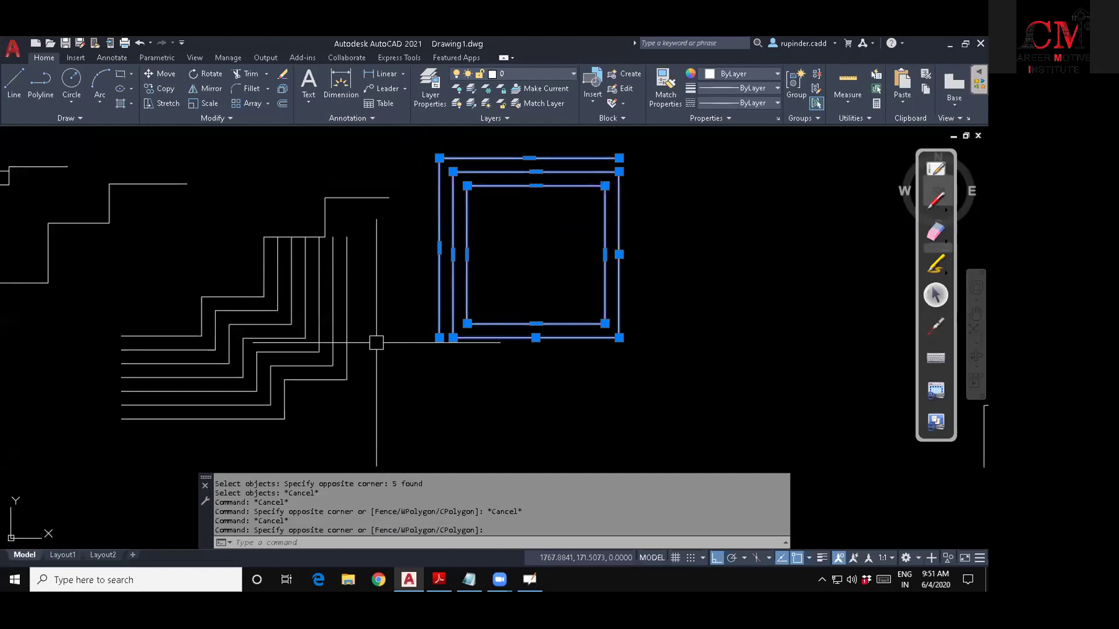
pyautogui.press('Escape')
pyautogui.press('Escape')
pyautogui.press('Escape')
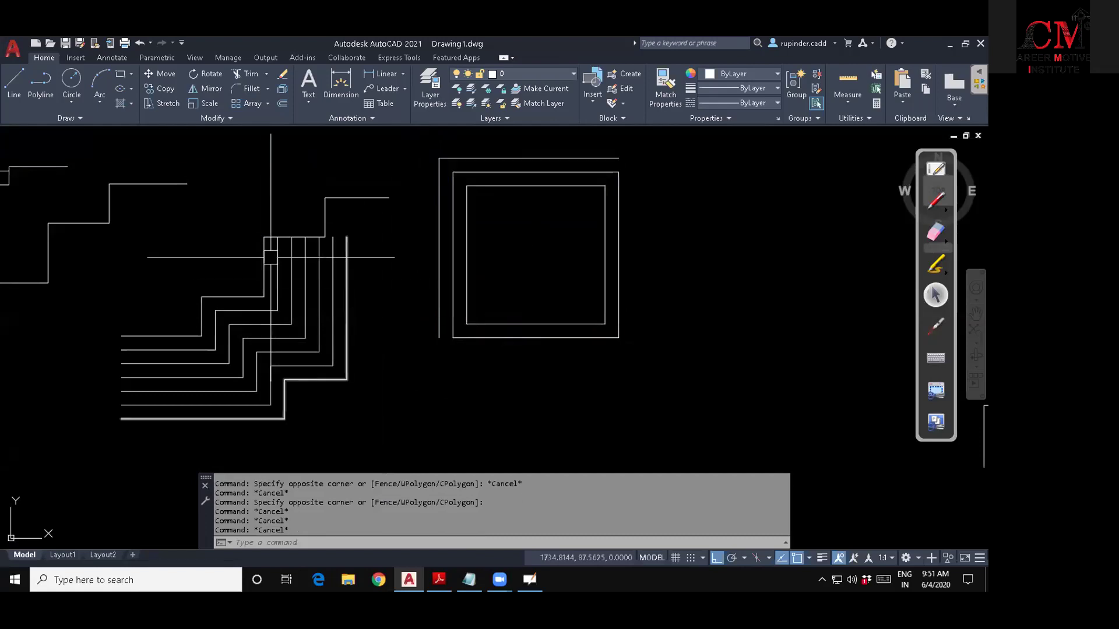
# Window-select the horizontal line at the top of the offset staircase copies and clear the selection.
pyautogui.click(217, 214)
pyautogui.click(374, 326)
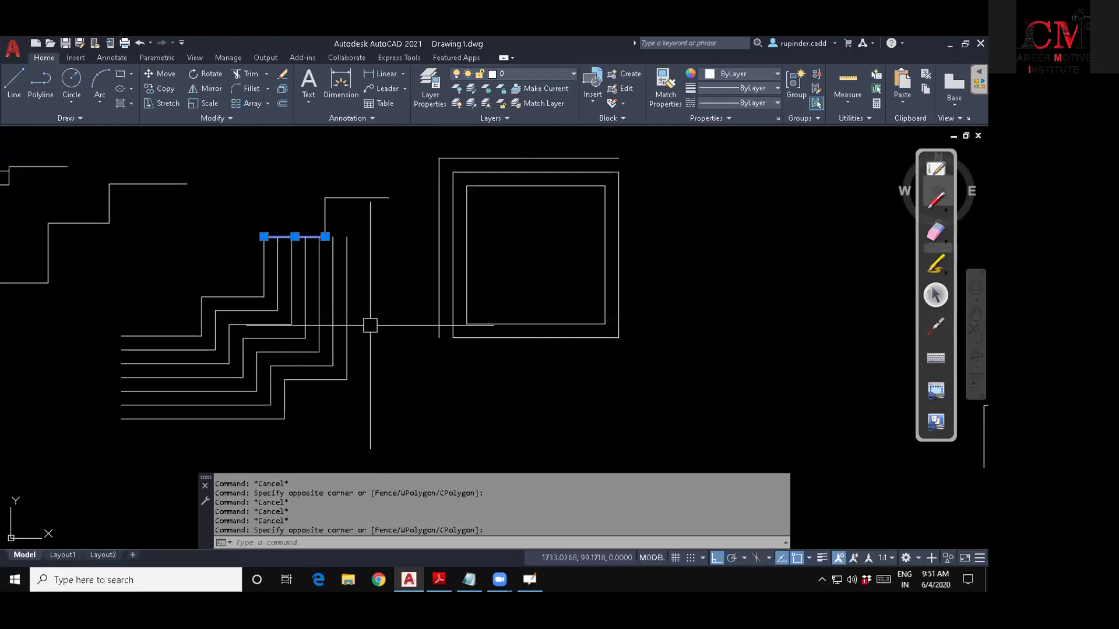
pyautogui.press('Escape')
pyautogui.press('Escape')
# Start Copy on the new staircase and crossing-select all its lines except the lowest vertical one.
pyautogui.scroll(-6, 397, 330)
pyautogui.moveTo(539, 367)
pyautogui.mouseDown(button='middle')
pyautogui.moveTo(430, 320)
pyautogui.moveTo(469, 328)
pyautogui.moveTo(352, 365)
pyautogui.mouseUp(button='middle')
pyautogui.scroll(6, 460, 325)
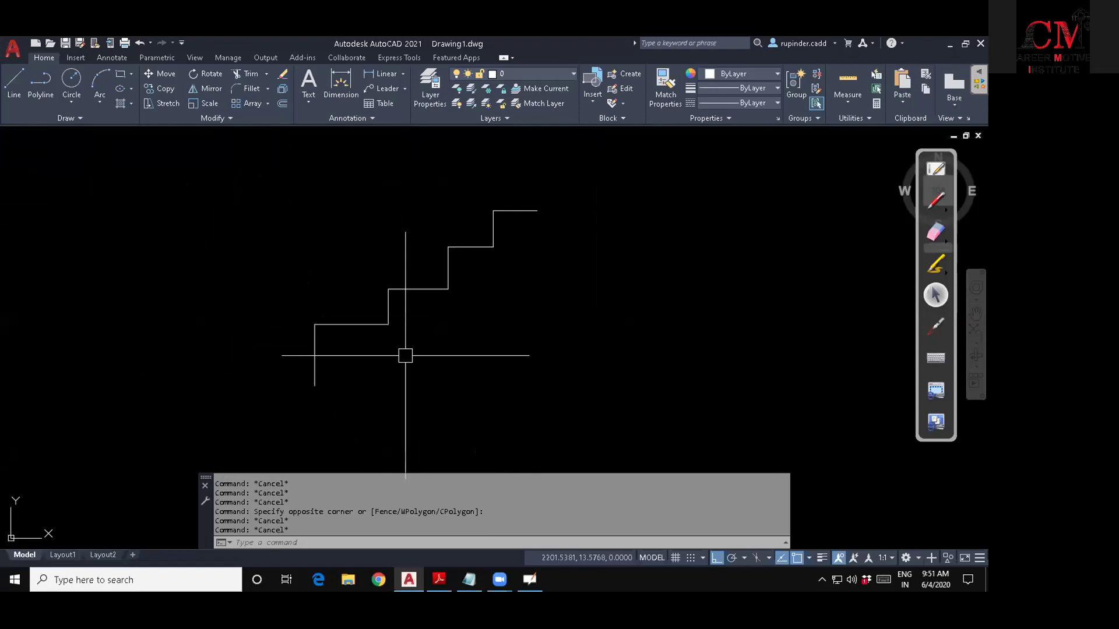
pyautogui.press('Escape')
pyautogui.press('Escape')
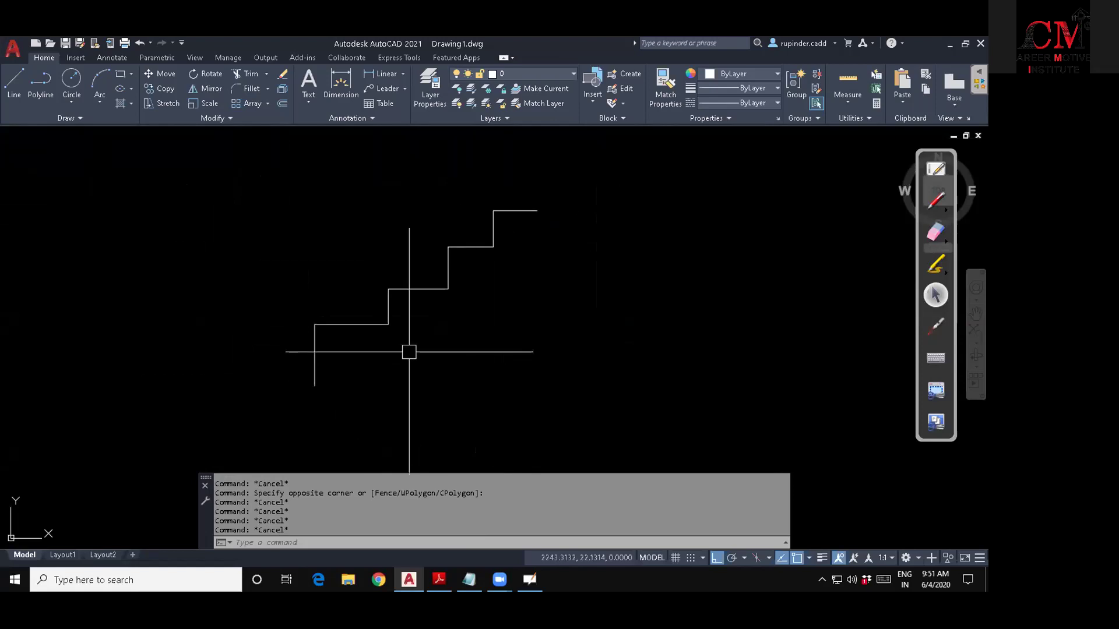
pyautogui.write('co')
pyautogui.press('Return')
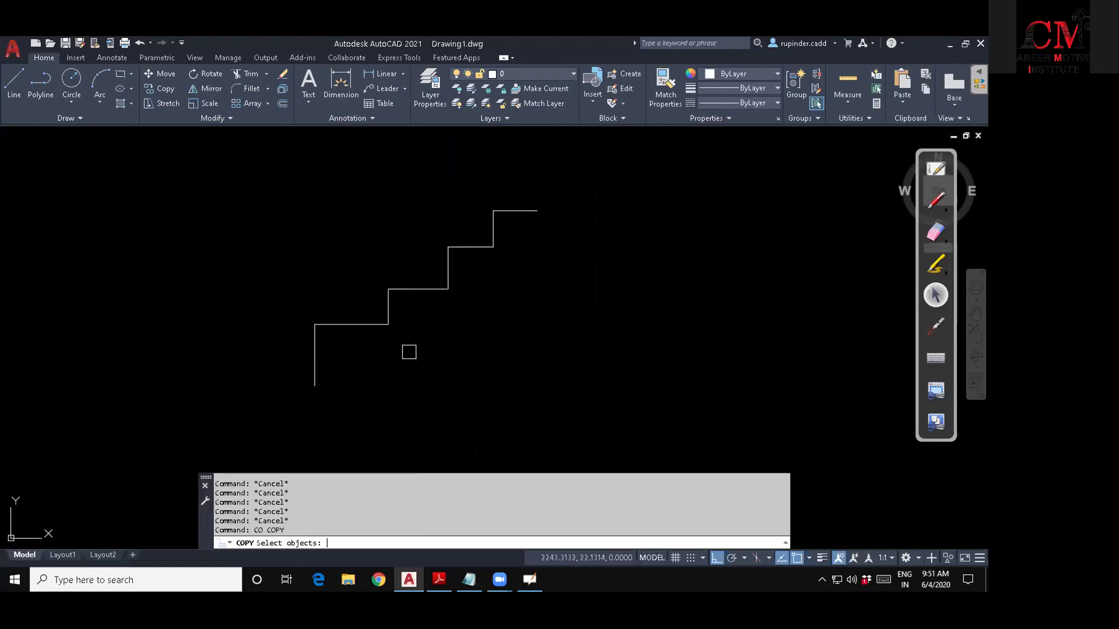
pyautogui.click(620, 392)
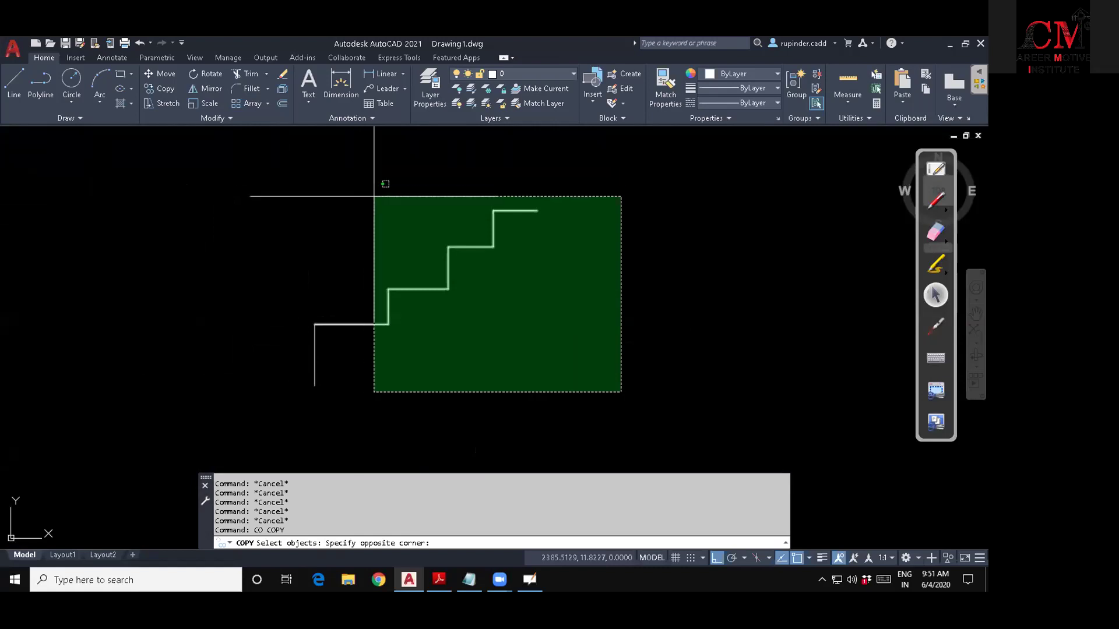
pyautogui.click(374, 197)
pyautogui.scroll(2, 420, 347)
pyautogui.moveTo(422, 349)
pyautogui.mouseDown(button='middle')
pyautogui.moveTo(387, 405)
pyautogui.moveTo(417, 370)
pyautogui.mouseUp(button='middle')
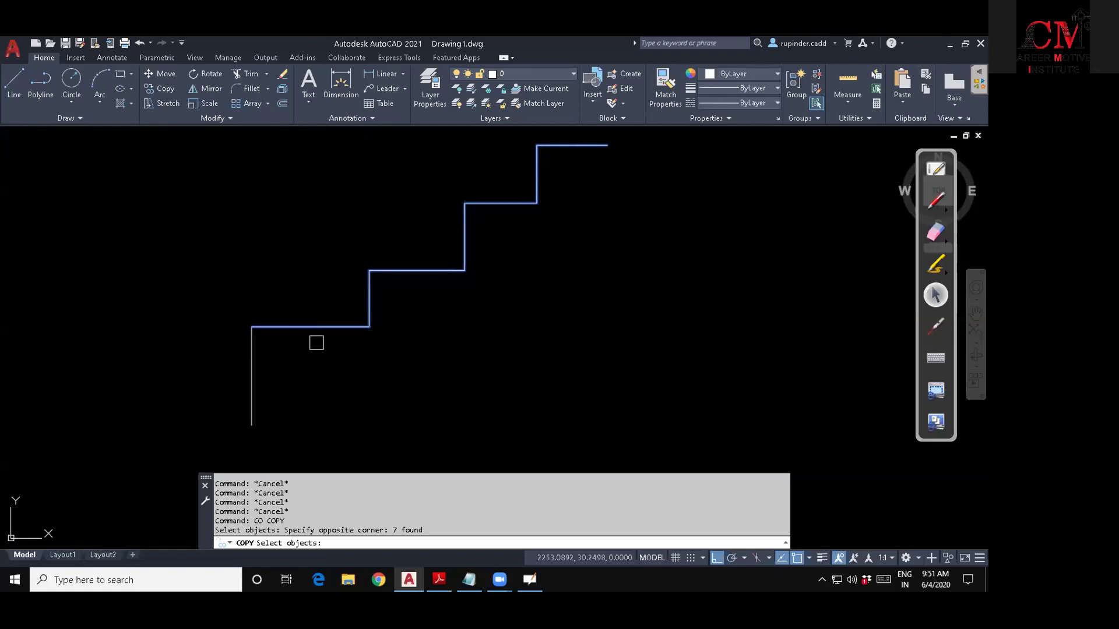
# Remove the lowest horizontal line from the Copy selection, add it back, and add the lowest vertical line.
pyautogui.keyDown('shift'); pyautogui.click(309, 326); pyautogui.keyUp('shift')
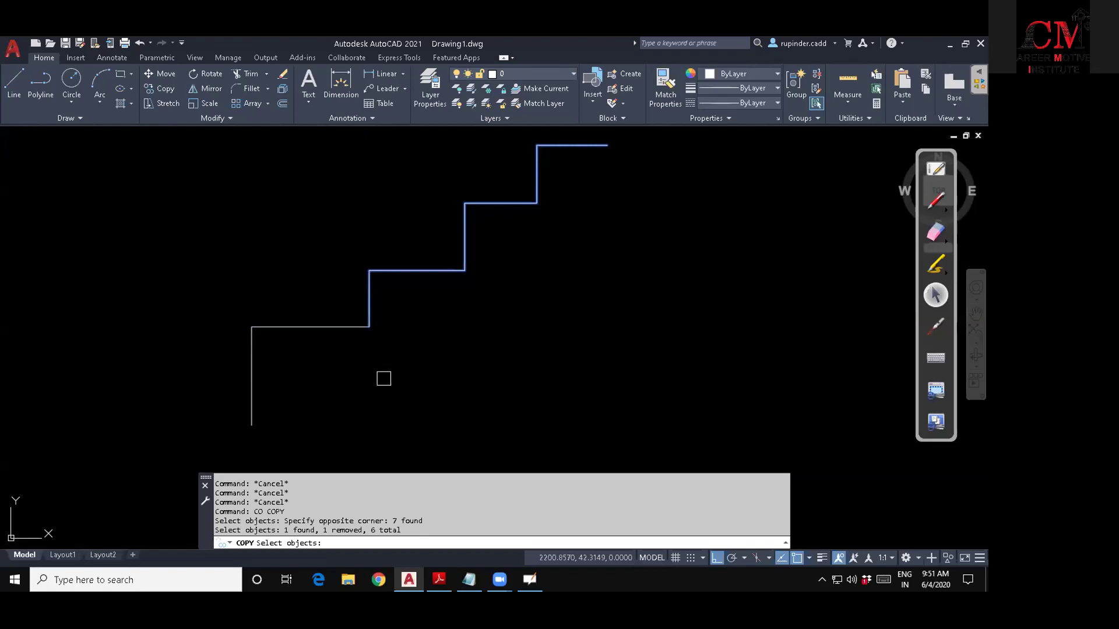
pyautogui.click(322, 327)
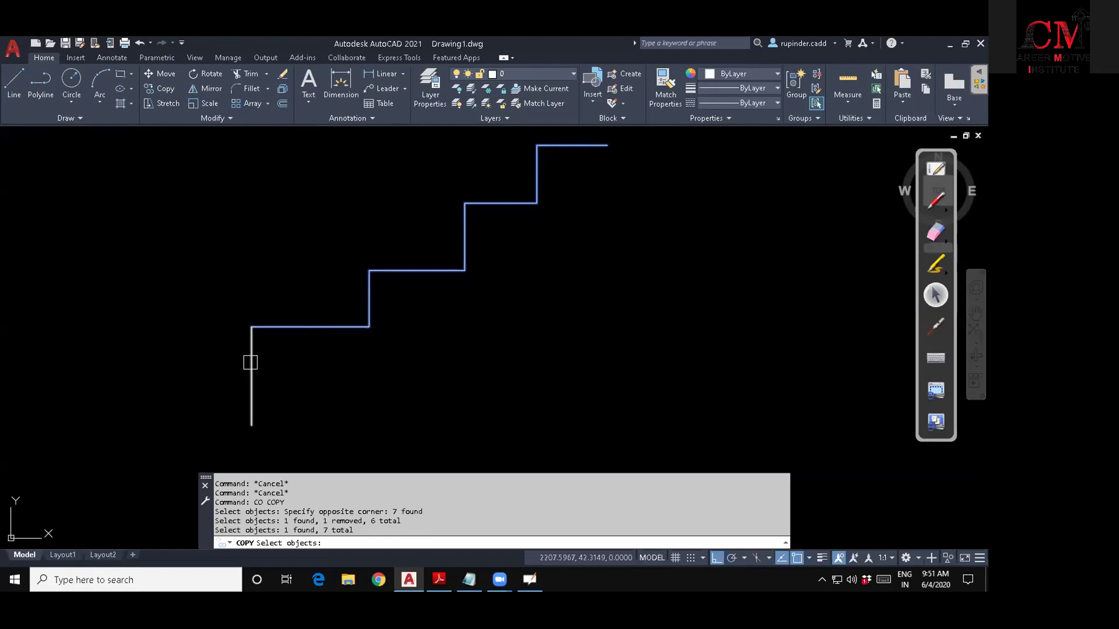
pyautogui.click(250, 352)
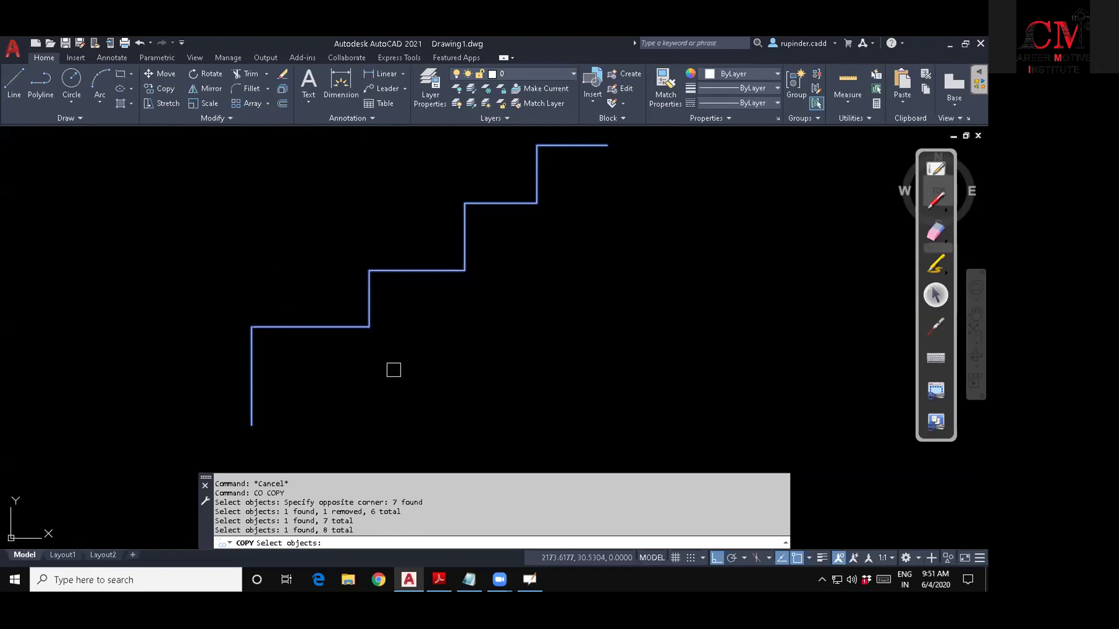
# Remove the lowest riser and tread from the copy selection and accept the remaining six stair lines.
pyautogui.keyDown('shift'); pyautogui.click(252, 355); pyautogui.keyUp('shift')
pyautogui.keyDown('shift'); pyautogui.click(290, 327); pyautogui.keyUp('shift')
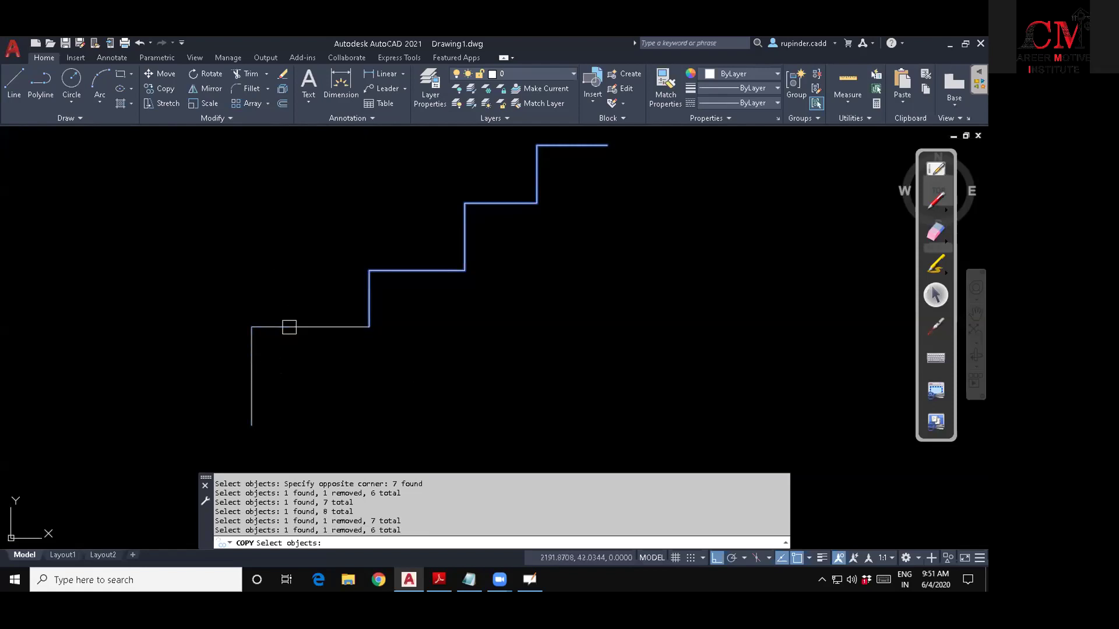
pyautogui.scroll(-2, 457, 376)
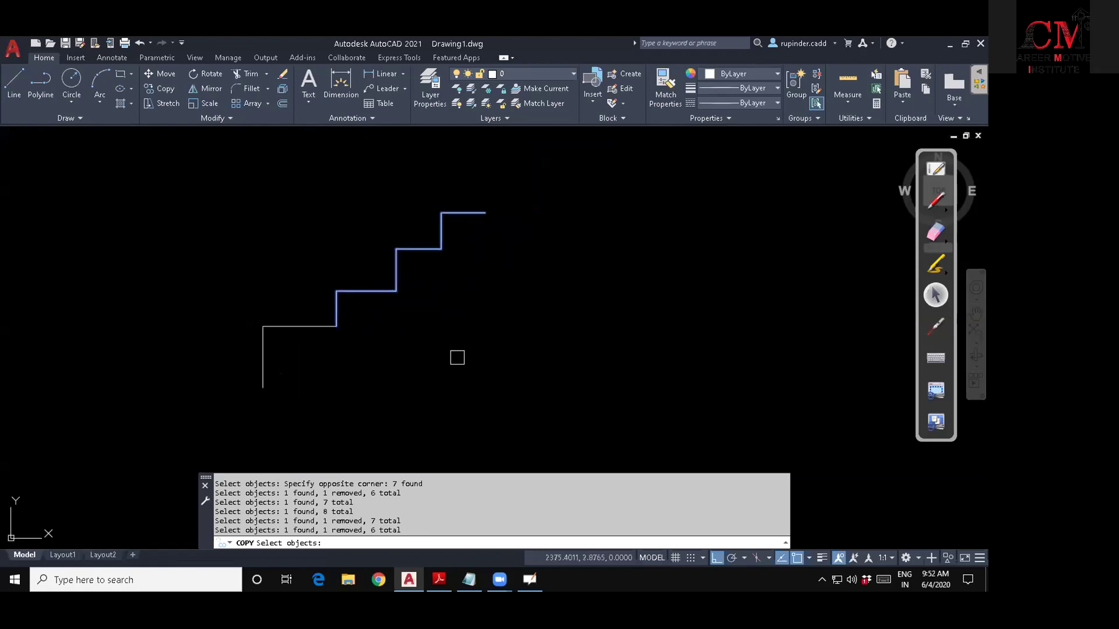
pyautogui.click(493, 510)
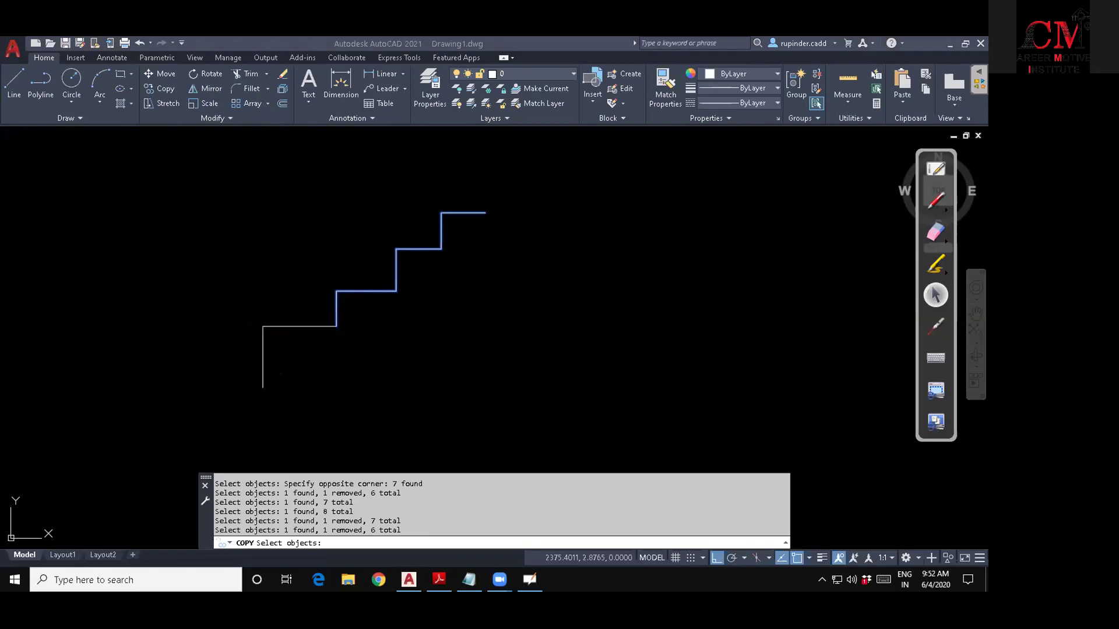
pyautogui.click(476, 343)
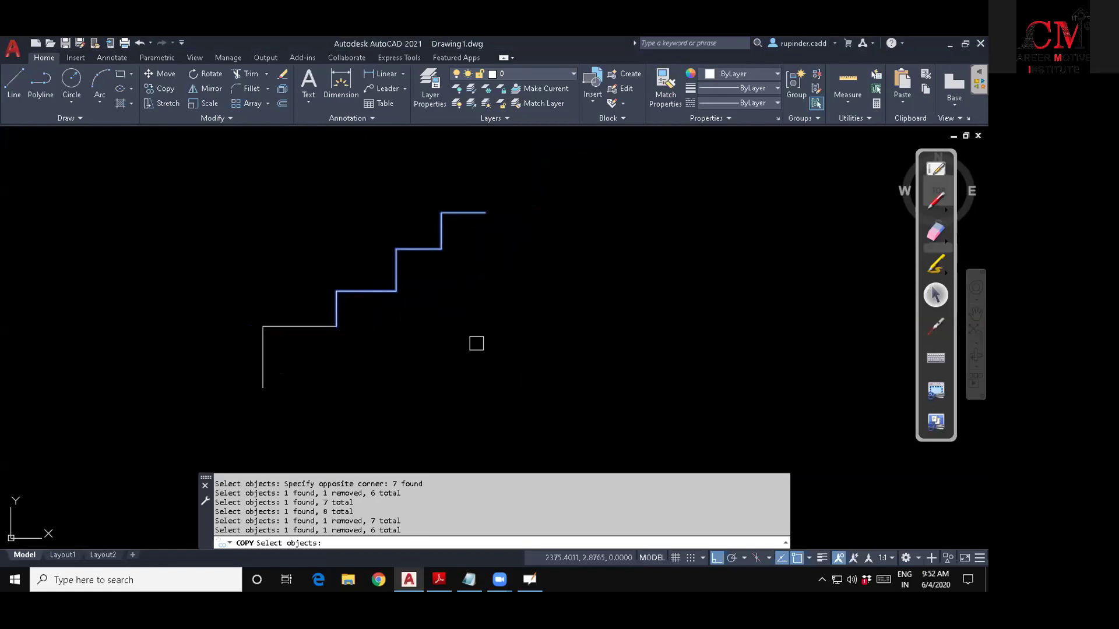
pyautogui.press('Return')
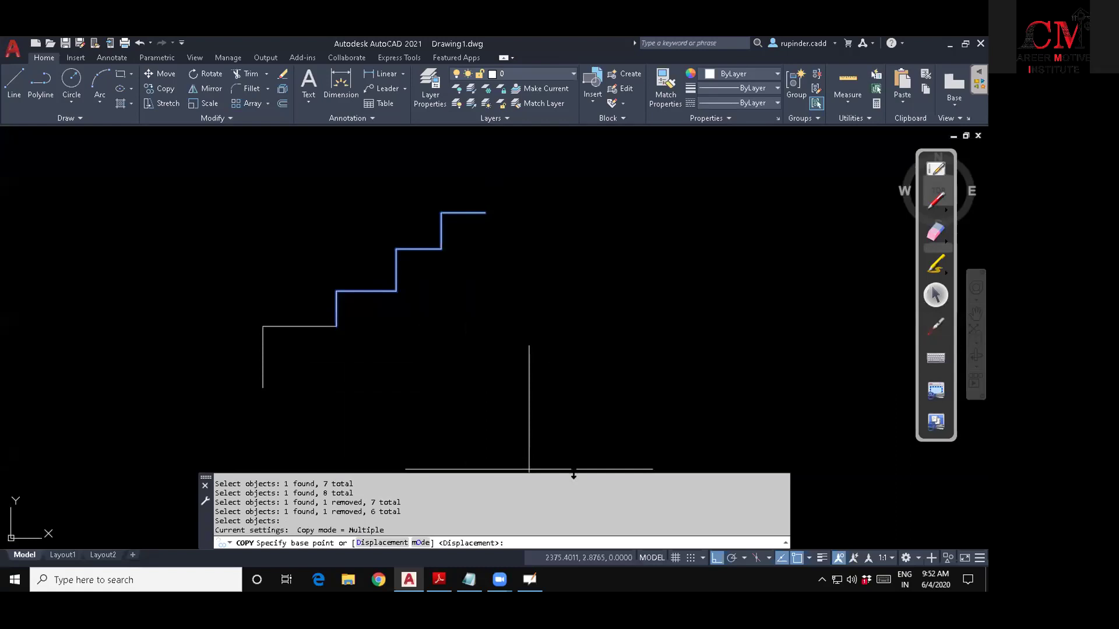
# Copy the selected stair lines from their lower start point, placing three copies end to end to extend the staircase upward.
pyautogui.click(336, 326)
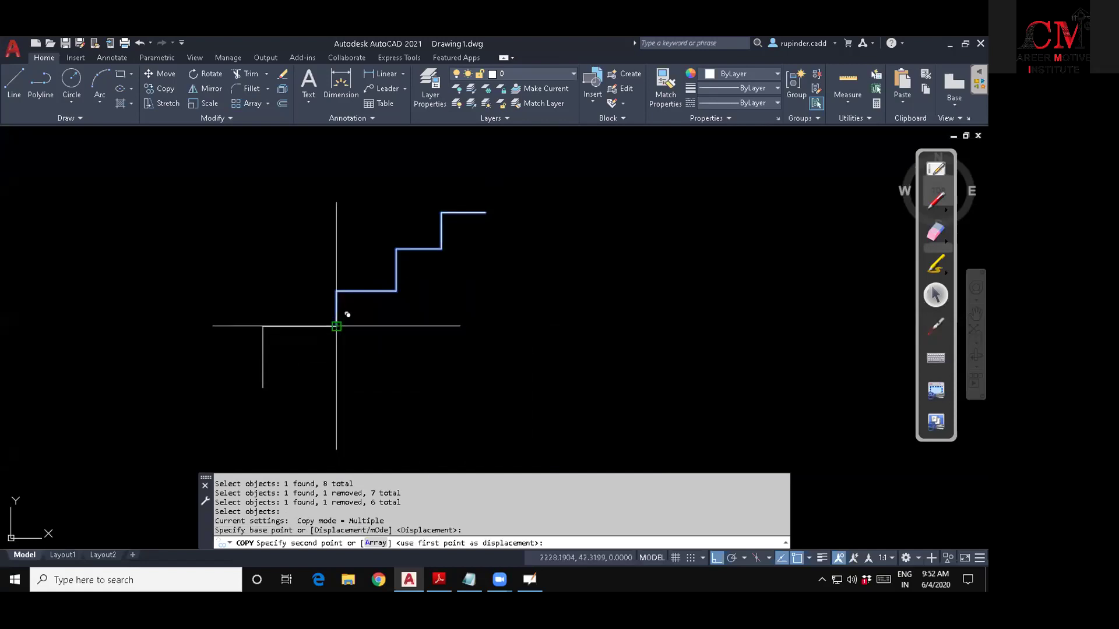
pyautogui.moveTo(465, 324); pyautogui.dragTo(401, 406, button='middle')
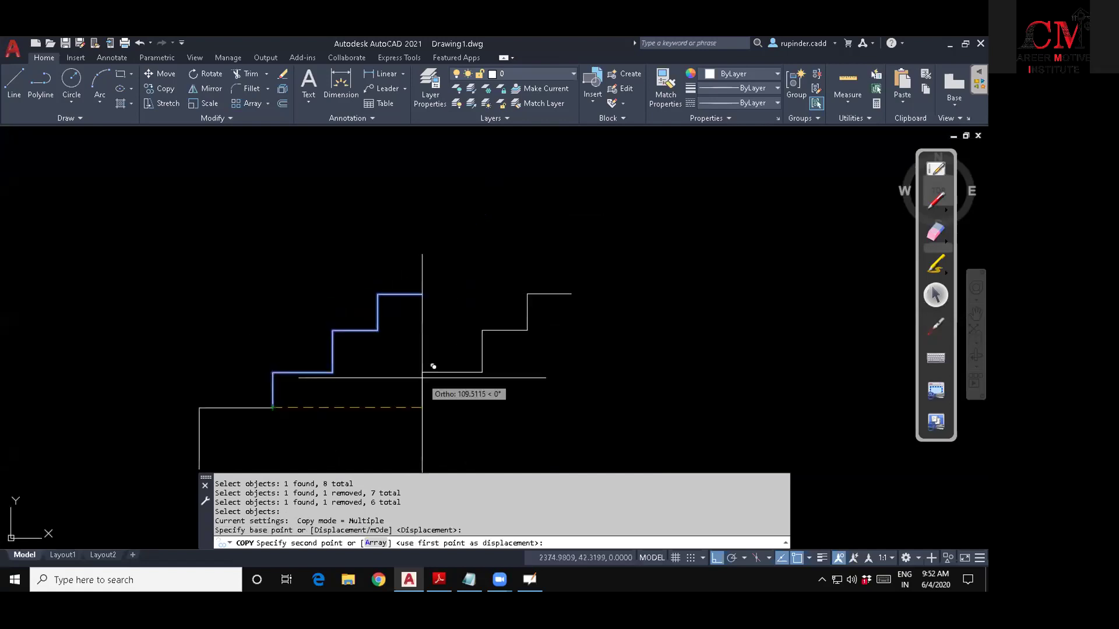
pyautogui.click(422, 294)
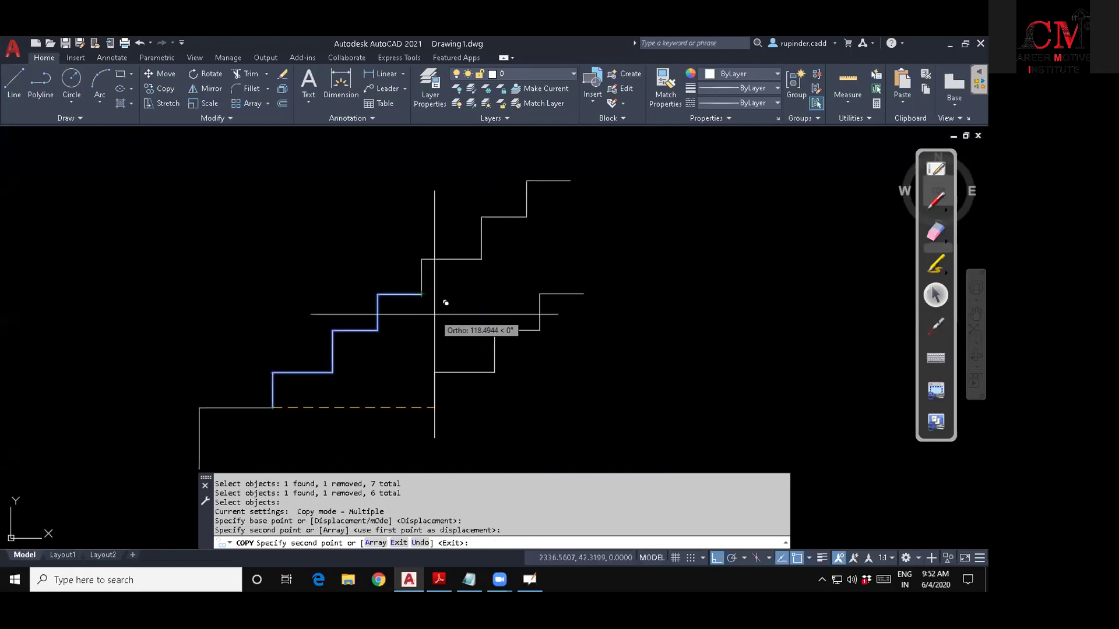
pyautogui.click(571, 183)
pyautogui.moveTo(623, 210); pyautogui.dragTo(463, 362, button='middle')
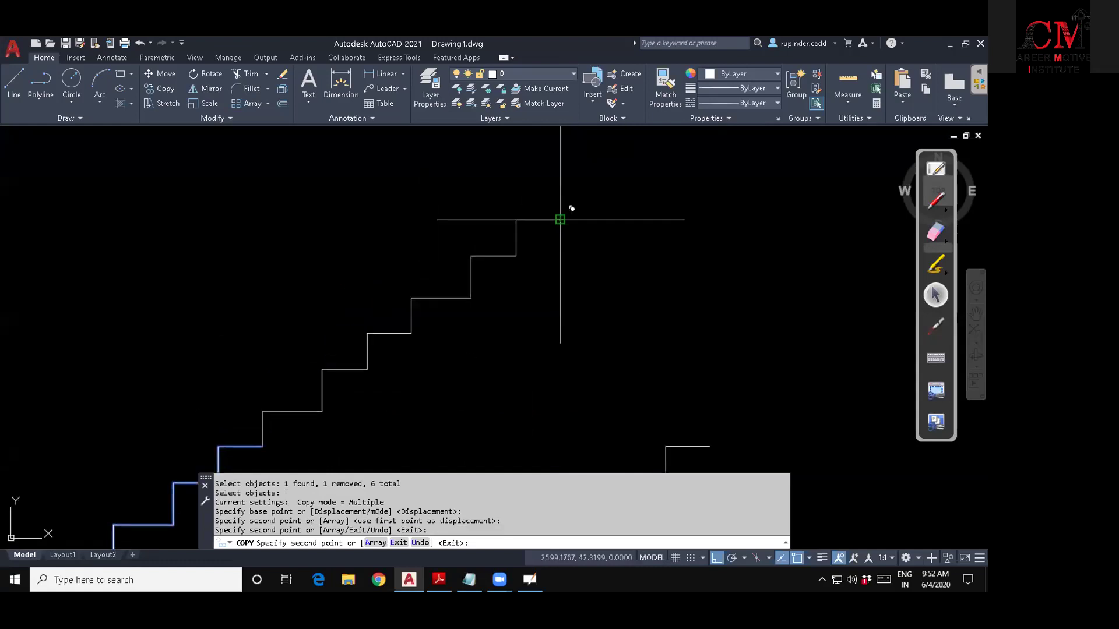
pyautogui.click(560, 220)
pyautogui.scroll(-3, 670, 251)
pyautogui.scroll(1, 600, 243)
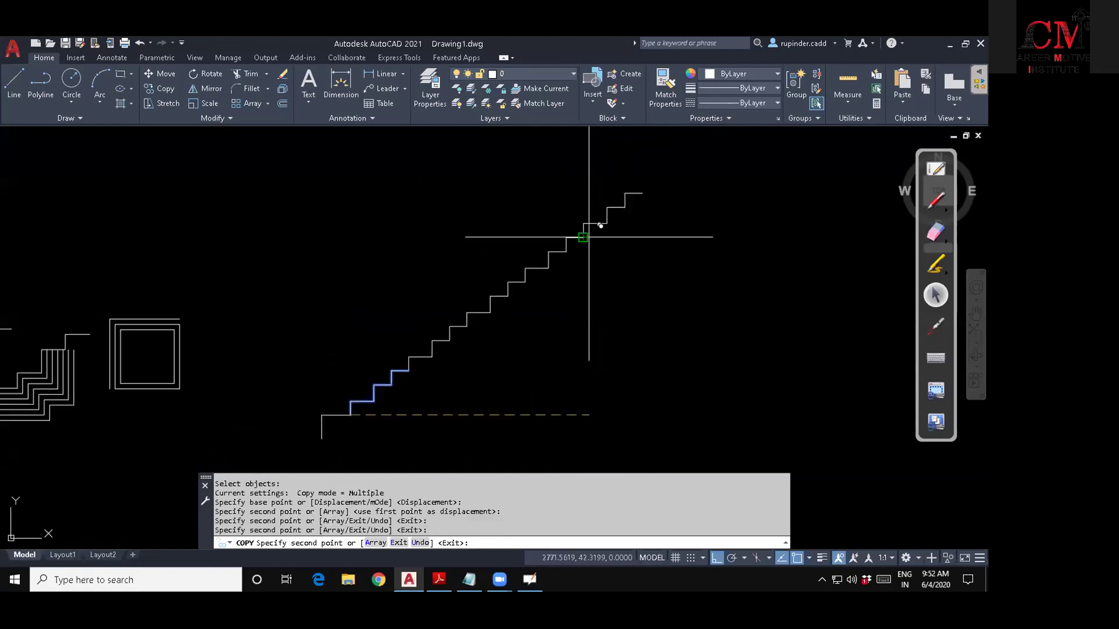
pyautogui.press('Escape')
pyautogui.press('Escape')
pyautogui.moveTo(669, 348)
pyautogui.mouseDown(button='middle')
pyautogui.moveTo(528, 358)
pyautogui.moveTo(676, 316)
pyautogui.mouseUp(button='middle')
pyautogui.scroll(-2, 530, 365)
pyautogui.scroll(4, 363, 336)
pyautogui.press('Escape')
pyautogui.press('Escape')
pyautogui.press('Escape')
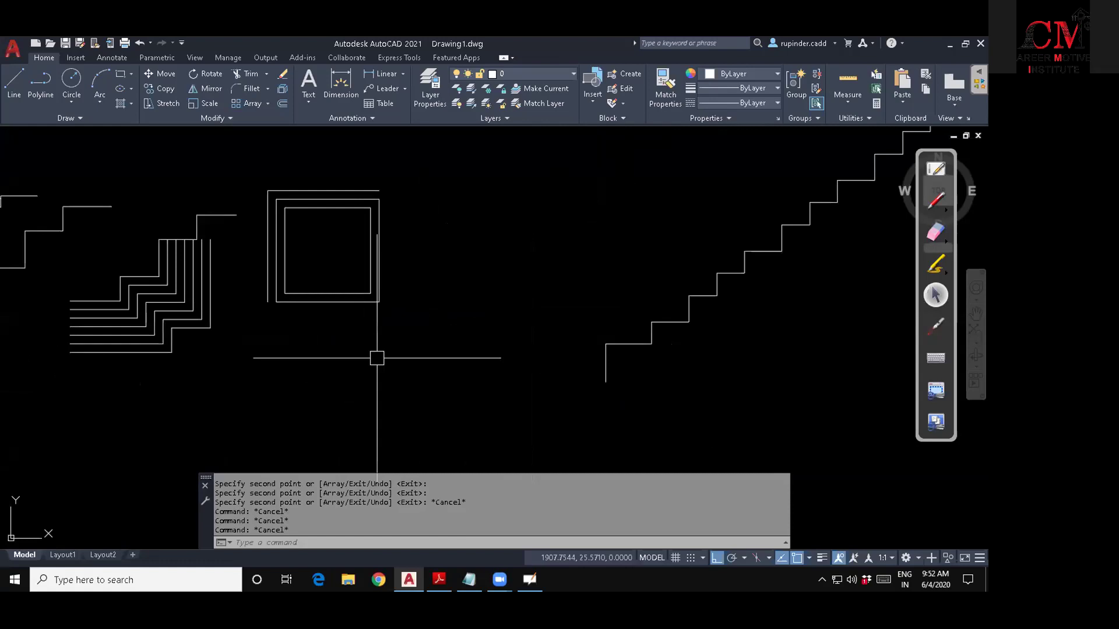
pyautogui.write('co')
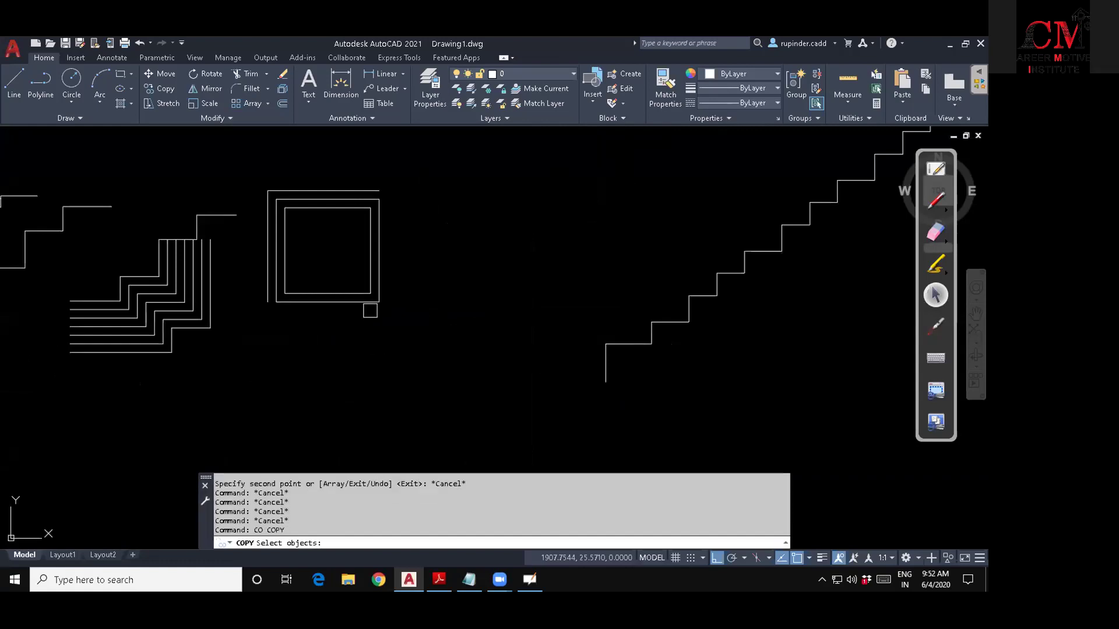
pyautogui.click(369, 302)
pyautogui.press('Escape')
pyautogui.press('Escape')
pyautogui.scroll(-3, 432, 342)
pyautogui.moveTo(459, 339); pyautogui.dragTo(262, 329, button='middle')
pyautogui.press('Escape')
pyautogui.press('Escape')
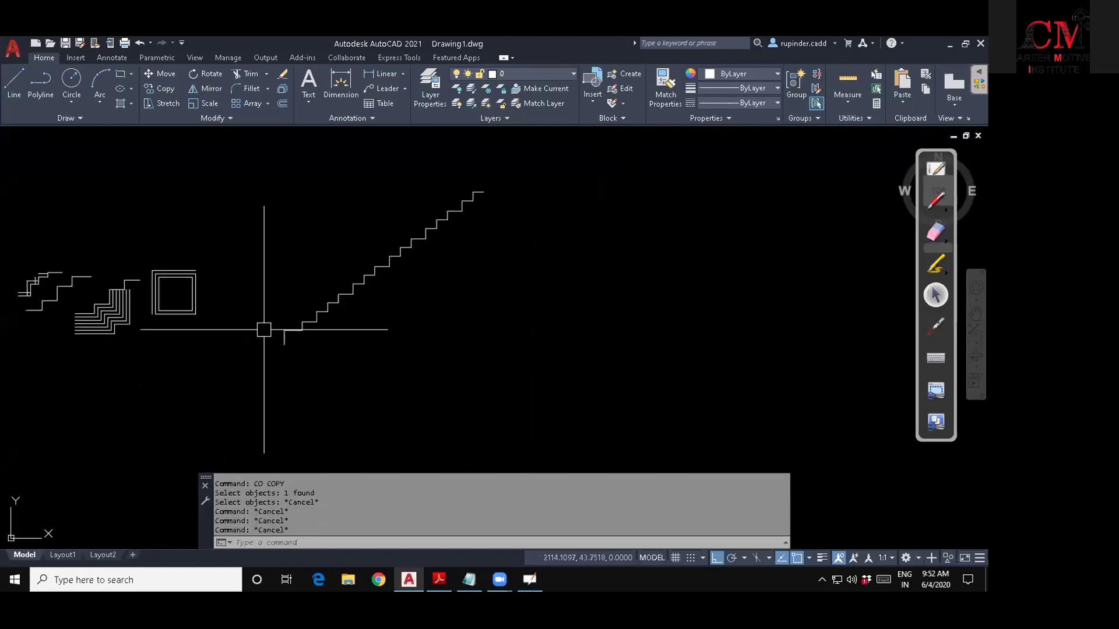
# Draw a 100 by 100 rectangle in the empty area to the right of the long staircase.
pyautogui.write('rec')
pyautogui.press('Return')
pyautogui.moveTo(382, 345); pyautogui.dragTo(189, 328, button='middle')
pyautogui.click(307, 365)
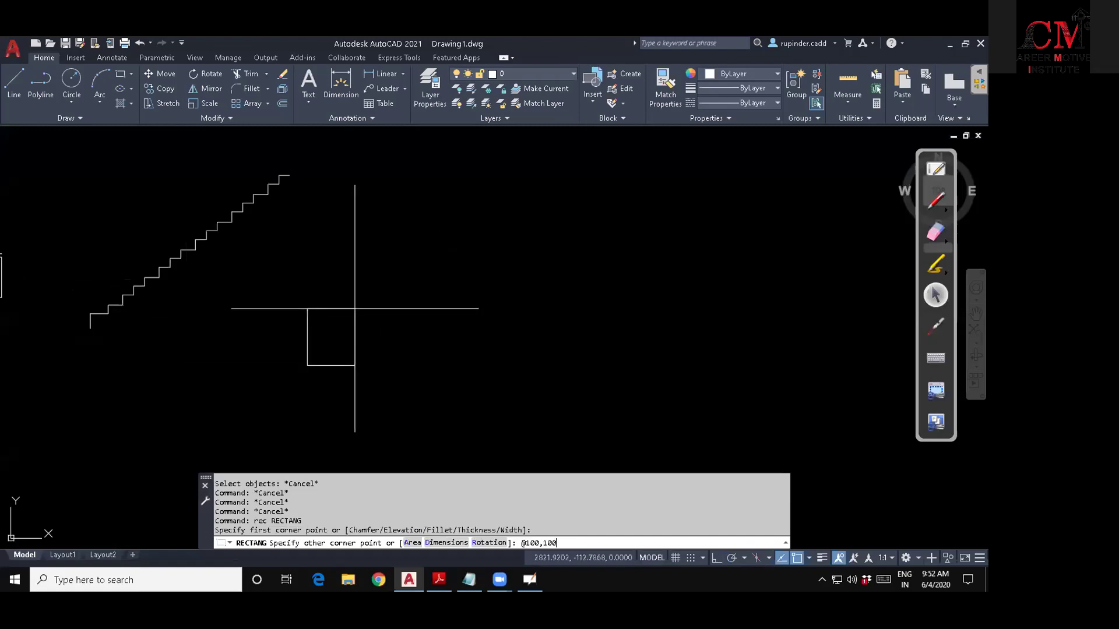
pyautogui.press('Return')
pyautogui.press('Escape')
pyautogui.press('Escape')
pyautogui.press('Escape')
pyautogui.press('Escape')
# Copy the square from its lower-left corner, placing three copies corner to corner diagonally up to the right.
pyautogui.write('co')
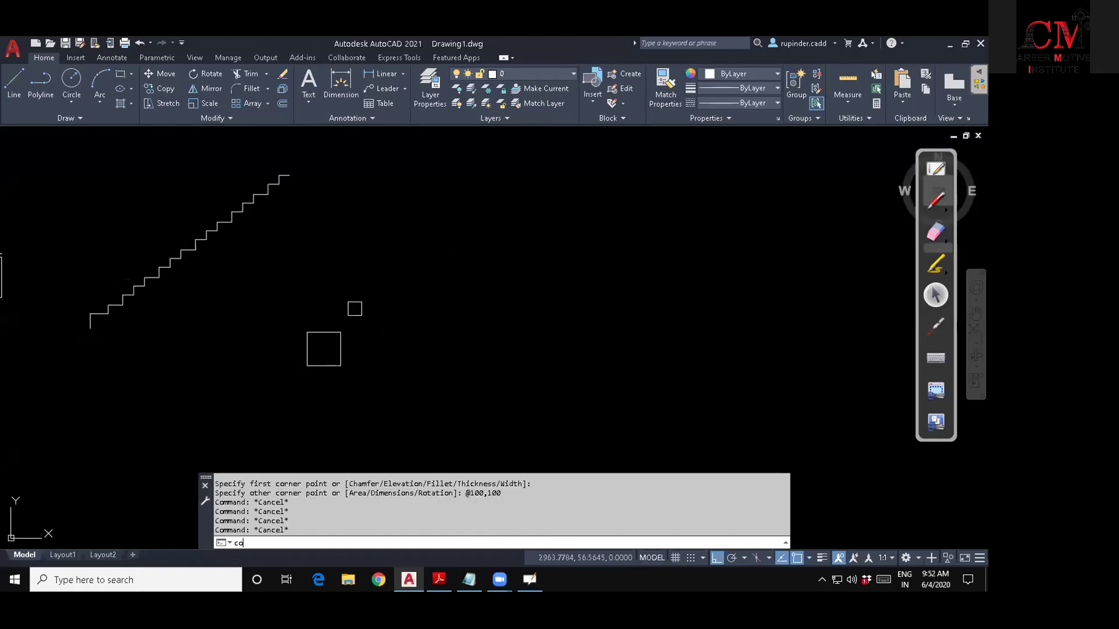
pyautogui.press('Return')
pyautogui.click(379, 437)
pyautogui.click(245, 292)
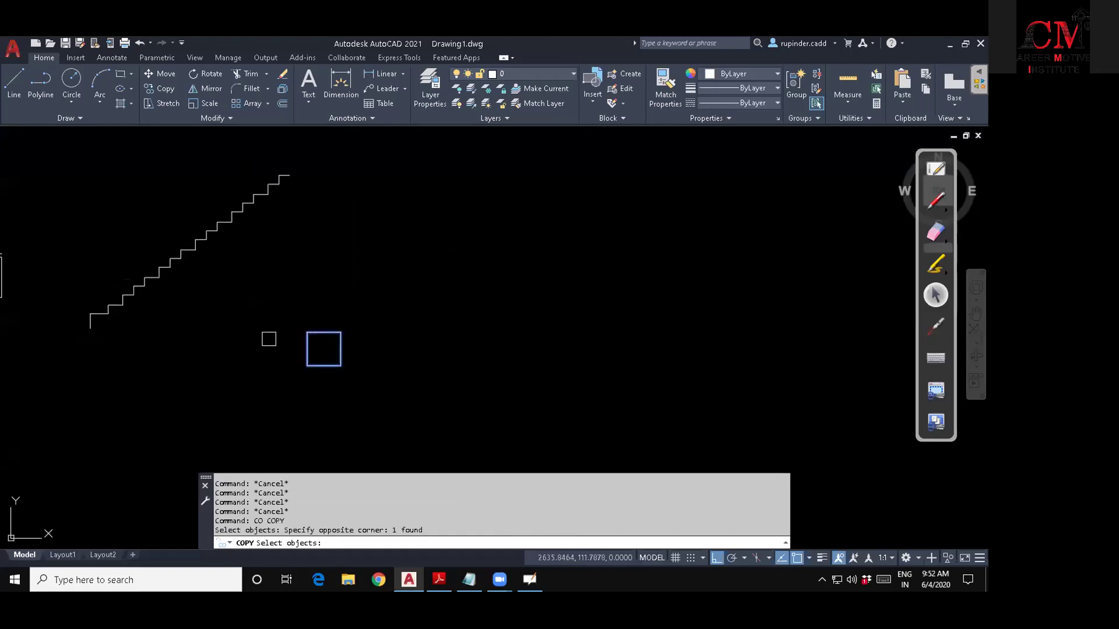
pyautogui.press('Return')
pyautogui.scroll(2, 293, 390)
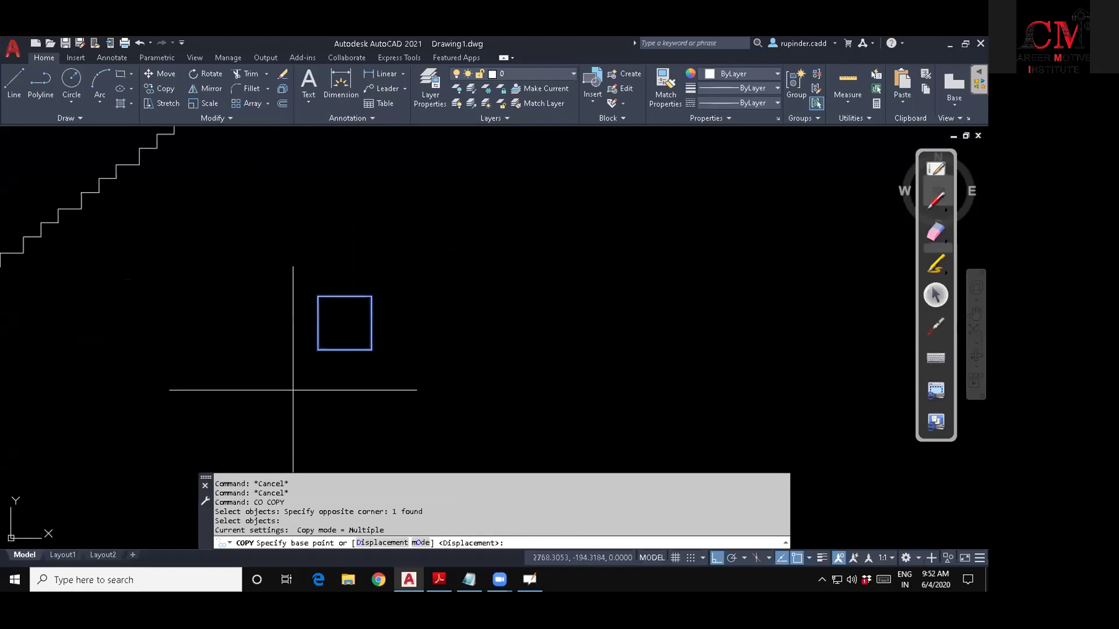
pyautogui.click(317, 350)
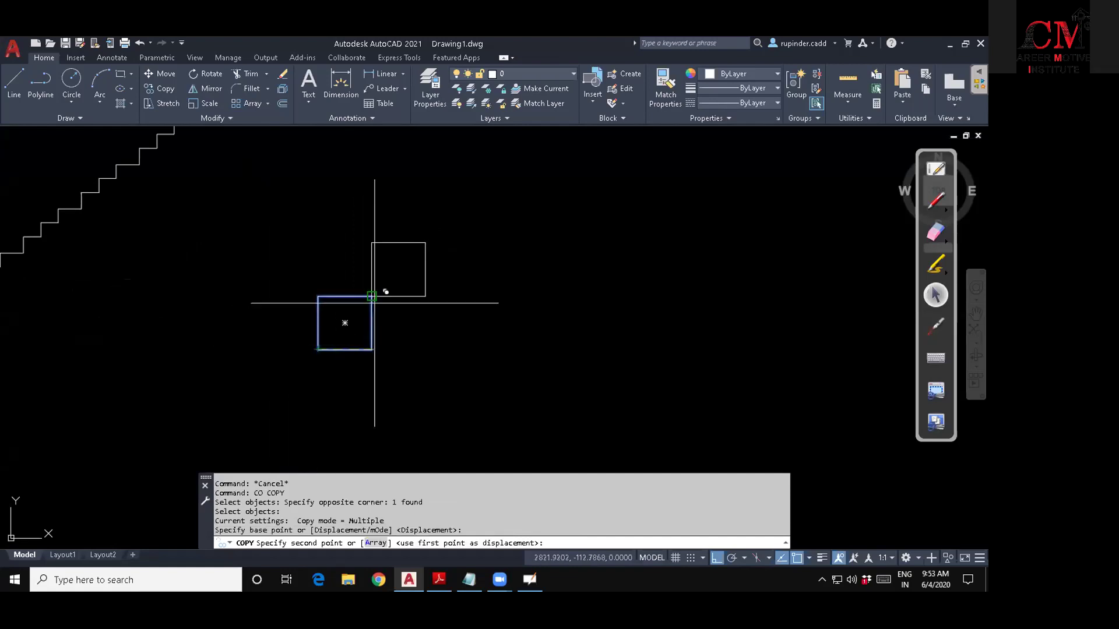
pyautogui.click(415, 350)
pyautogui.click(424, 243)
pyautogui.moveTo(477, 263); pyautogui.dragTo(457, 297, button='middle')
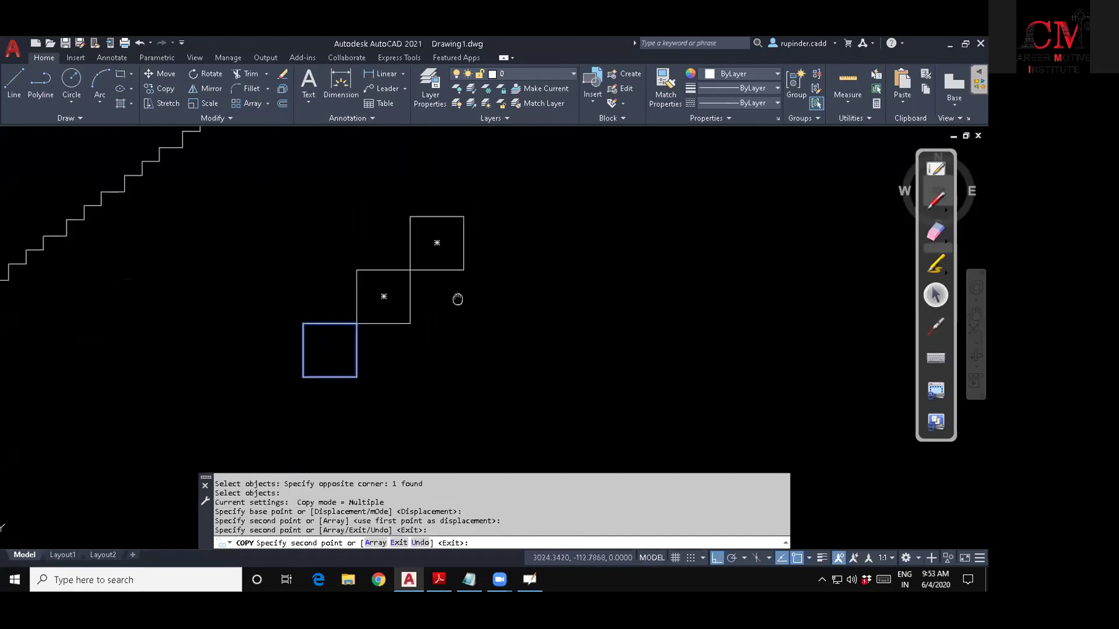
pyautogui.click(478, 190)
pyautogui.moveTo(527, 224); pyautogui.dragTo(488, 274, button='middle')
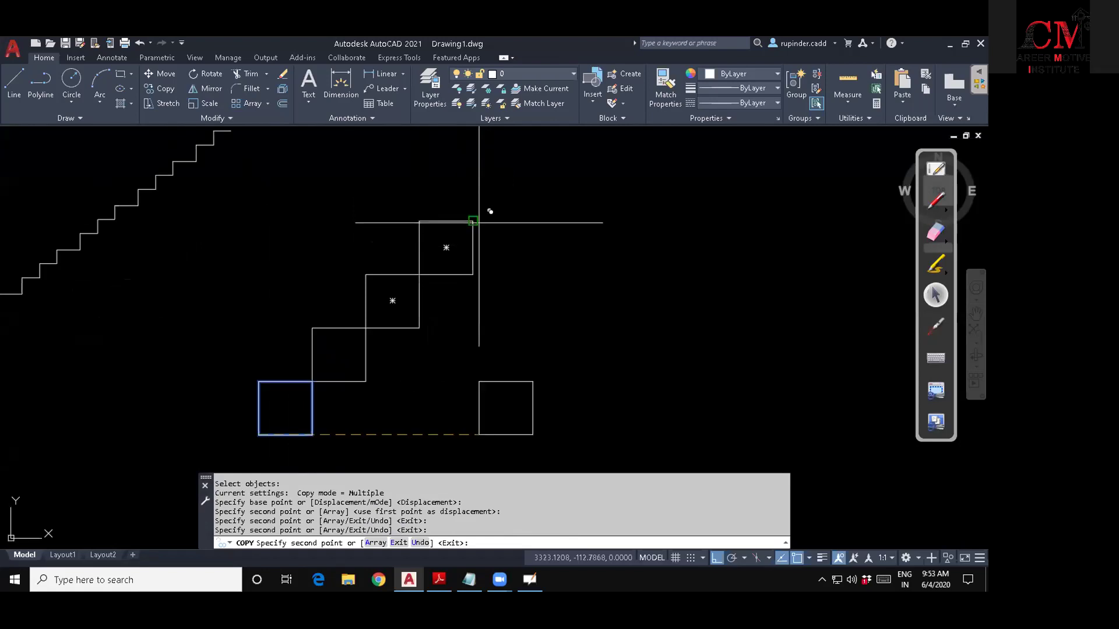
# Place three more copies of the square, each on the upper-right corner of the previous one, and finish copying.
pyautogui.click(473, 220)
pyautogui.moveTo(517, 225); pyautogui.dragTo(481, 286, button='middle')
pyautogui.click(479, 229)
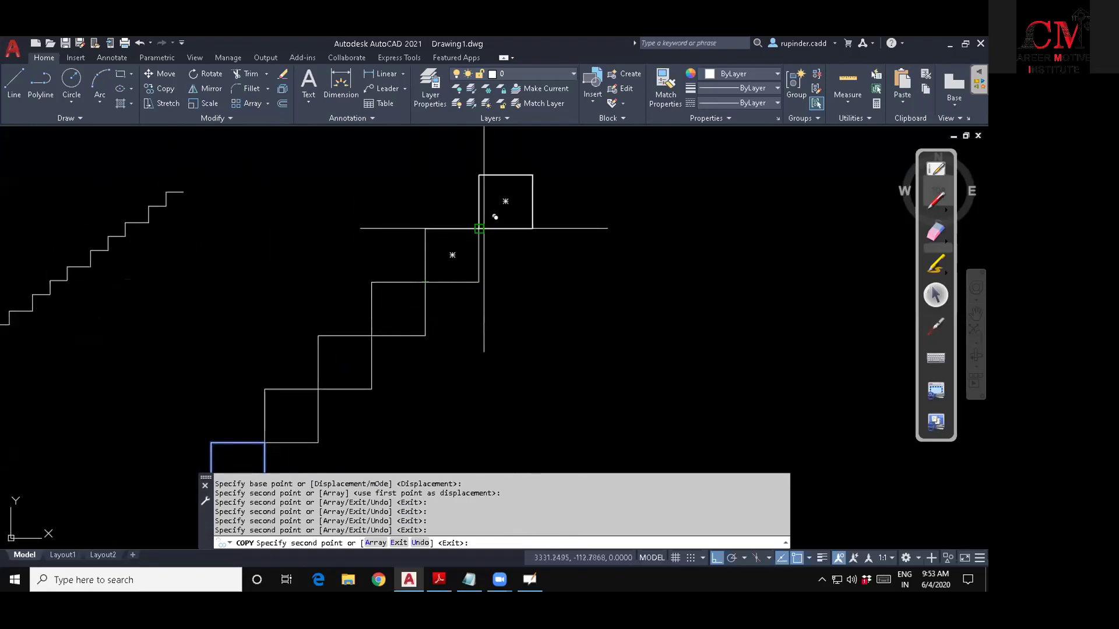
pyautogui.click(532, 175)
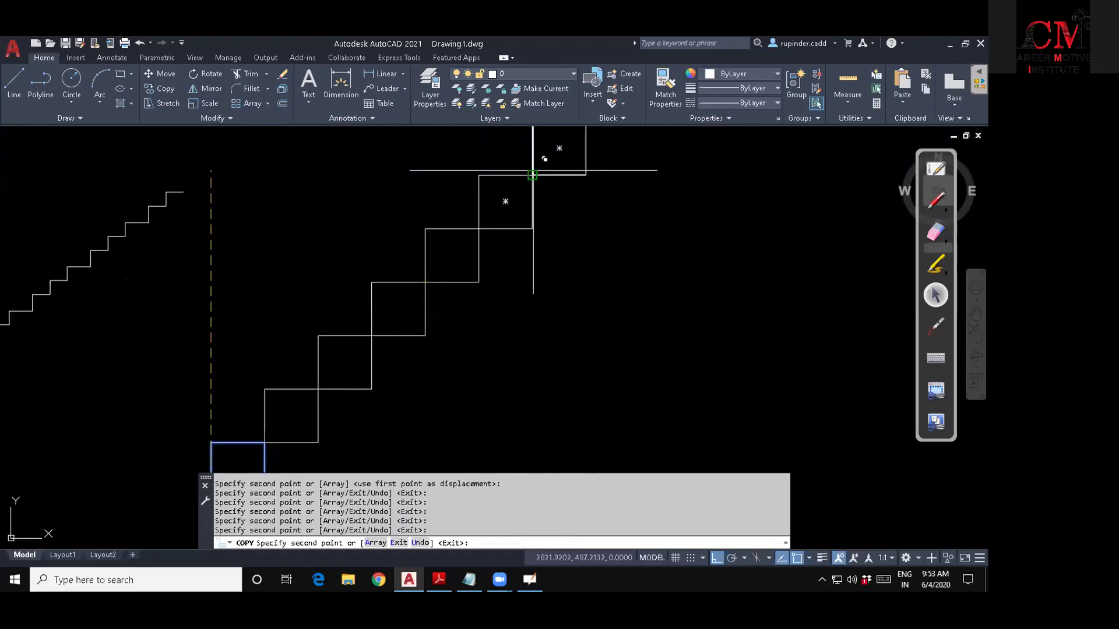
pyautogui.press('Escape')
pyautogui.scroll(-2, 553, 245)
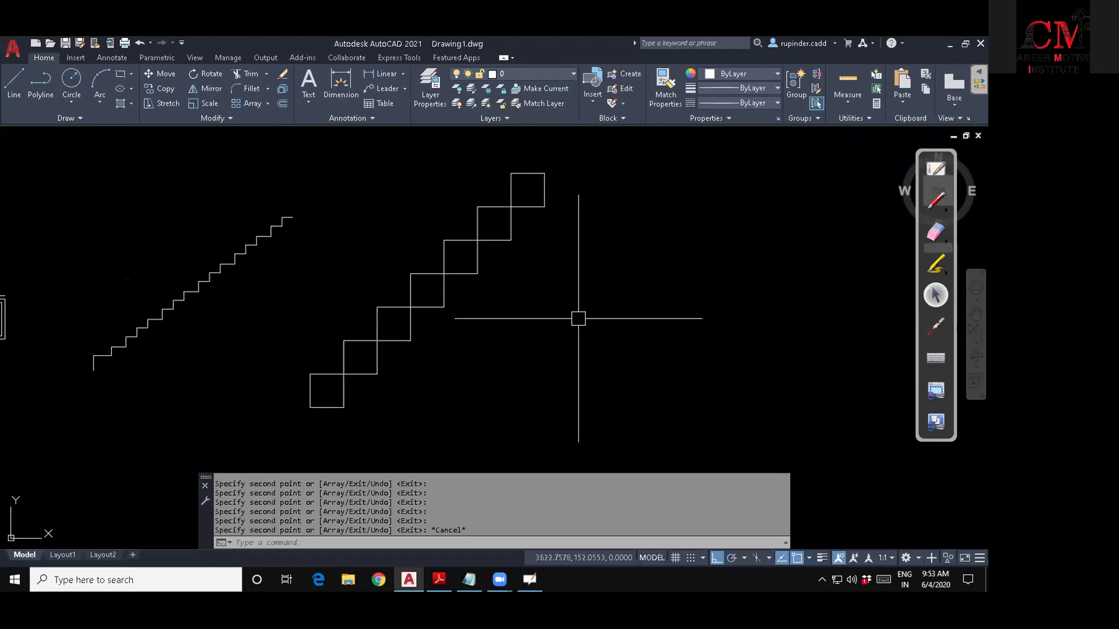
pyautogui.moveTo(589, 332); pyautogui.dragTo(569, 348, button='middle')
pyautogui.press('Escape')
pyautogui.press('Escape')
pyautogui.press('Escape')
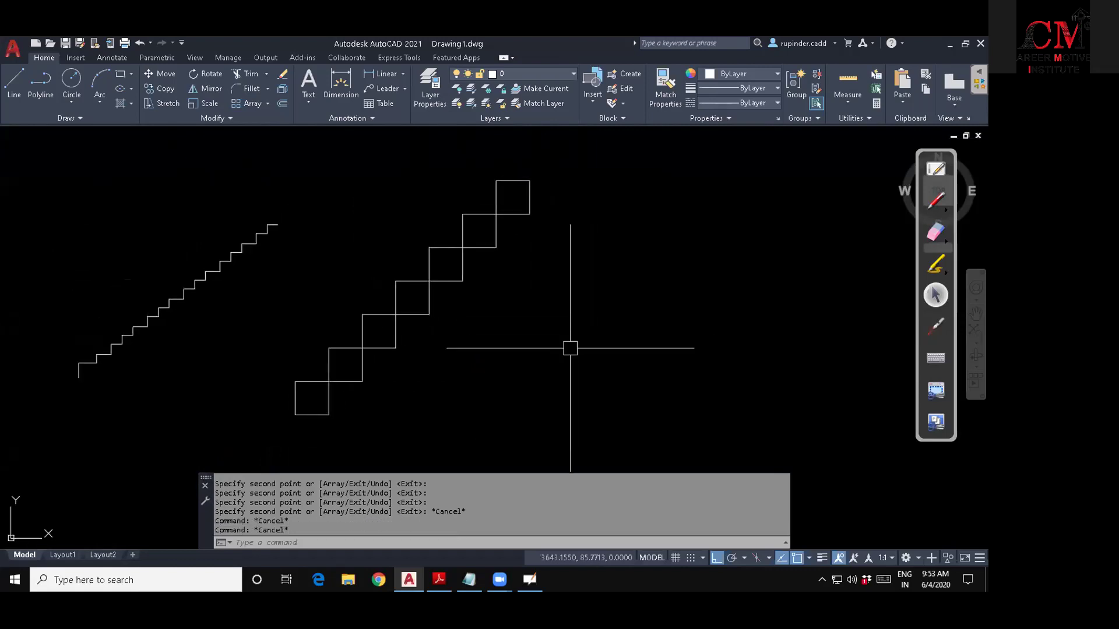
# Copy all seven diagonal squares from the lowest square's upper-left corner to the topmost square's lower-right corner.
pyautogui.write('co')
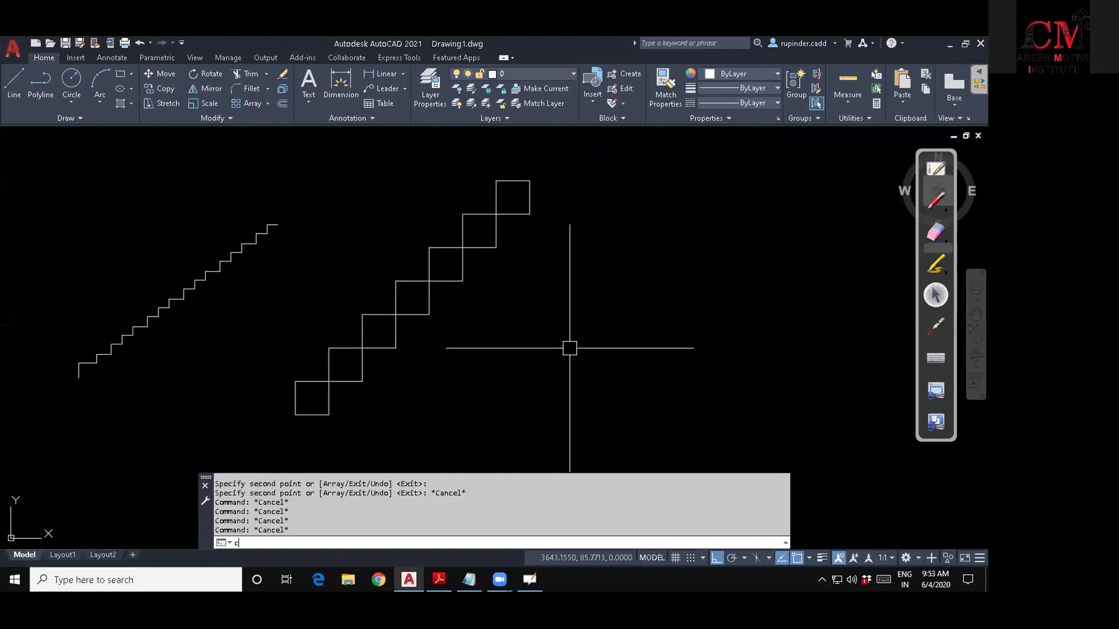
pyautogui.press('Return')
pyautogui.click(587, 403)
pyautogui.click(318, 247)
pyautogui.click(549, 289)
pyautogui.click(492, 211)
pyautogui.press('Return')
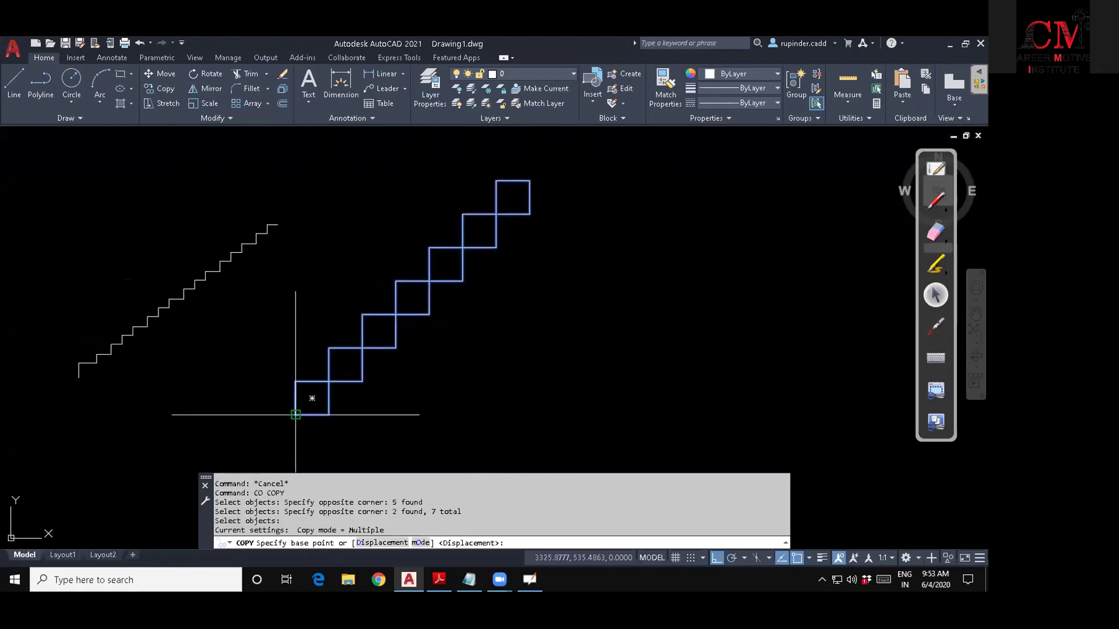
pyautogui.click(295, 381)
pyautogui.moveTo(533, 329); pyautogui.dragTo(487, 388, button='middle')
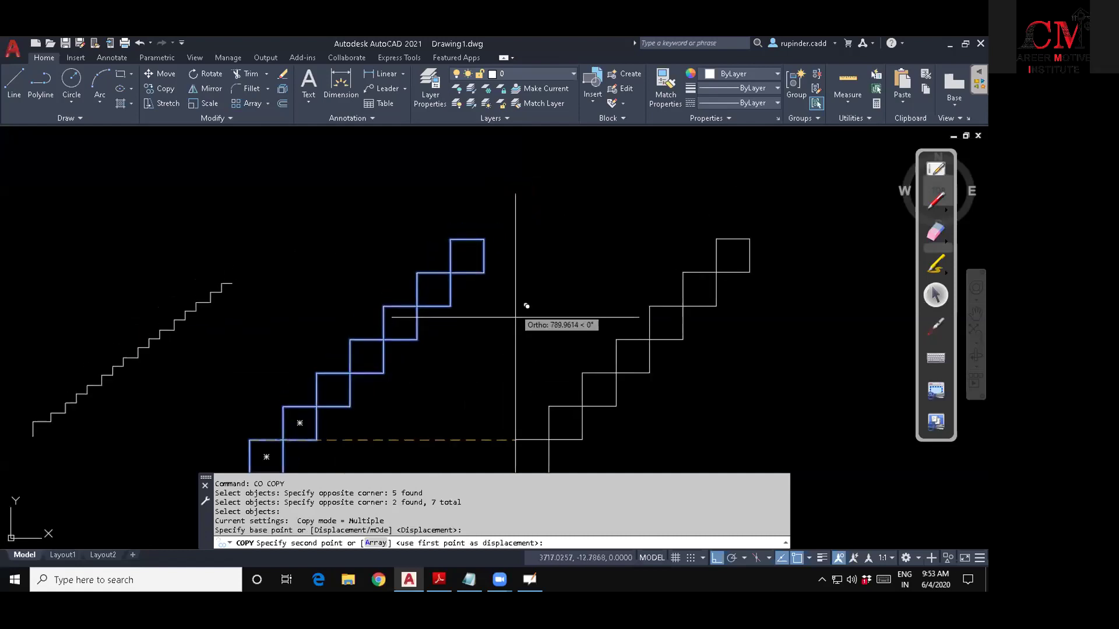
pyautogui.click(489, 273)
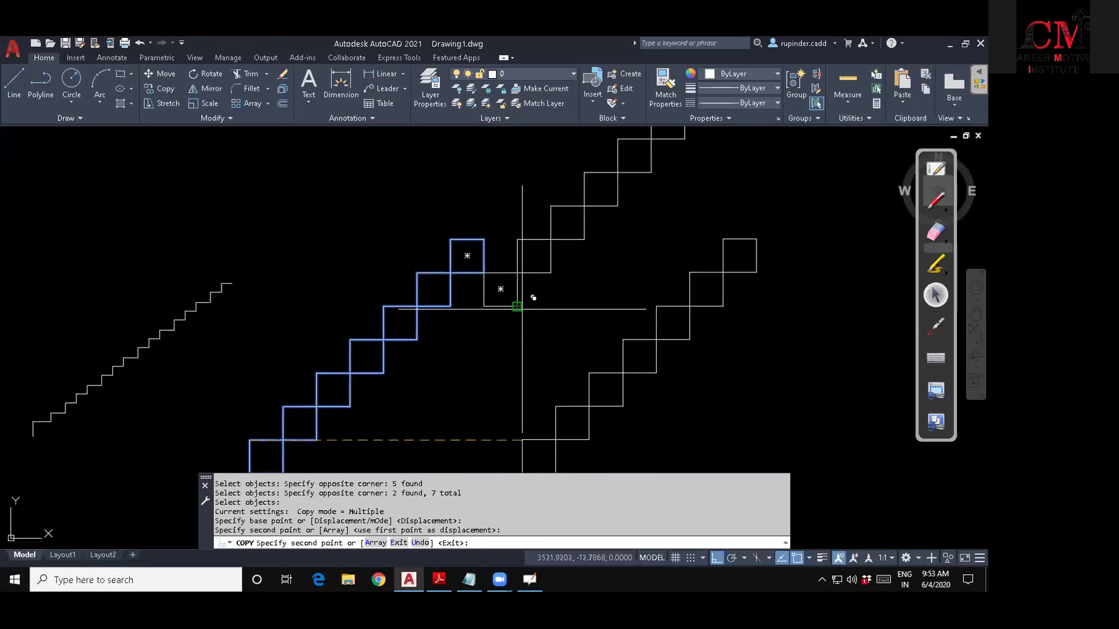
# Place five more copies of the square chain, each at the lower-right corner of the previous copy's lowest square, forming a diamond grid.
pyautogui.click(517, 307)
pyautogui.moveTo(673, 332); pyautogui.dragTo(599, 314, button='middle')
pyautogui.click(477, 322)
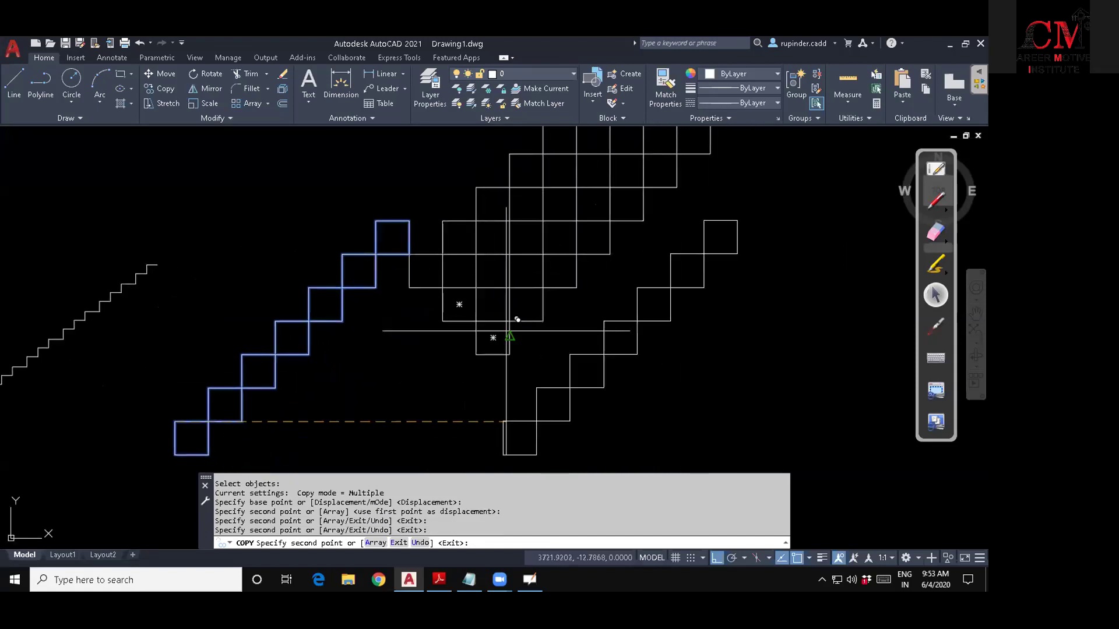
pyautogui.click(510, 355)
pyautogui.moveTo(576, 399); pyautogui.dragTo(467, 328, button='middle')
pyautogui.click(435, 319)
pyautogui.click(468, 352)
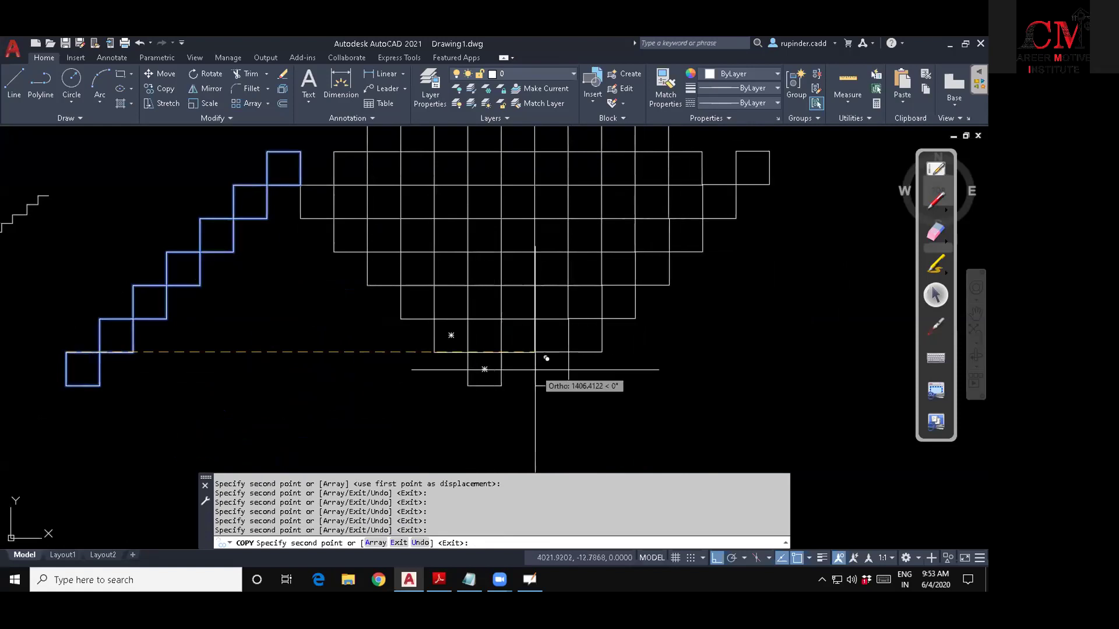
pyautogui.press('Escape')
pyautogui.press('Escape')
pyautogui.scroll(-3, 637, 374)
pyautogui.moveTo(636, 374)
pyautogui.mouseDown(button='middle')
pyautogui.moveTo(547, 382)
pyautogui.moveTo(547, 394)
pyautogui.mouseUp(button='middle')
pyautogui.scroll(2, 475, 382)
pyautogui.moveTo(444, 369); pyautogui.dragTo(435, 374, button='middle')
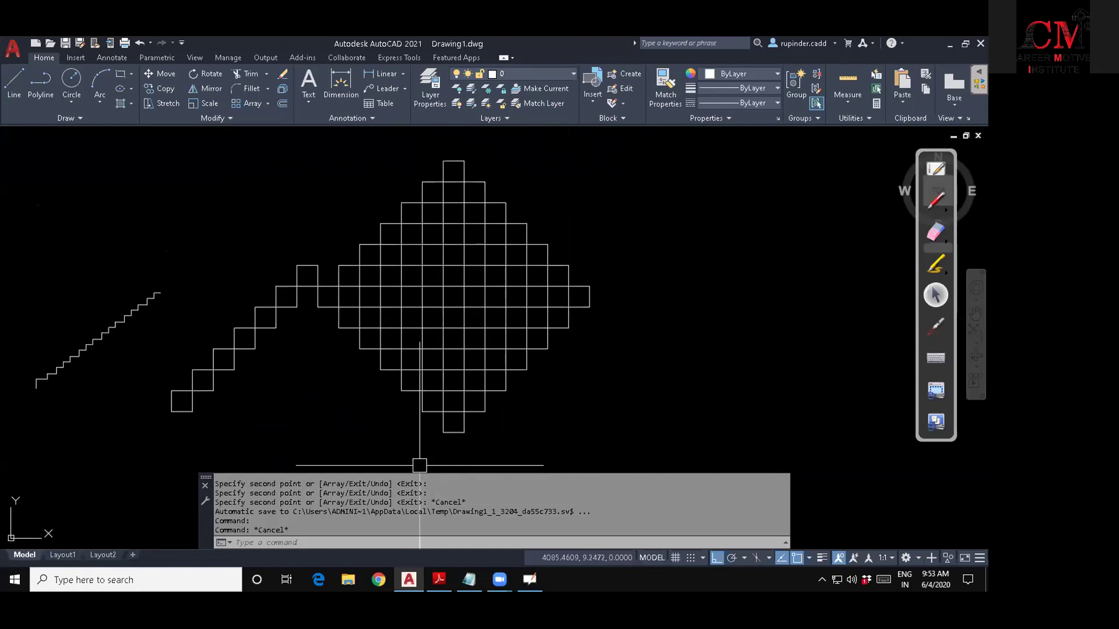
# Switch to the Day 3 notes in Notepad to check the list of modify commands, and return to the AutoCAD drawing.
pyautogui.moveTo(302, 392); pyautogui.dragTo(422, 365, button='middle')
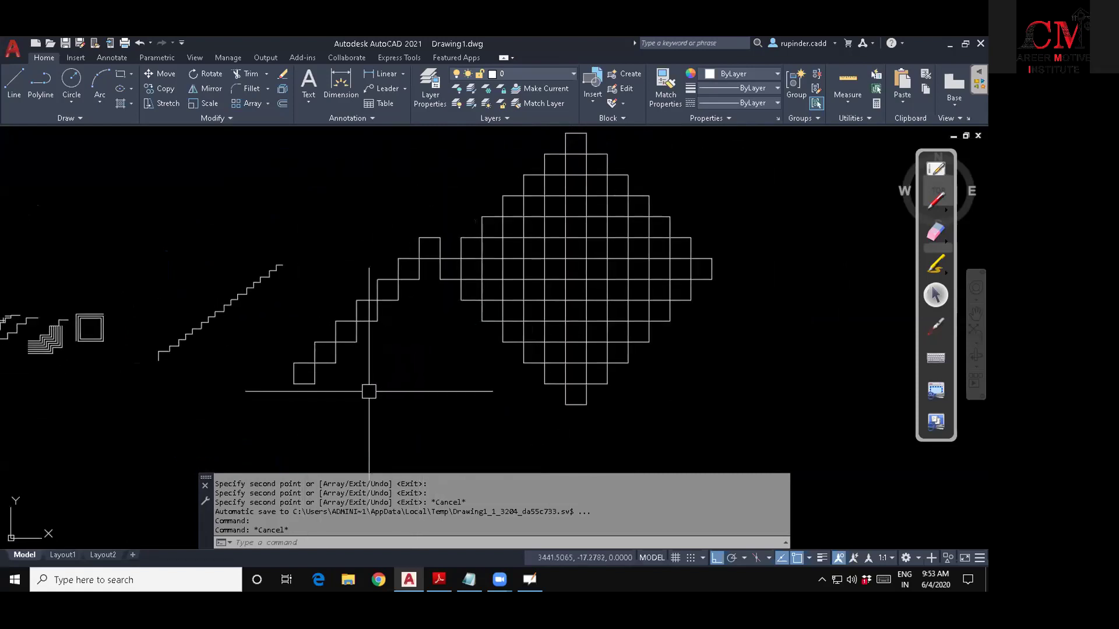
pyautogui.moveTo(366, 394); pyautogui.dragTo(422, 374, button='middle')
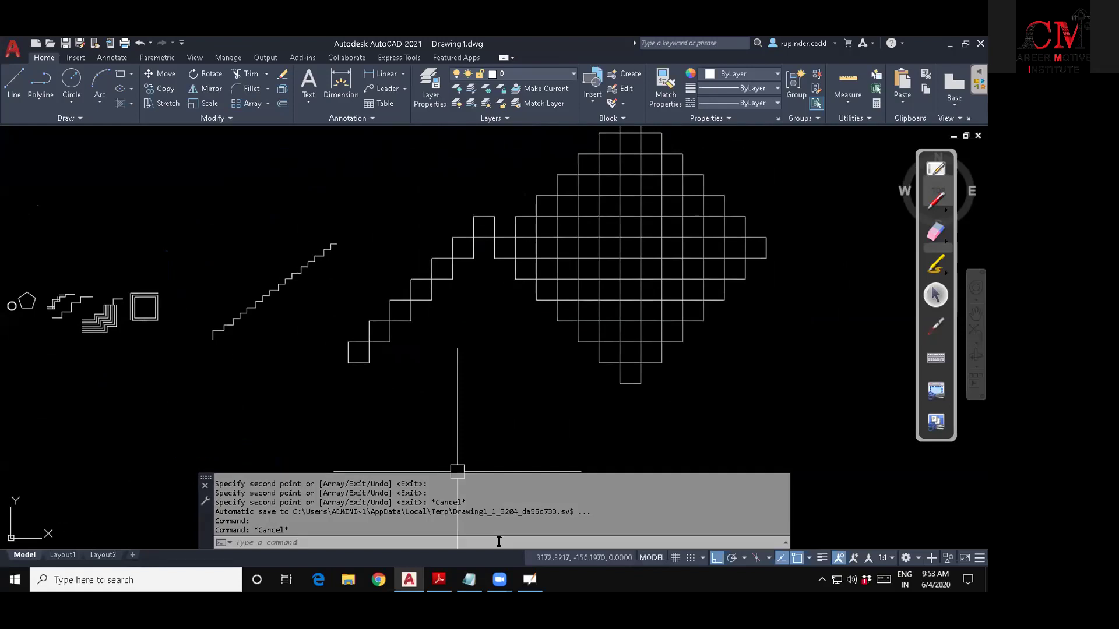
pyautogui.click(472, 573)
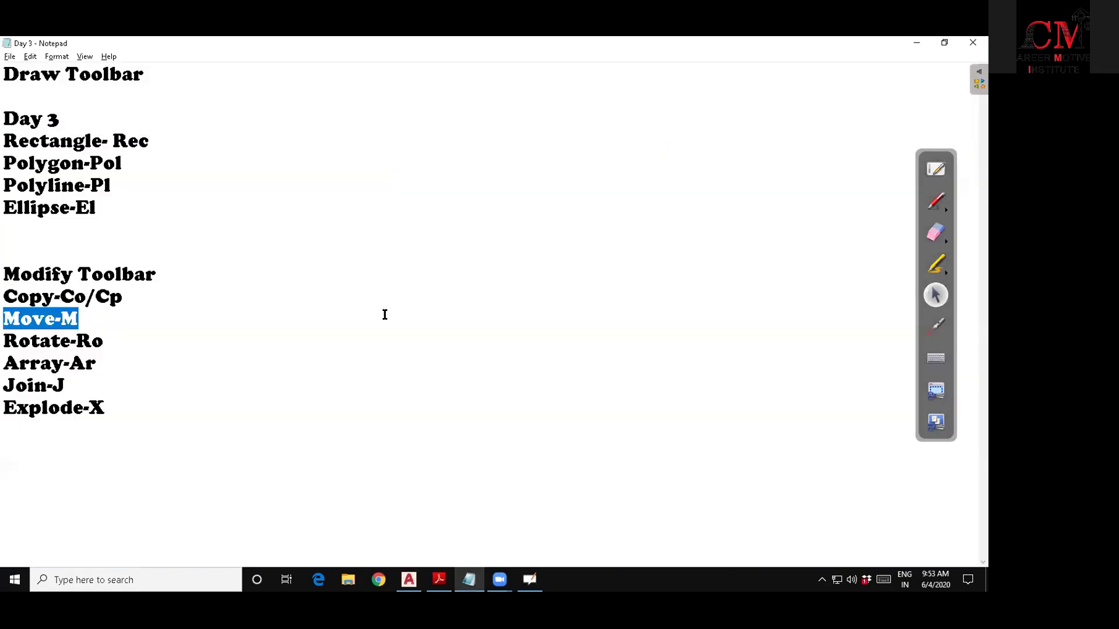
pyautogui.click(914, 45)
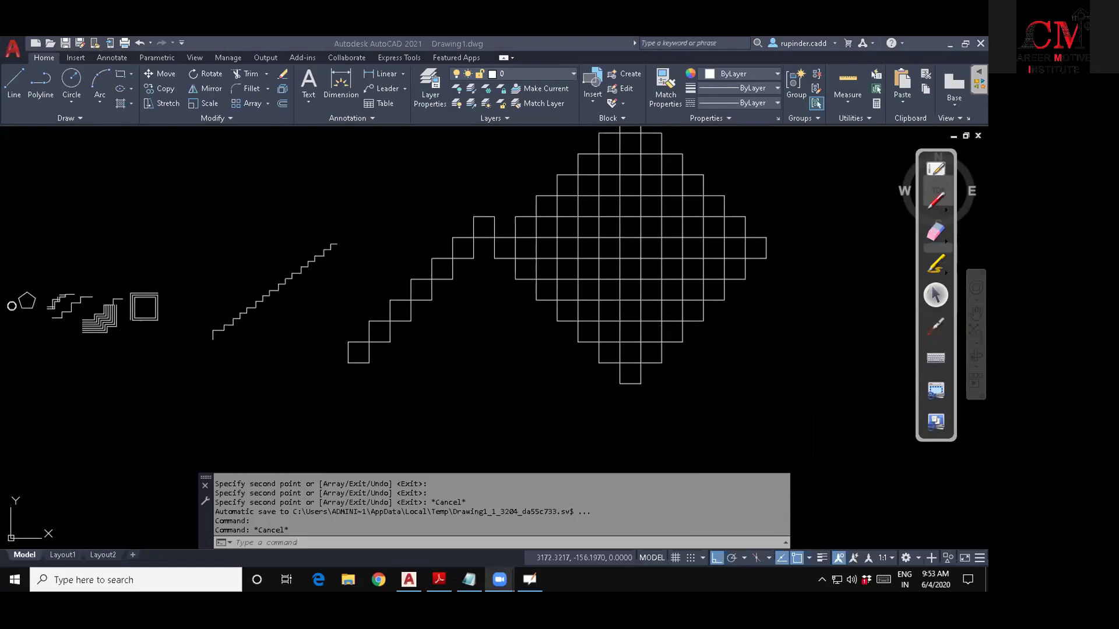
pyautogui.click(737, 357)
pyautogui.press('Escape')
pyautogui.press('Escape')
pyautogui.moveTo(740, 380); pyautogui.dragTo(691, 397, button='middle')
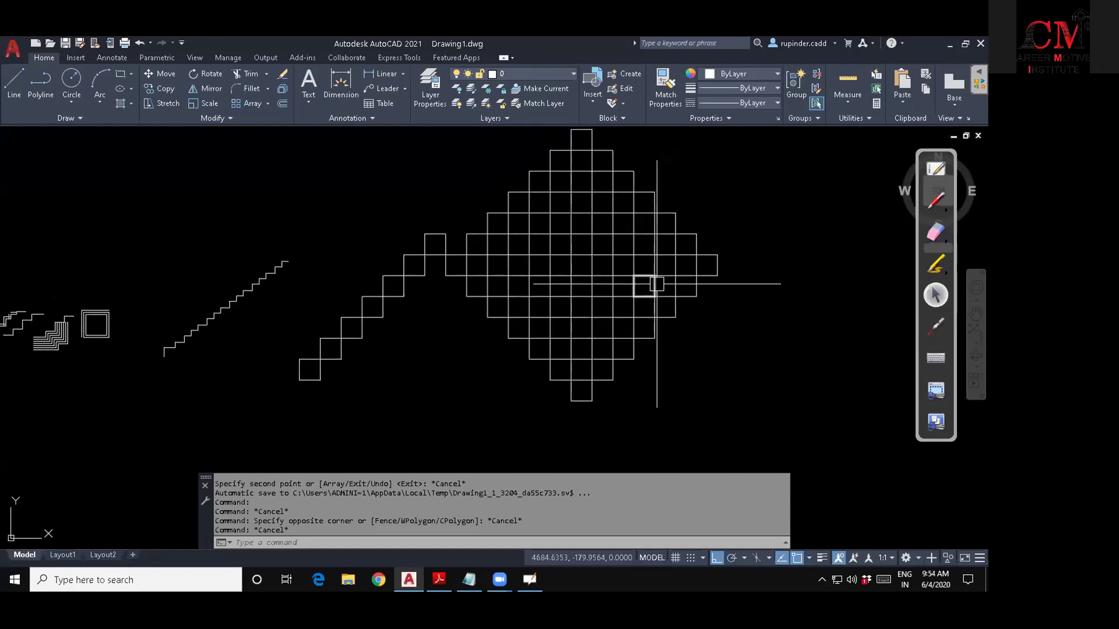
pyautogui.moveTo(749, 317)
pyautogui.mouseDown(button='middle')
pyautogui.moveTo(704, 358)
pyautogui.moveTo(668, 368)
pyautogui.mouseUp(button='middle')
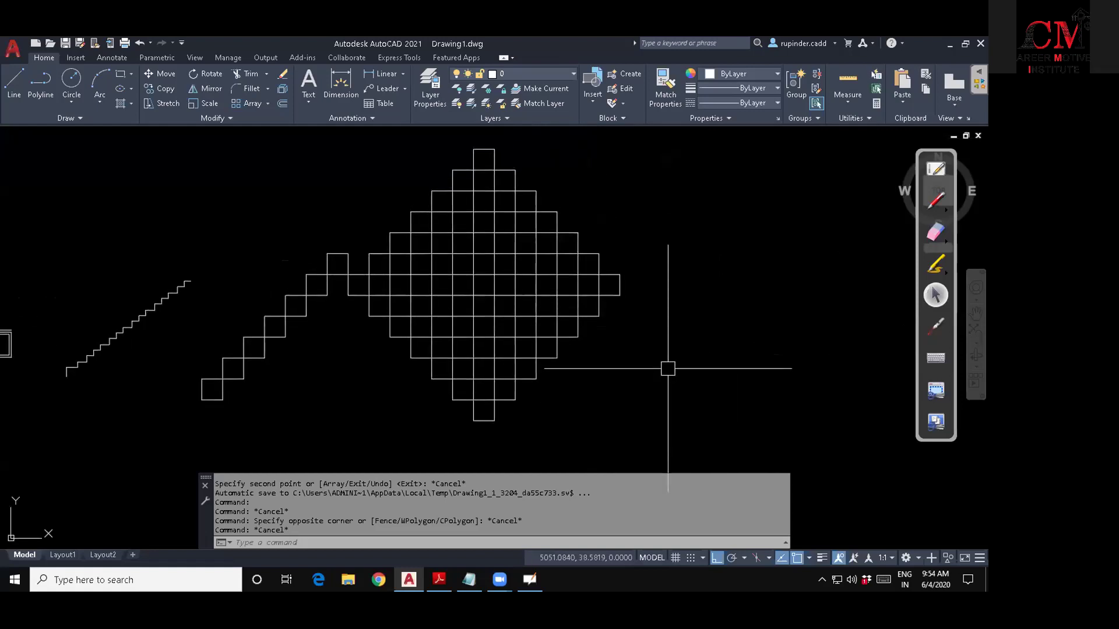
# Move the separate seven-square diagonal chain from its lowest square's upper-left corner to the lower-right corner of the diamond grid's bottom square.
pyautogui.press('Escape')
pyautogui.press('Escape')
pyautogui.press('Escape')
pyautogui.write('m')
pyautogui.press('Return')
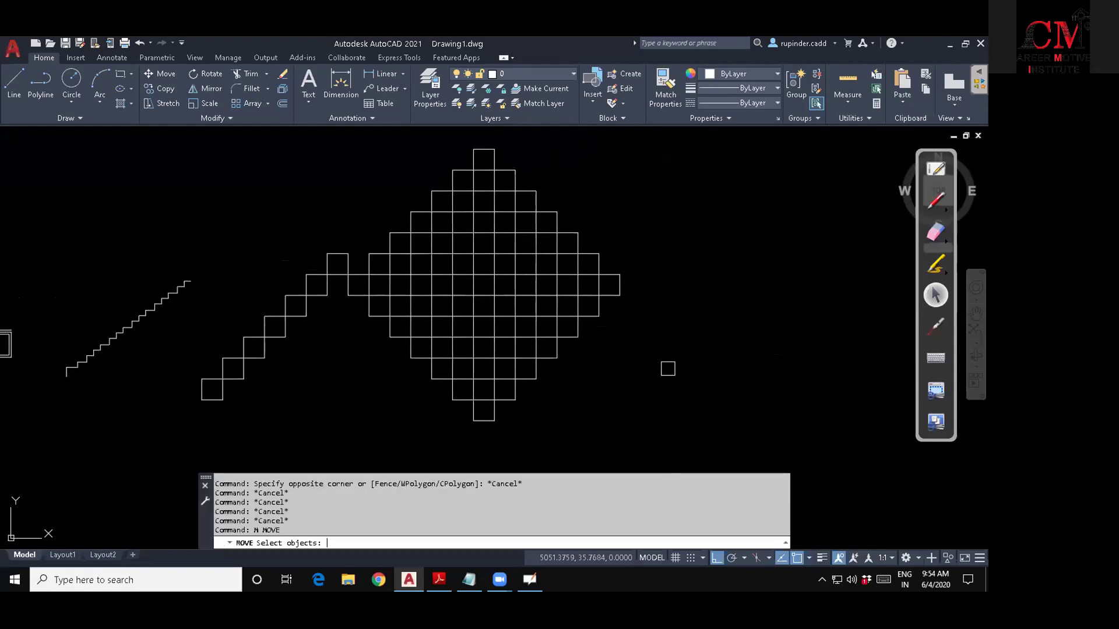
pyautogui.moveTo(472, 382); pyautogui.dragTo(528, 359, button='middle')
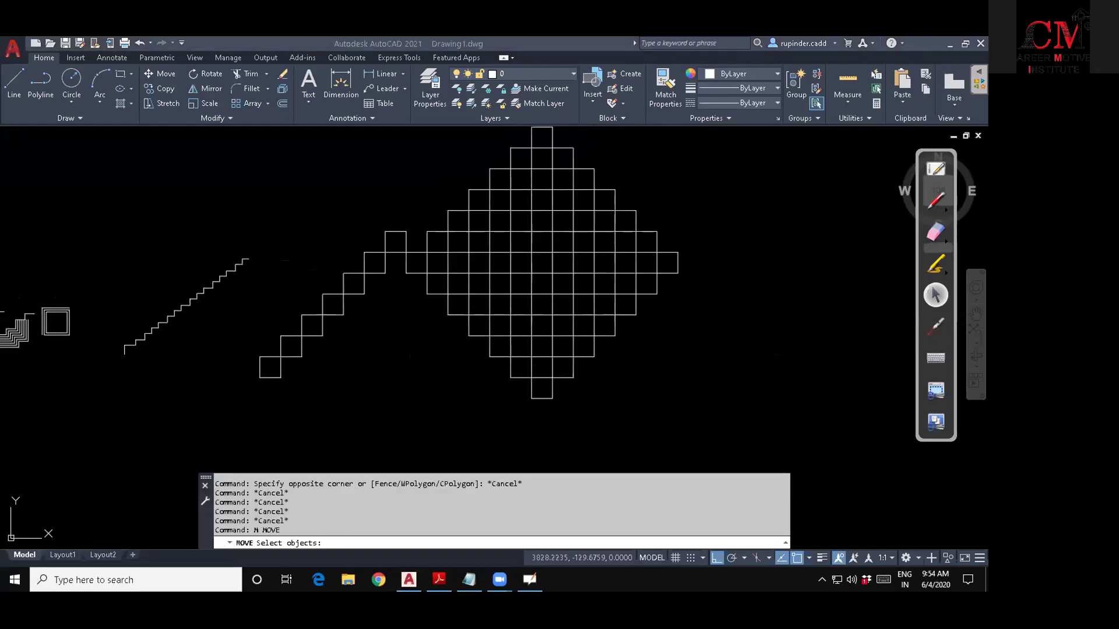
pyautogui.click(349, 408)
pyautogui.click(268, 362)
pyautogui.click(381, 383)
pyautogui.click(322, 284)
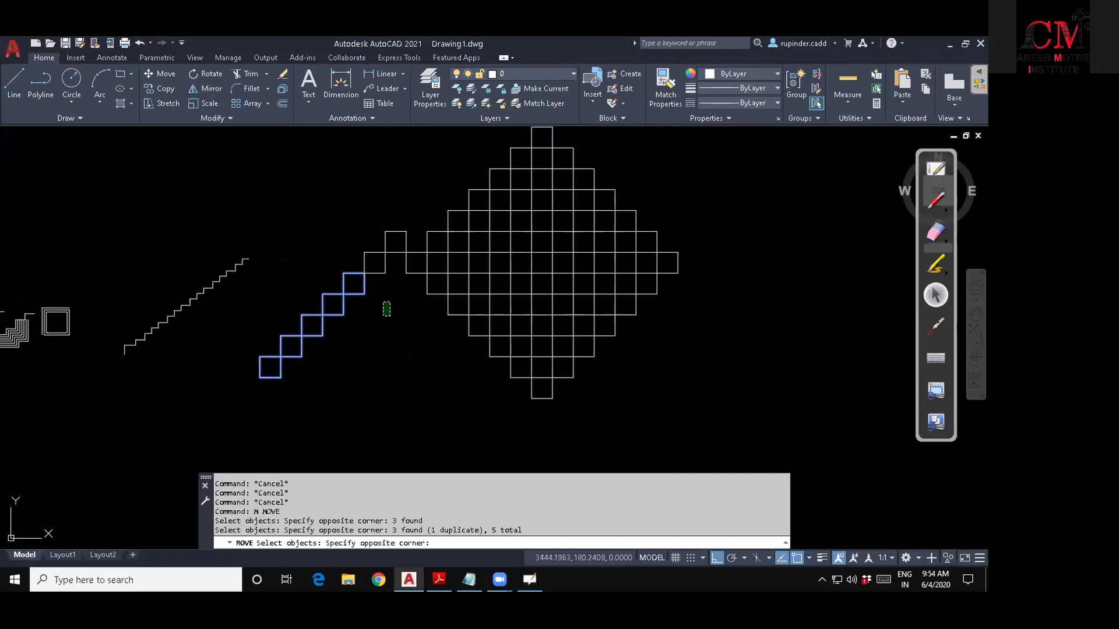
pyautogui.click(374, 264)
pyautogui.click(397, 231)
pyautogui.moveTo(356, 327); pyautogui.dragTo(339, 320, button='middle')
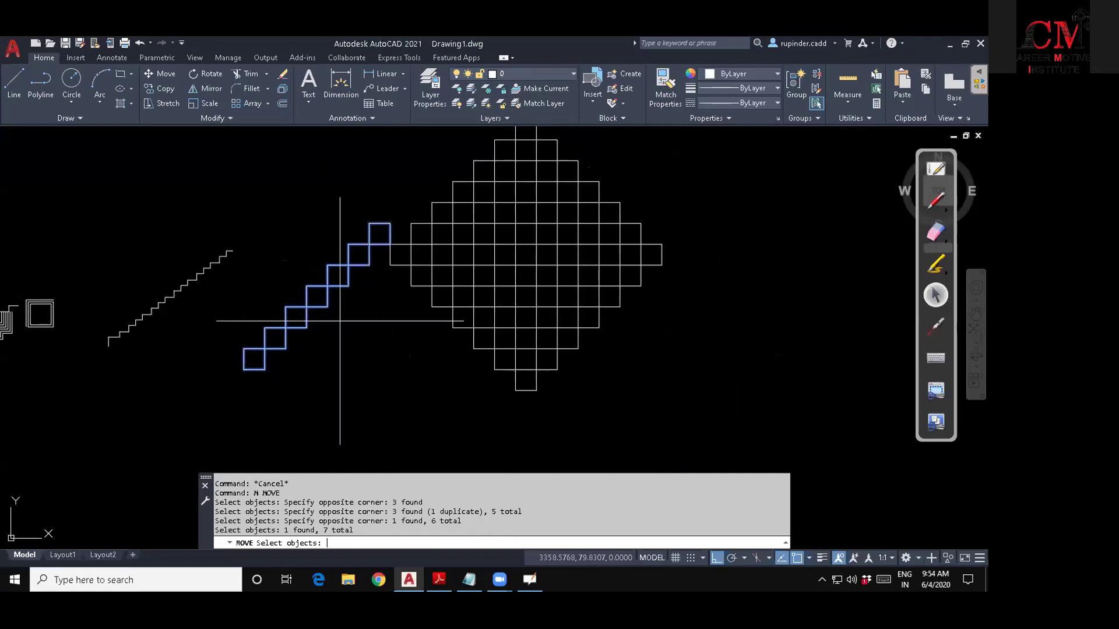
pyautogui.press('Return')
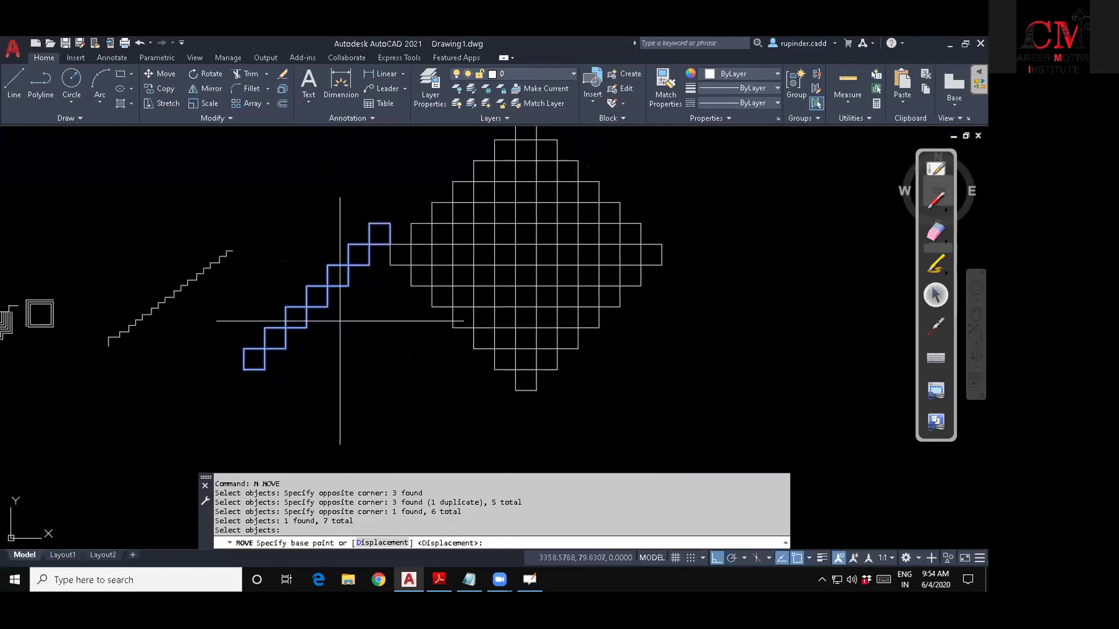
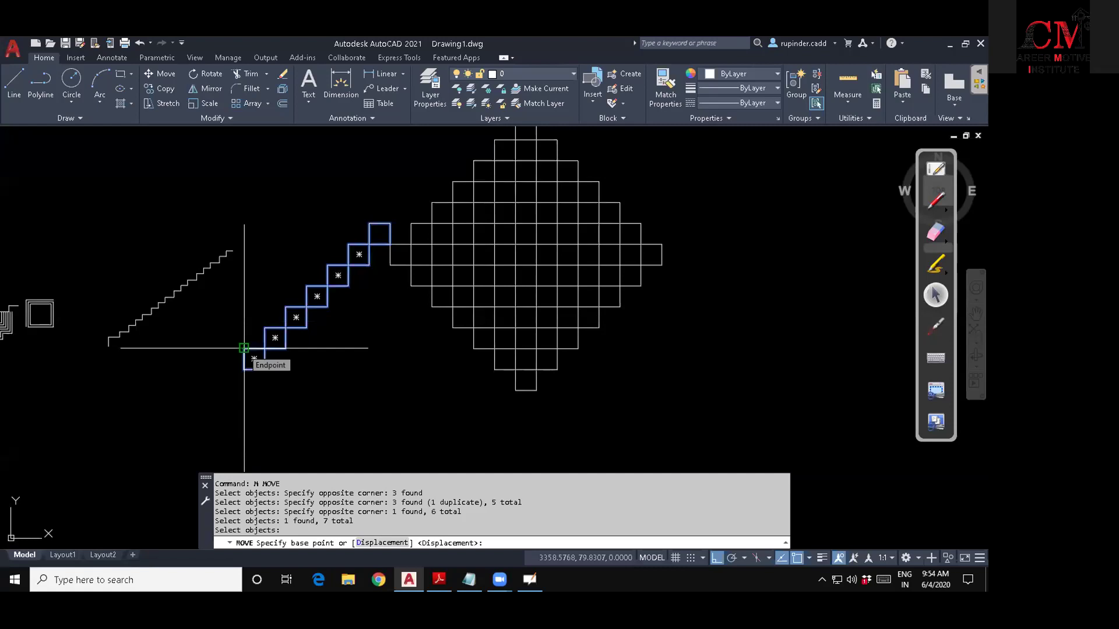
pyautogui.click(244, 348)
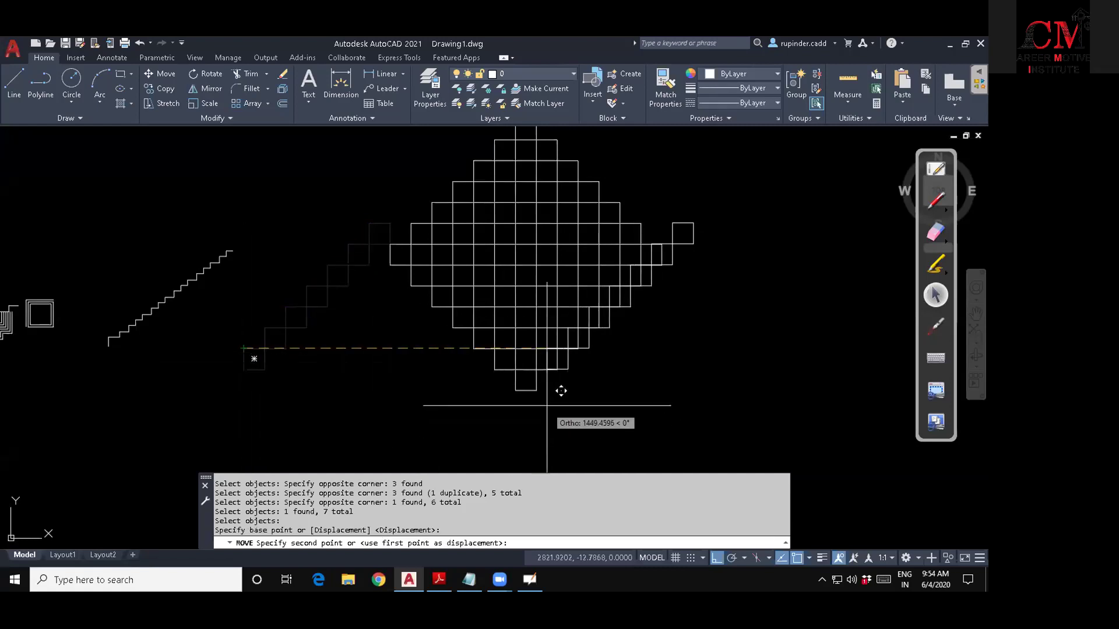
pyautogui.click(536, 390)
pyautogui.moveTo(724, 408); pyautogui.dragTo(589, 385, button='middle')
pyautogui.scroll(-2, 589, 386)
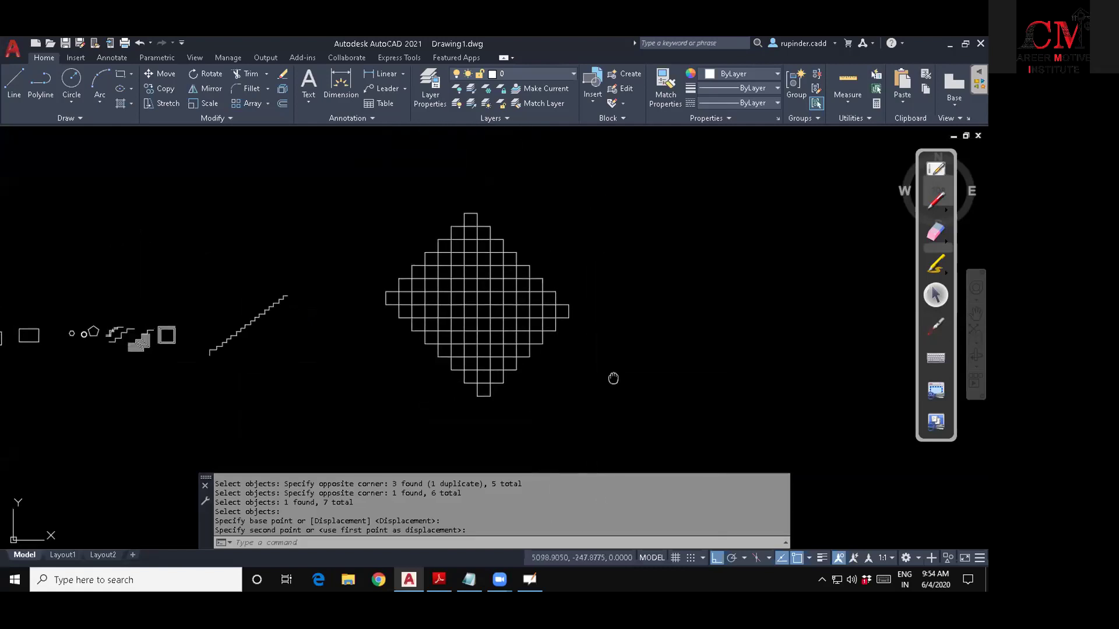
pyautogui.scroll(2, 242, 370)
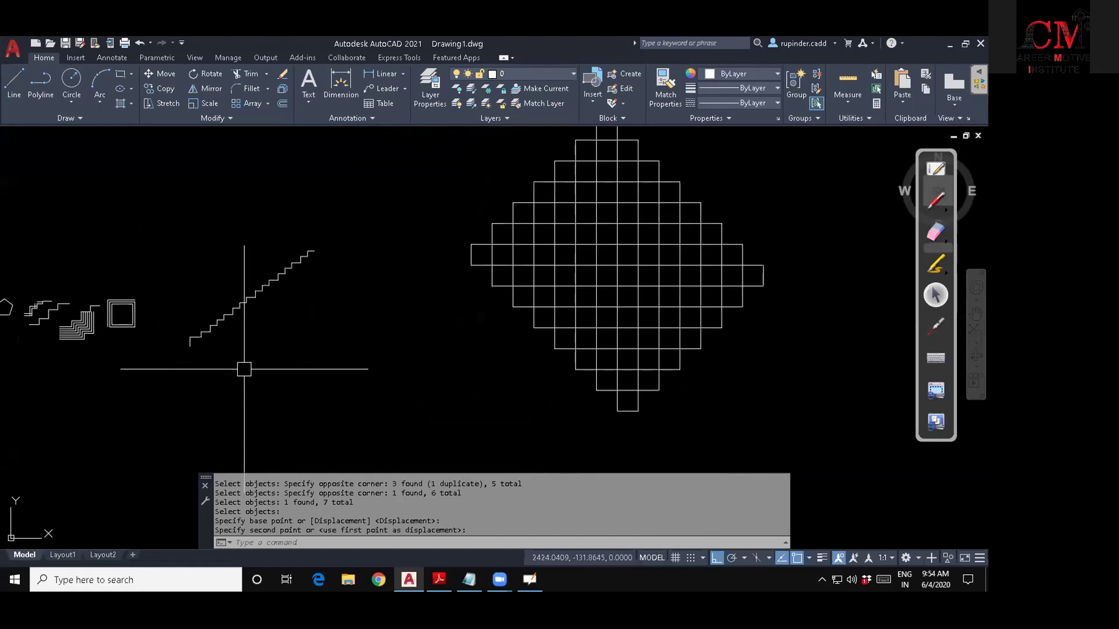
# Move the whole small-step staircase from its bottom end to the midpoint of the top edge of the diamond grid's topmost square.
pyautogui.press('Escape')
pyautogui.press('Escape')
pyautogui.press('Escape')
pyautogui.write('m')
pyautogui.press('Return')
pyautogui.click(425, 394)
pyautogui.click(298, 231)
pyautogui.click(317, 425)
pyautogui.click(257, 327)
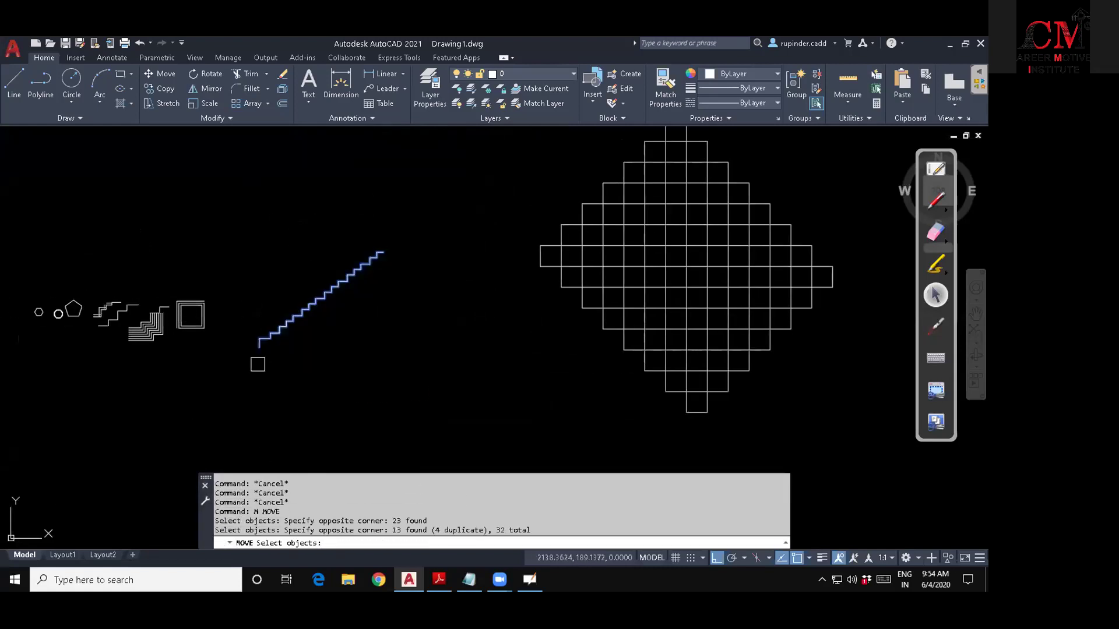
pyautogui.scroll(2, 265, 374)
pyautogui.press('Return')
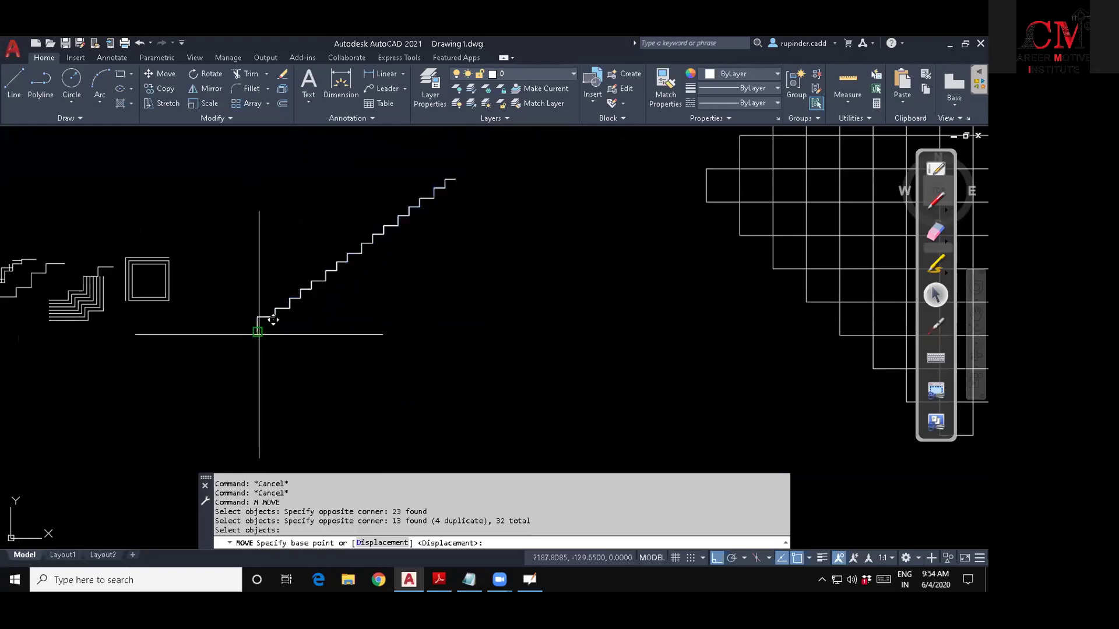
pyautogui.click(258, 330)
pyautogui.scroll(-3, 402, 346)
pyautogui.scroll(2, 452, 274)
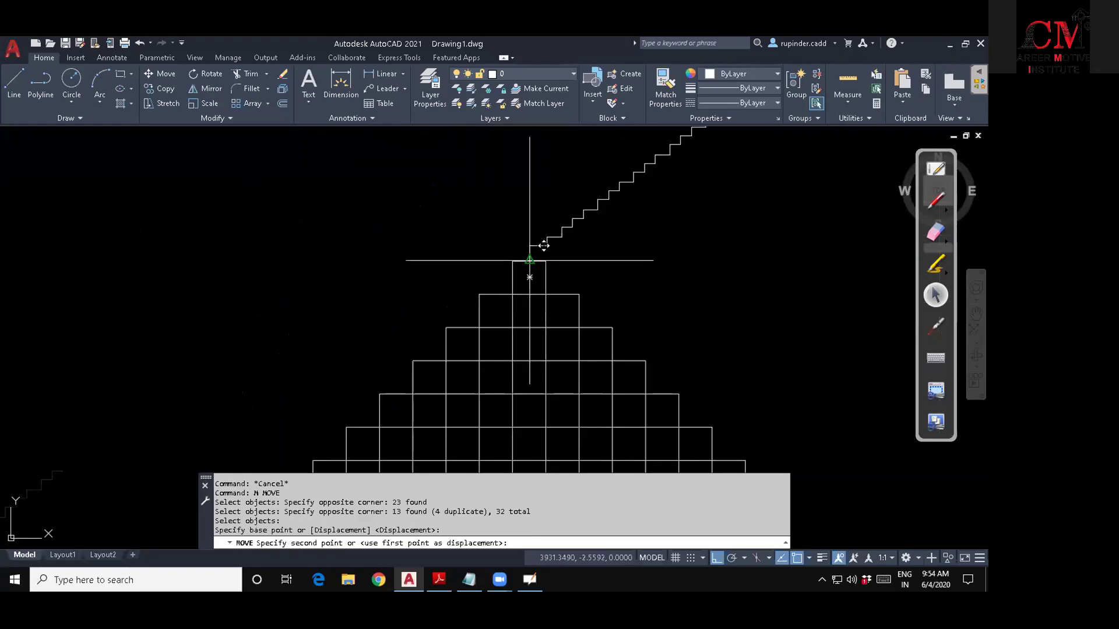
pyautogui.click(528, 260)
pyautogui.press('Escape')
pyautogui.scroll(-1, 604, 262)
pyautogui.moveTo(720, 292)
pyautogui.mouseDown(button='middle')
pyautogui.moveTo(715, 303)
pyautogui.moveTo(628, 321)
pyautogui.moveTo(622, 300)
pyautogui.moveTo(733, 243)
pyautogui.mouseUp(button='middle')
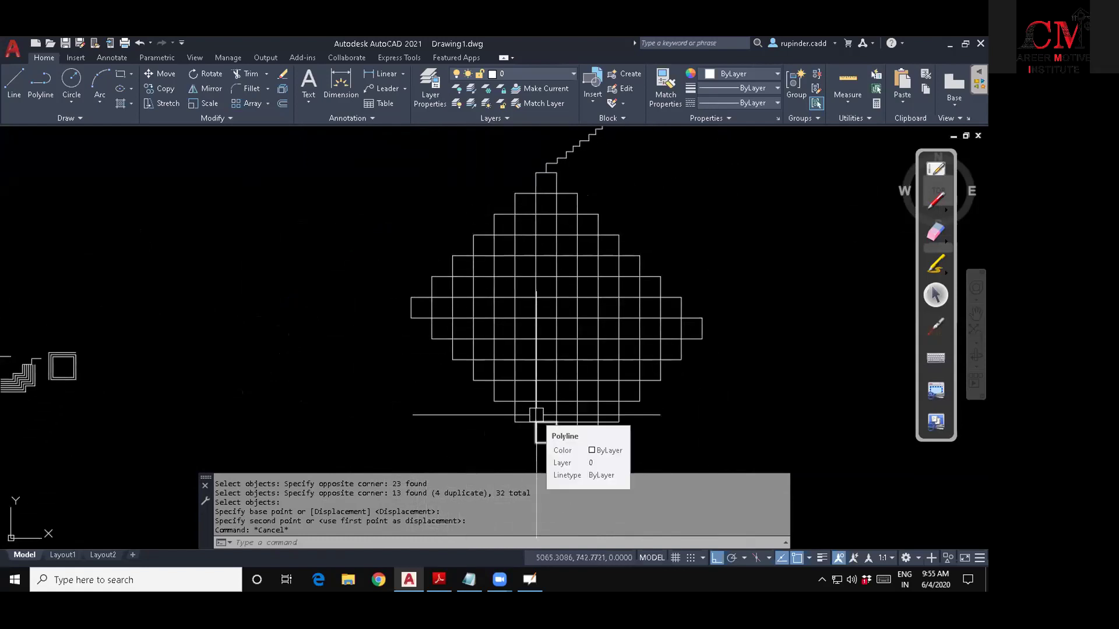
# Switch to the Day 3 notes in Notepad, highlight the Ellipse-El entry, and return to the AutoCAD drawing.
pyautogui.click(472, 582)
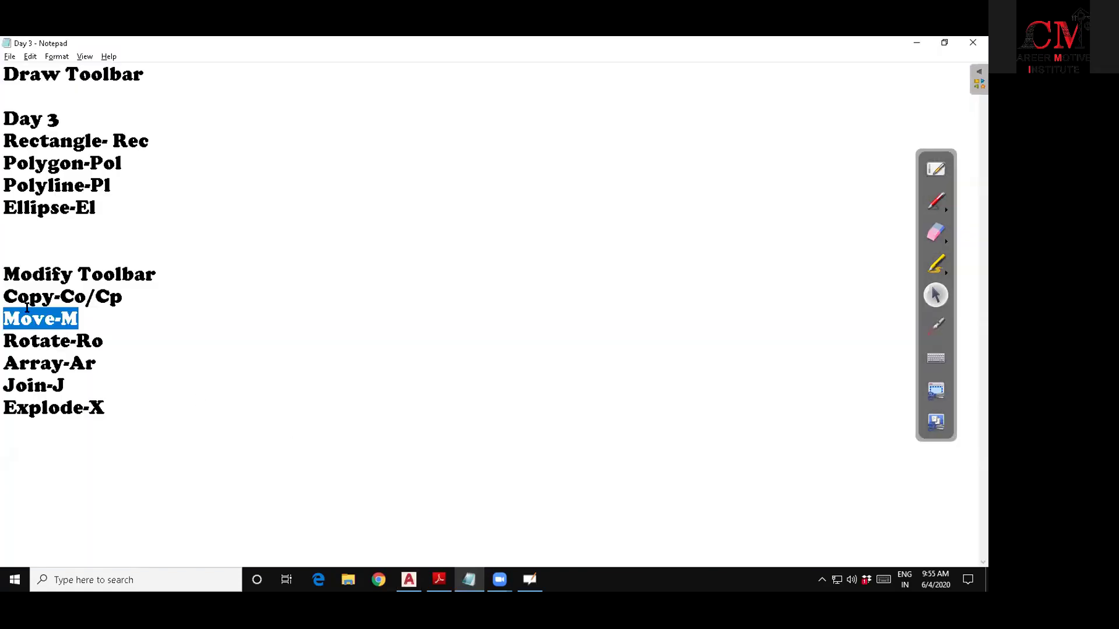
pyautogui.moveTo(96, 208); pyautogui.dragTo(5, 211)
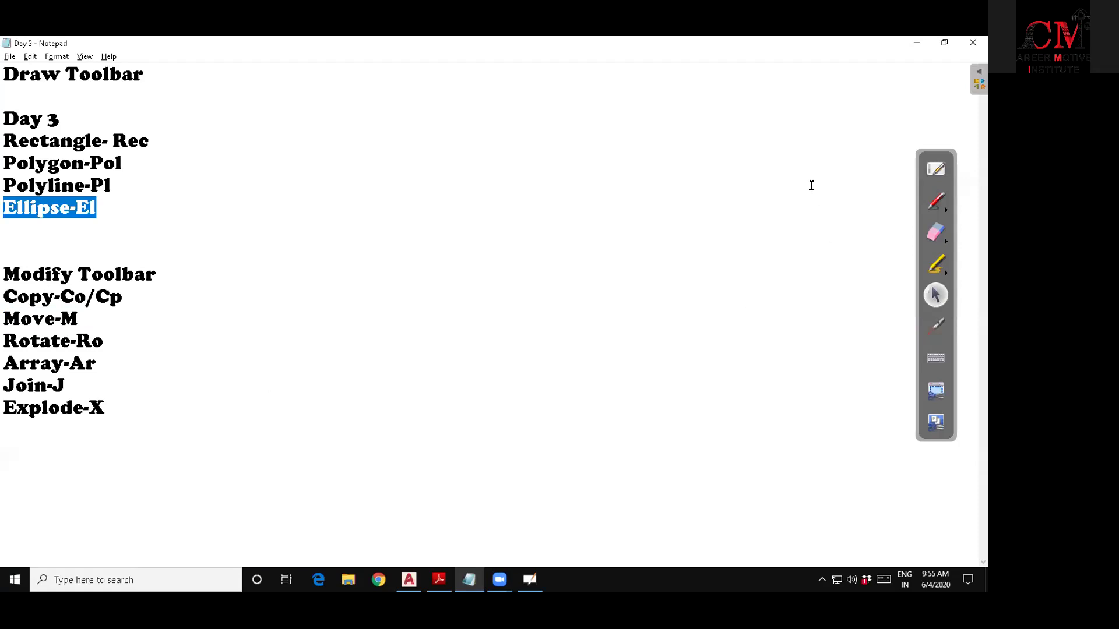
pyautogui.click(909, 45)
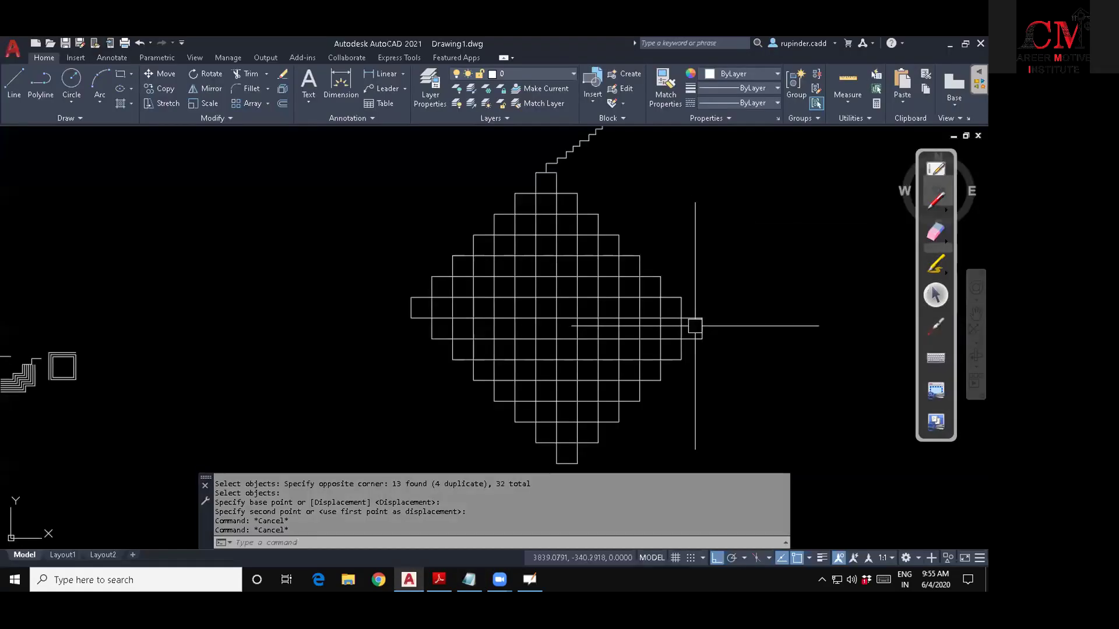
pyautogui.scroll(-2, 411, 374)
pyautogui.moveTo(318, 372); pyautogui.dragTo(222, 374, button='middle')
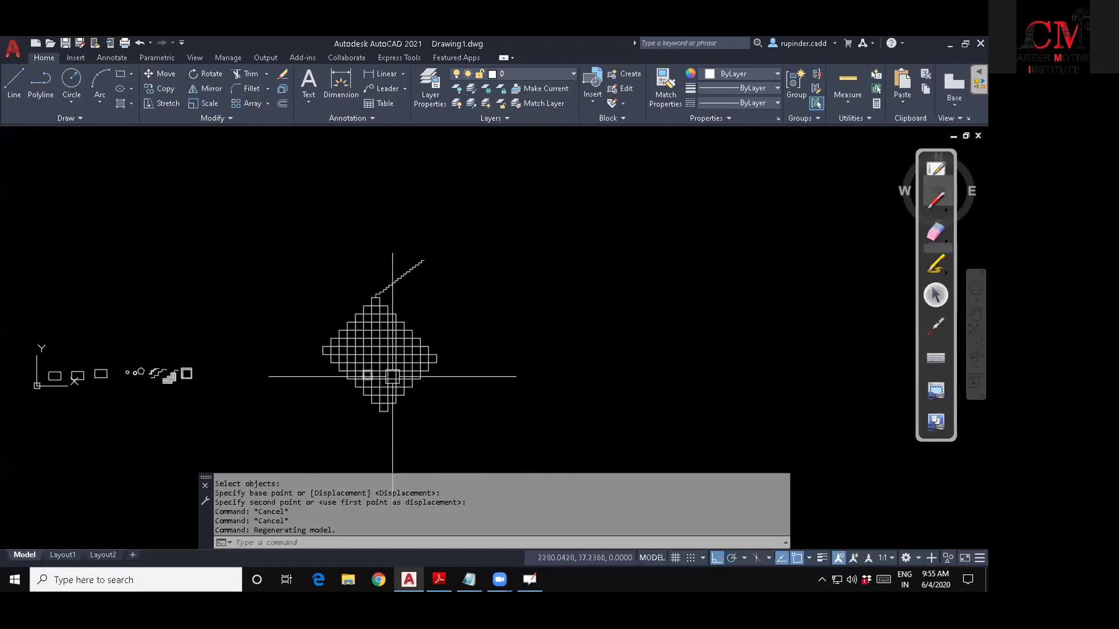
pyautogui.moveTo(407, 374); pyautogui.dragTo(285, 376, button='middle')
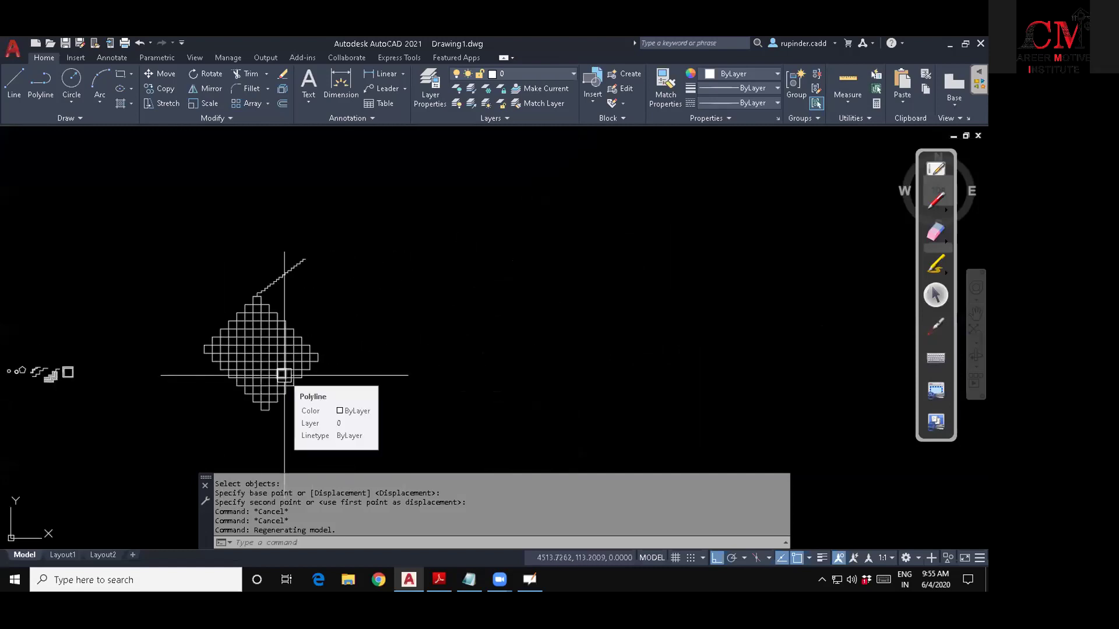
pyautogui.moveTo(393, 359); pyautogui.dragTo(288, 350, button='middle')
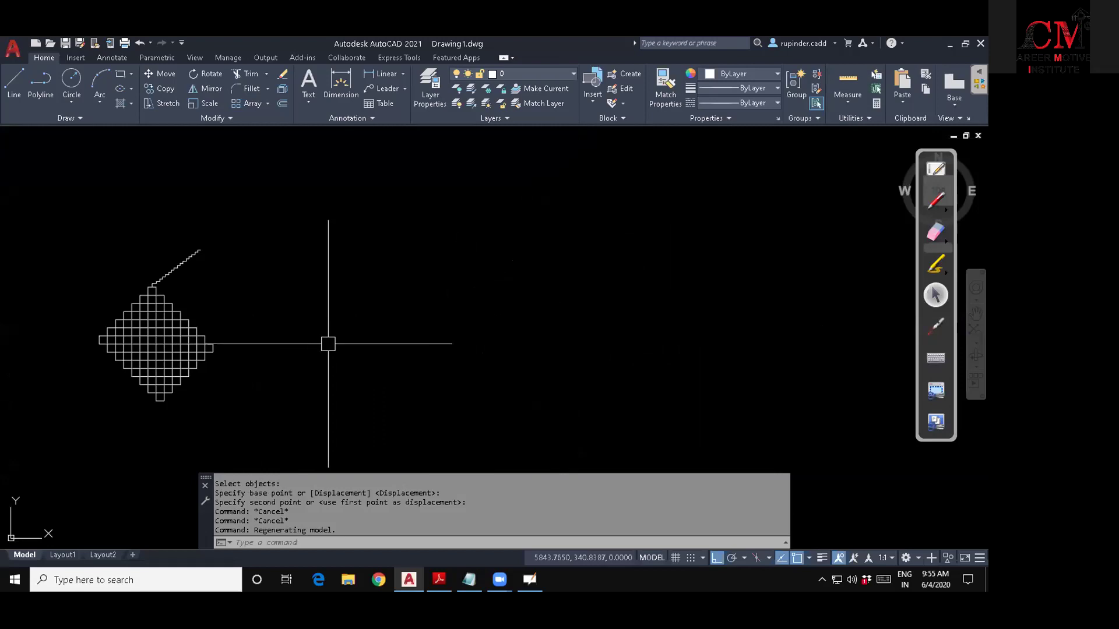
pyautogui.press('Escape')
pyautogui.press('Escape')
pyautogui.press('Escape')
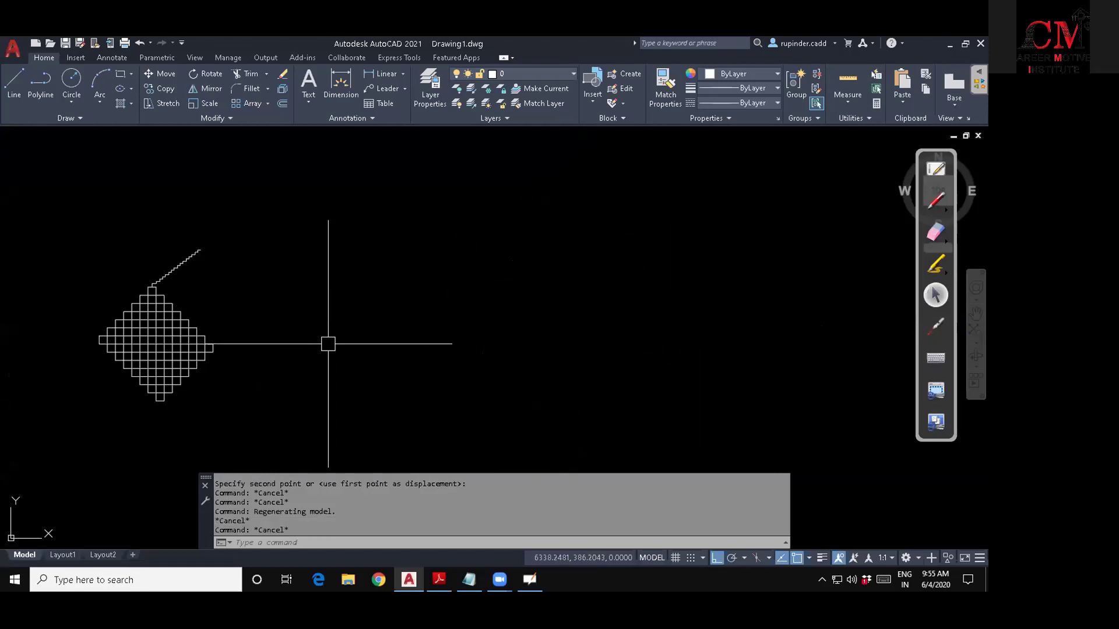
pyautogui.write('el')
pyautogui.press('Return')
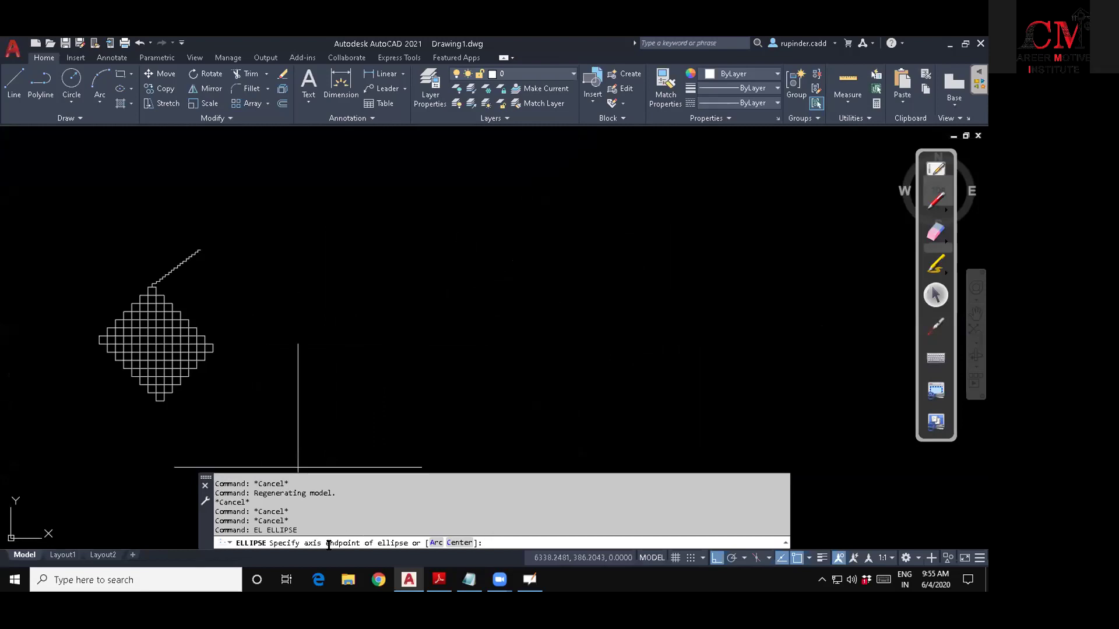
pyautogui.moveTo(462, 407); pyautogui.dragTo(378, 394, button='middle')
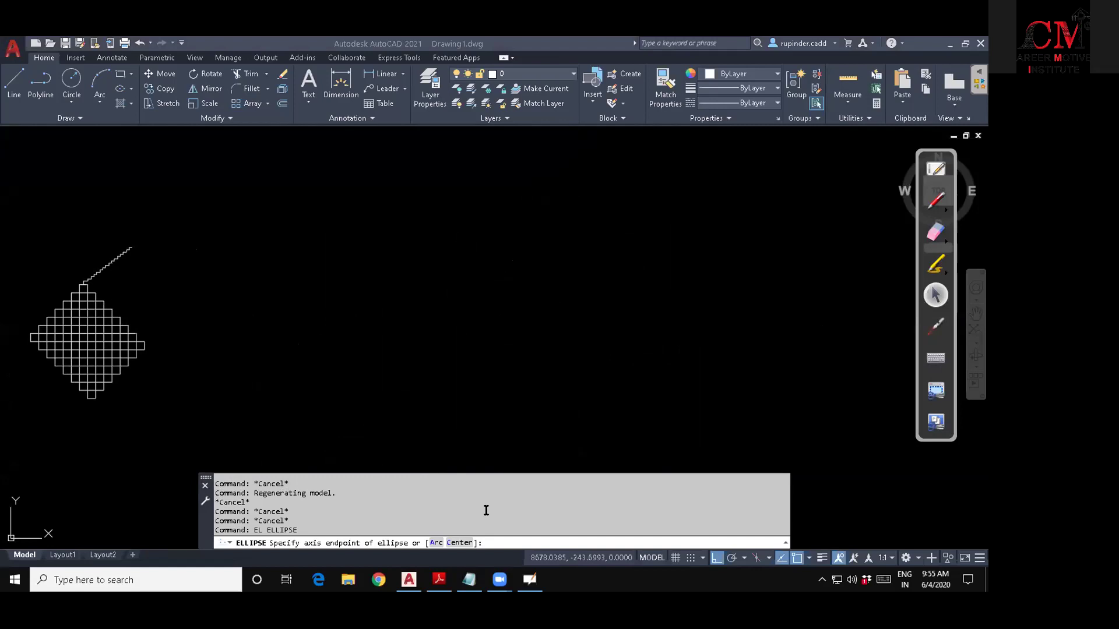
pyautogui.press('Escape')
pyautogui.press('Escape')
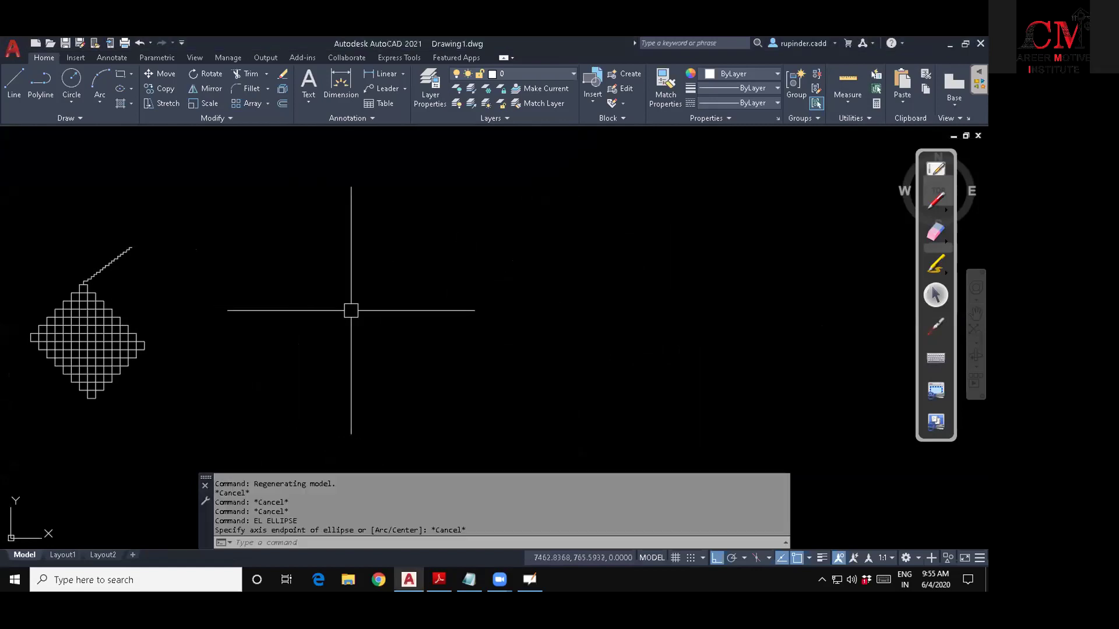
# Draw a horizontal ellipse in the empty area with a 150-unit axis and a distance of 25 to the other axis.
pyautogui.write('EL')
pyautogui.press('Return')
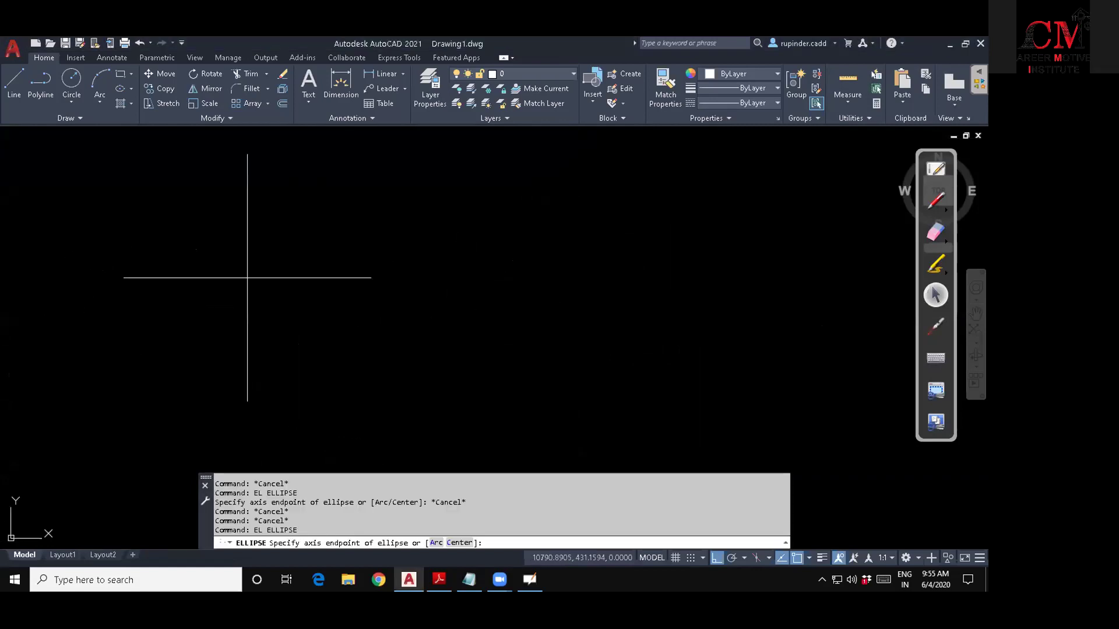
pyautogui.click(226, 275)
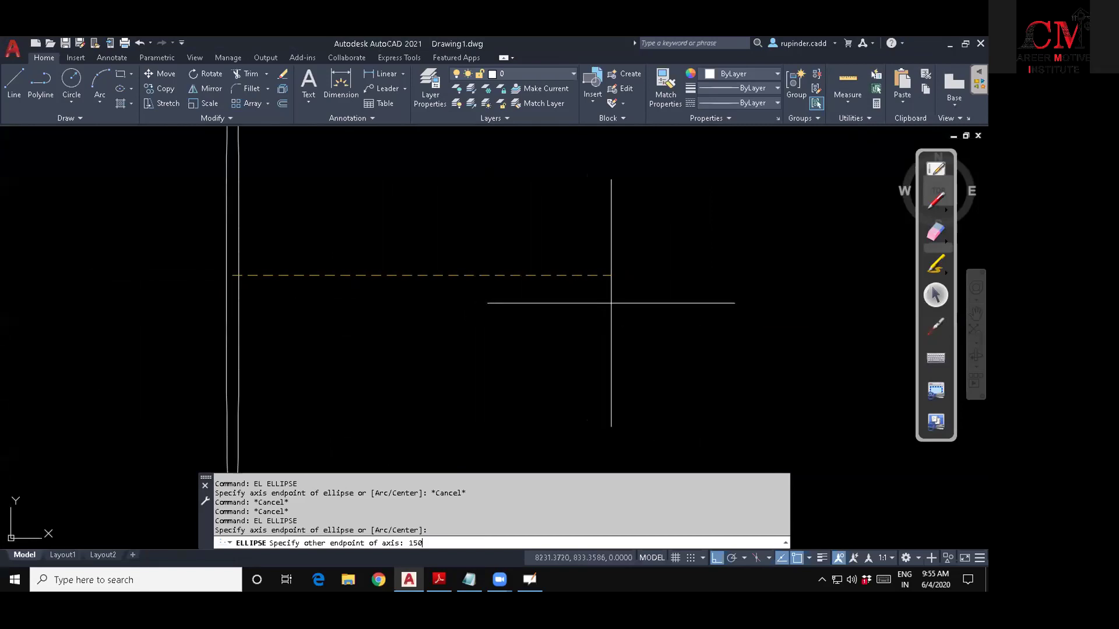
pyautogui.press('Return')
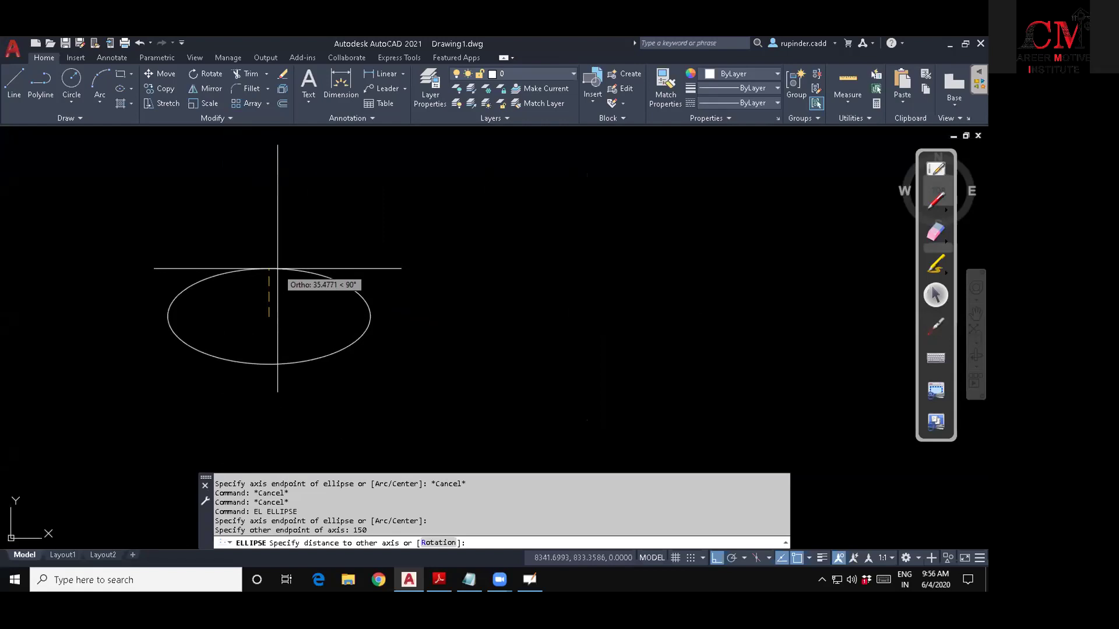
pyautogui.write('25')
pyautogui.press('Return')
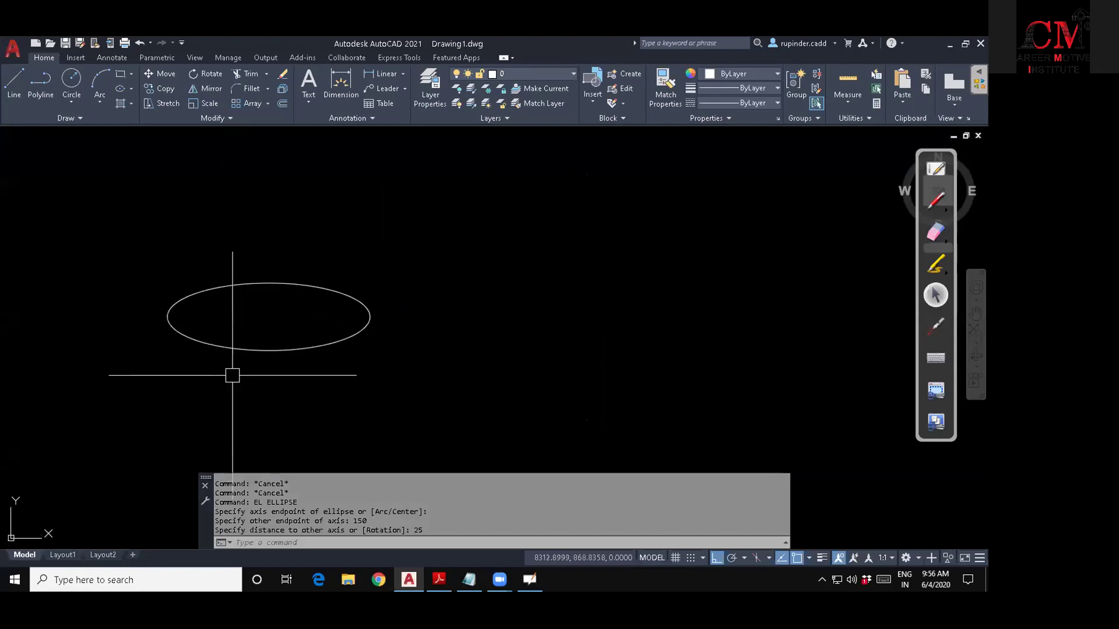
pyautogui.press('F1')
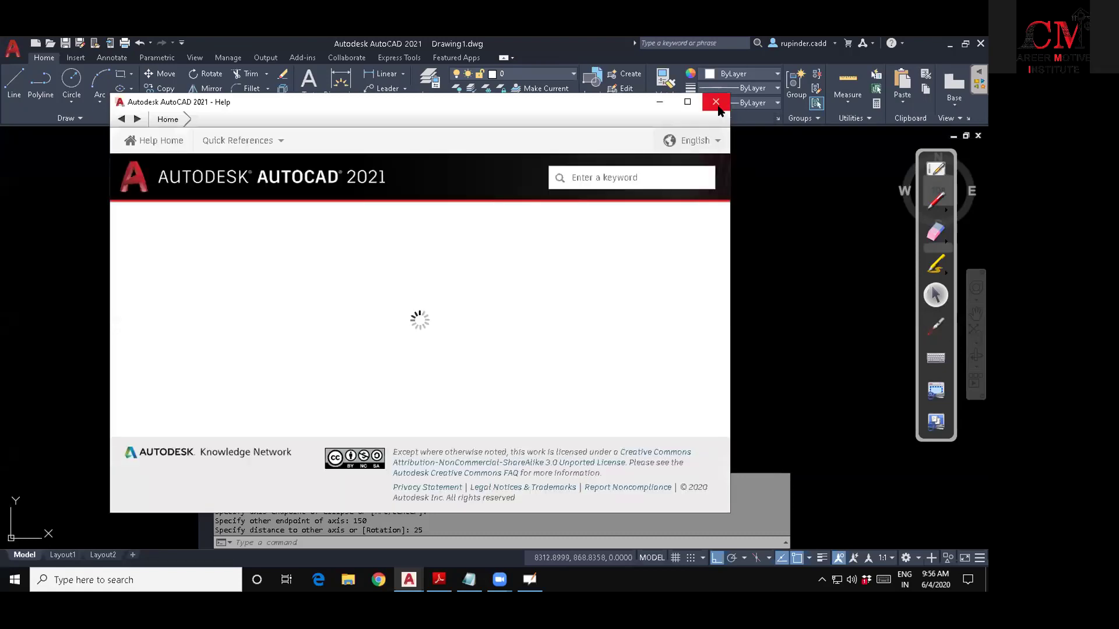
pyautogui.click(718, 100)
pyautogui.press('Escape')
pyautogui.press('Escape')
pyautogui.press('Escape')
pyautogui.write('el')
pyautogui.press('Return')
pyautogui.moveTo(627, 299); pyautogui.dragTo(464, 306, button='middle')
pyautogui.click(496, 379)
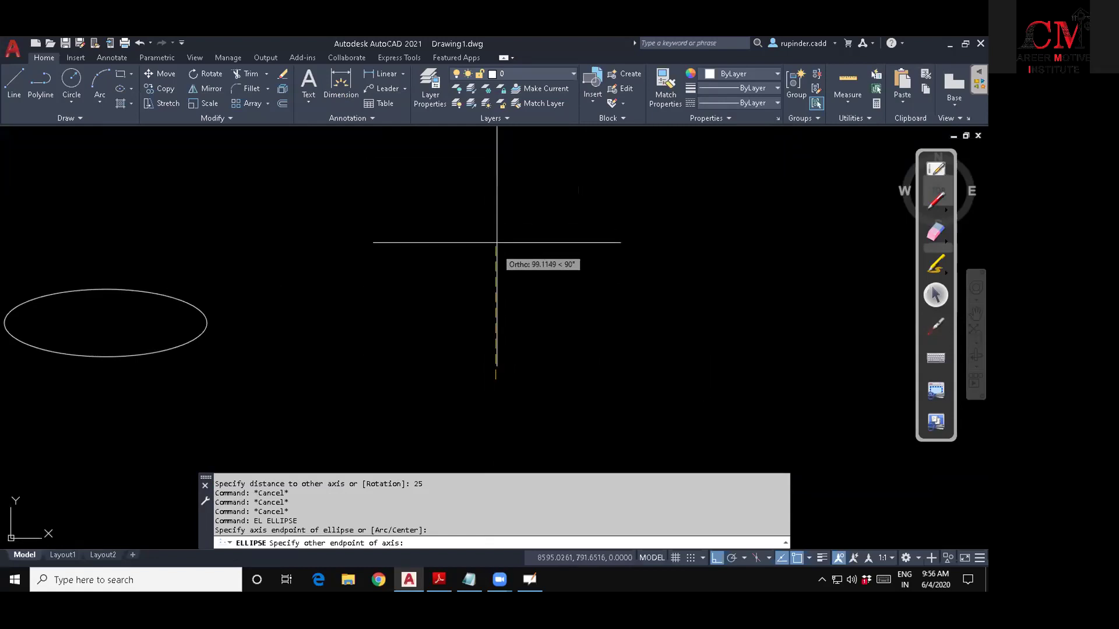
pyautogui.write('1')
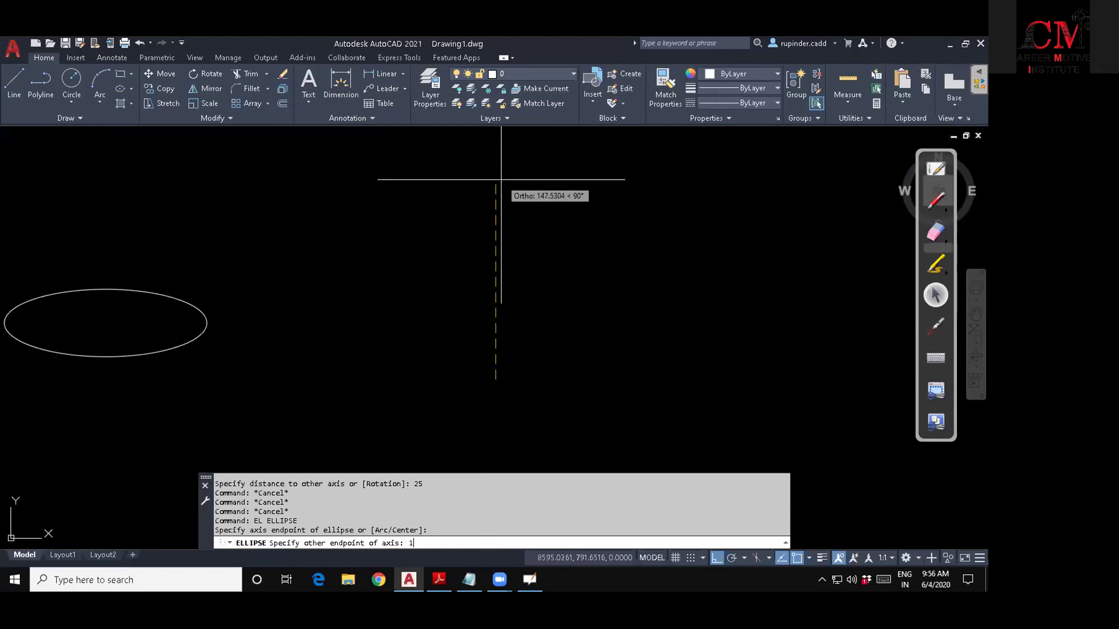
pyautogui.write('5')
pyautogui.press('Return')
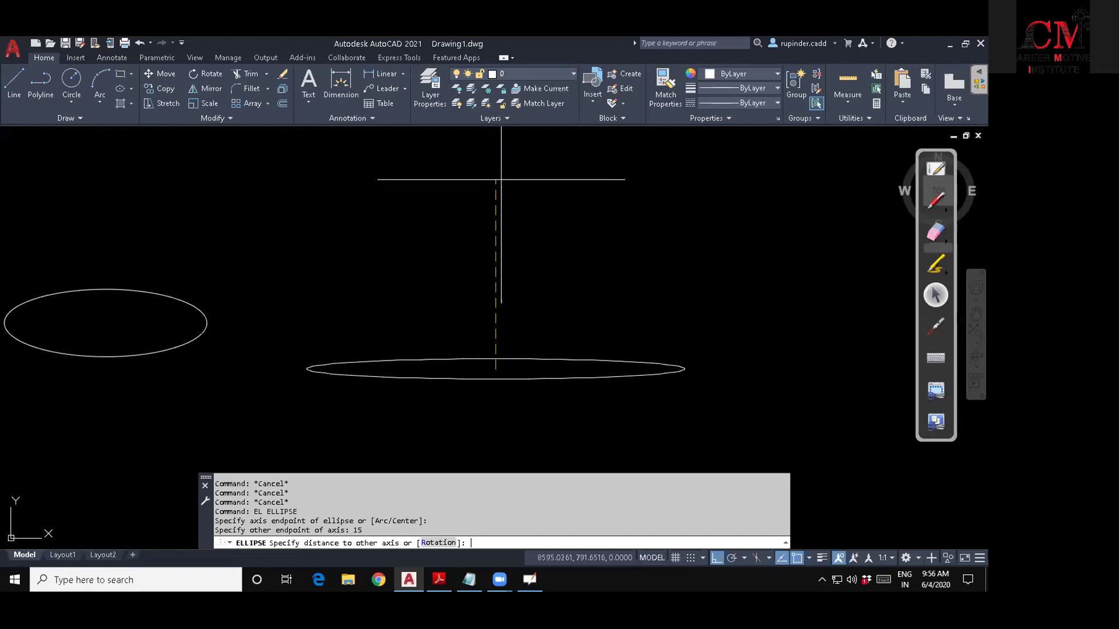
pyautogui.press('Escape')
pyautogui.press('Escape')
pyautogui.press('Escape')
pyautogui.press('Escape')
# Draw a vertical ellipse in the empty area with a 150-unit axis and a distance of 20 to the other axis.
pyautogui.write('el')
pyautogui.press('Return')
pyautogui.click(487, 367)
pyautogui.write('150')
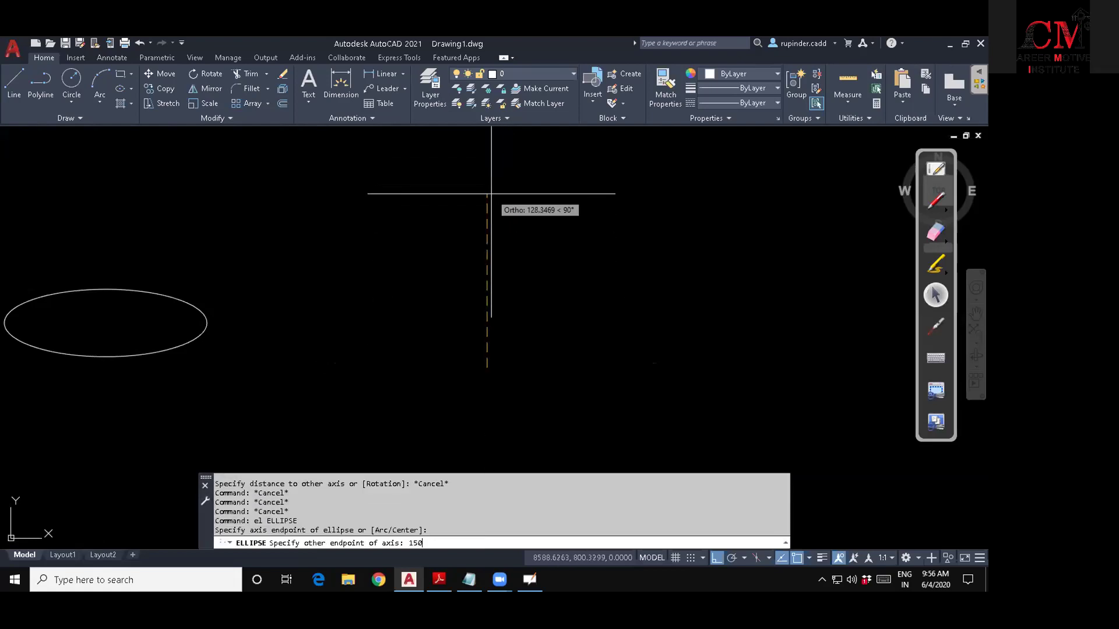
pyautogui.press('Return')
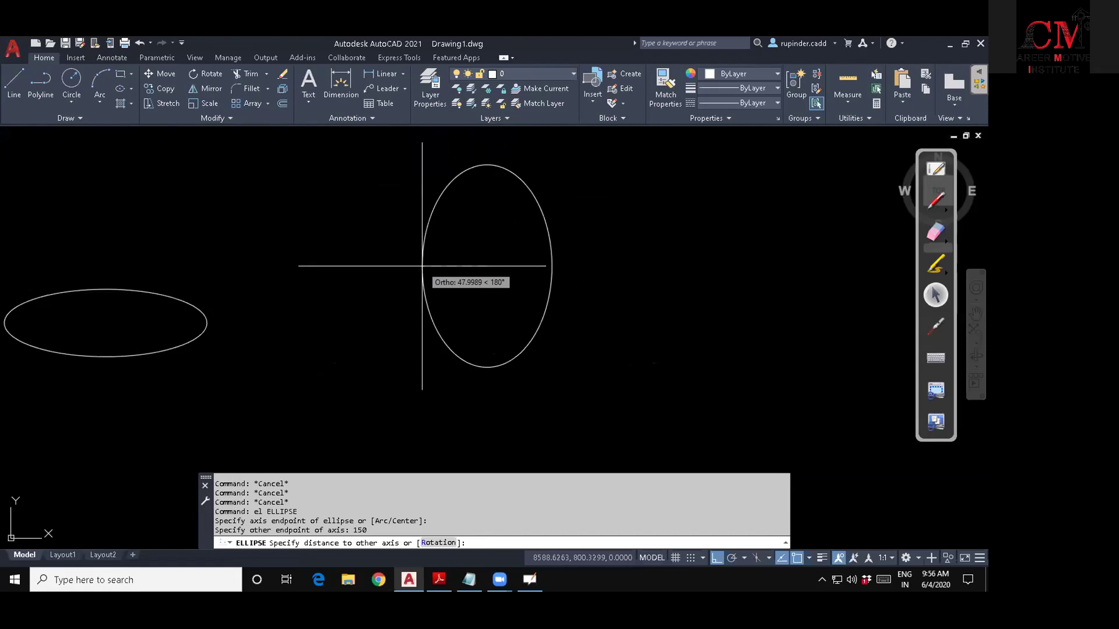
pyautogui.write('20')
pyautogui.press('Return')
pyautogui.press('Escape')
pyautogui.press('Escape')
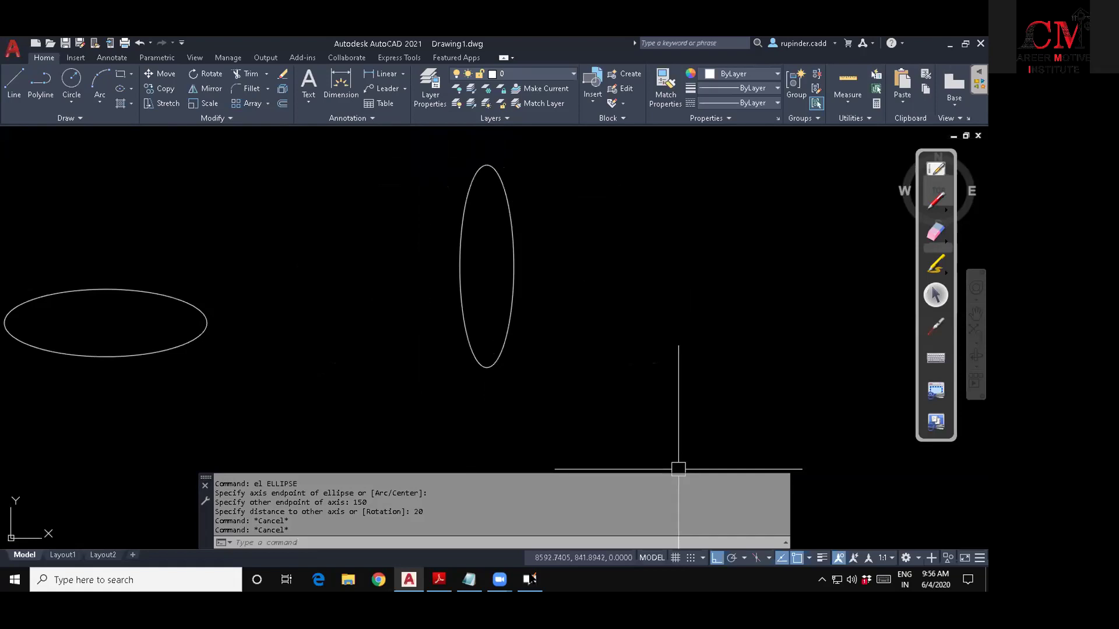
# Switch to the Day 3 notes in Notepad, highlight the Array-Ar entry, and return to the AutoCAD drawing.
pyautogui.scroll(-4, 586, 358)
pyautogui.press('Escape')
pyautogui.press('Escape')
pyautogui.moveTo(439, 406); pyautogui.dragTo(644, 342, button='middle')
pyautogui.scroll(-6, 597, 340)
pyautogui.moveTo(465, 352); pyautogui.dragTo(633, 300, button='middle')
pyautogui.moveTo(507, 320); pyautogui.dragTo(722, 250, button='middle')
pyautogui.press('Escape')
pyautogui.press('Escape')
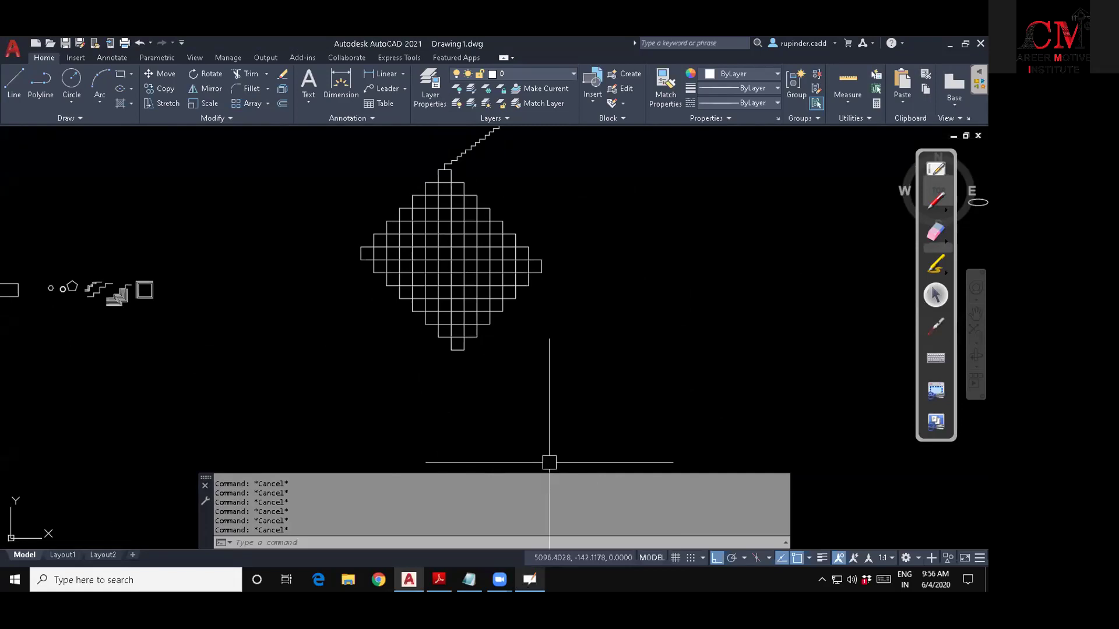
pyautogui.moveTo(97, 364); pyautogui.dragTo(5, 359)
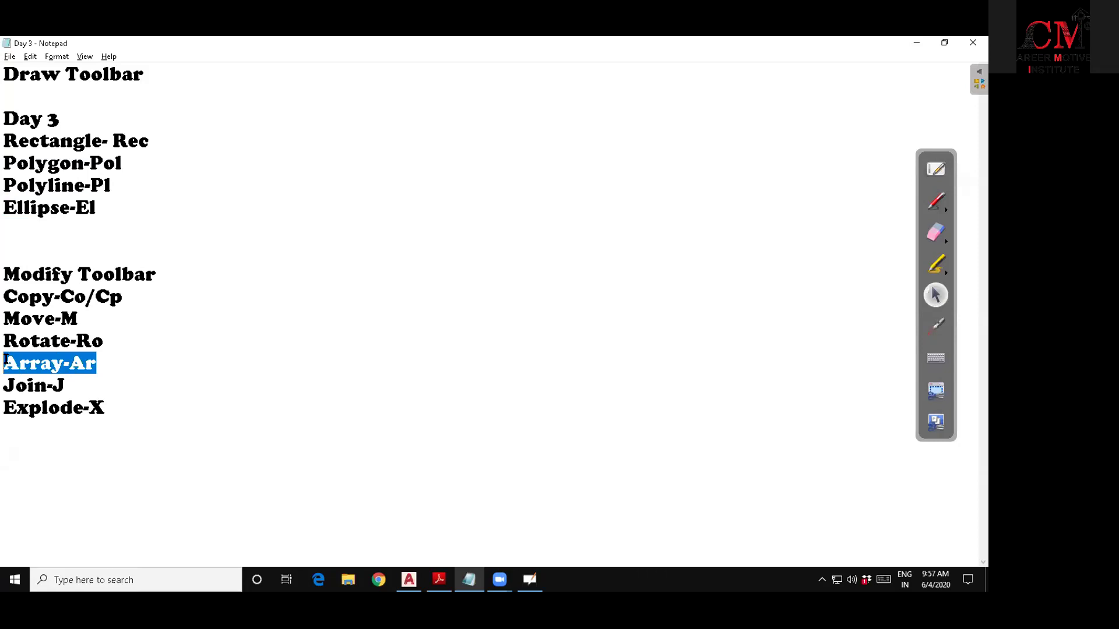
pyautogui.click(918, 44)
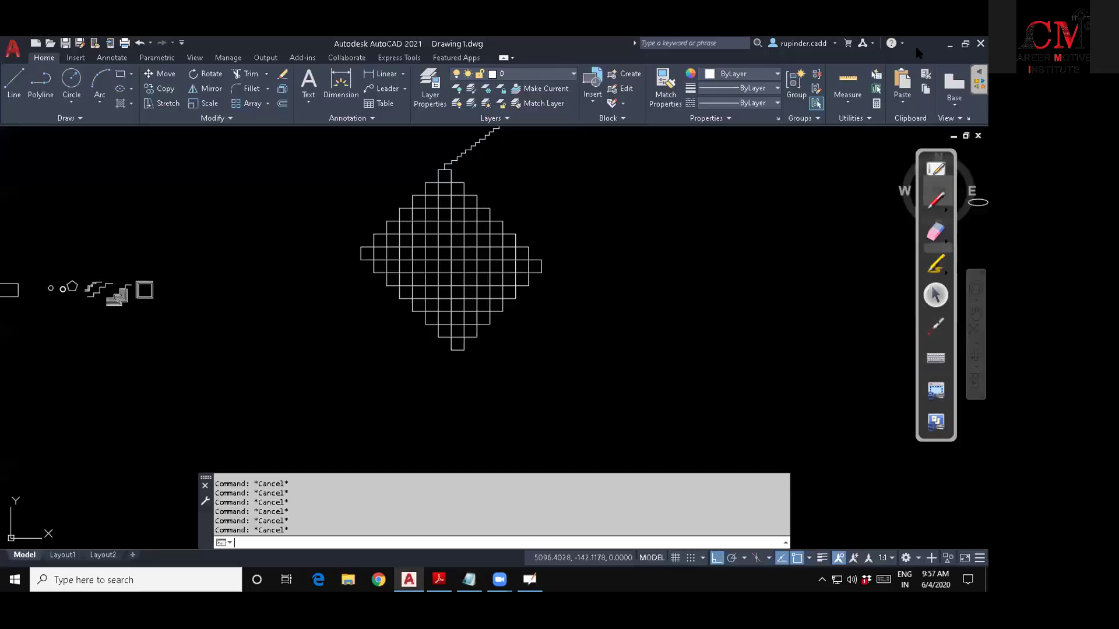
# Draw a circle with a radius of 10 in the empty area to the lower right of the diamond grid.
pyautogui.moveTo(620, 338); pyautogui.dragTo(524, 325, button='middle')
pyautogui.moveTo(577, 314); pyautogui.dragTo(362, 281, button='middle')
pyautogui.moveTo(354, 245); pyautogui.dragTo(338, 168, button='middle')
pyautogui.moveTo(372, 360); pyautogui.dragTo(368, 294, button='middle')
pyautogui.write('c')
pyautogui.press('Return')
pyautogui.click(391, 354)
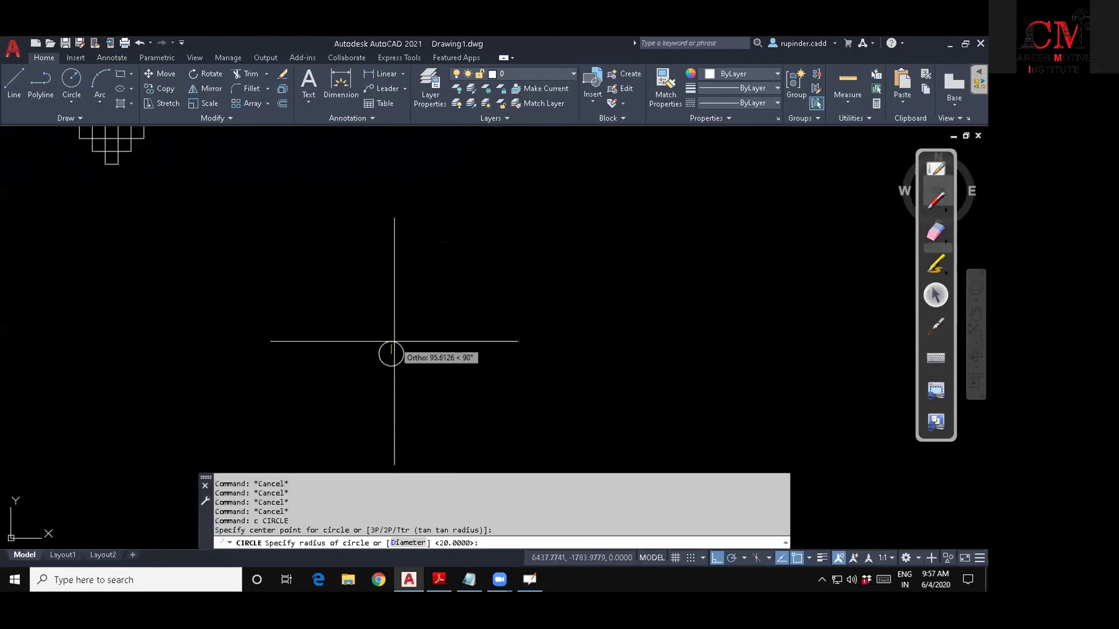
pyautogui.write('10')
pyautogui.press('Return')
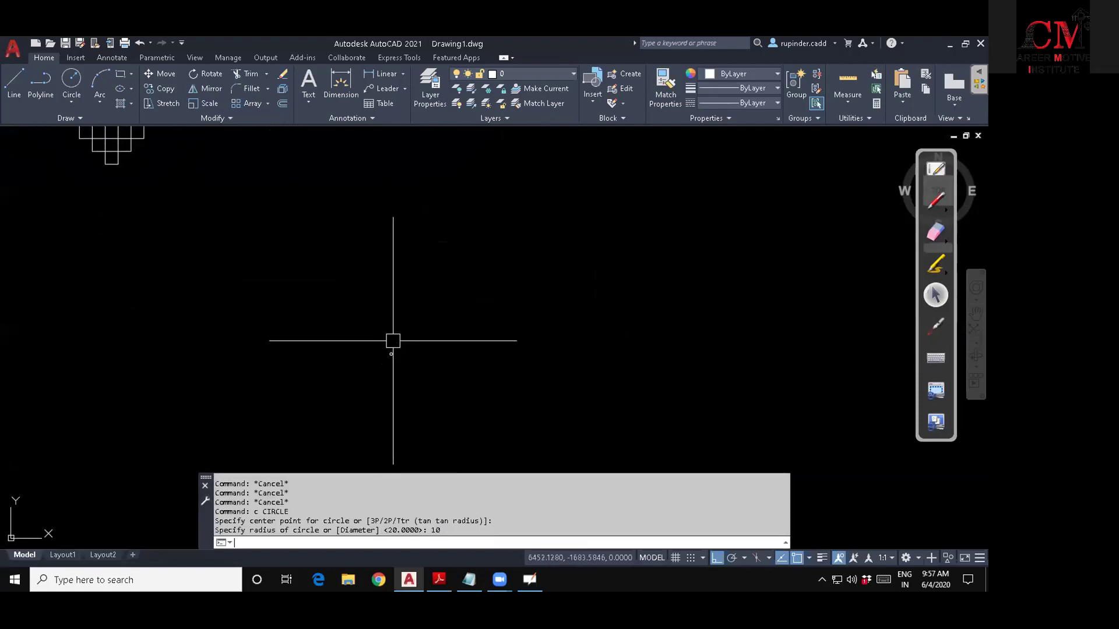
pyautogui.press('Escape')
pyautogui.press('Escape')
pyautogui.scroll(8, 396, 357)
pyautogui.scroll(6, 343, 320)
pyautogui.moveTo(342, 320); pyautogui.dragTo(253, 384, button='middle')
pyautogui.scroll(-4, 349, 347)
pyautogui.moveTo(407, 351); pyautogui.dragTo(334, 351, button='middle')
pyautogui.moveTo(639, 330); pyautogui.dragTo(550, 335, button='middle')
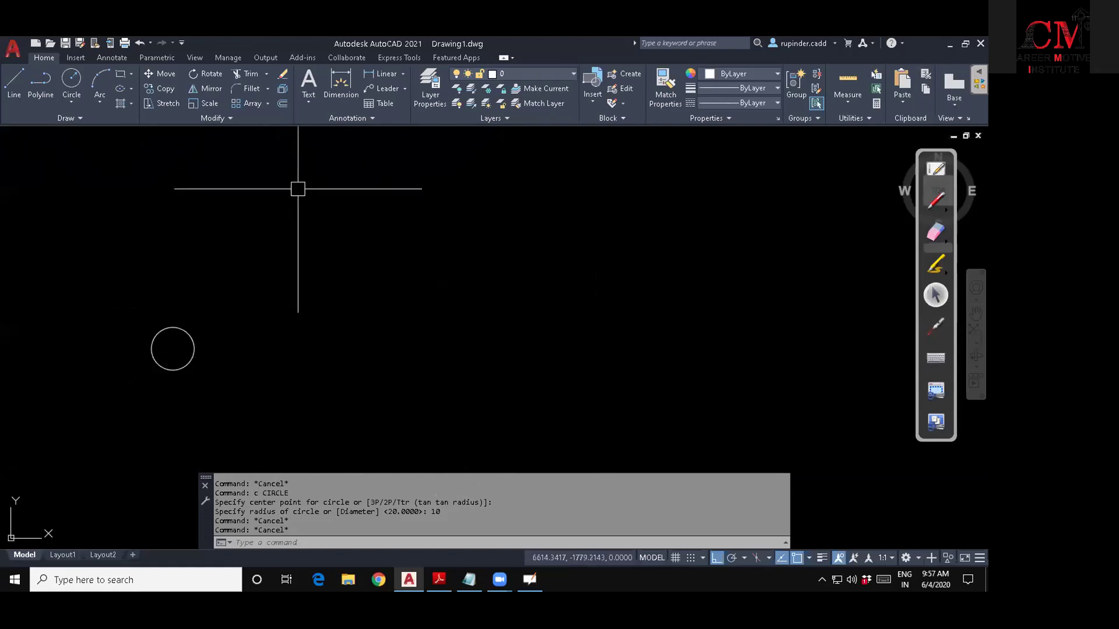
# Copy the circle from its center horizontally to the right at distances of 40, 80 and 120.
pyautogui.press('Escape')
pyautogui.press('Escape')
pyautogui.write('co')
pyautogui.press('Return')
pyautogui.click(265, 408)
pyautogui.click(157, 309)
pyautogui.press('Return')
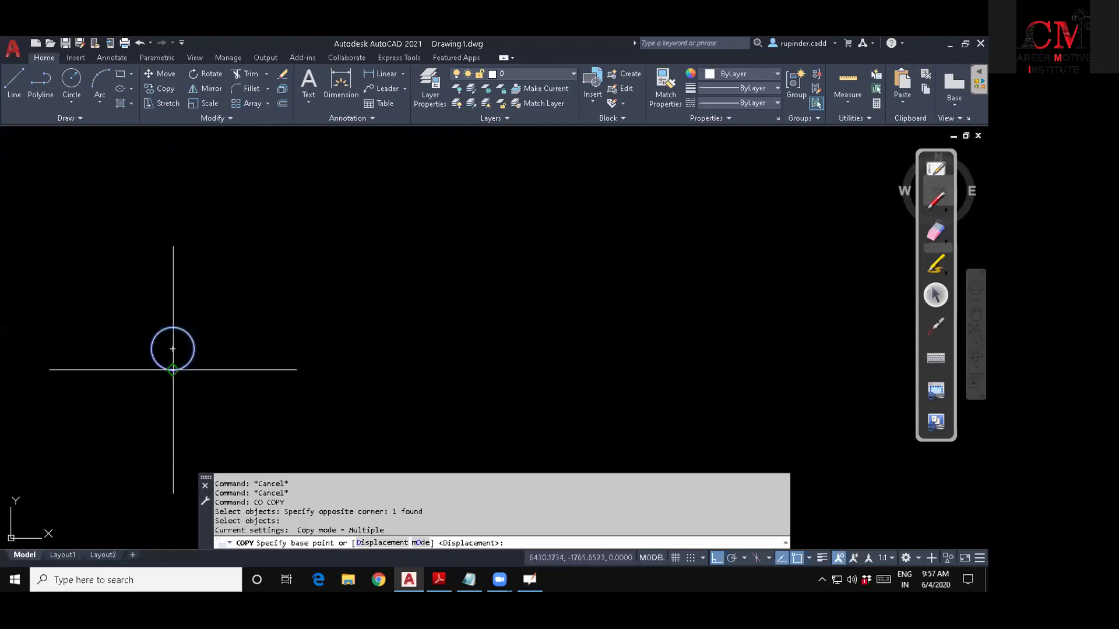
pyautogui.click(172, 348)
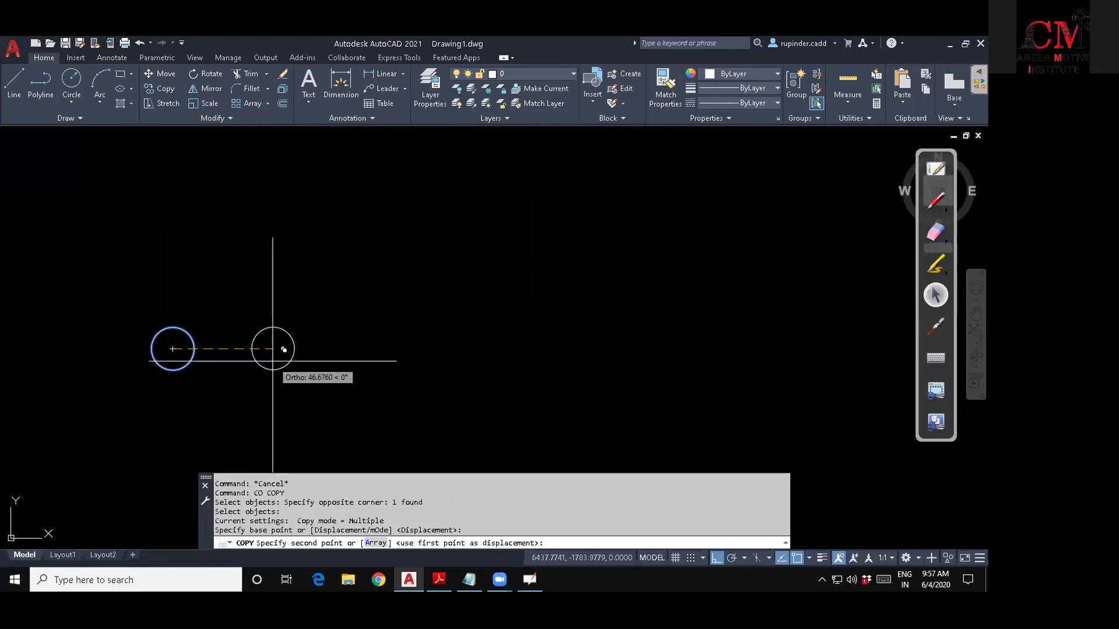
pyautogui.write('0')
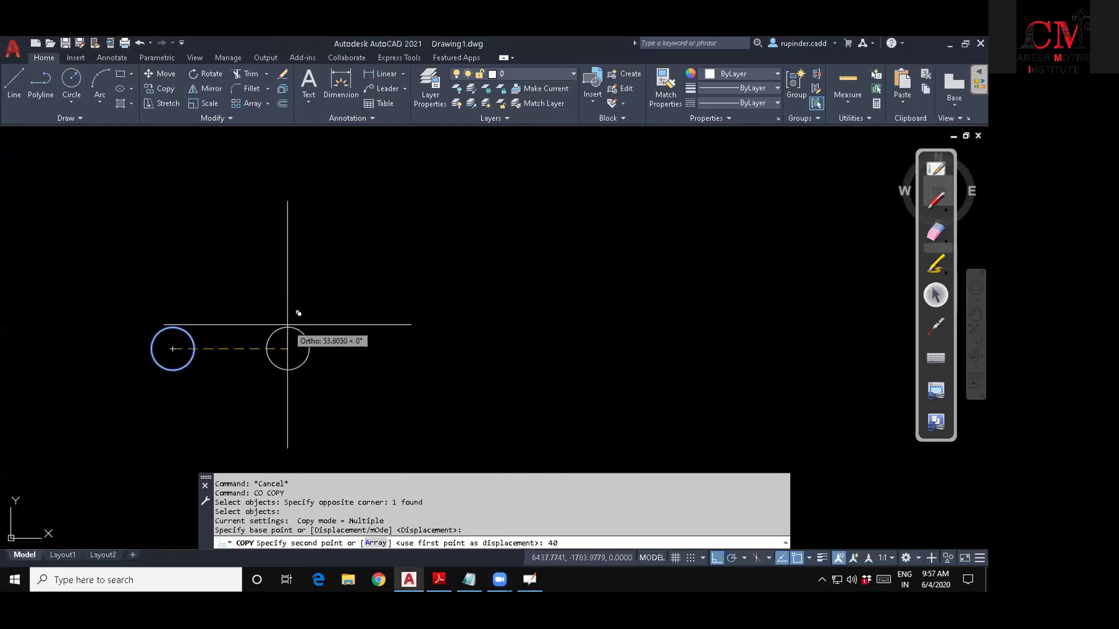
pyautogui.press('Return')
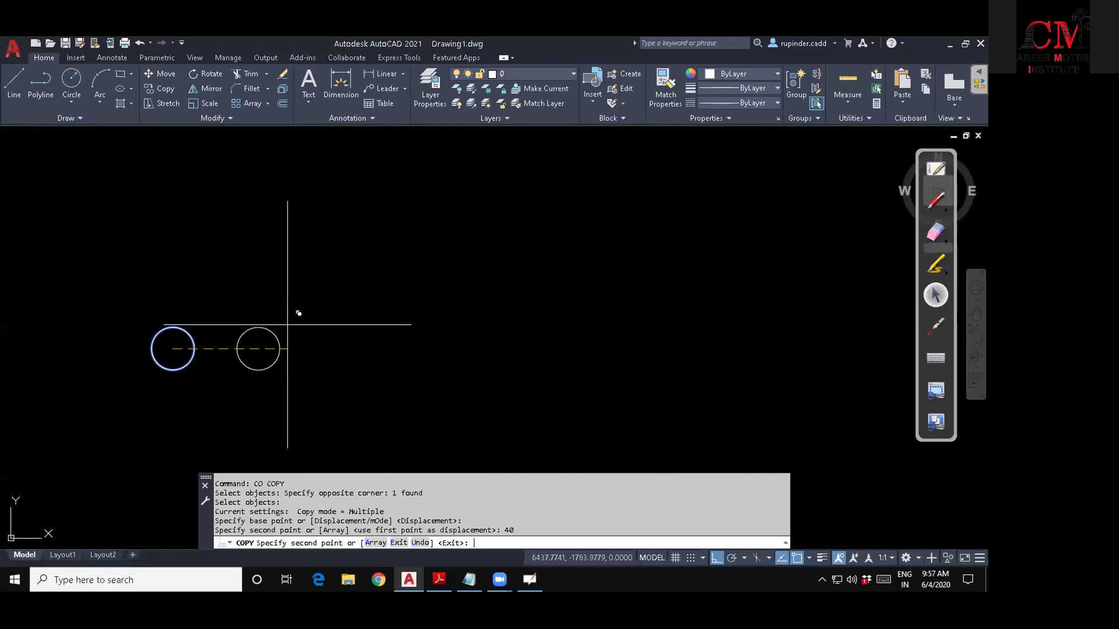
pyautogui.write('80')
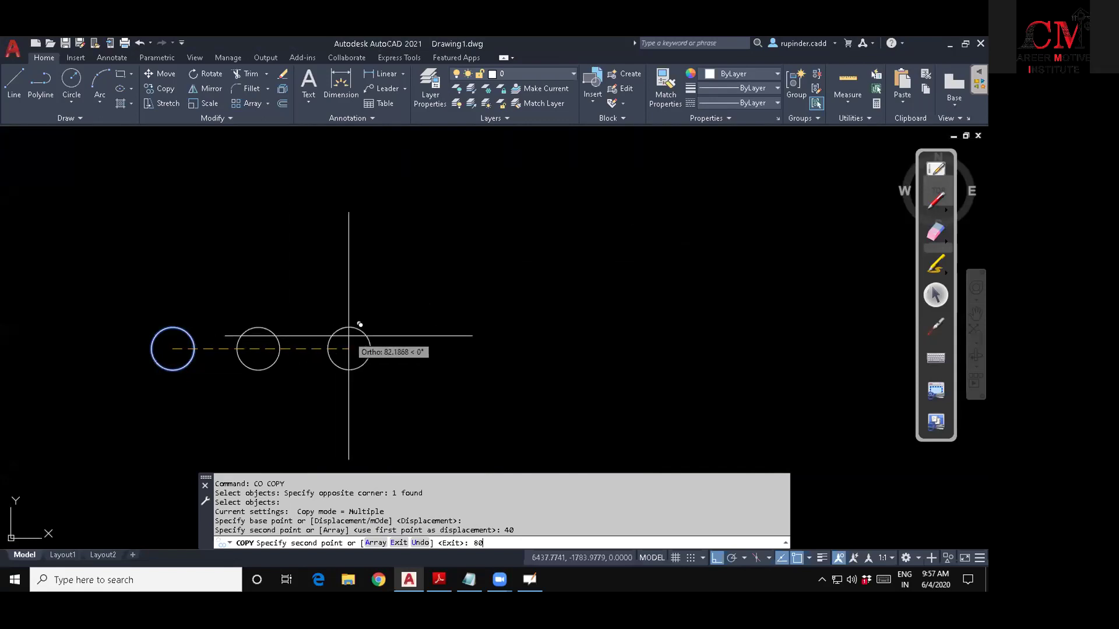
pyautogui.press('Return')
pyautogui.write('120')
pyautogui.press('Return')
pyautogui.press('Escape')
pyautogui.press('Escape')
pyautogui.press('Escape')
pyautogui.press('Escape')
pyautogui.press('Escape')
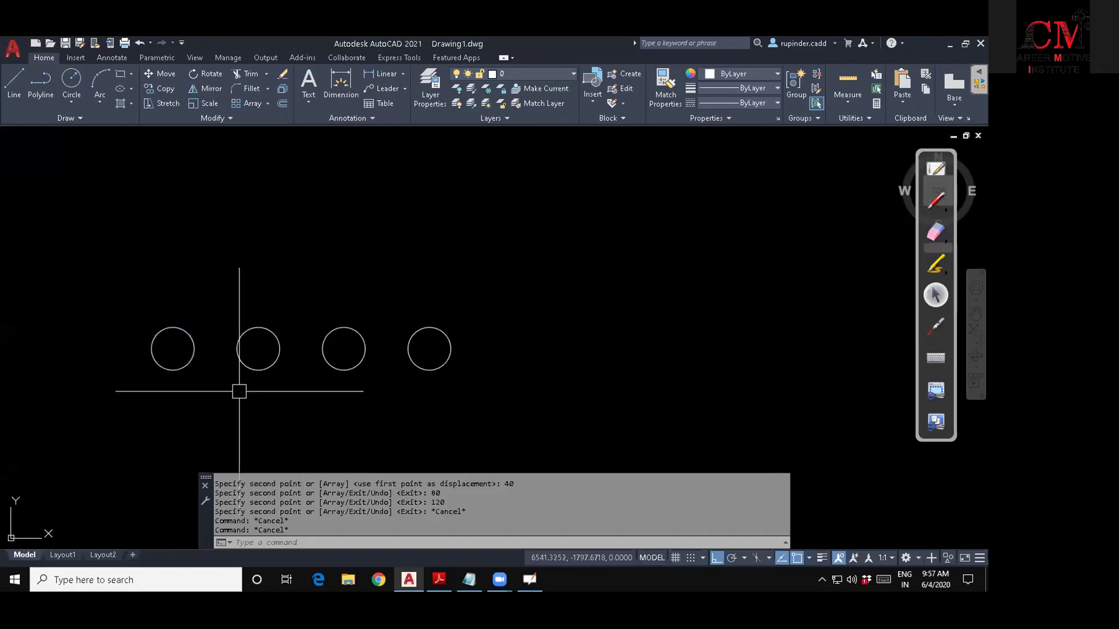
# Try to move the row of four circles straight up by 4040 units, and undo the move.
pyautogui.write('m')
pyautogui.press('Return')
pyautogui.click(469, 399)
pyautogui.click(165, 312)
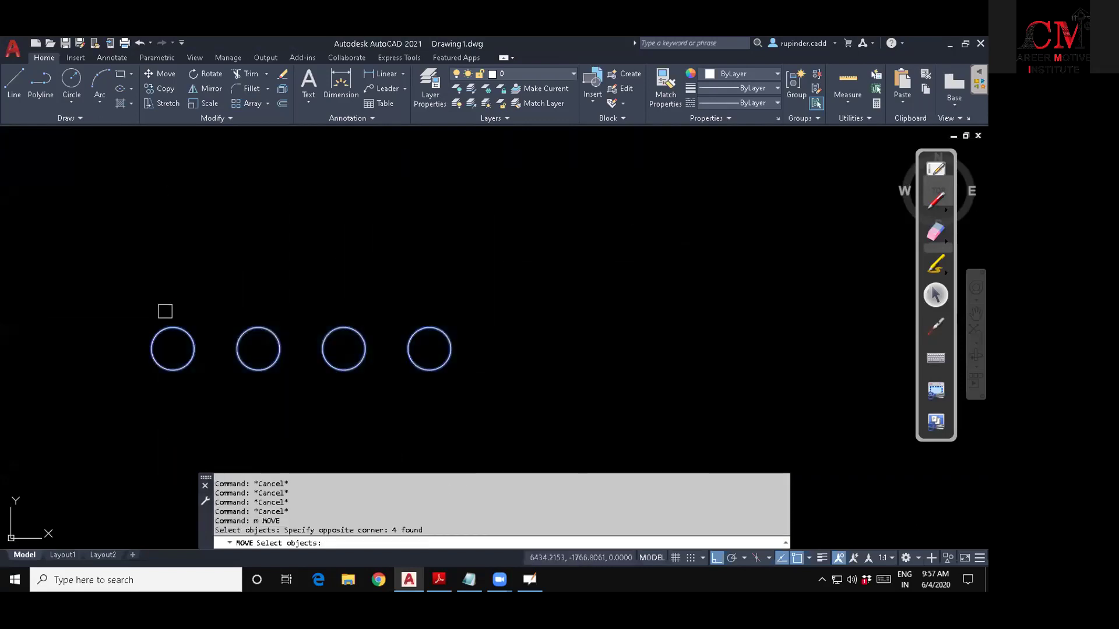
pyautogui.press('Return')
pyautogui.click(173, 348)
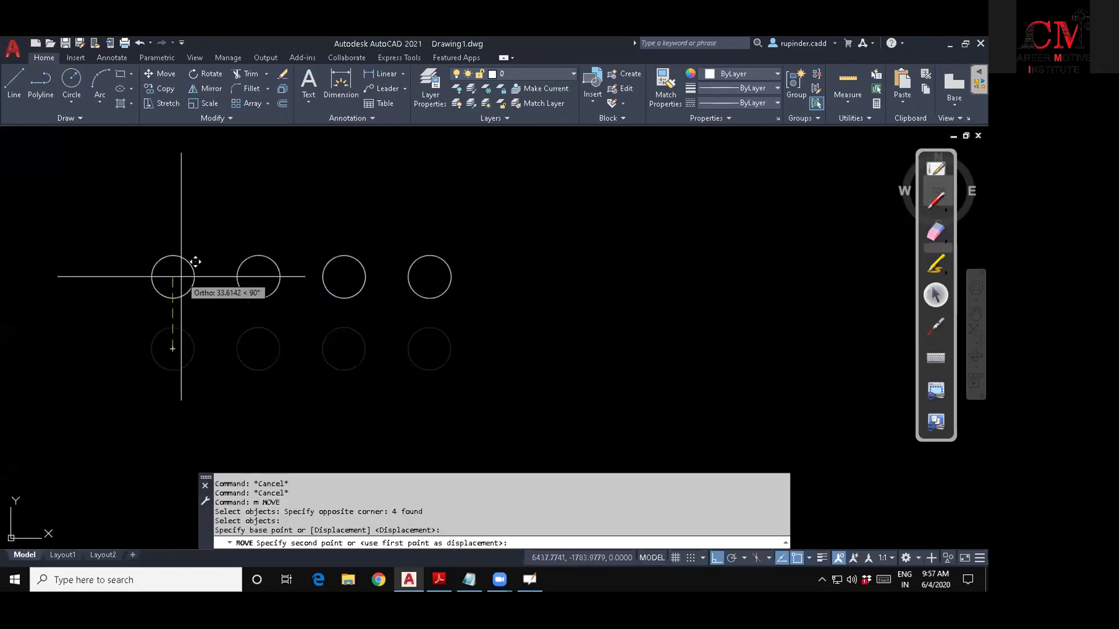
pyautogui.write('40')
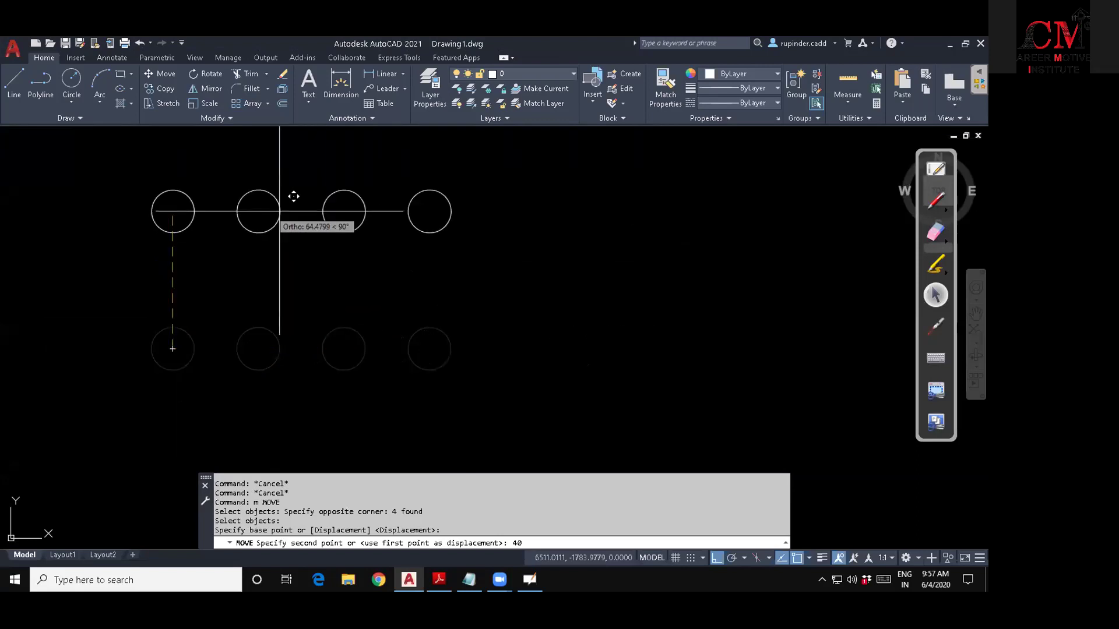
pyautogui.write('40')
pyautogui.press('Return')
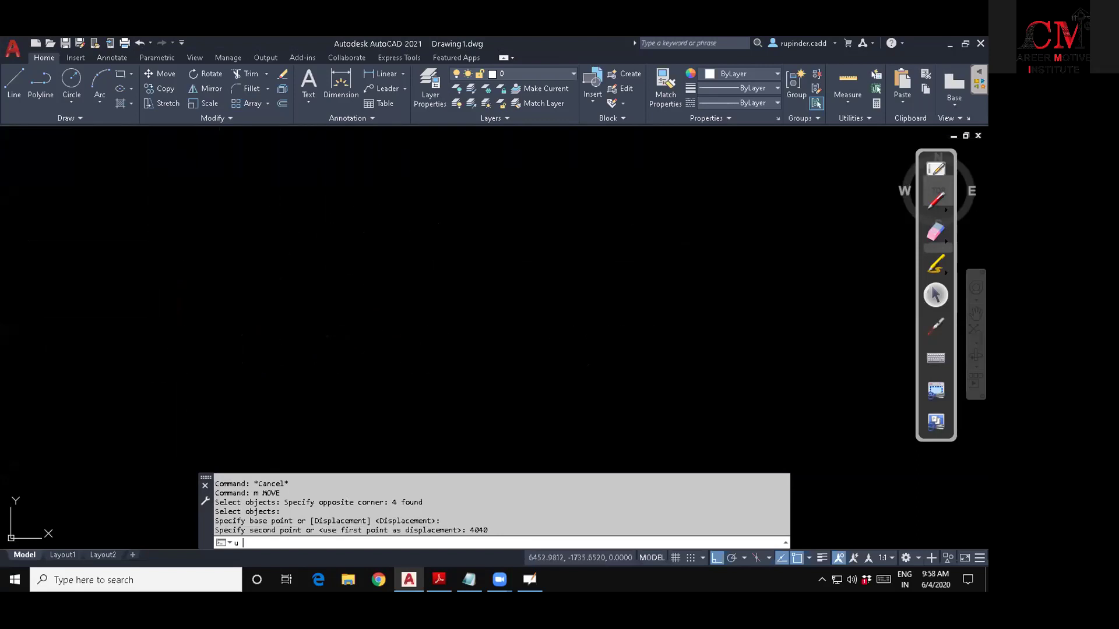
pyautogui.write('u')
pyautogui.press('Return')
pyautogui.press('Escape')
pyautogui.press('Escape')
pyautogui.press('Escape')
# Copy the row of four circles straight up at distances of 40 and 80, based on the leftmost circle's center.
pyautogui.write('co')
pyautogui.press('Return')
pyautogui.click(482, 392)
pyautogui.click(142, 288)
pyautogui.press('Return')
pyautogui.click(172, 348)
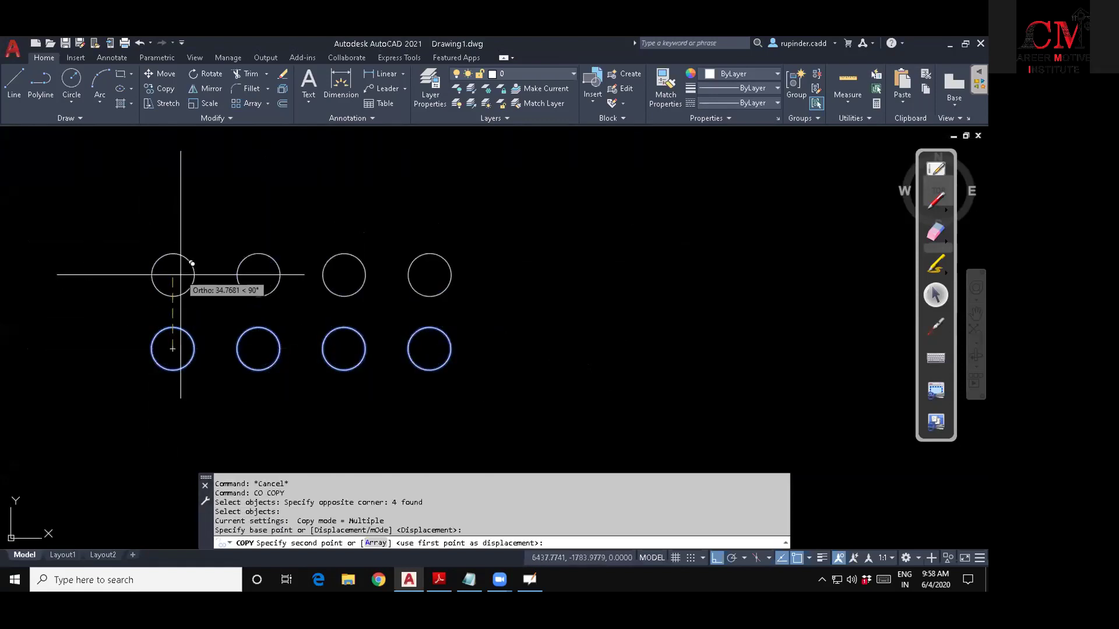
pyautogui.write('40')
pyautogui.press('Return')
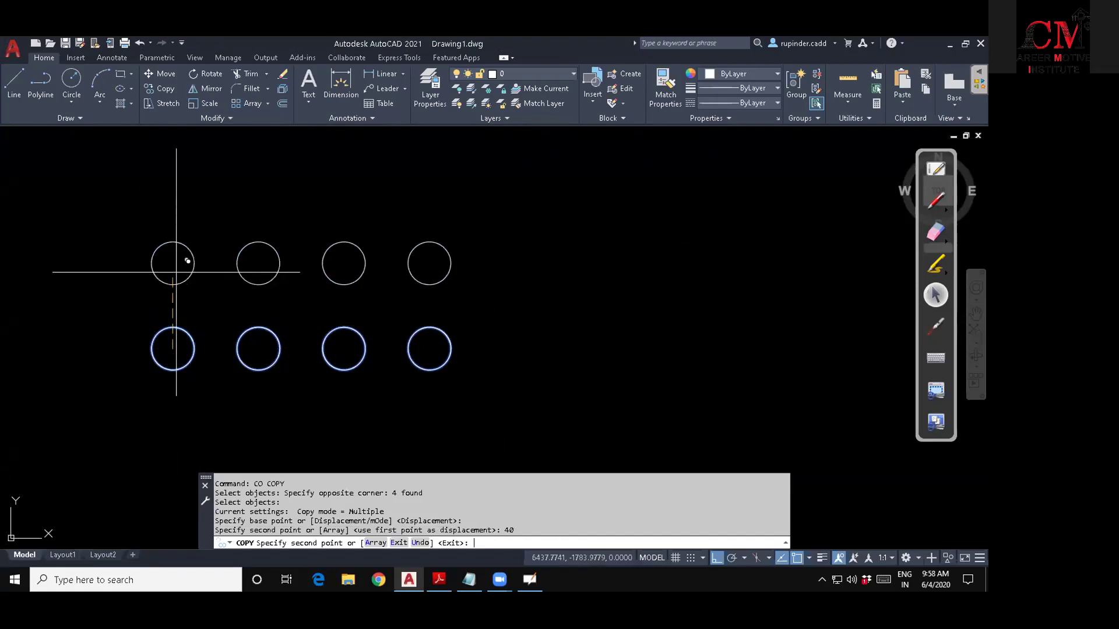
pyautogui.write('80')
pyautogui.press('Return')
pyautogui.press('Escape')
pyautogui.press('Escape')
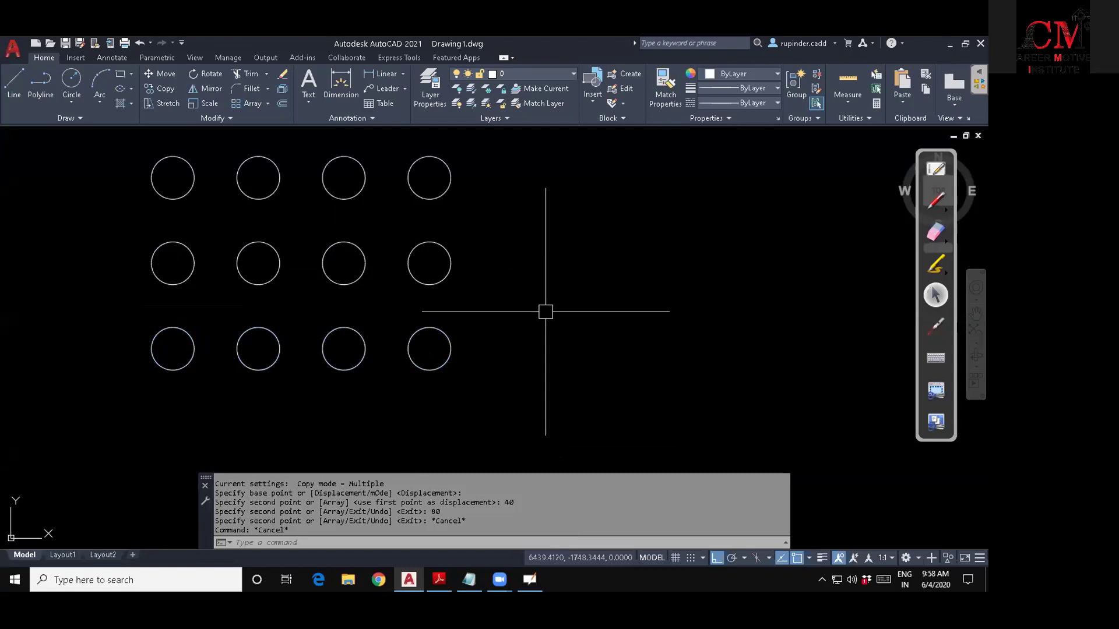
# Erase all the copied circles, keeping only the original circle at the grid's lower-left corner.
pyautogui.scroll(-4, 532, 367)
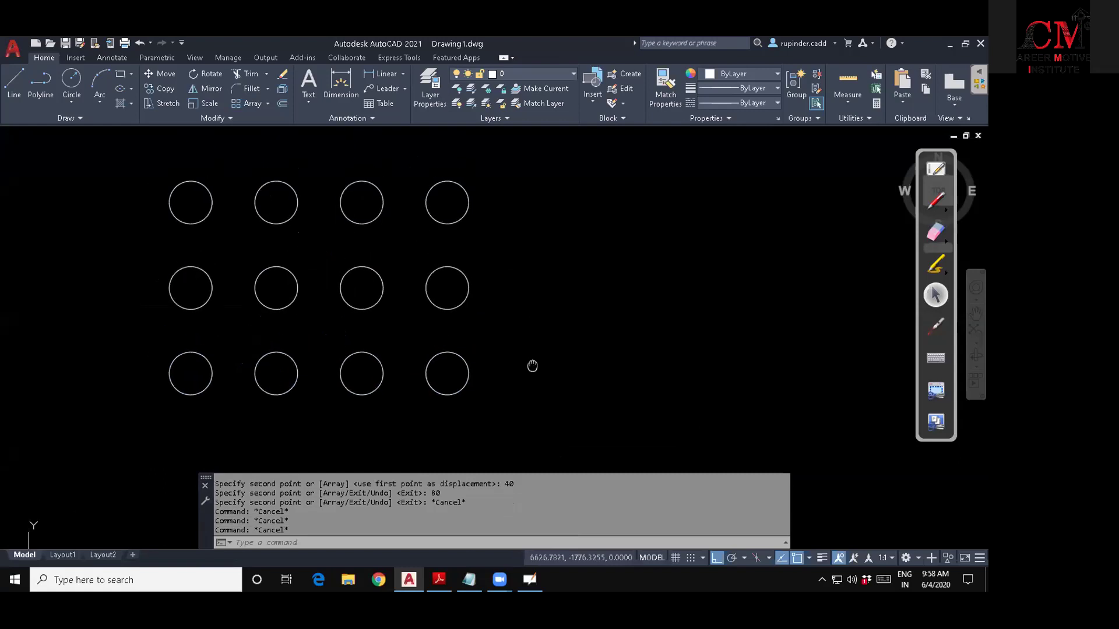
pyautogui.click(513, 406)
pyautogui.click(384, 280)
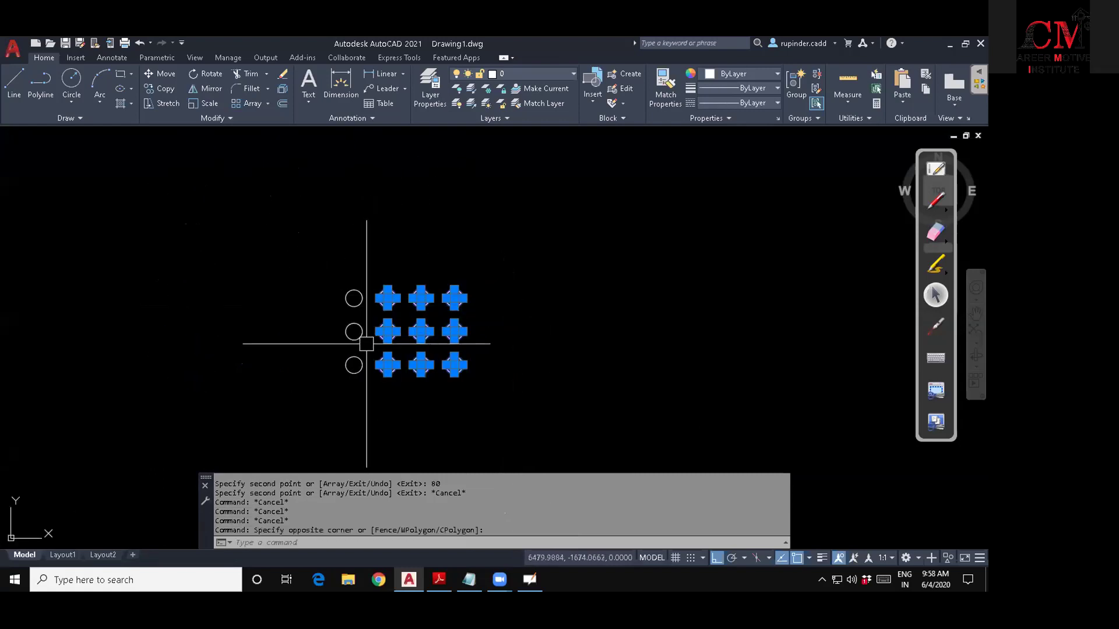
pyautogui.click(354, 331)
pyautogui.press('Delete')
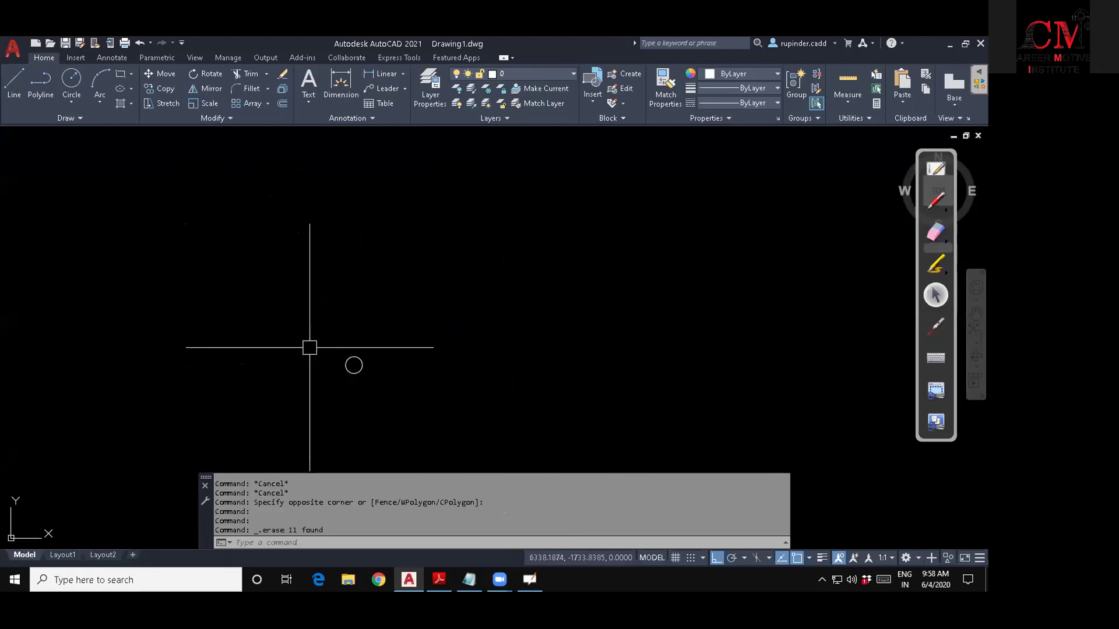
pyautogui.press('Escape')
# Create a rectangular array of the single circle with the default settings of 3 rows and 4 columns.
pyautogui.write('Ar')
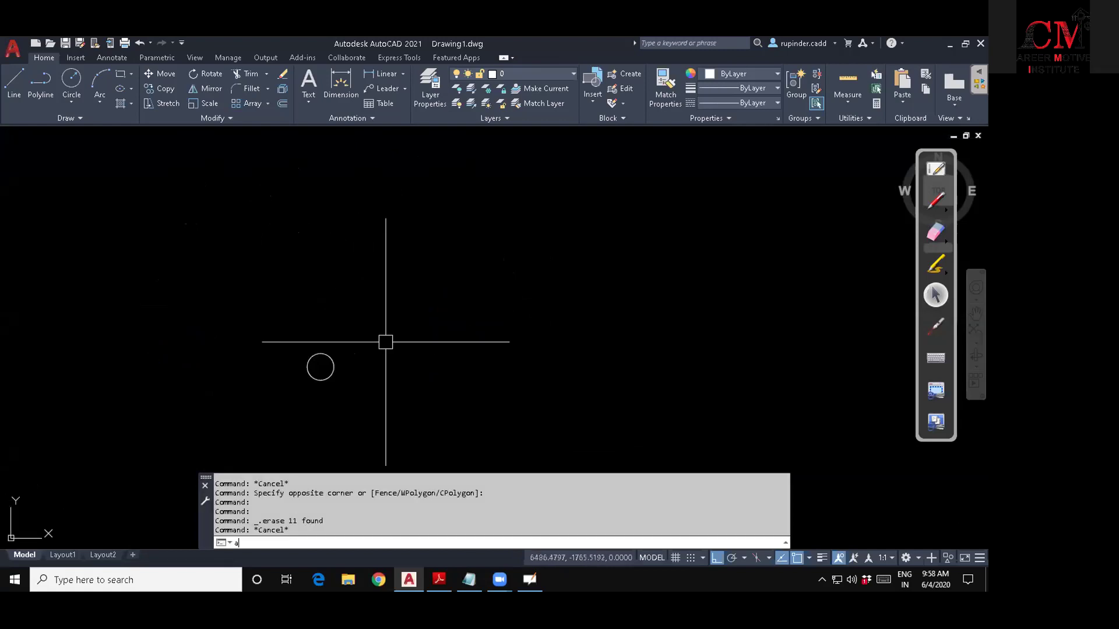
pyautogui.press('Return')
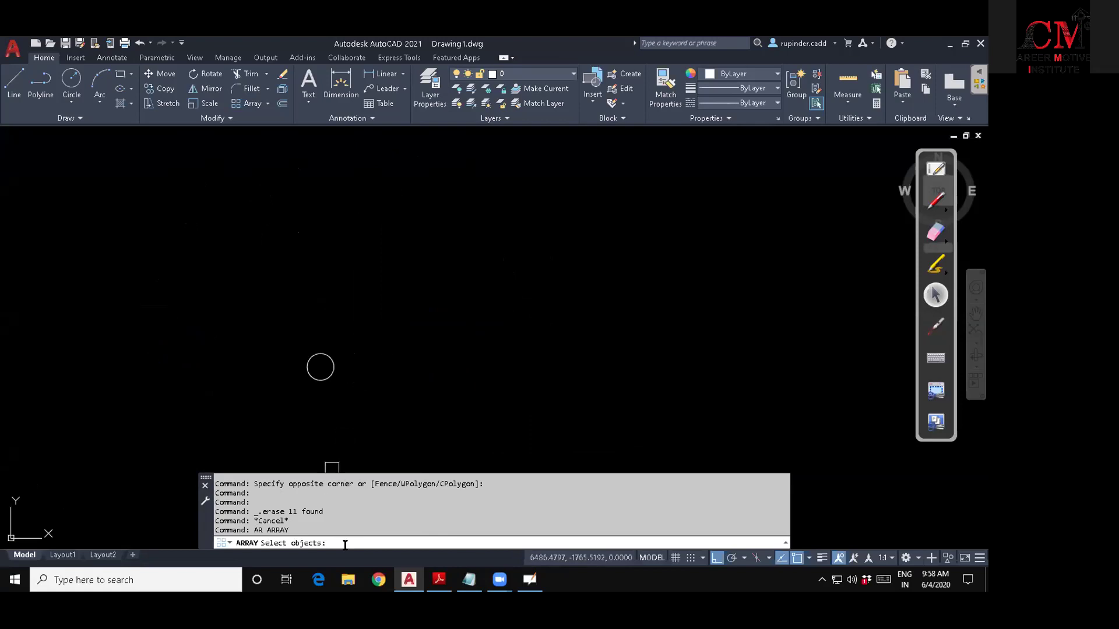
pyautogui.click(361, 413)
pyautogui.click(256, 331)
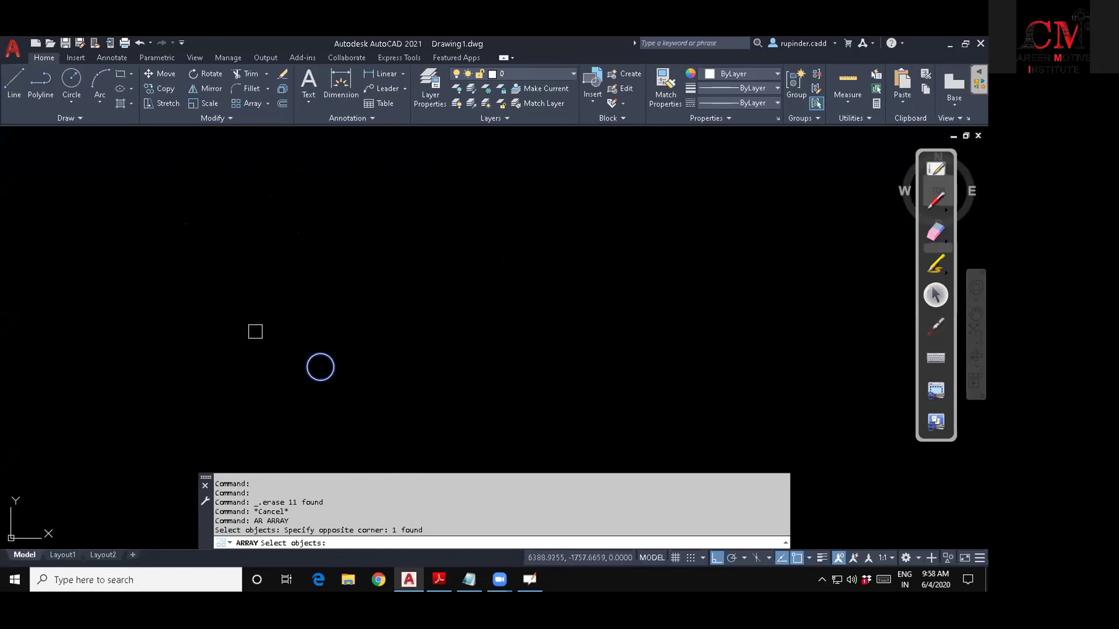
pyautogui.press('Return')
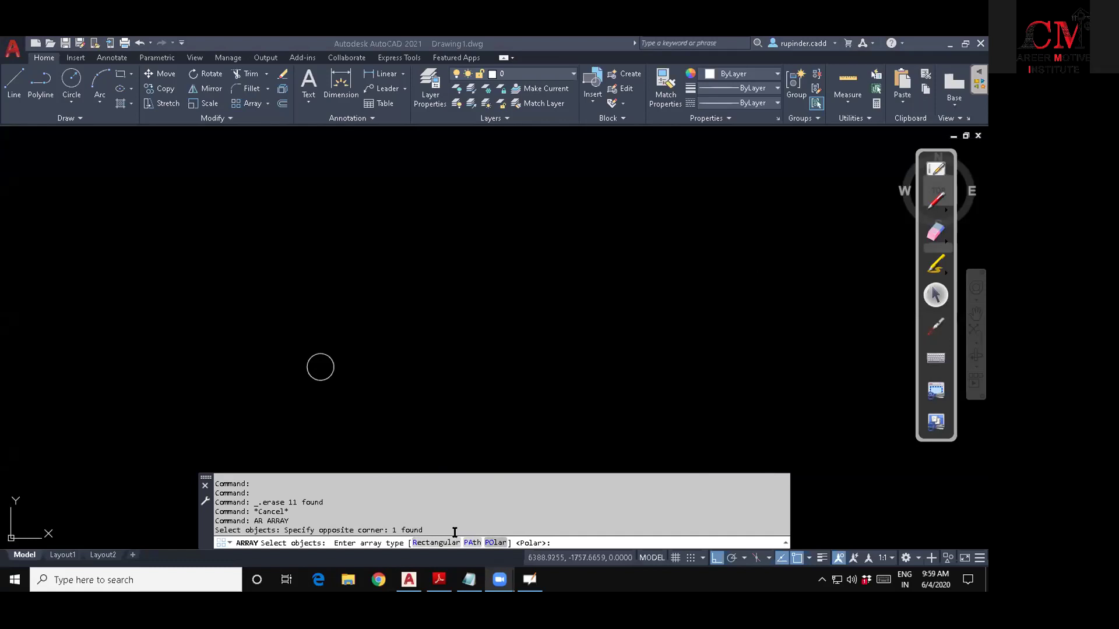
pyautogui.write('r')
pyautogui.press('Return')
pyautogui.press('Return')
pyautogui.scroll(-3, 519, 387)
pyautogui.scroll(3, 519, 380)
pyautogui.moveTo(519, 379)
pyautogui.mouseDown(button='middle')
pyautogui.moveTo(543, 303)
pyautogui.moveTo(557, 324)
pyautogui.mouseUp(button='middle')
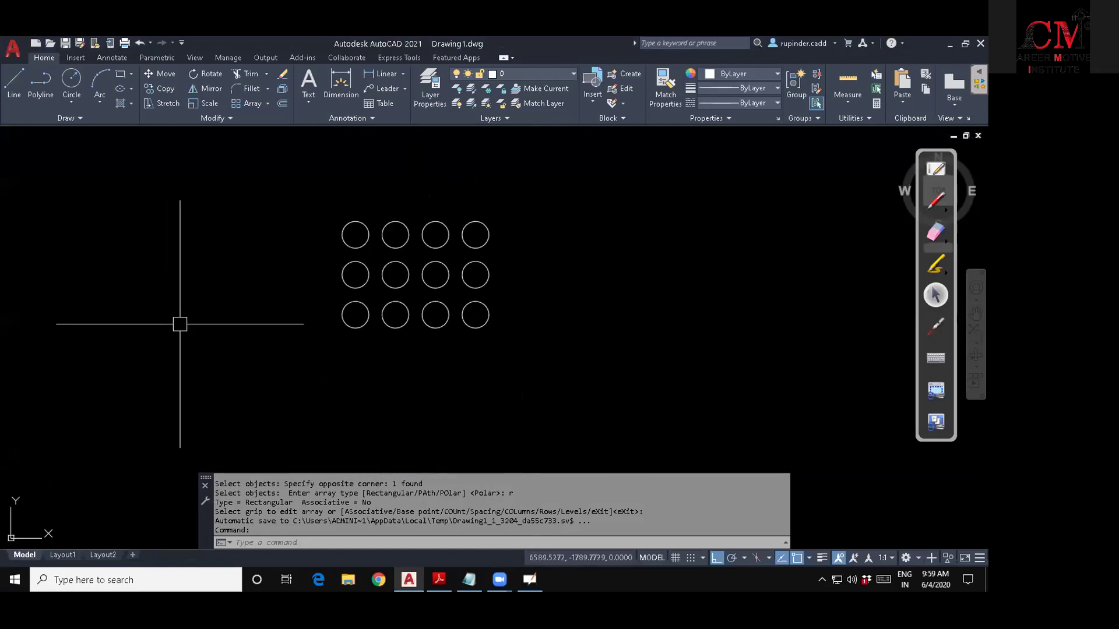
pyautogui.scroll(2, 490, 336)
pyautogui.moveTo(494, 340); pyautogui.dragTo(458, 325, button='middle')
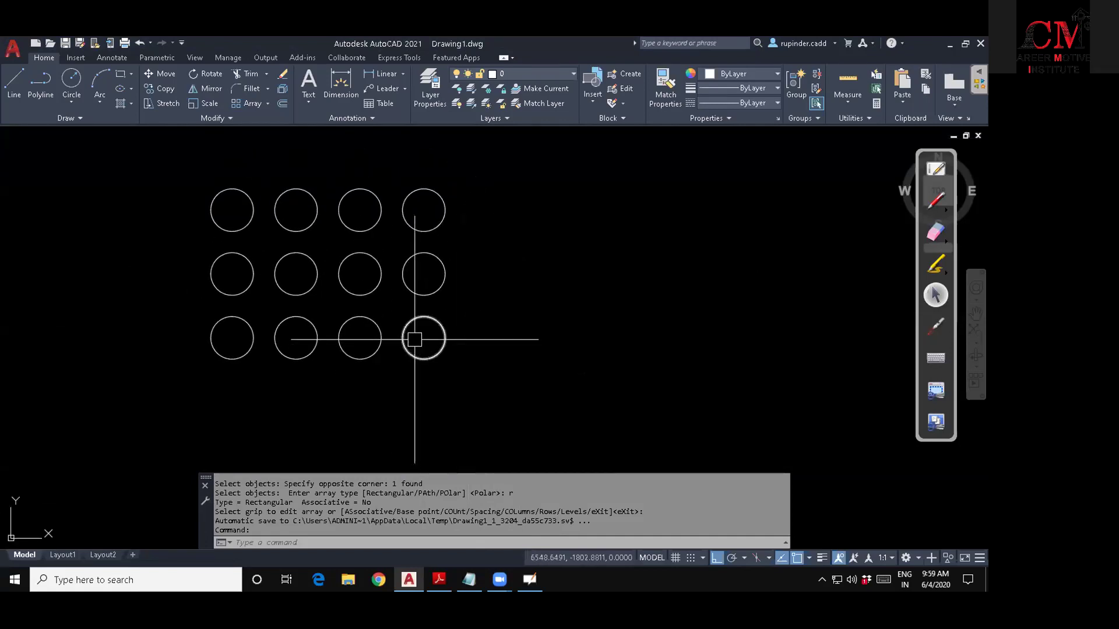
# Erase the eleven arrayed circles, leaving only the original one in the lower-left corner of the array.
pyautogui.click(415, 339)
pyautogui.click(358, 344)
pyautogui.press('Escape')
pyautogui.press('Escape')
pyautogui.click(484, 398)
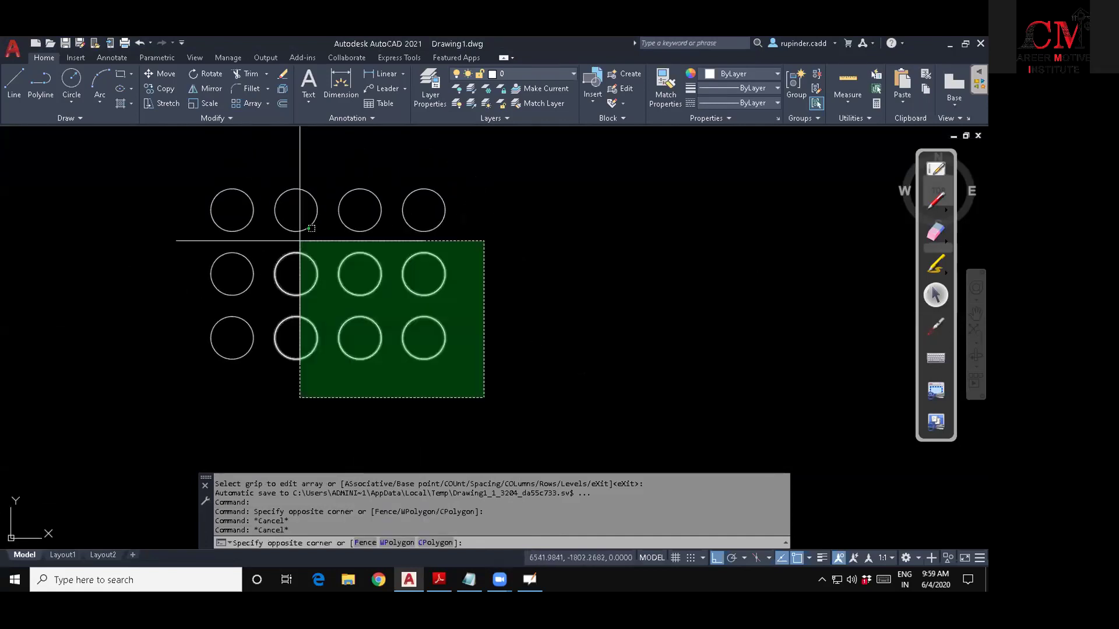
pyautogui.click(283, 223)
pyautogui.click(260, 297)
pyautogui.click(196, 199)
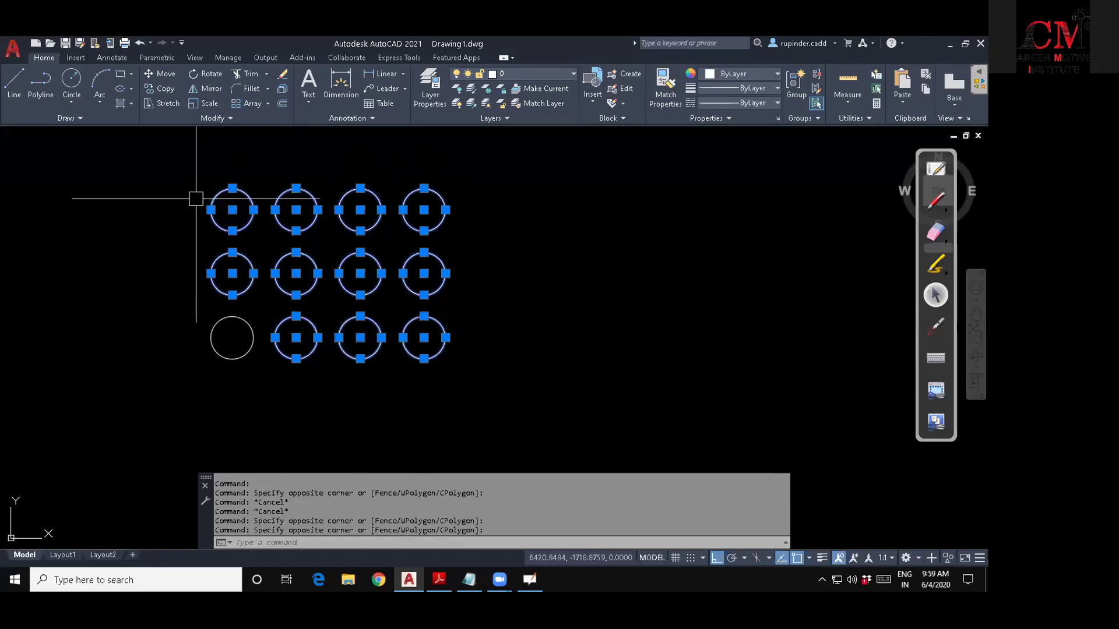
pyautogui.press('Delete')
pyautogui.press('Escape')
pyautogui.press('Escape')
# Start a rectangular array of the single circle and set it to 10 columns and 5 rows.
pyautogui.write('AR')
pyautogui.press('Return')
pyautogui.click(283, 402)
pyautogui.click(176, 297)
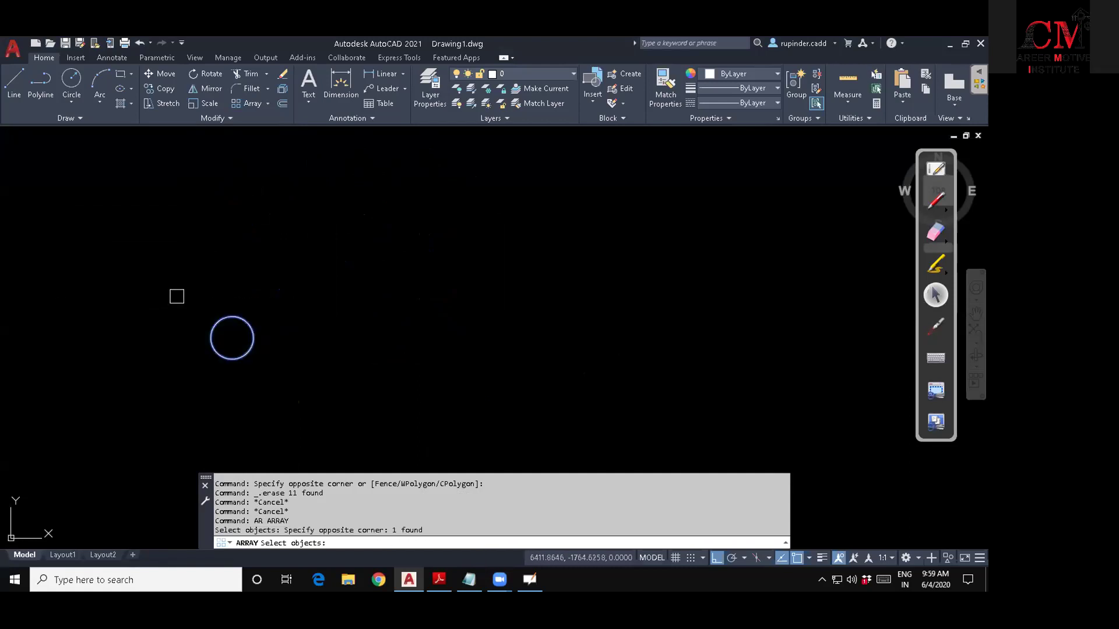
pyautogui.press('Return')
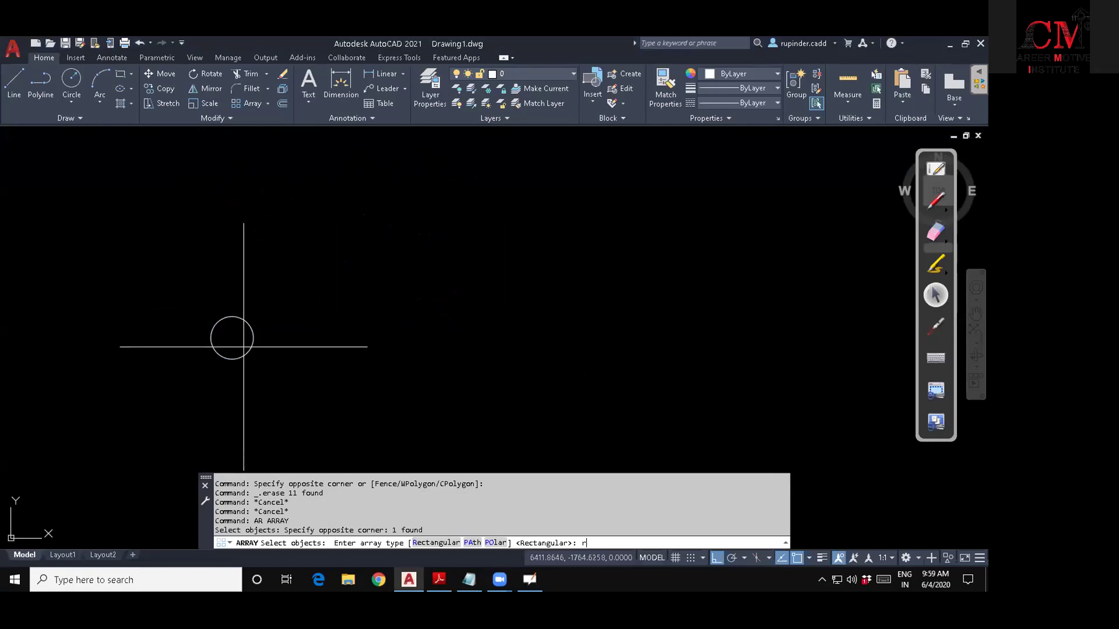
pyautogui.press('Return')
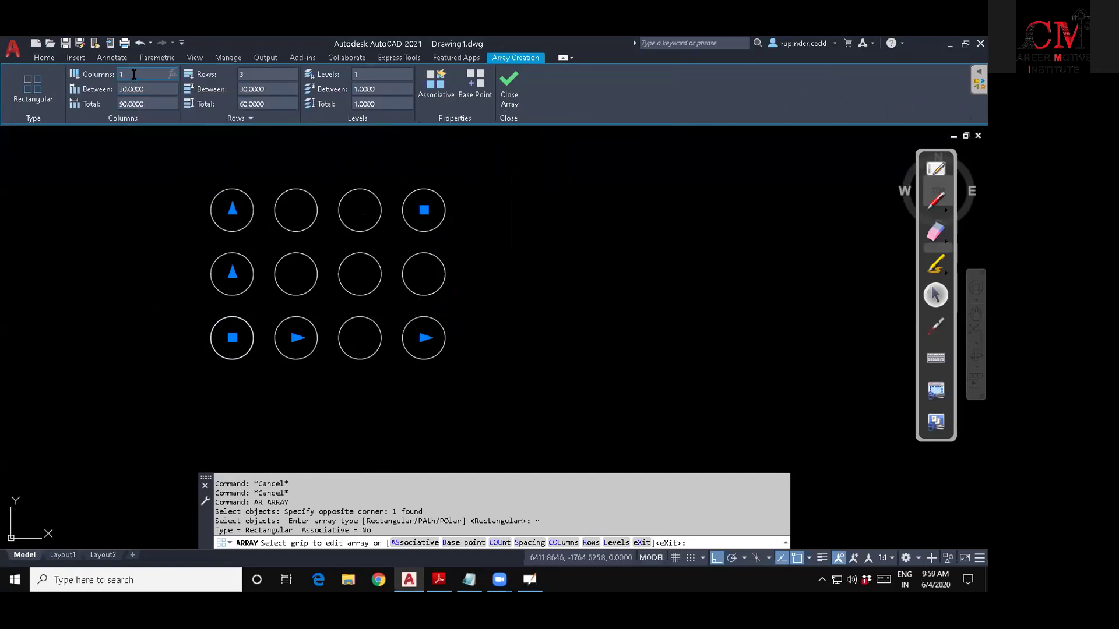
pyautogui.write('0')
pyautogui.press('Return')
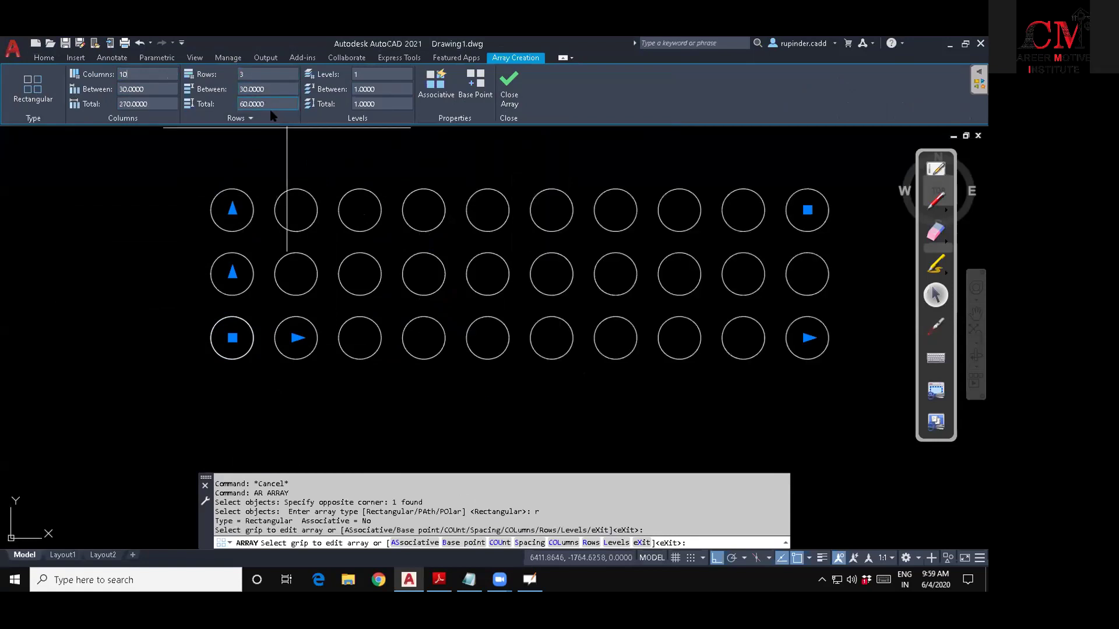
pyautogui.moveTo(361, 224); pyautogui.dragTo(346, 366, button='middle')
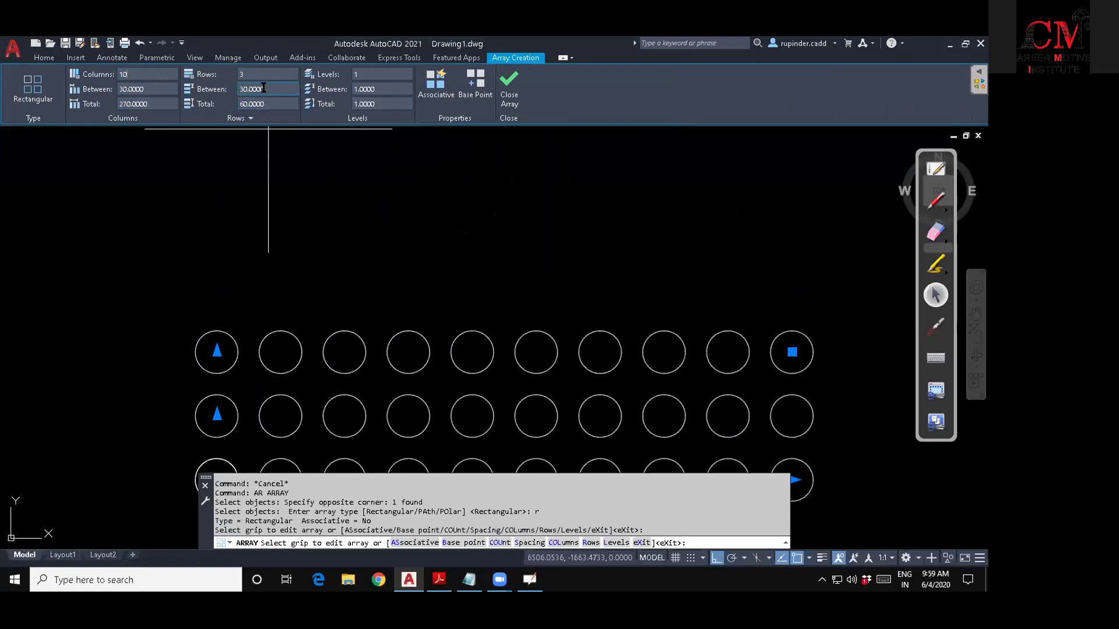
pyautogui.write('5')
pyautogui.press('Return')
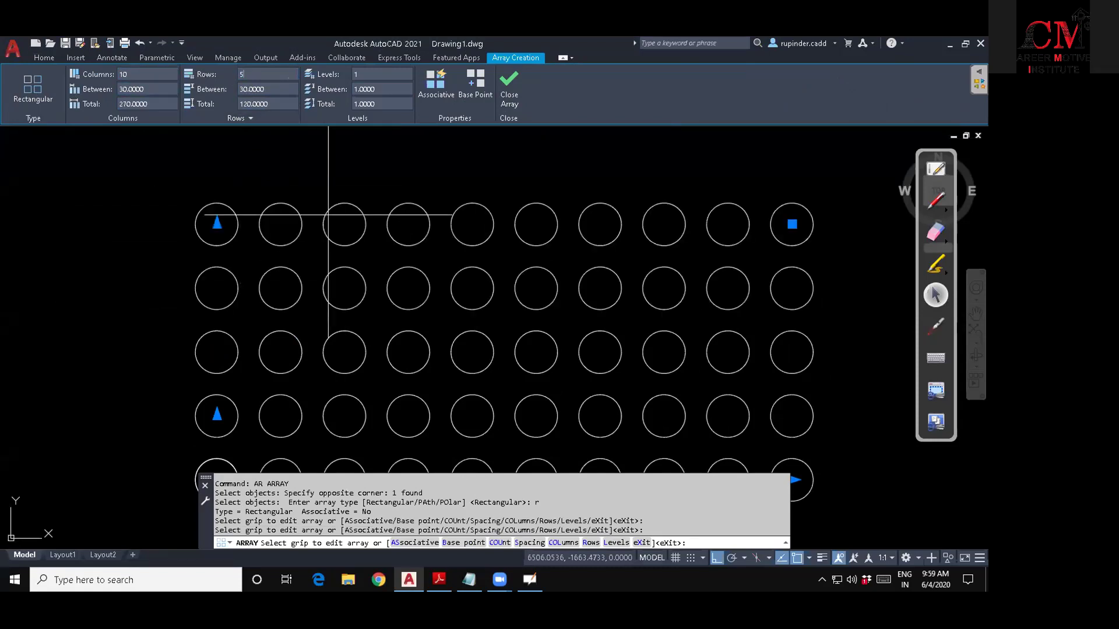
pyautogui.scroll(-2, 328, 215)
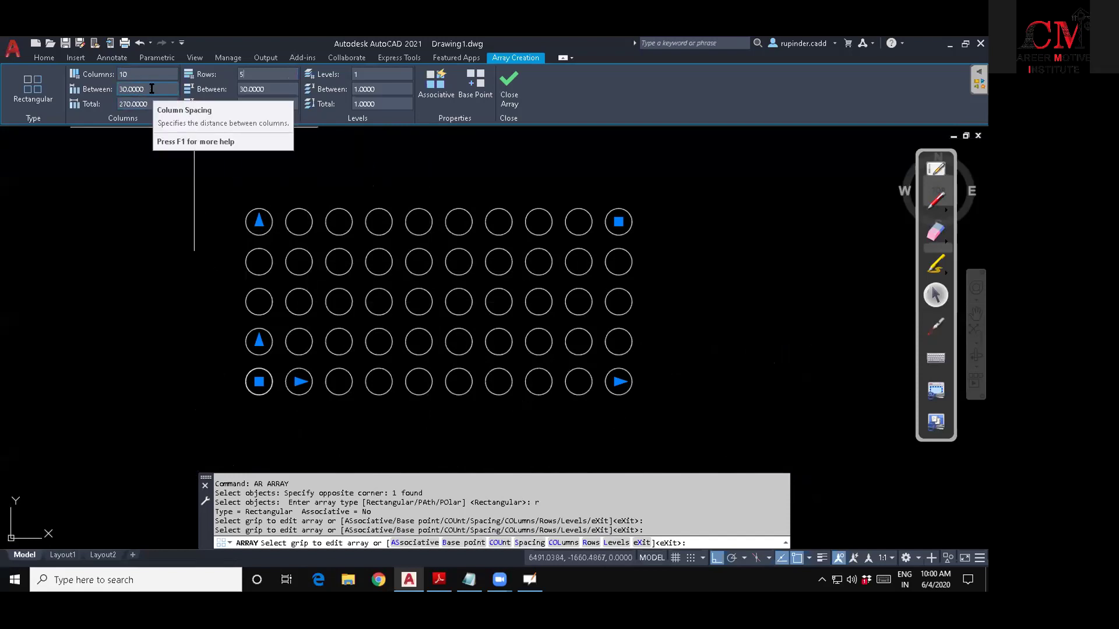
# Set the spacing between both the array's columns and its rows to 40.
pyautogui.click(123, 89)
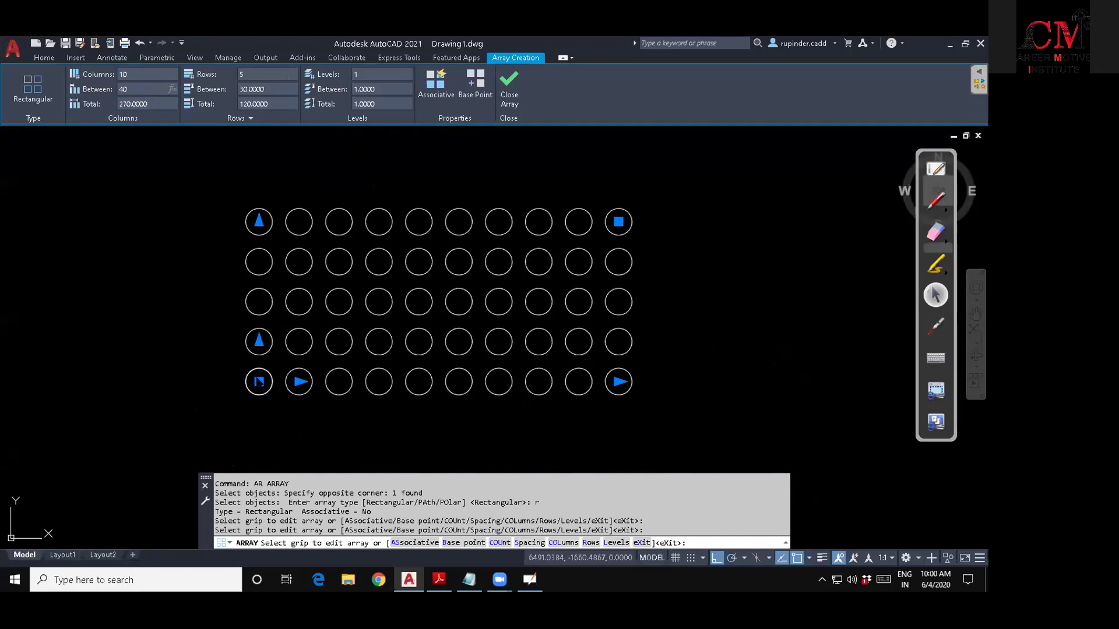
pyautogui.press('Return')
pyautogui.click(268, 88)
pyautogui.write('40')
pyautogui.press('Return')
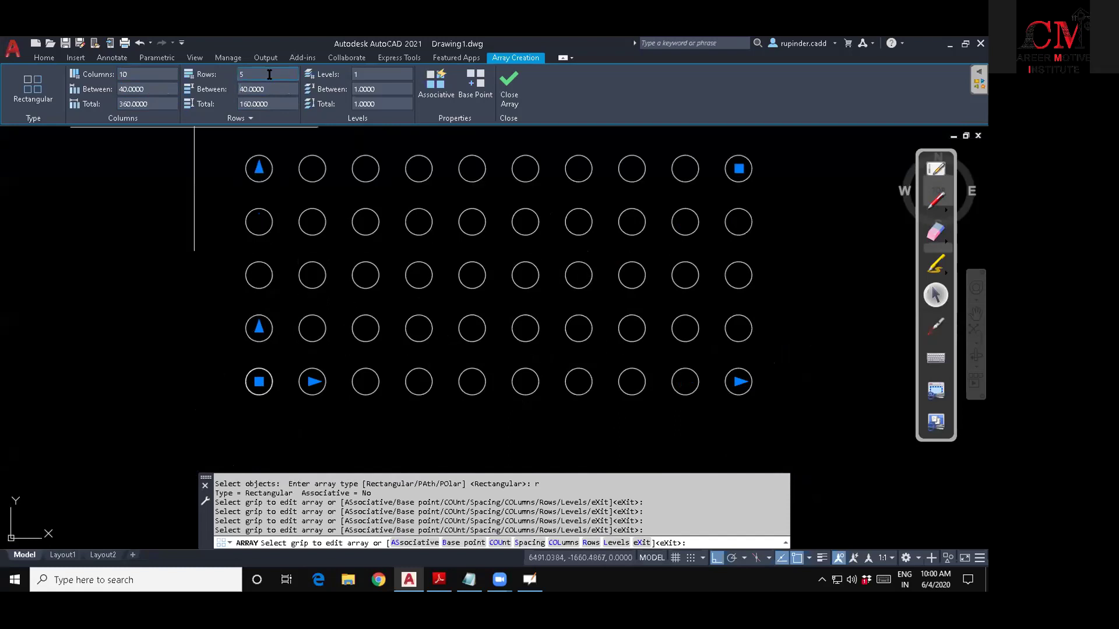
# Make the array associative, finish it, and select one of its circles to check how the array is grouped.
pyautogui.scroll(-3, 305, 282)
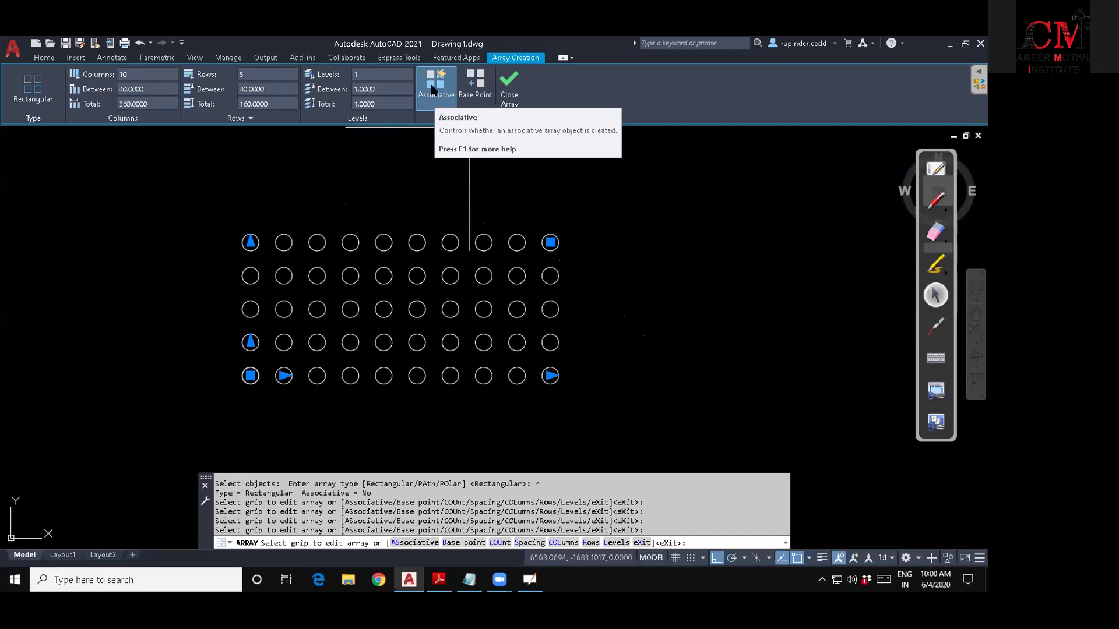
pyautogui.click(505, 85)
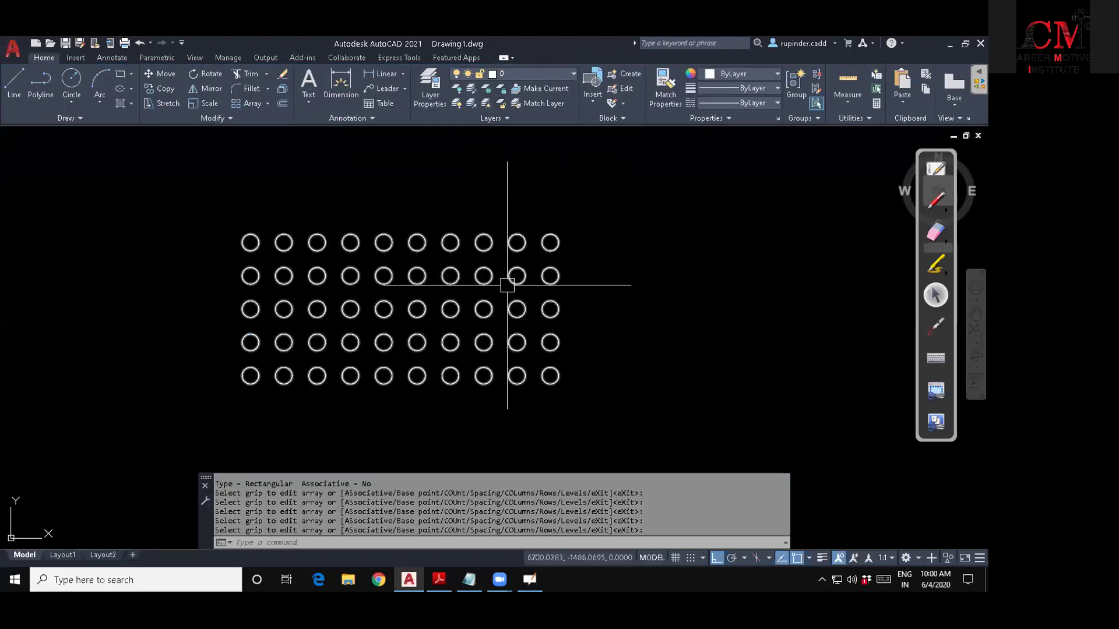
pyautogui.click(485, 284)
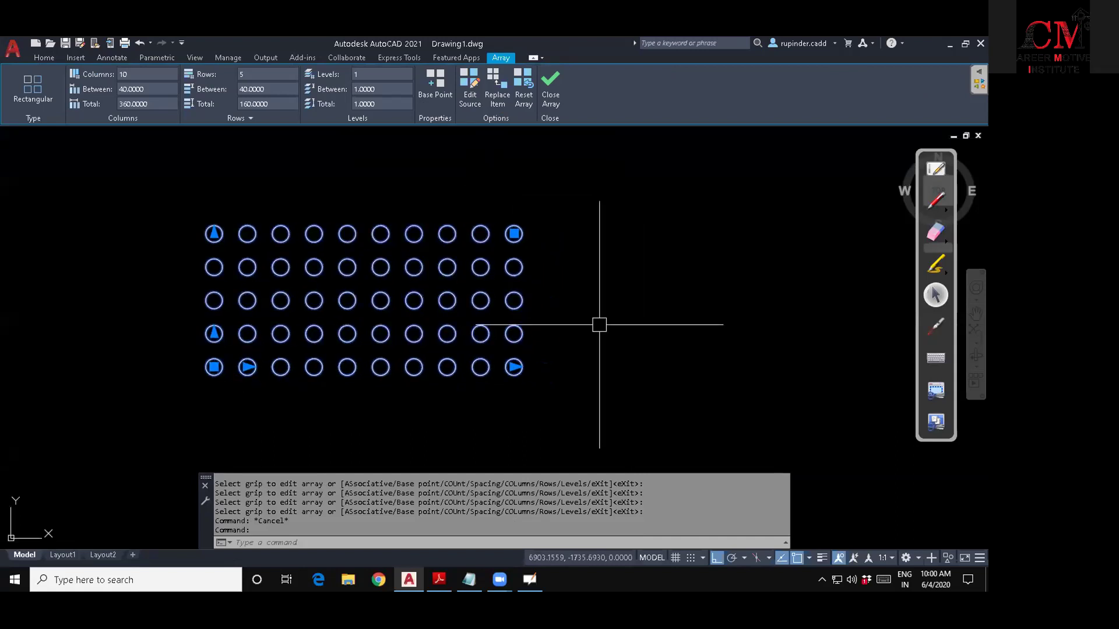
pyautogui.press('Escape')
pyautogui.press('Escape')
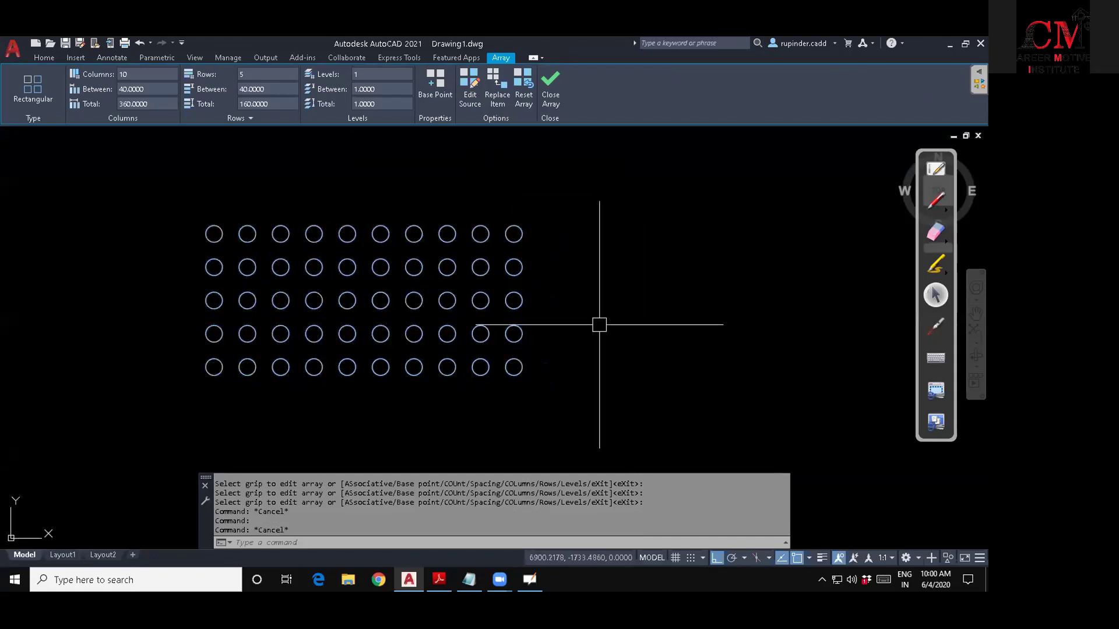
# Draw a vertical line through the last column, from the lowest circle's bottom quadrant to the highest circle's top quadrant.
pyautogui.write('l')
pyautogui.press('Return')
pyautogui.click(514, 375)
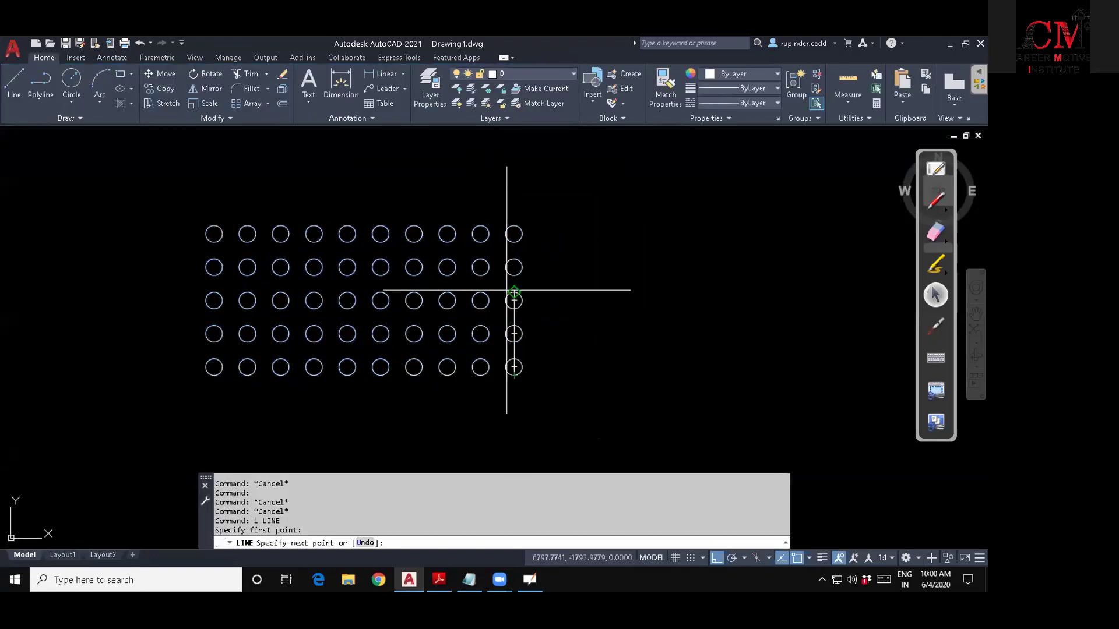
pyautogui.click(514, 224)
pyautogui.press('Escape')
pyautogui.press('Escape')
pyautogui.scroll(4, 528, 314)
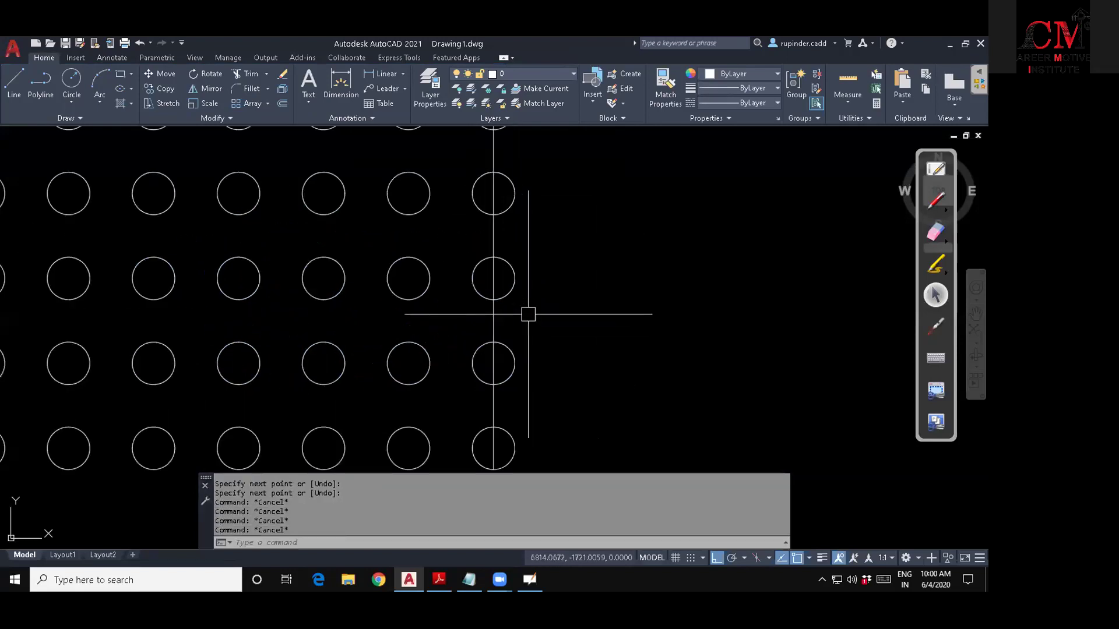
# Try to trim a circle of the associative array against the vertical line.
pyautogui.write('tr')
pyautogui.press('Return')
pyautogui.click(516, 364)
pyautogui.press('Return')
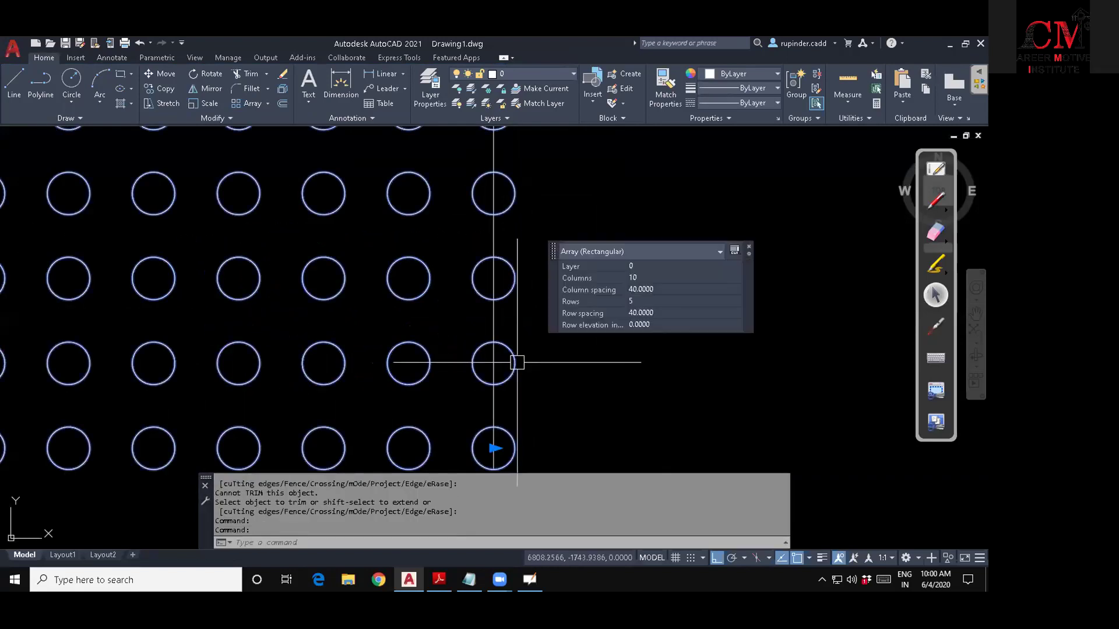
pyautogui.press('Escape')
pyautogui.press('Escape')
pyautogui.scroll(-4, 497, 322)
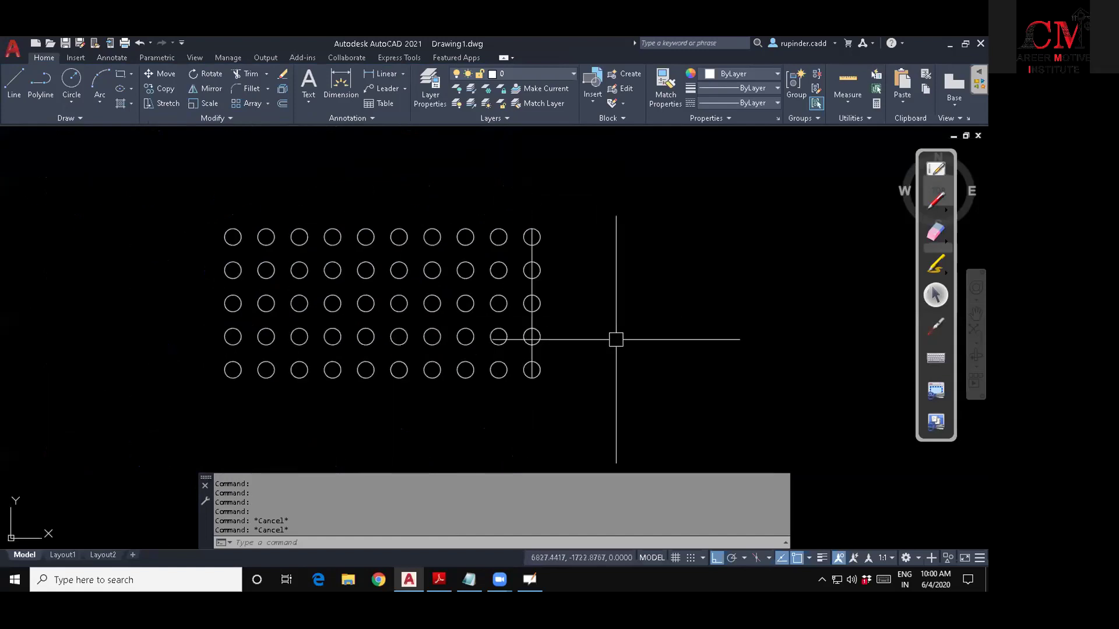
# Explode the associative array and select a bottom-row circle to check that it is a separate object.
pyautogui.click(441, 379)
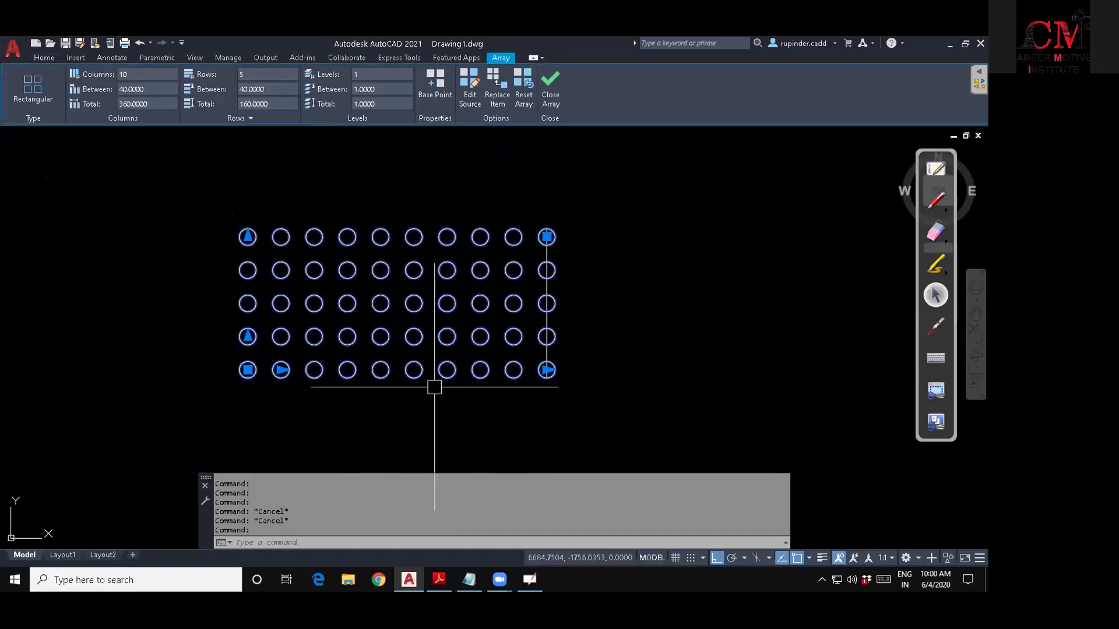
pyautogui.write('x')
pyautogui.press('Return')
pyautogui.click(414, 370)
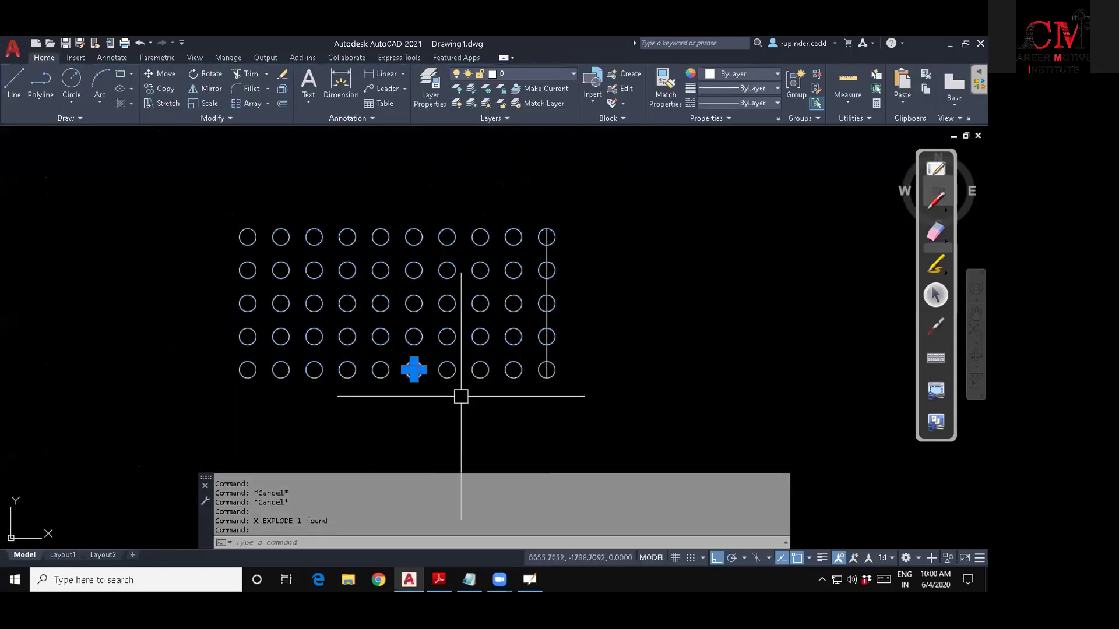
pyautogui.press('Escape')
# Trim away the outer halves of the two lowest circles in the last column at the vertical line.
pyautogui.write('tr')
pyautogui.press('Return')
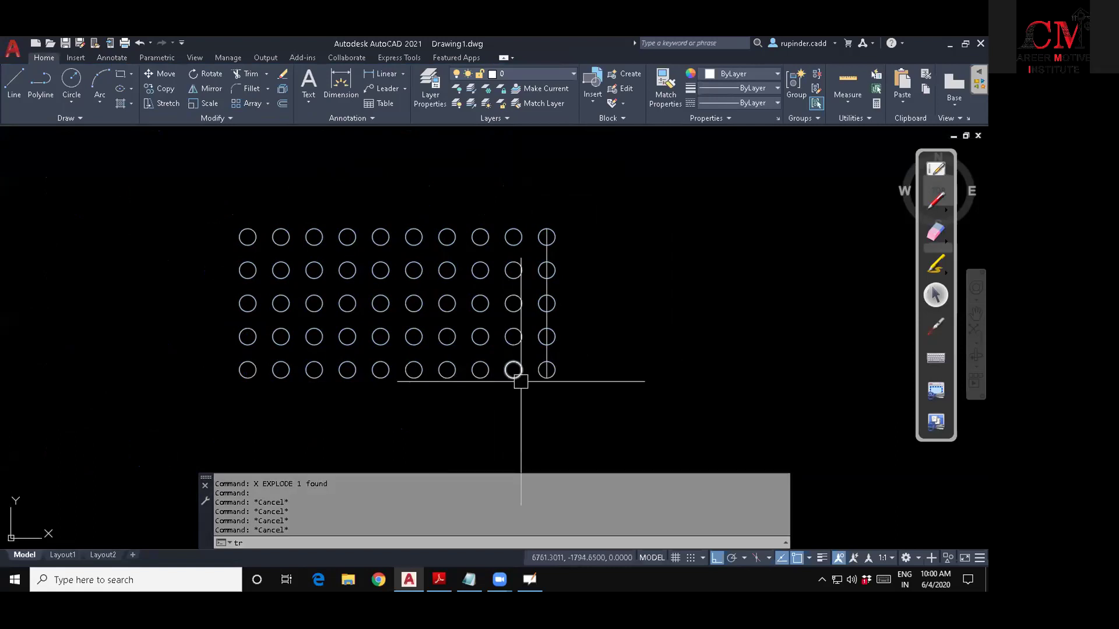
pyautogui.scroll(4, 525, 376)
pyautogui.click(560, 378)
pyautogui.click(564, 304)
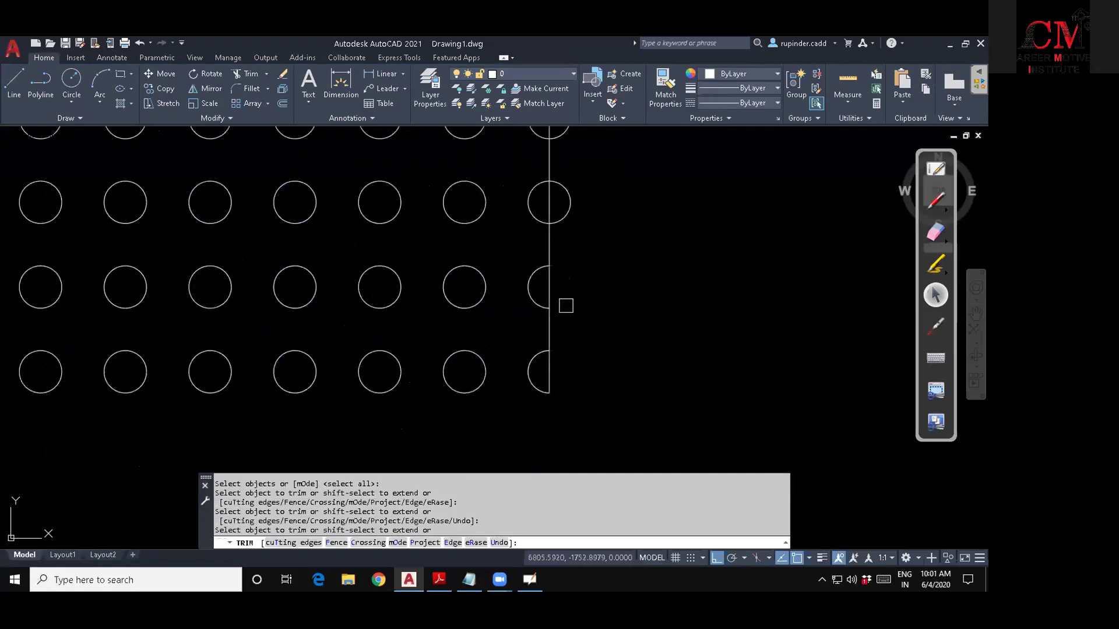
pyautogui.press('Escape')
# Undo the trim, explode, line and array operations back to the single original circle.
pyautogui.write('u')
pyautogui.press('Return')
pyautogui.write('u')
pyautogui.press('Return')
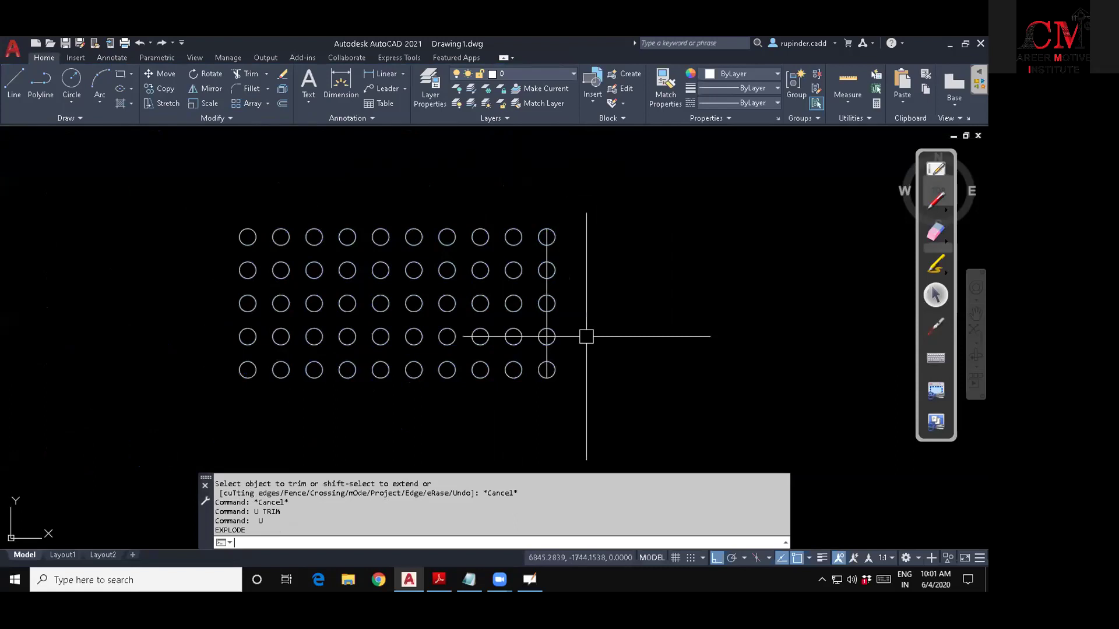
pyautogui.press('Return')
pyautogui.press('Return')
pyautogui.press('Return')
pyautogui.press('Return')
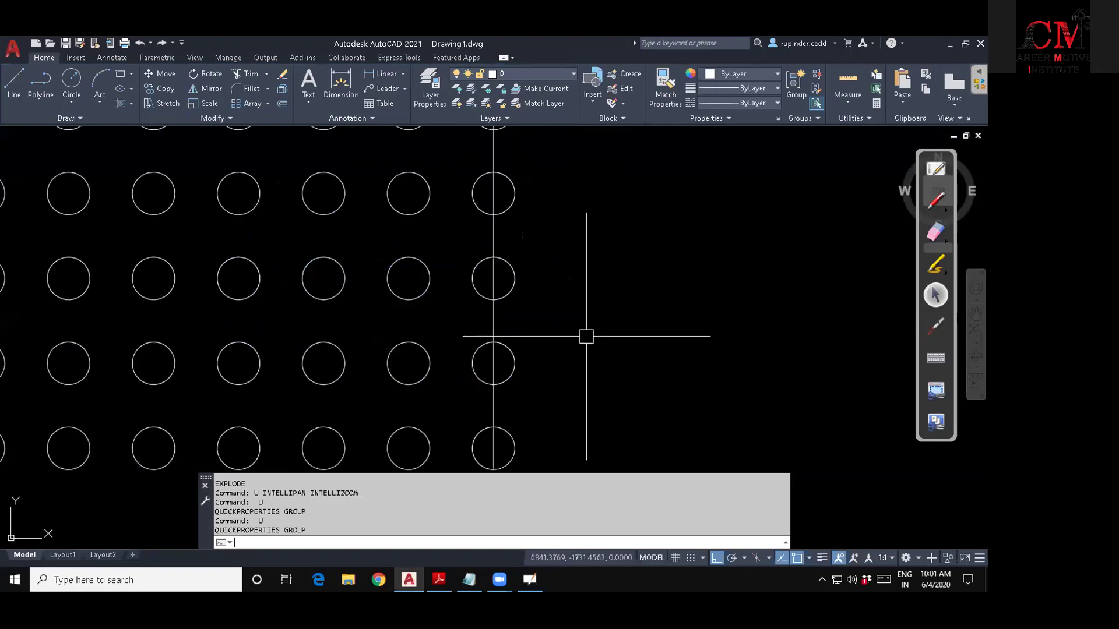
pyautogui.press('Return')
pyautogui.press('Return')
pyautogui.press('Return')
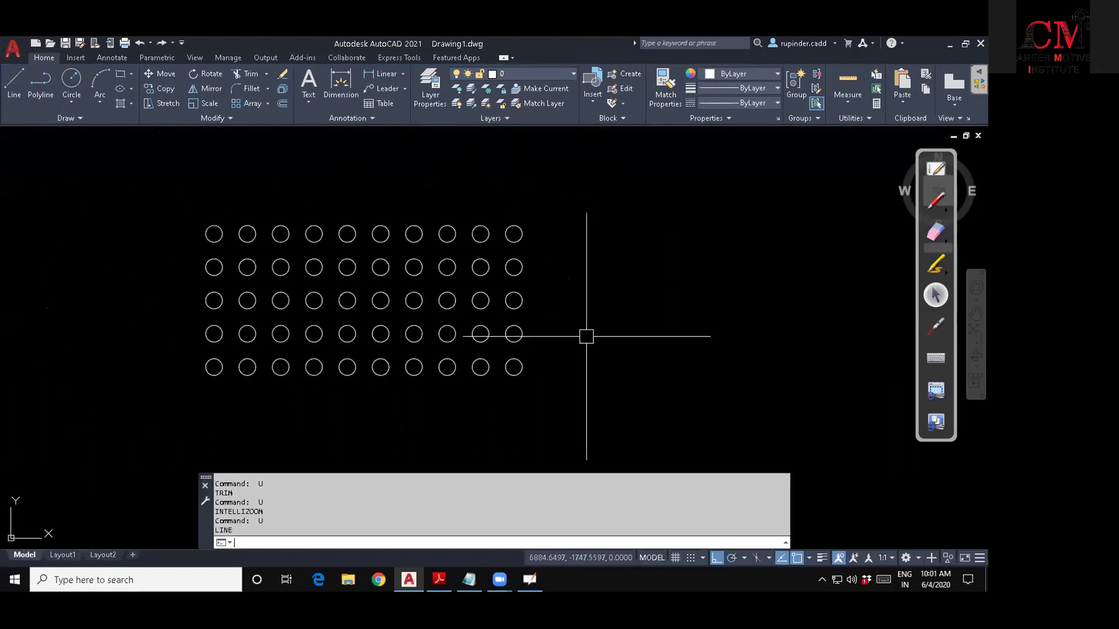
pyautogui.press('Return')
pyautogui.press('Escape')
pyautogui.press('Escape')
pyautogui.press('Escape')
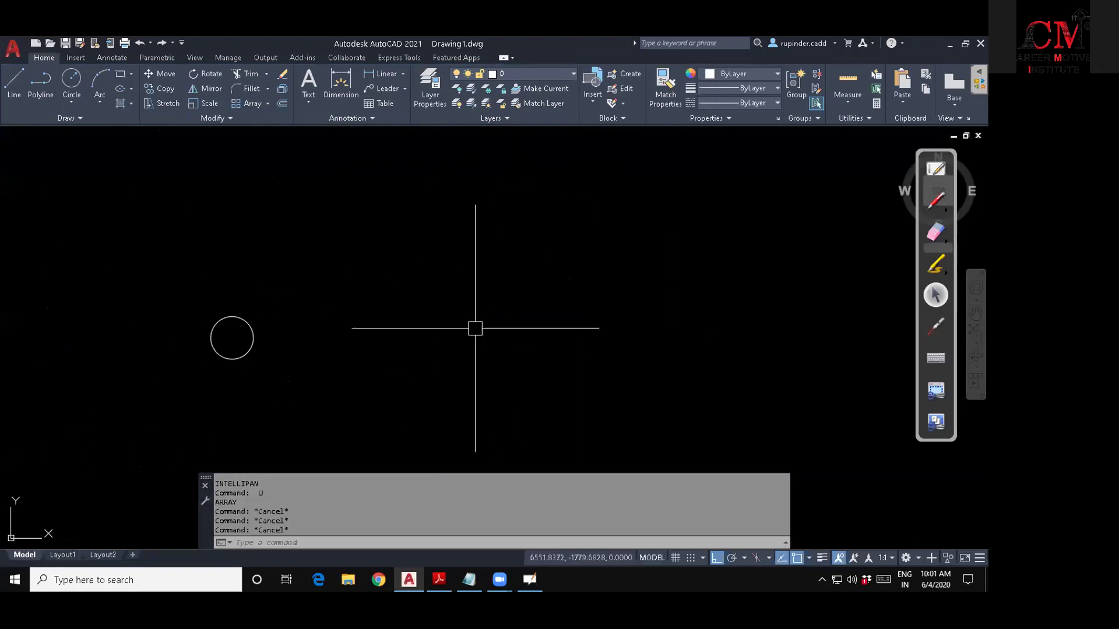
# Create a non-associative rectangular array of the circle with 5 columns and 5 rows, keeping the default spacing.
pyautogui.write('ar')
pyautogui.press('Return')
pyautogui.click(320, 396)
pyautogui.click(154, 277)
pyautogui.press('Return')
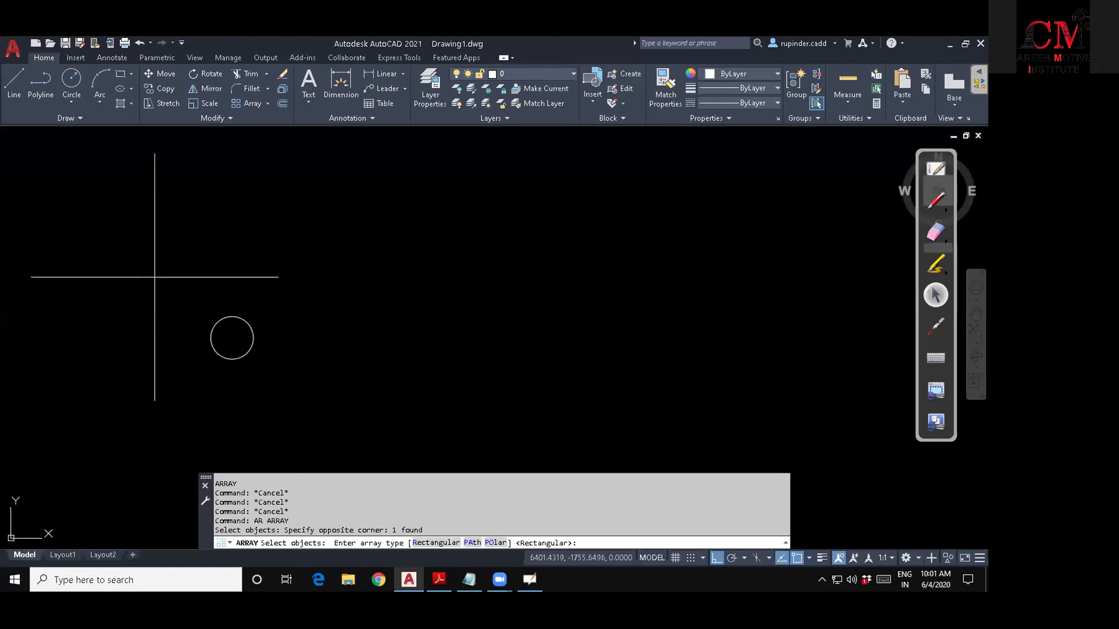
pyautogui.press('Return')
pyautogui.moveTo(136, 75); pyautogui.dragTo(61, 65)
pyautogui.write('5')
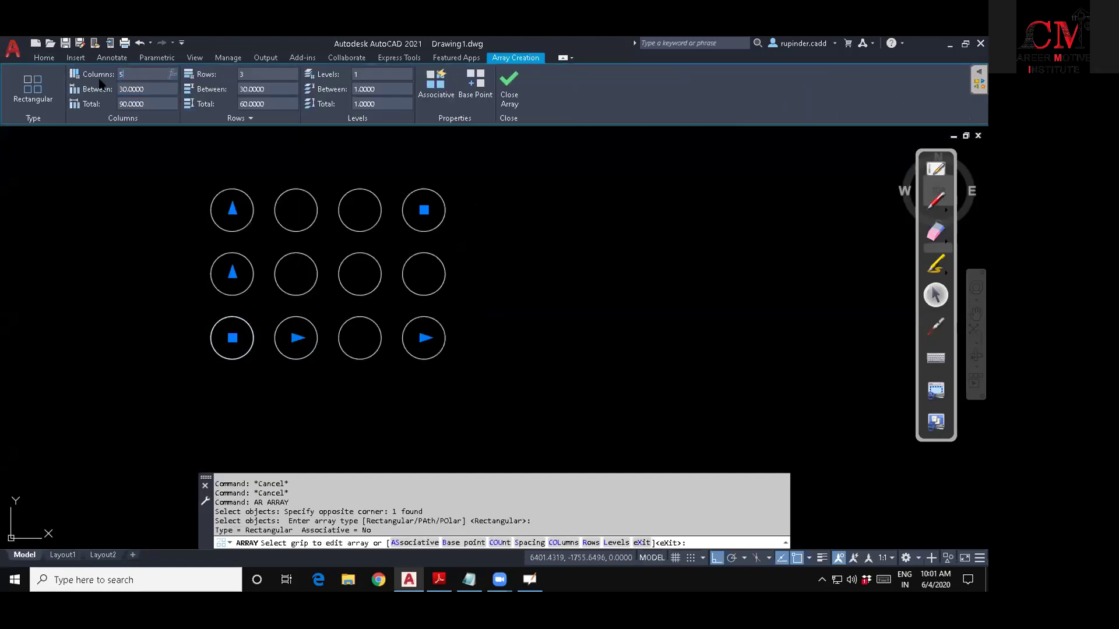
pyautogui.click(239, 76)
pyautogui.write('5')
pyautogui.press('Return')
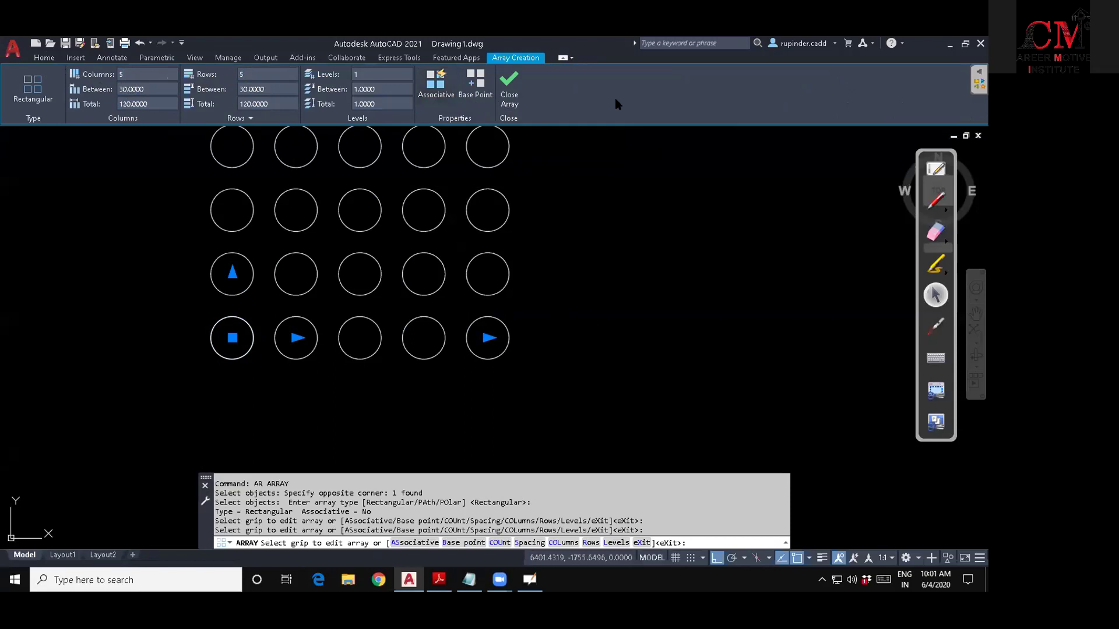
pyautogui.click(509, 88)
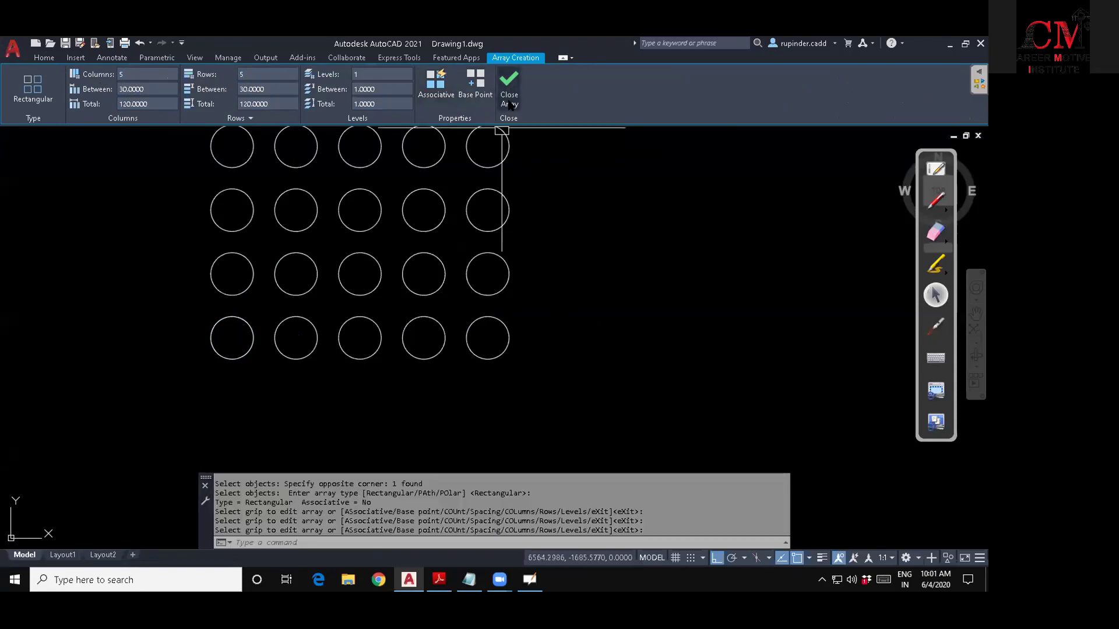
# Select several circles along the array's last column and bottom row to check that they are separate objects, and clear the selection.
pyautogui.click(487, 167)
pyautogui.click(499, 189)
pyautogui.click(487, 283)
pyautogui.click(471, 301)
pyautogui.click(467, 336)
pyautogui.click(417, 341)
pyautogui.click(403, 326)
pyautogui.click(376, 339)
pyautogui.click(314, 339)
pyautogui.click(256, 346)
pyautogui.press('Escape')
pyautogui.press('Escape')
pyautogui.press('Escape')
pyautogui.press('Escape')
pyautogui.press('Escape')
pyautogui.scroll(-3, 534, 352)
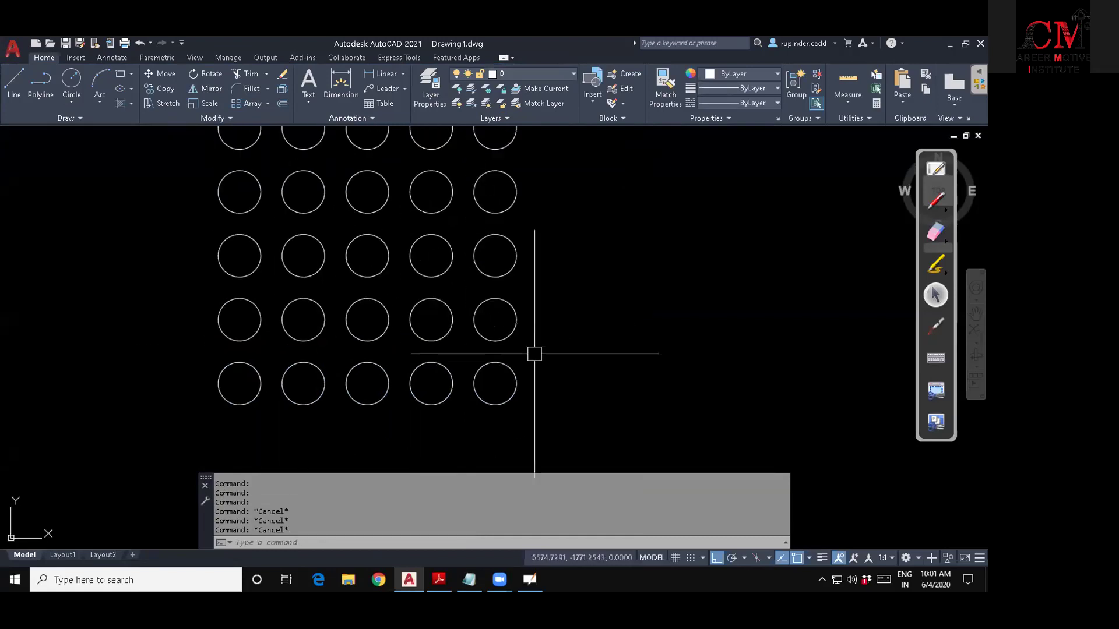
# Draw a vertical line through the 5-by-5 array's last column, from the lowest circle's bottom quadrant to the highest circle's top quadrant.
pyautogui.write('l')
pyautogui.press('Return')
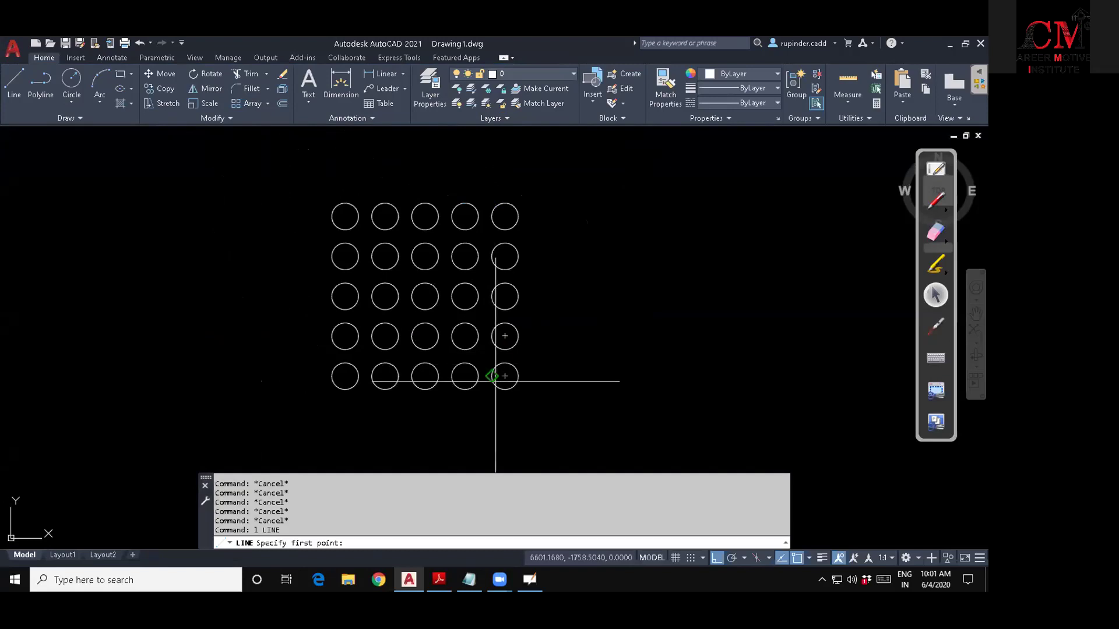
pyautogui.click(505, 389)
pyautogui.click(505, 204)
pyautogui.press('Escape')
pyautogui.press('Escape')
pyautogui.press('Escape')
pyautogui.press('Escape')
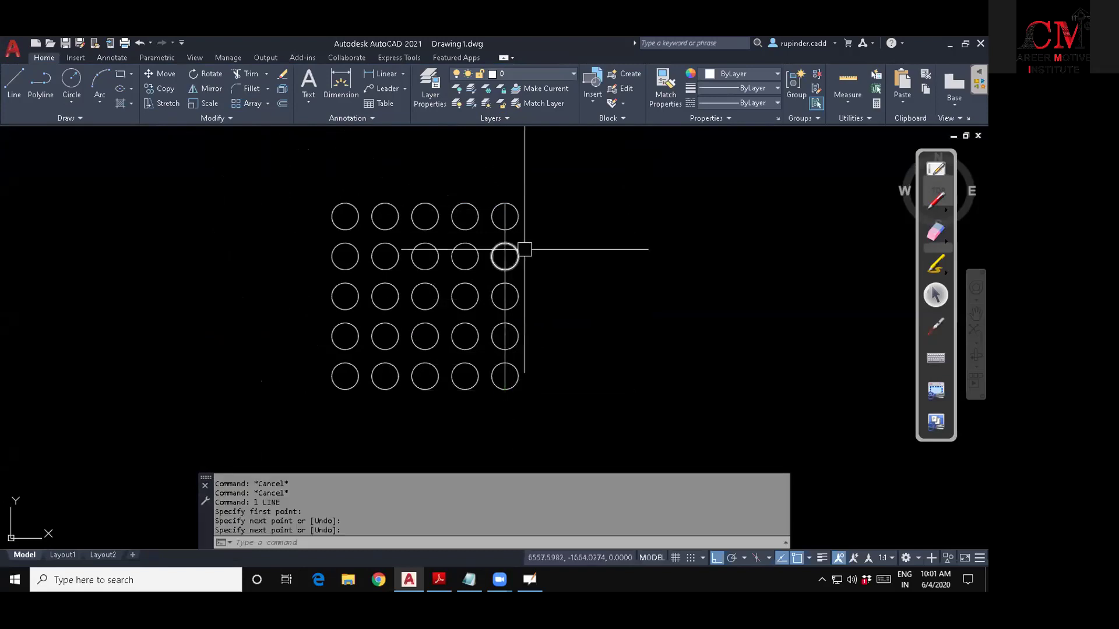
# Trim away the outer halves of all five circles in the last column, using the vertical line as cutting edge.
pyautogui.write('tr')
pyautogui.press('Return')
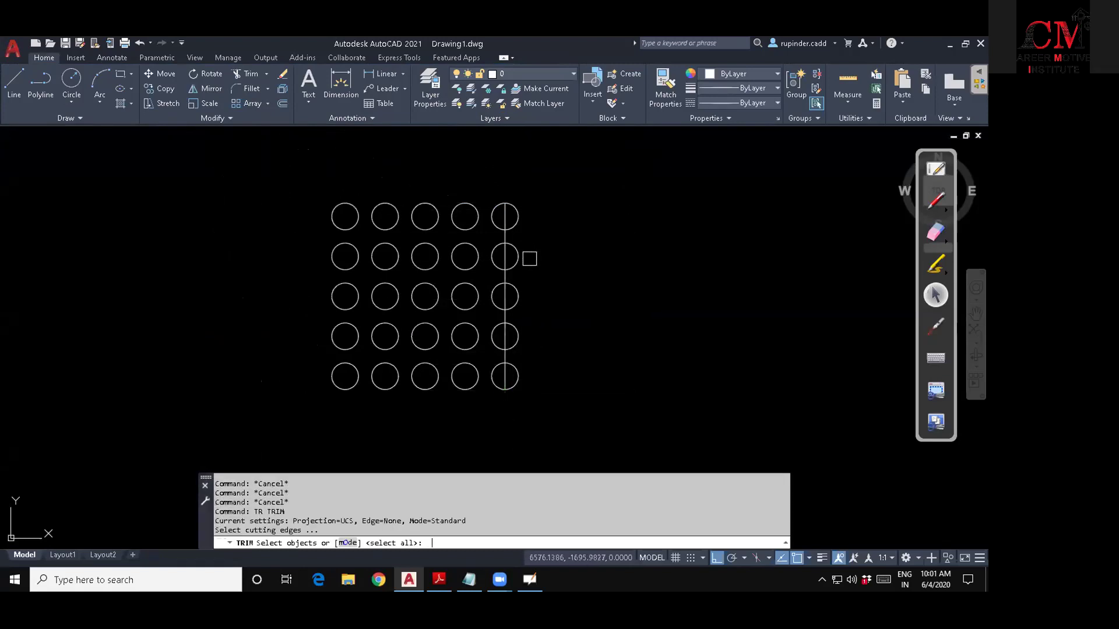
pyautogui.press('Return')
pyautogui.click(513, 210)
pyautogui.click(517, 257)
pyautogui.click(518, 296)
pyautogui.click(518, 337)
pyautogui.click(517, 372)
pyautogui.press('Escape')
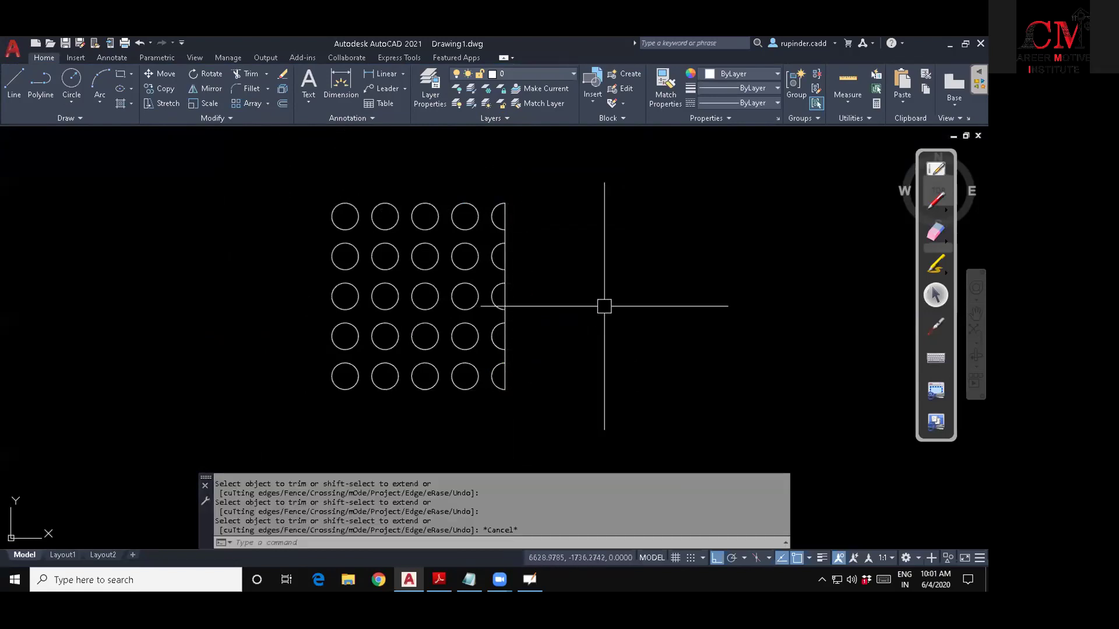
# Draw a large circle freehand in the empty area to the right of the trimmed array.
pyautogui.moveTo(600, 307); pyautogui.dragTo(357, 277, button='middle')
pyautogui.press('Escape')
pyautogui.press('Escape')
pyautogui.press('Escape')
pyautogui.write('c')
pyautogui.press('Return')
pyautogui.click(465, 314)
pyautogui.click(469, 197)
pyautogui.press('Return')
pyautogui.press('Escape')
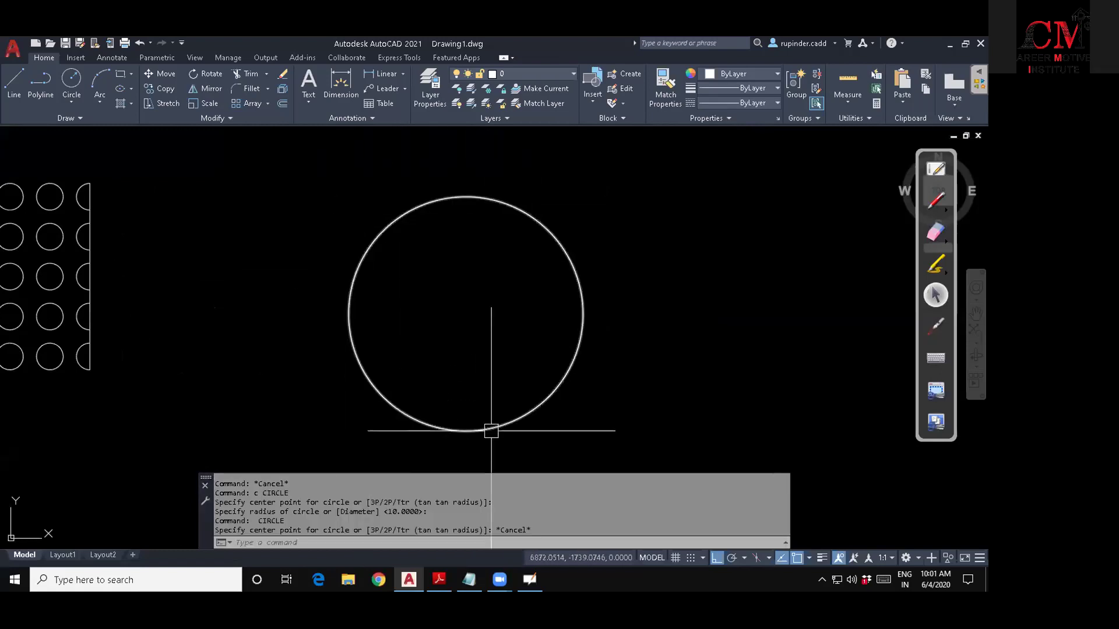
# Draw a small circle freehand, centred on the large circle's top quadrant.
pyautogui.press('Escape')
pyautogui.press('Escape')
pyautogui.press('Escape')
pyautogui.write('c')
pyautogui.press('Return')
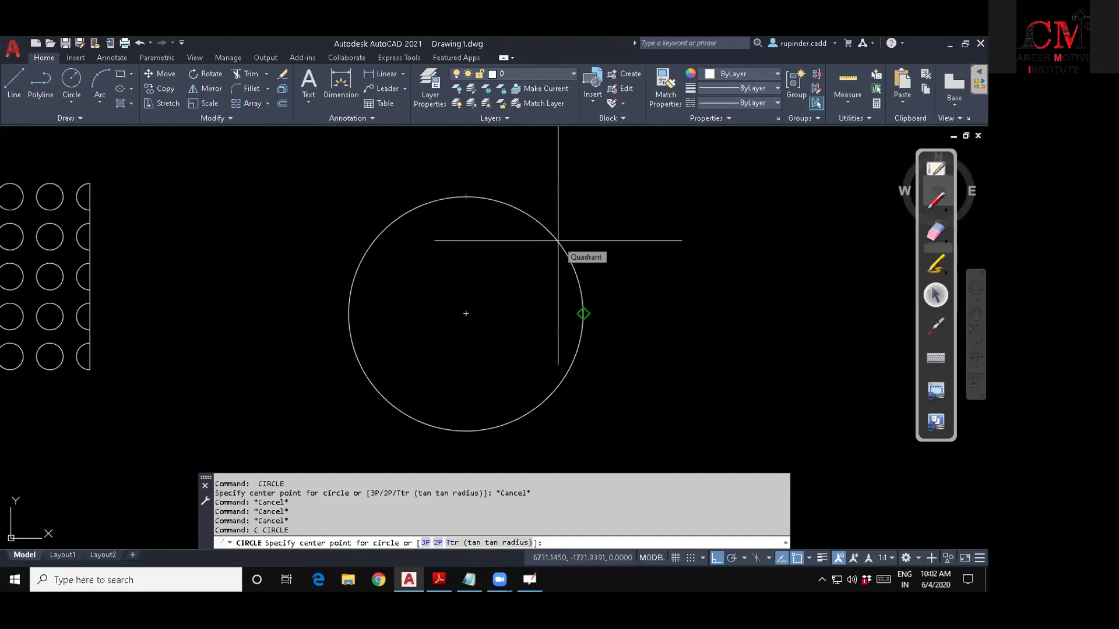
pyautogui.click(466, 196)
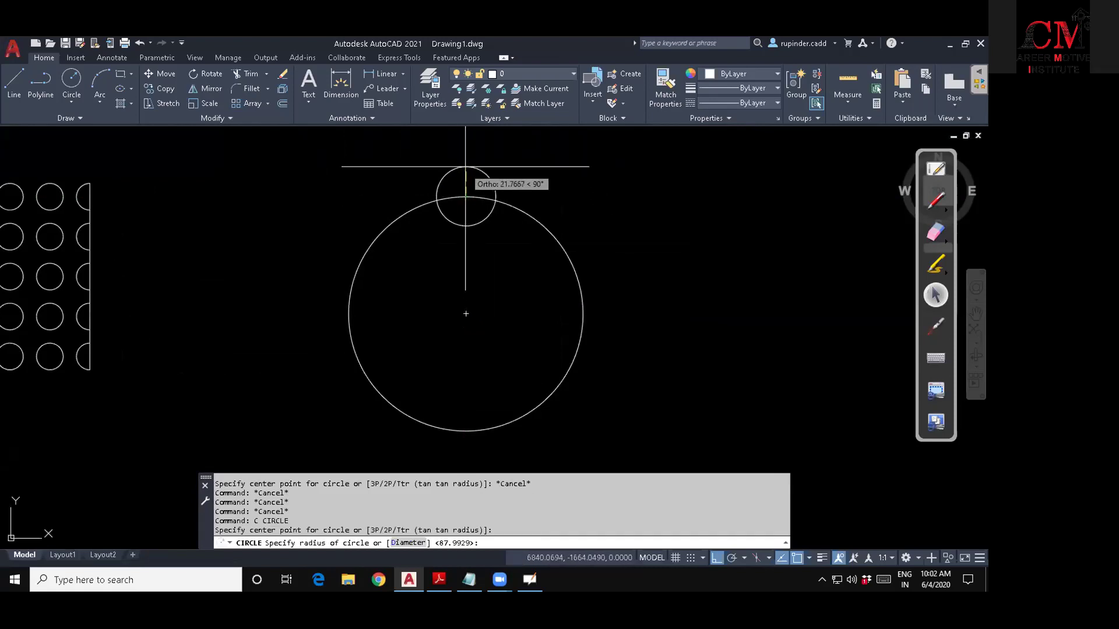
pyautogui.press('Escape')
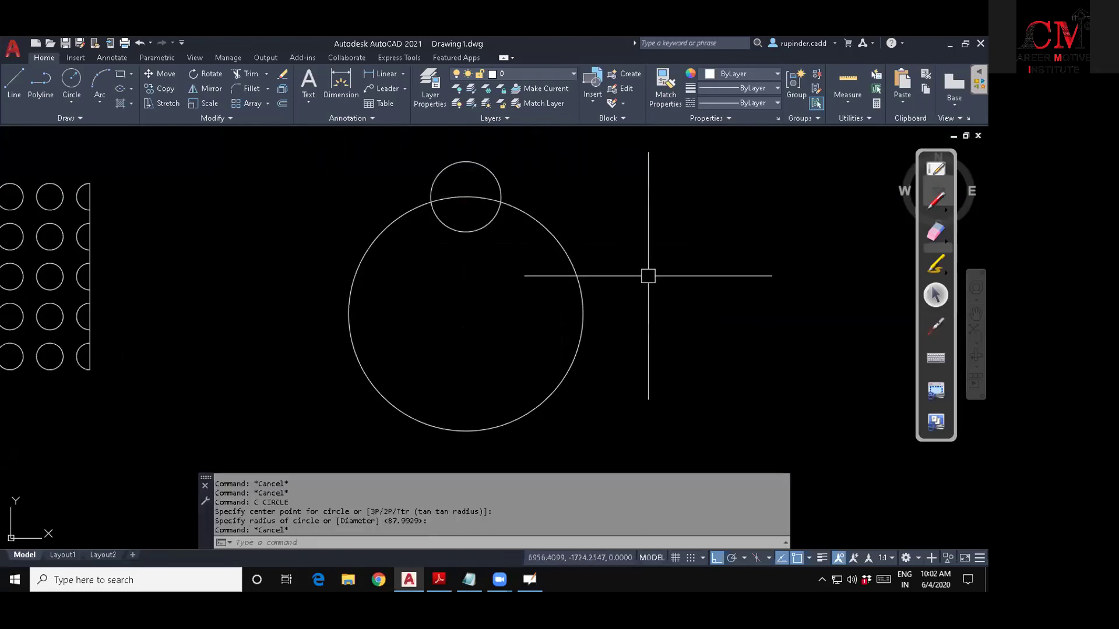
pyautogui.moveTo(641, 268); pyautogui.dragTo(635, 260, button='middle')
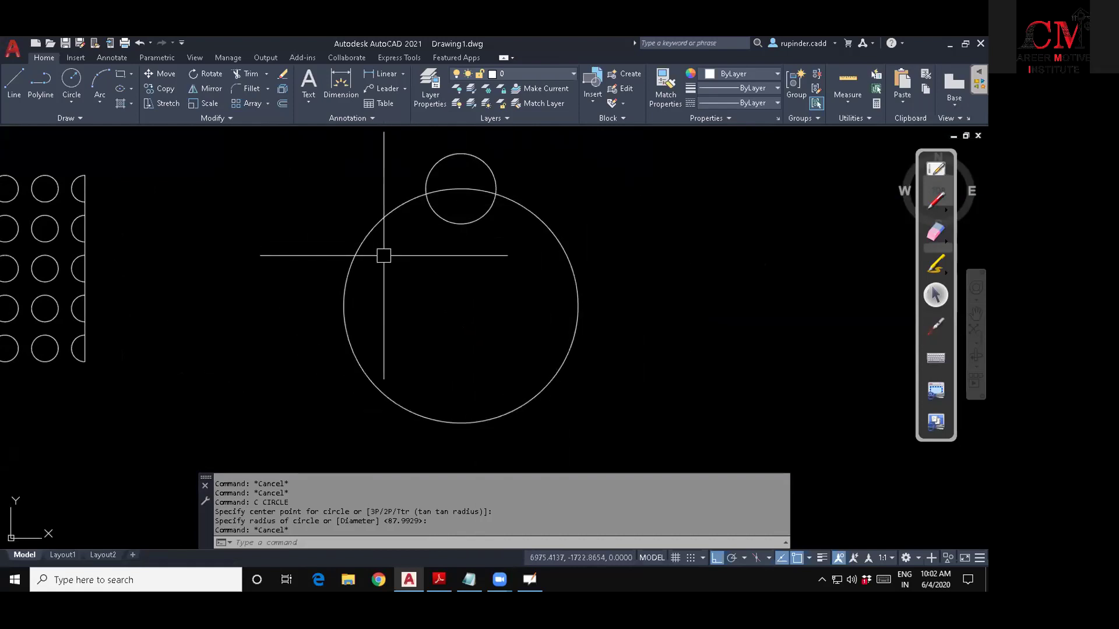
# Create a polar array of the small circle around the large circle's centre.
pyautogui.press('Escape')
pyautogui.press('Escape')
pyautogui.write('a')
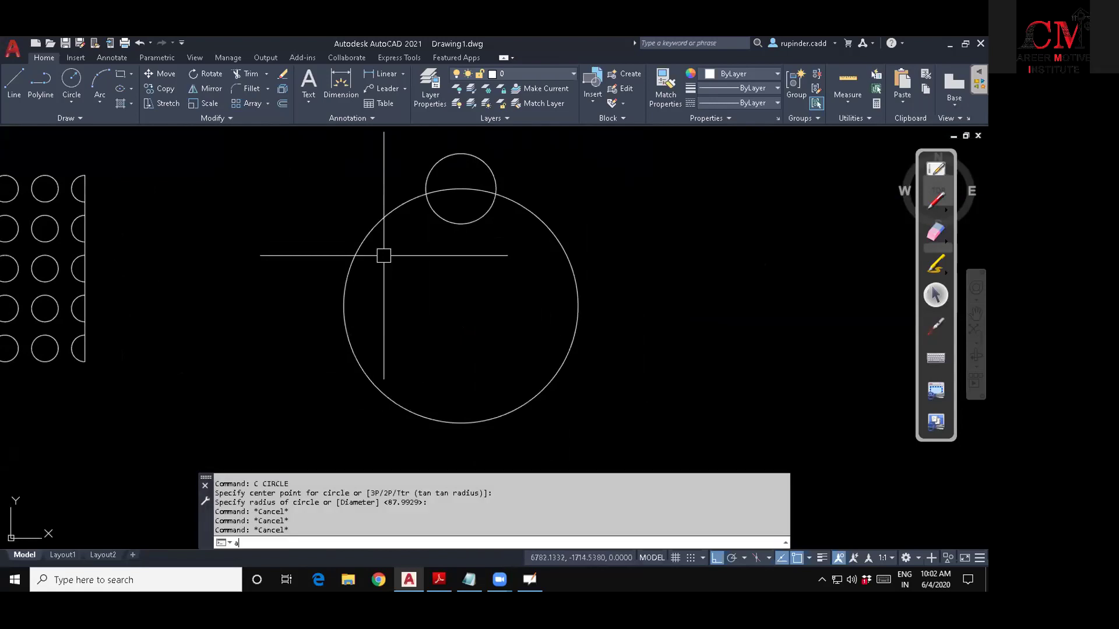
pyautogui.write('r')
pyautogui.press('Return')
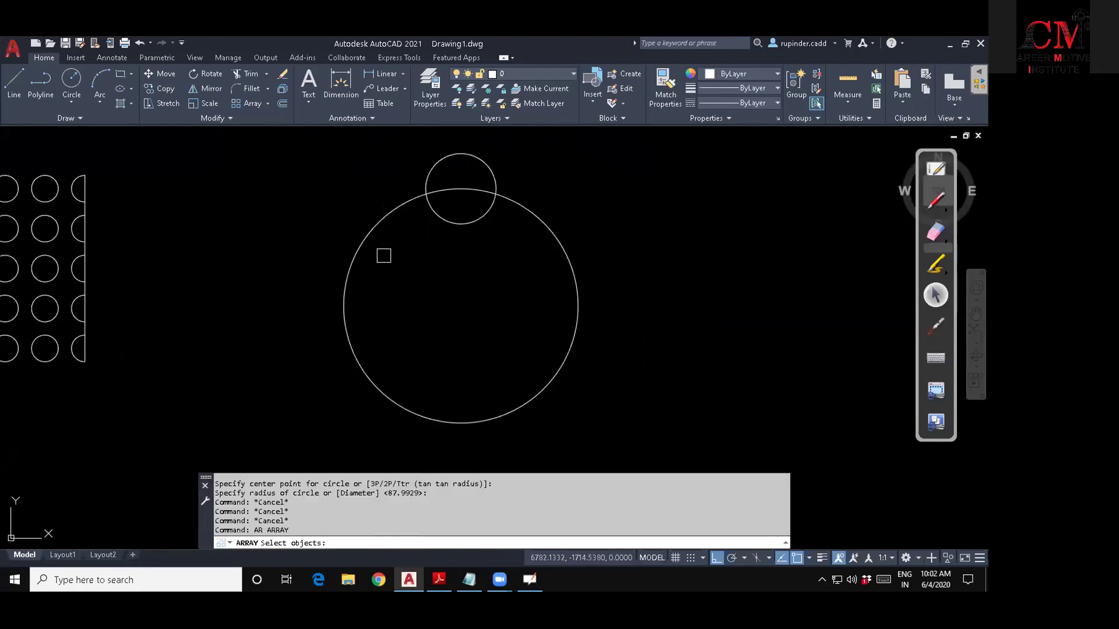
pyautogui.click(483, 217)
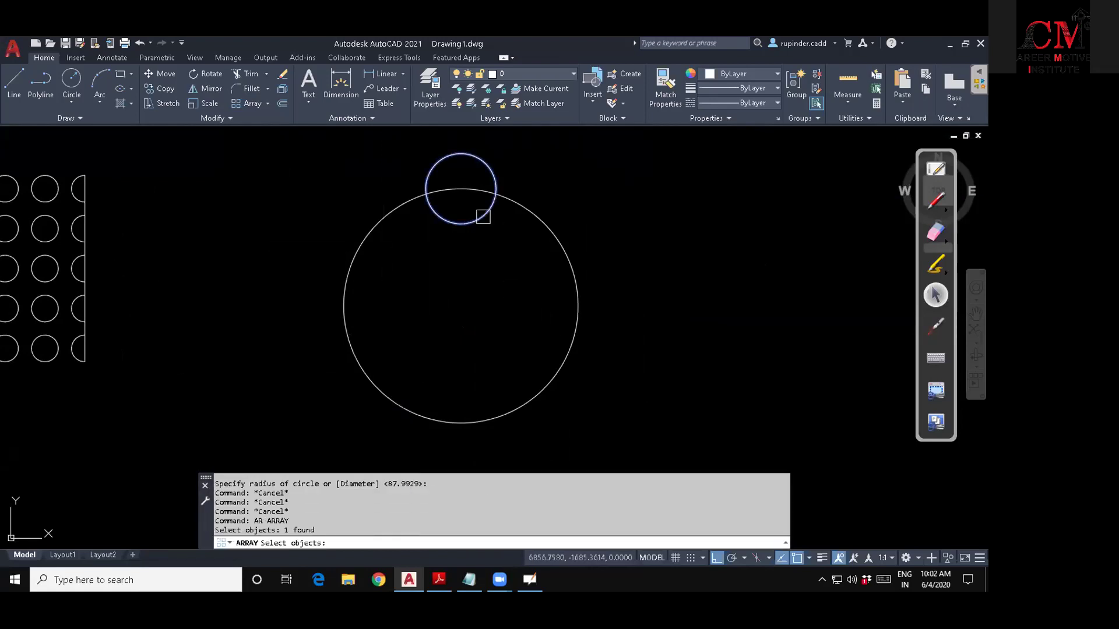
pyautogui.press('Return')
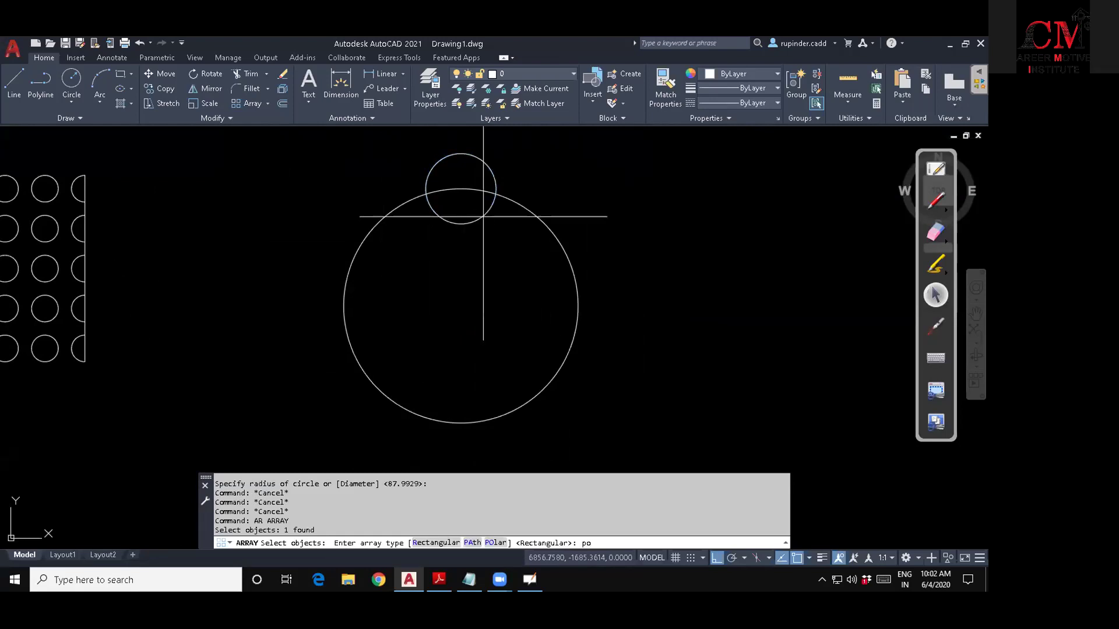
pyautogui.press('Return')
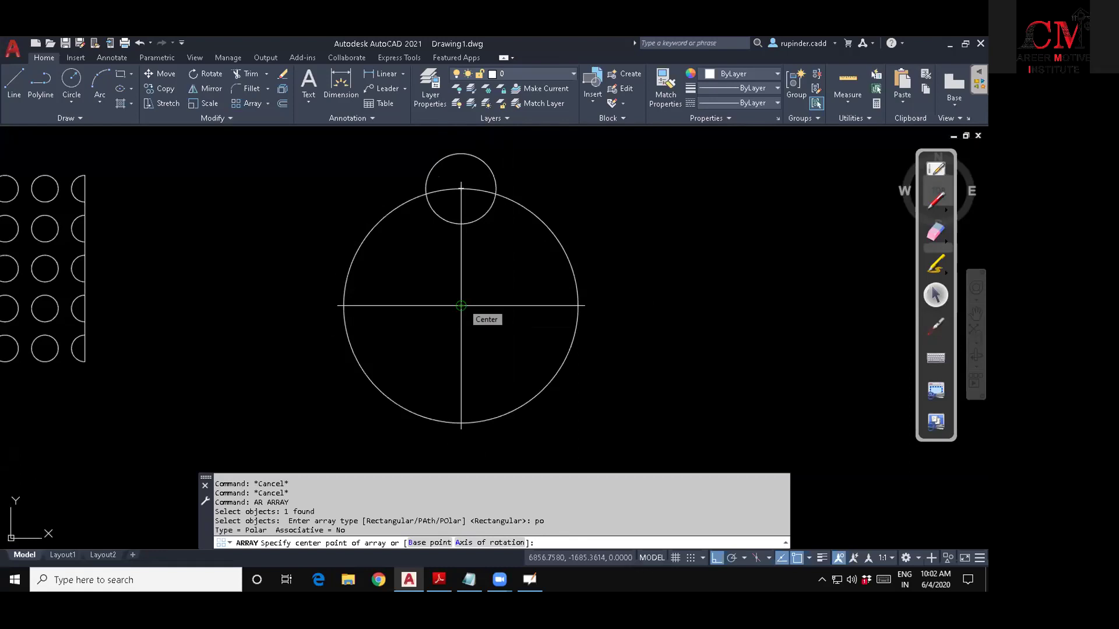
pyautogui.click(461, 306)
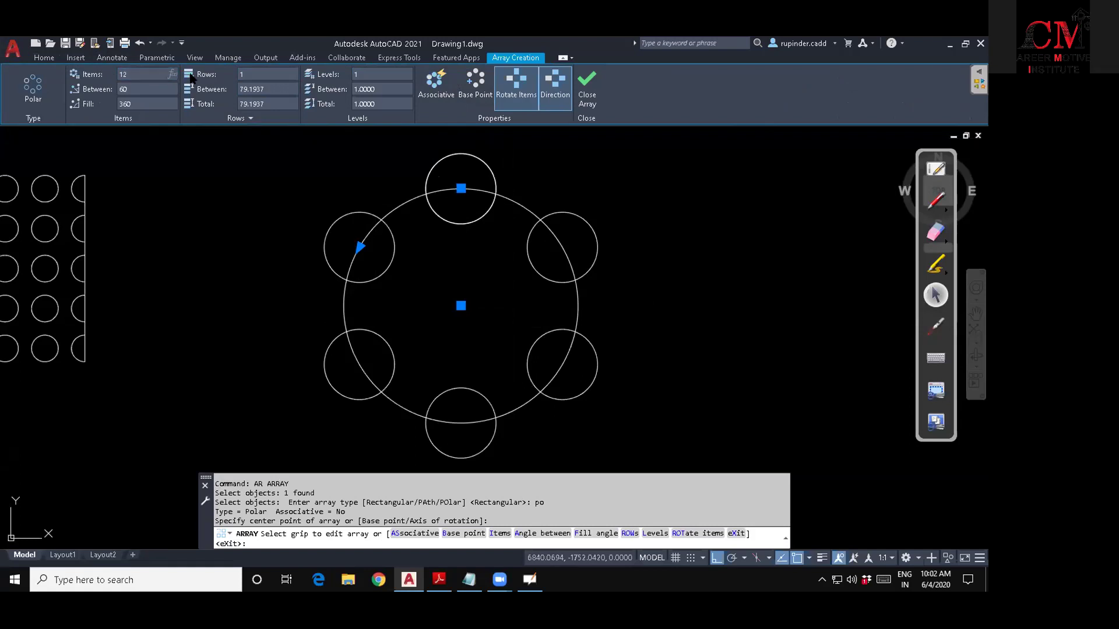
# Set the polar array's item count to 8 and finish the array.
pyautogui.click(256, 76)
pyautogui.moveTo(158, 74); pyautogui.dragTo(70, 74)
pyautogui.press('Return')
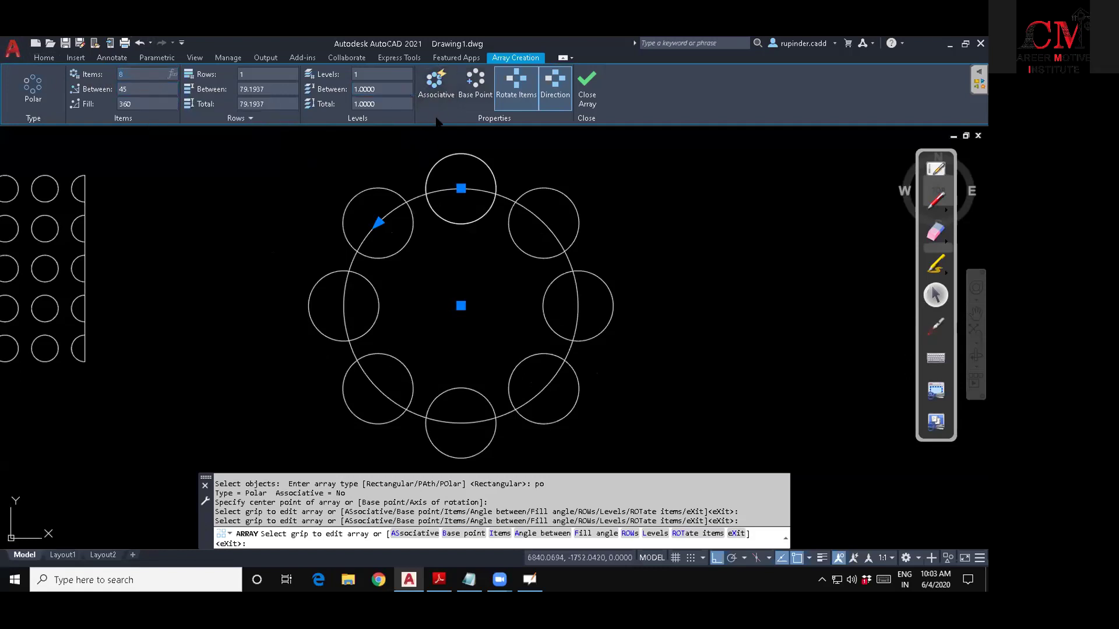
pyautogui.click(588, 95)
# Trim away the parts of all eight small circles that lie inside the large circle, using all objects as cutting edges.
pyautogui.moveTo(658, 277)
pyautogui.mouseDown(button='middle')
pyautogui.moveTo(595, 300)
pyautogui.moveTo(595, 290)
pyautogui.mouseUp(button='middle')
pyautogui.write('tr')
pyautogui.press('Return')
pyautogui.press('Return')
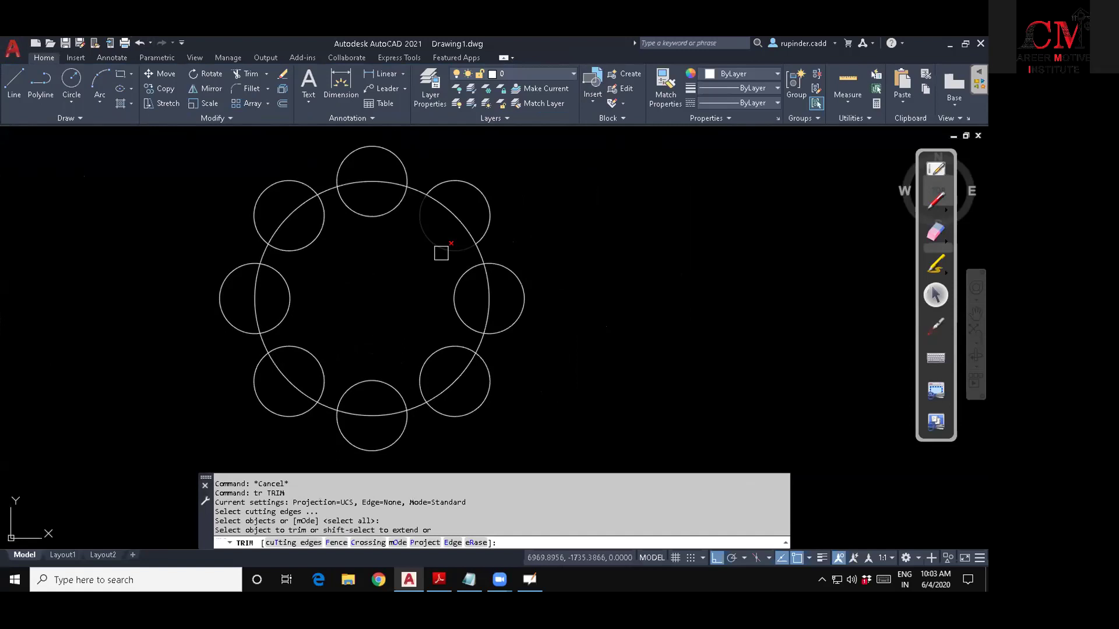
pyautogui.click(467, 280)
pyautogui.click(454, 339)
pyautogui.click(434, 369)
pyautogui.click(389, 386)
pyautogui.click(320, 377)
pyautogui.click(288, 300)
pyautogui.click(302, 250)
pyautogui.click(380, 218)
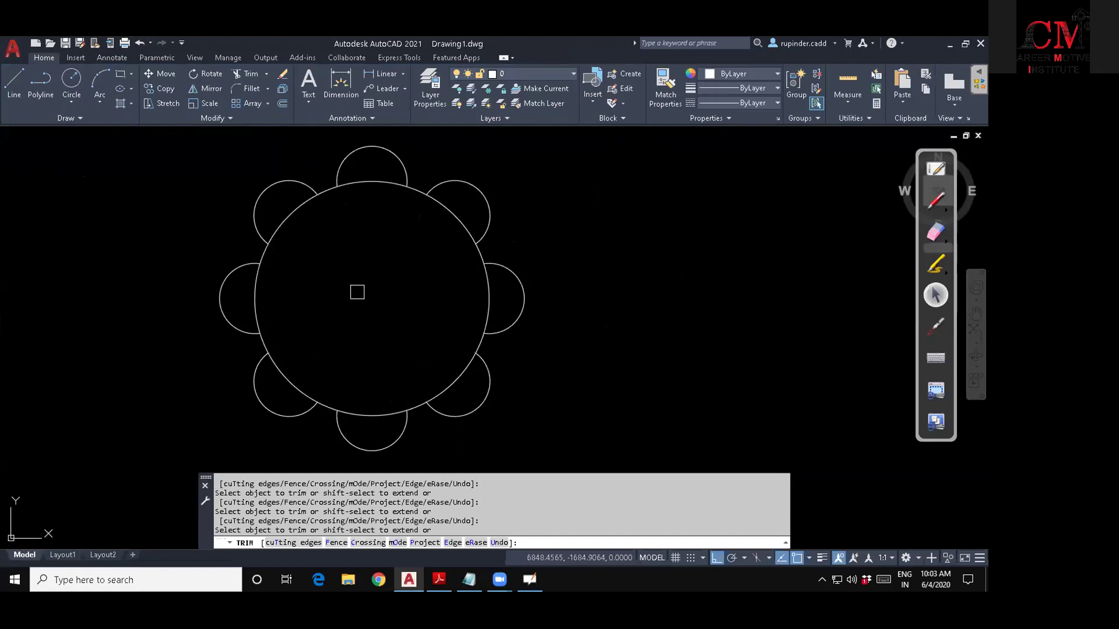
pyautogui.press('Escape')
pyautogui.press('Escape')
pyautogui.press('Escape')
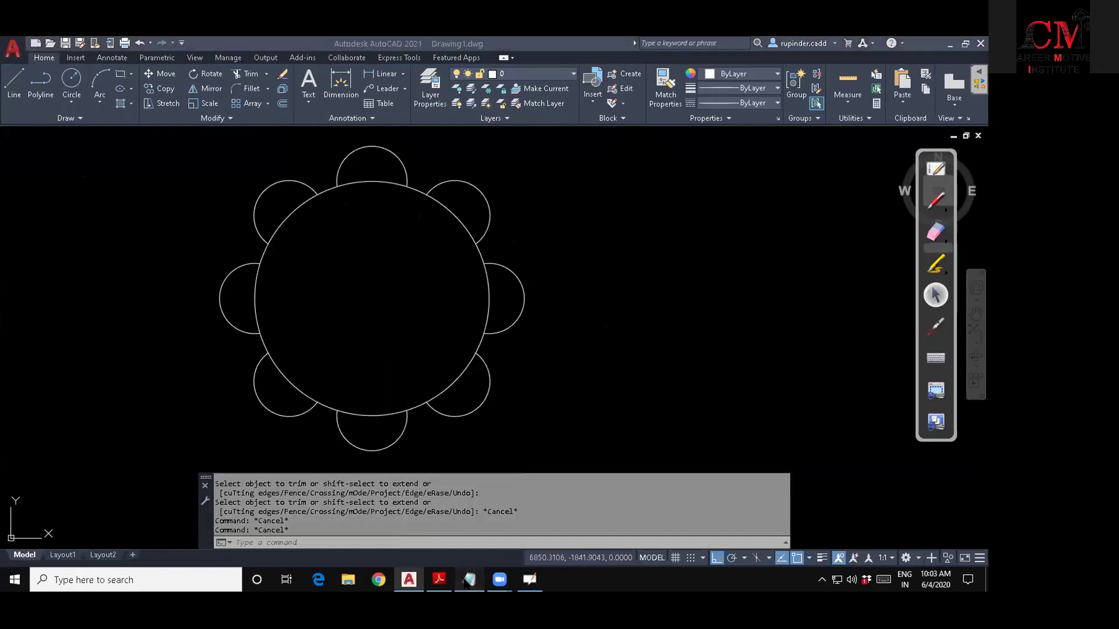
# Switch to the Day 3 Notepad list, highlight the "Rotate-Ro" entry, and return to AutoCAD.
pyautogui.click(472, 579)
pyautogui.moveTo(104, 341); pyautogui.dragTo(5, 341)
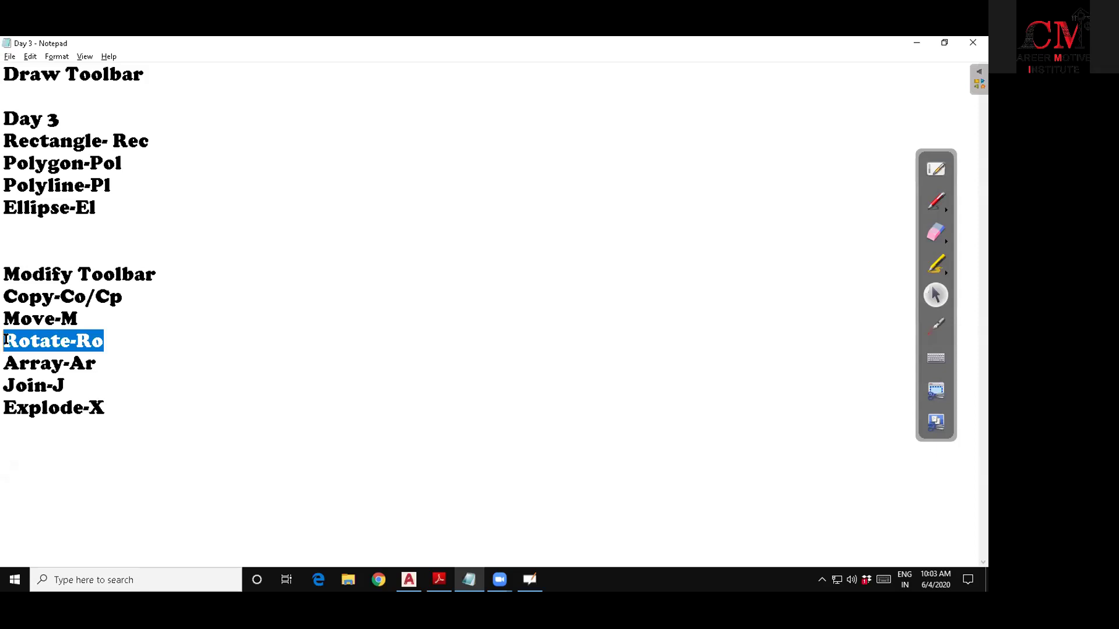
pyautogui.click(917, 43)
# Draw a horizontal line freehand in the empty area to the right of the trimmed polar array.
pyautogui.moveTo(618, 368); pyautogui.dragTo(445, 364, button='middle')
pyautogui.scroll(-3, 445, 363)
pyautogui.moveTo(535, 367); pyautogui.dragTo(358, 349, button='middle')
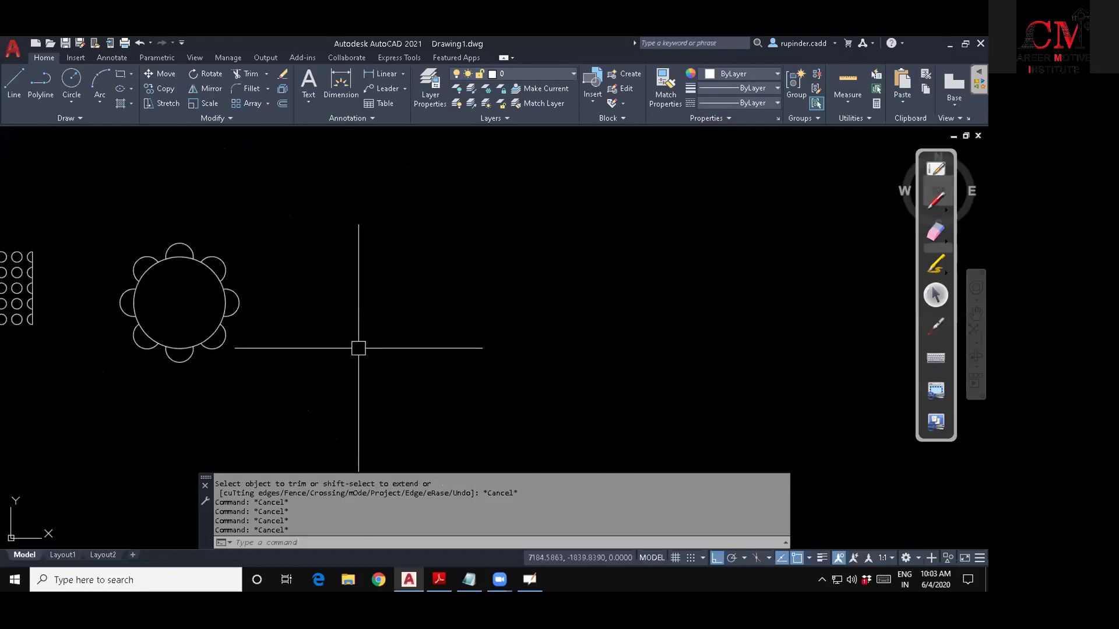
pyautogui.press('Escape')
pyautogui.write('l')
pyautogui.press('Return')
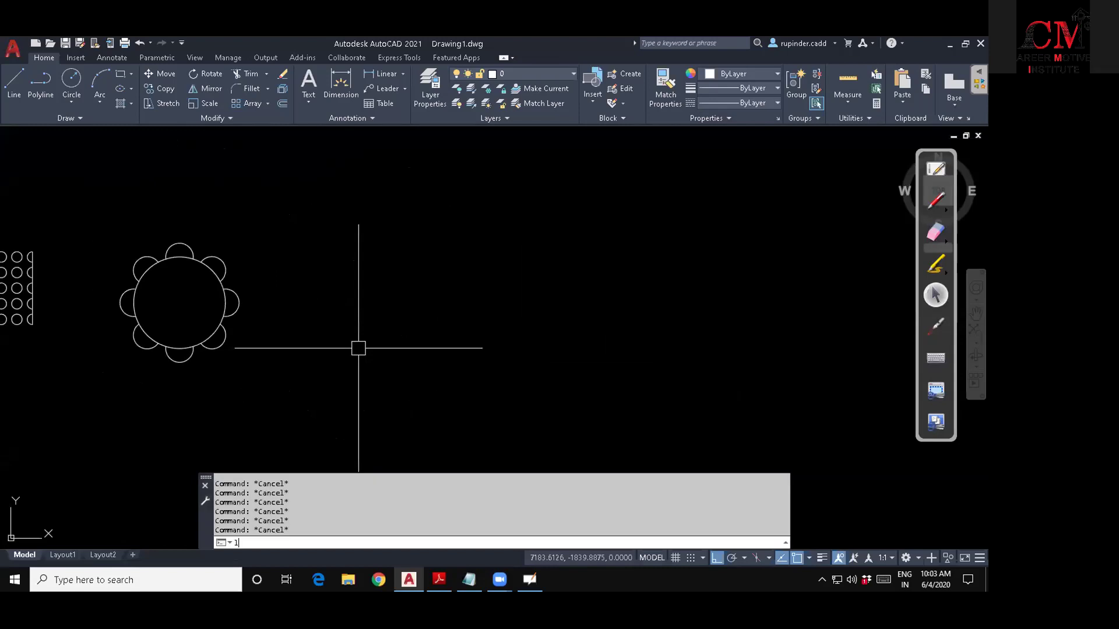
pyautogui.moveTo(525, 364); pyautogui.dragTo(342, 355, button='middle')
pyautogui.click(284, 288)
pyautogui.click(550, 292)
pyautogui.press('Escape')
pyautogui.press('Escape')
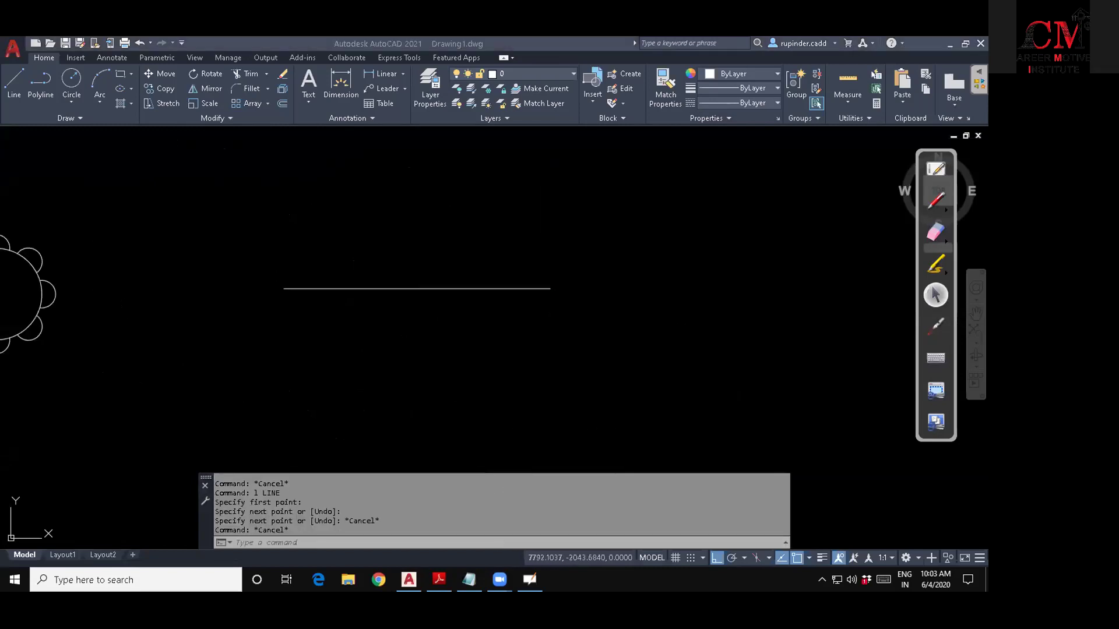
pyautogui.click(619, 327)
pyautogui.press('Escape')
pyautogui.press('Escape')
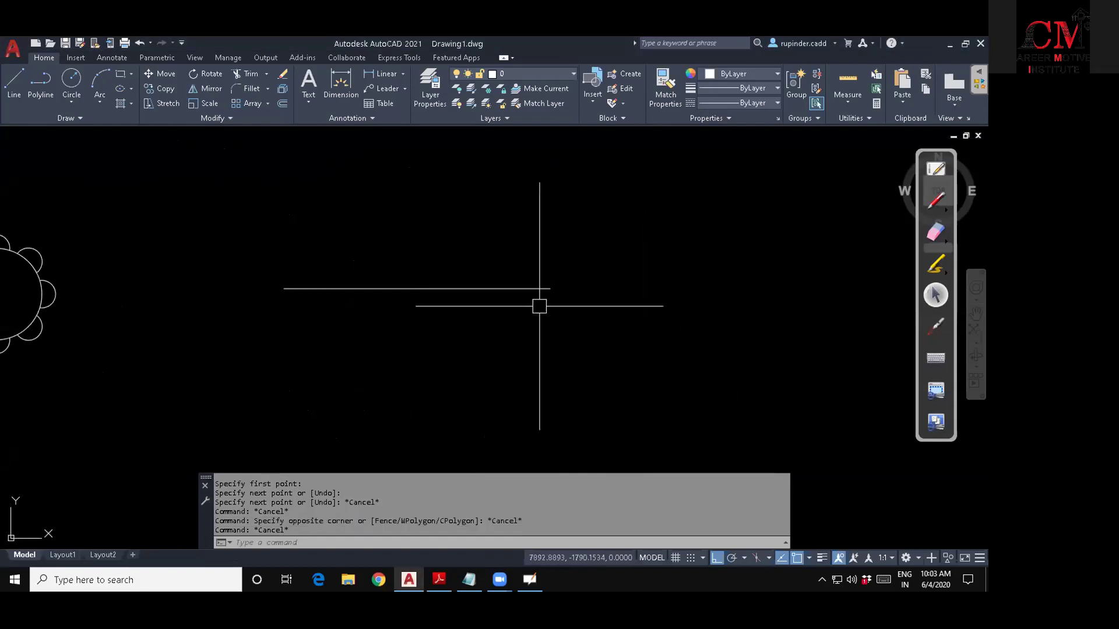
# Rotate the horizontal line by 45 degrees about its left endpoint.
pyautogui.moveTo(539, 305); pyautogui.dragTo(550, 338, button='middle')
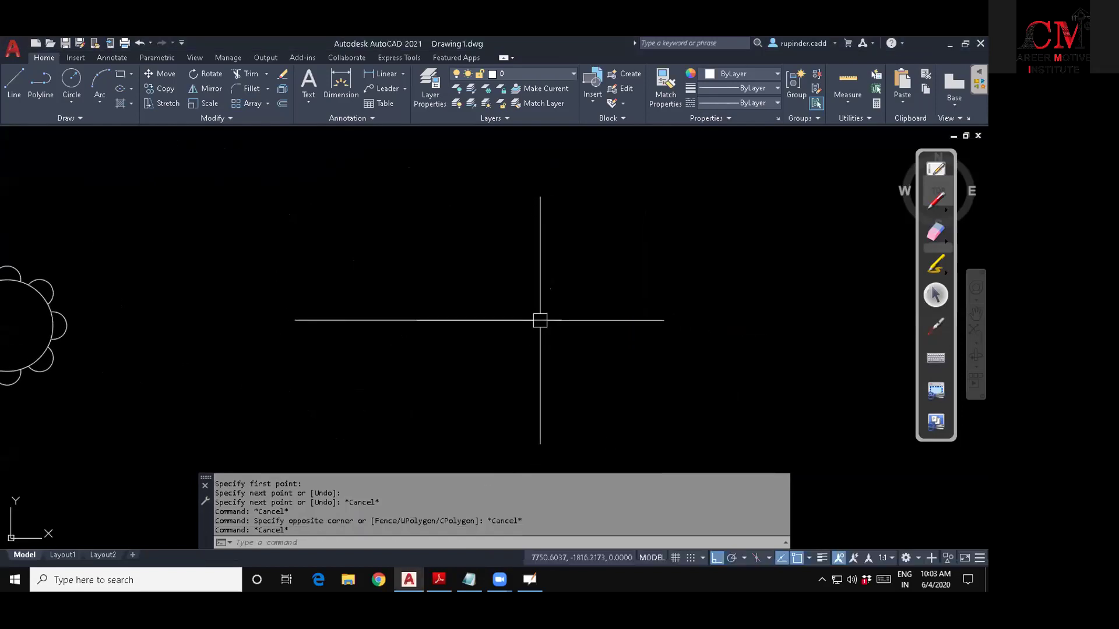
pyautogui.moveTo(547, 300); pyautogui.dragTo(563, 339, button='middle')
pyautogui.press('Escape')
pyautogui.press('Escape')
pyautogui.press('Escape')
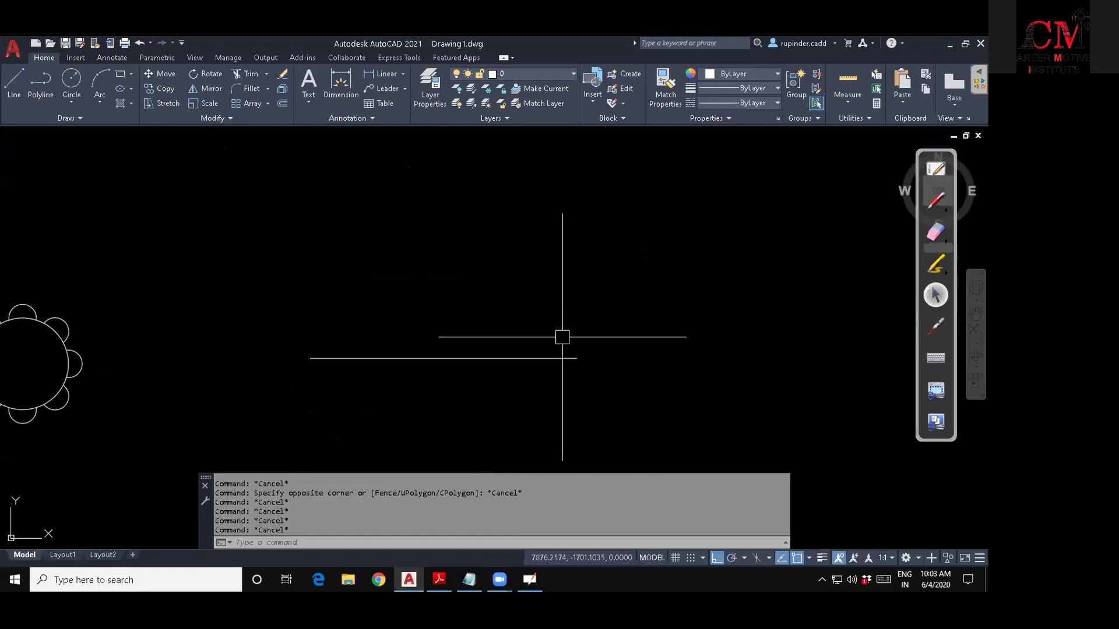
pyautogui.write('ro')
pyautogui.press('Return')
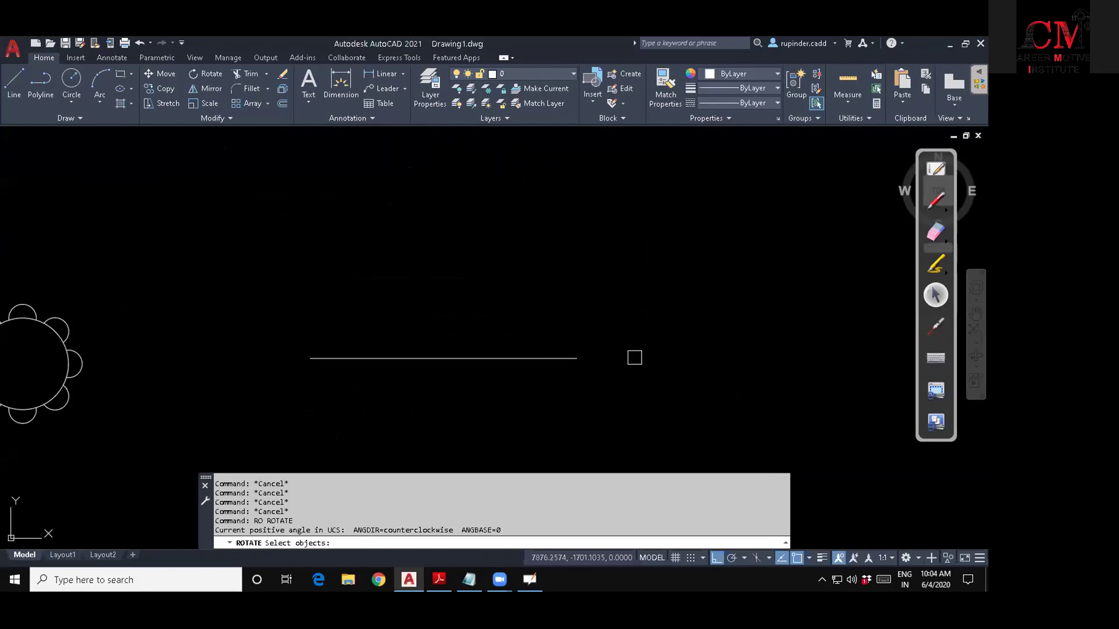
pyautogui.click(607, 386)
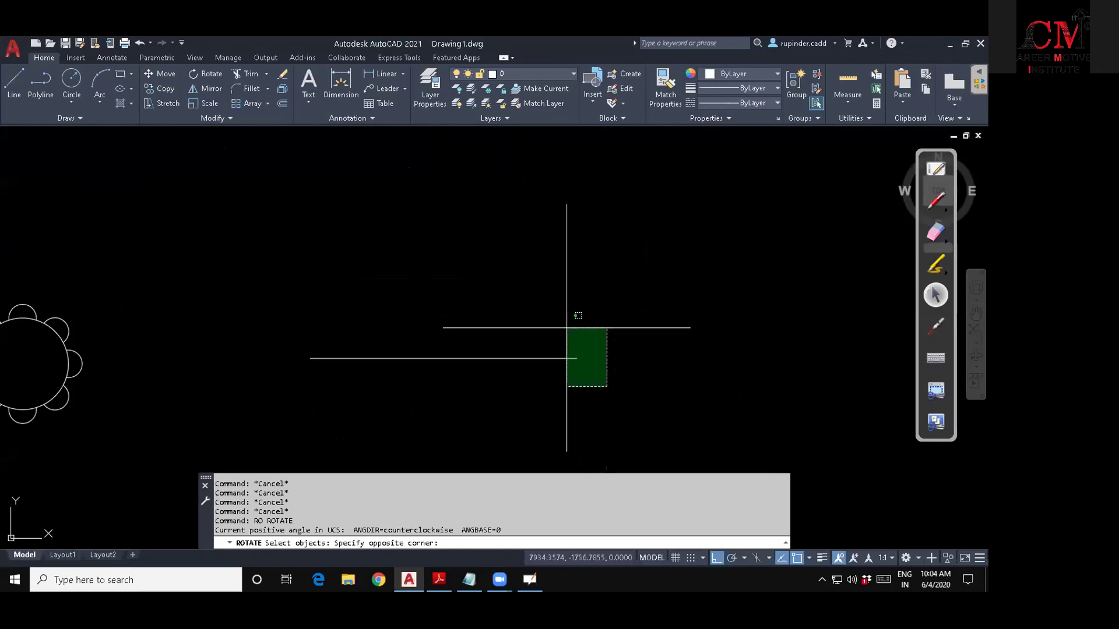
pyautogui.click(549, 310)
pyautogui.press('Return')
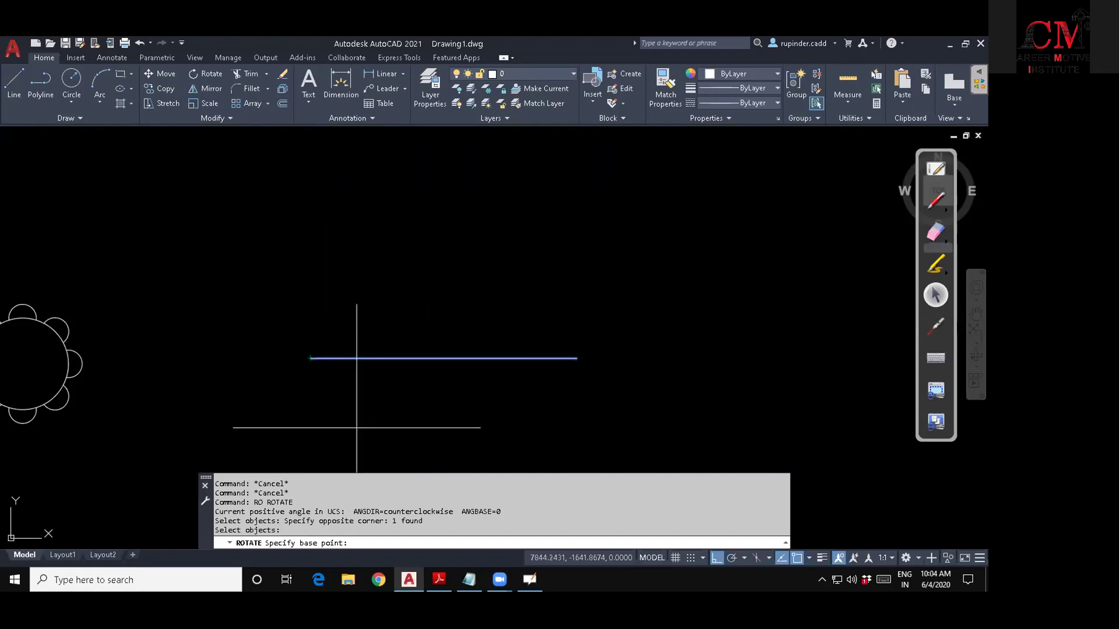
pyautogui.click(309, 358)
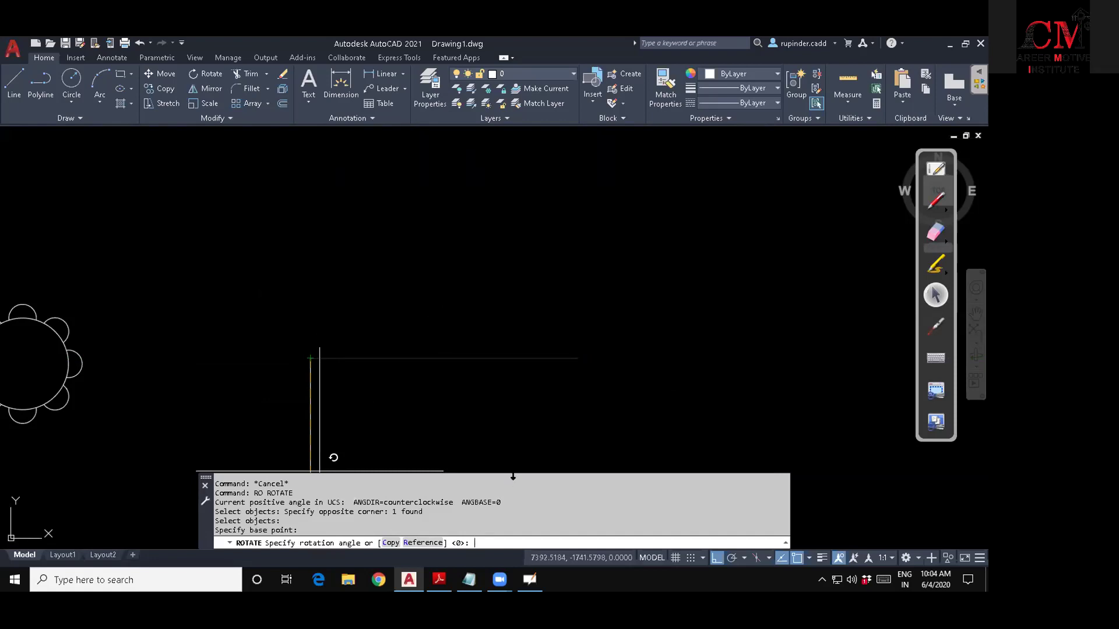
pyautogui.write('45')
pyautogui.press('Return')
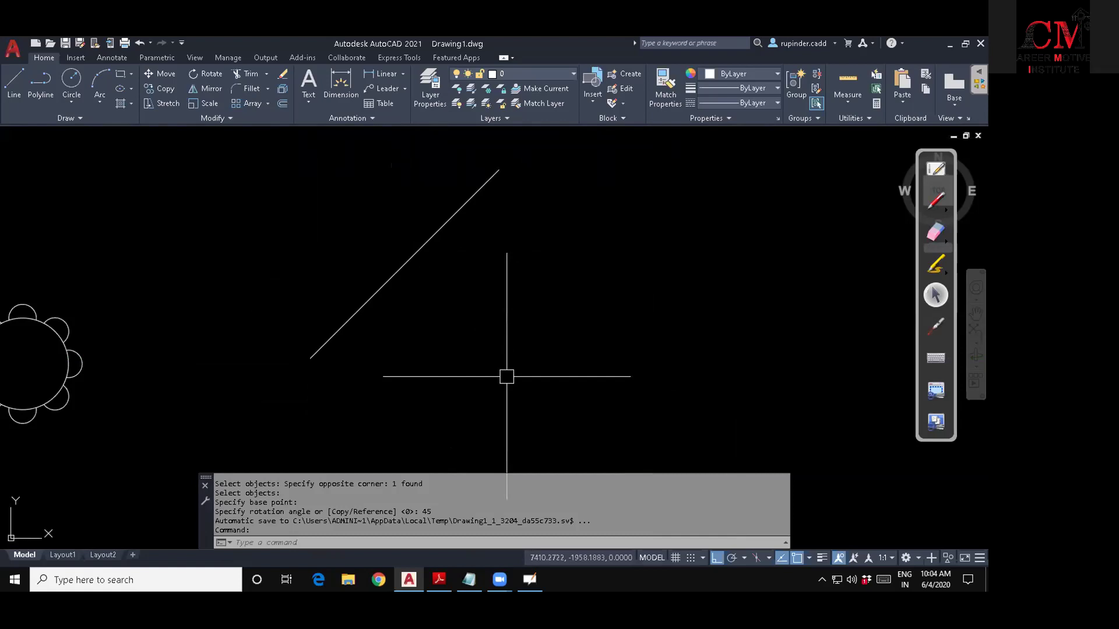
# Undo the line's 45-degree rotation.
pyautogui.write('u')
pyautogui.press('Return')
pyautogui.press('Escape')
pyautogui.press('Escape')
pyautogui.press('Escape')
pyautogui.press('Escape')
# Rotate a copy of the horizontal line by 45 degrees about its left endpoint, keeping the original line.
pyautogui.write('ro')
pyautogui.press('Return')
pyautogui.click(532, 428)
pyautogui.click(417, 281)
pyautogui.press('Return')
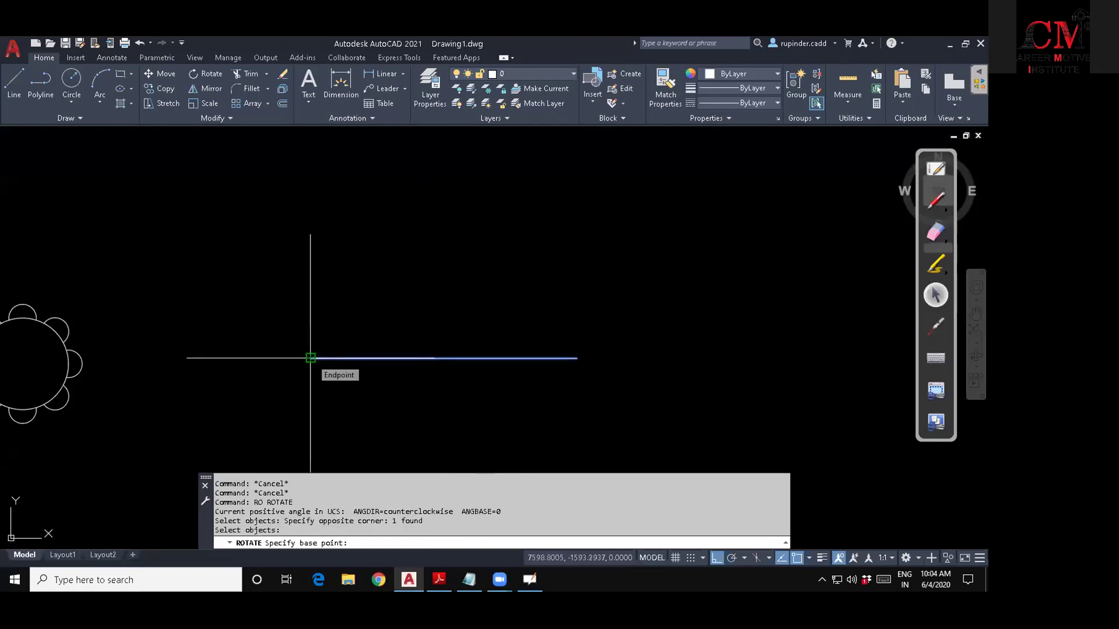
pyautogui.click(311, 358)
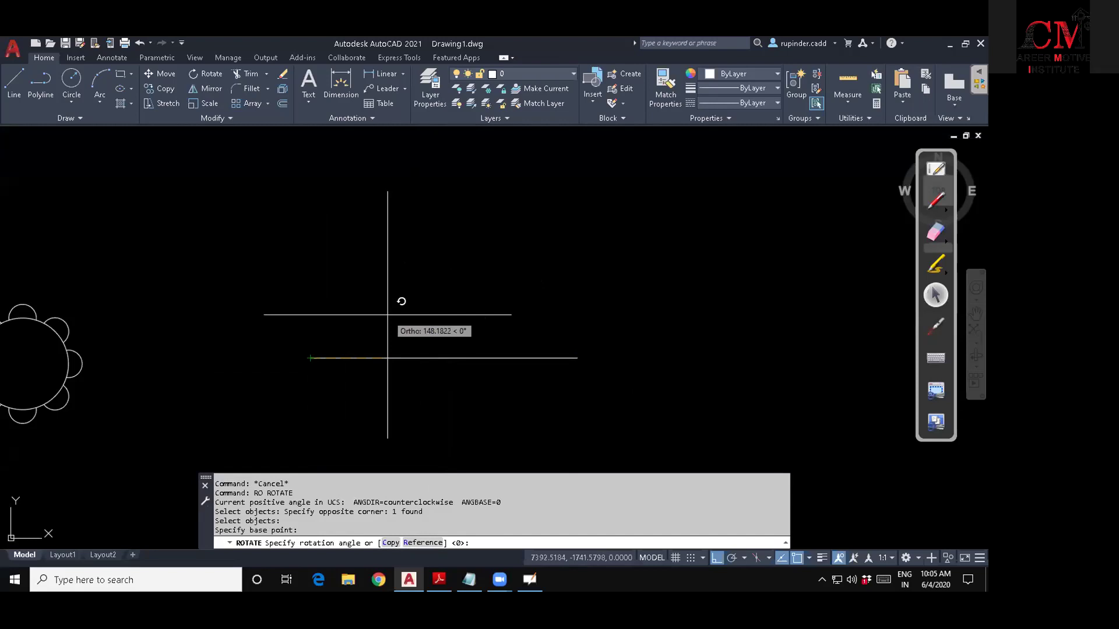
pyautogui.write('c')
pyautogui.press('Return')
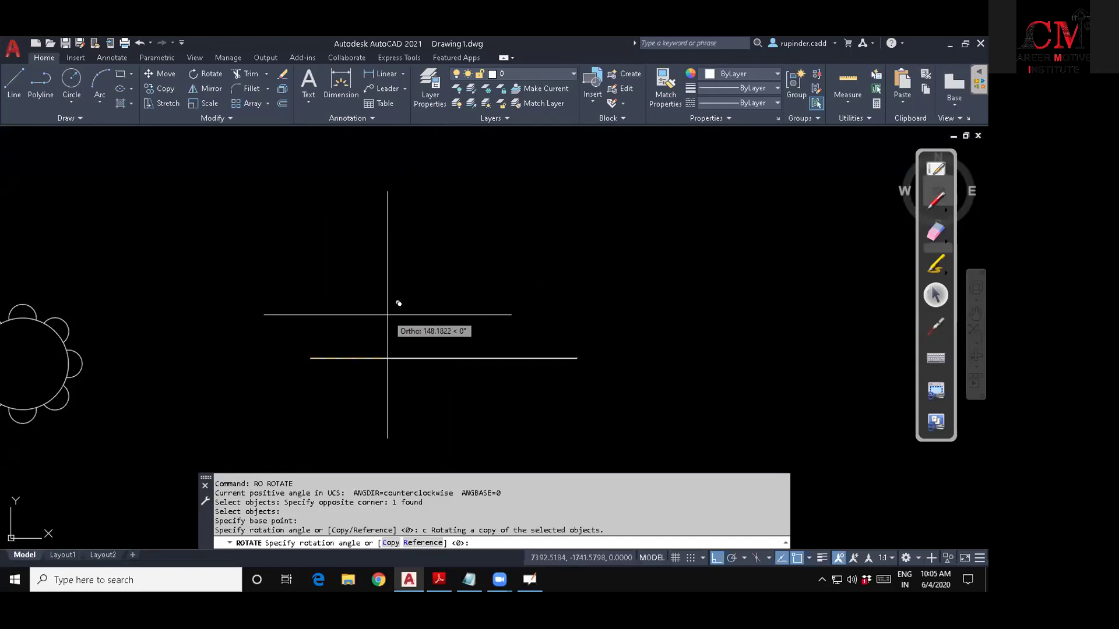
pyautogui.write('45')
pyautogui.press('Return')
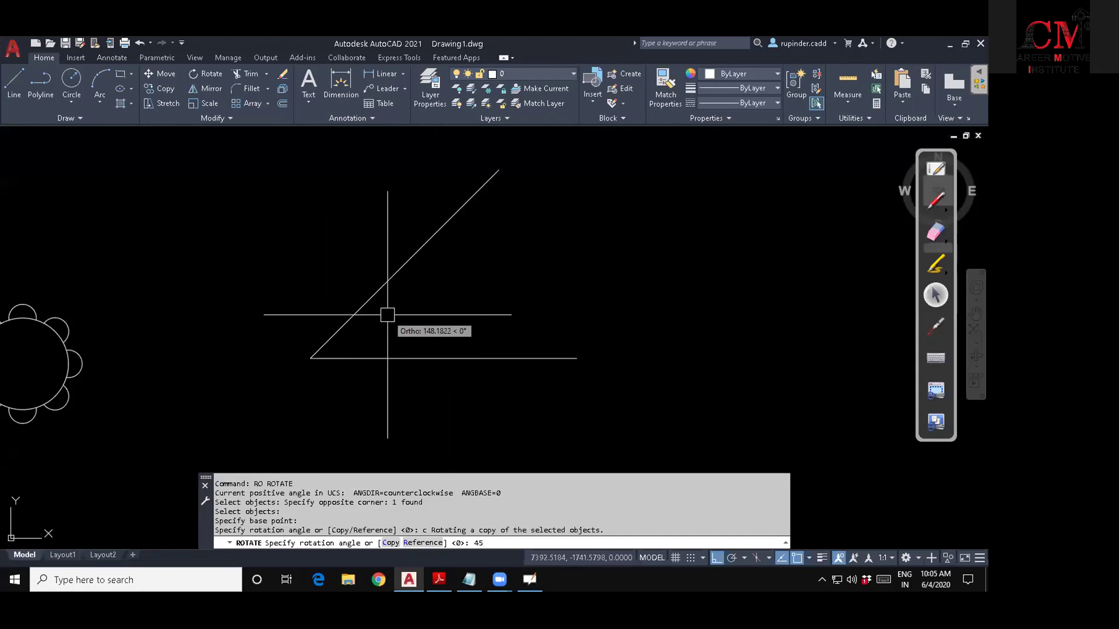
pyautogui.press('Escape')
pyautogui.press('Escape')
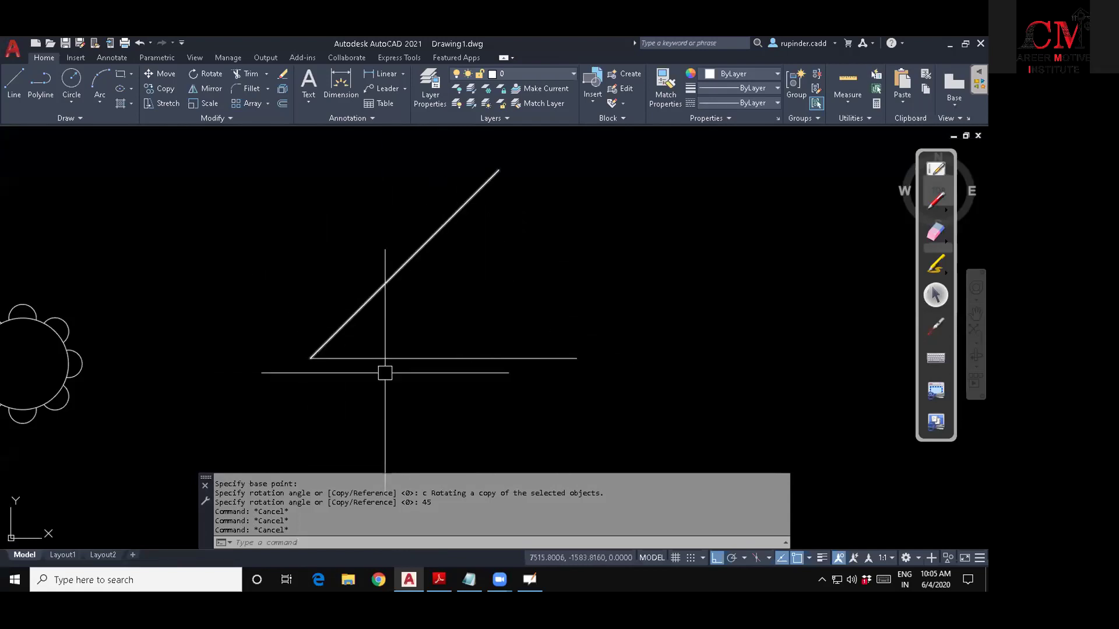
# Switch to Assignment 3.pdf in Adobe Reader and examine the Top Filter and Space Gasket drawings with their dimensions.
pyautogui.click(439, 578)
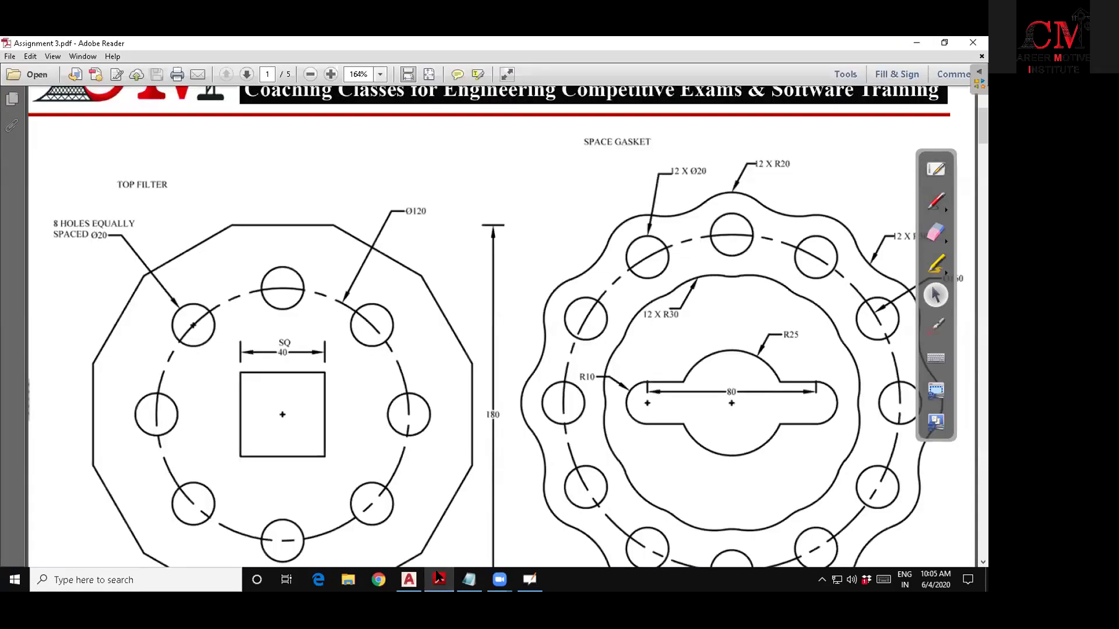
pyautogui.scroll(-3, 390, 245)
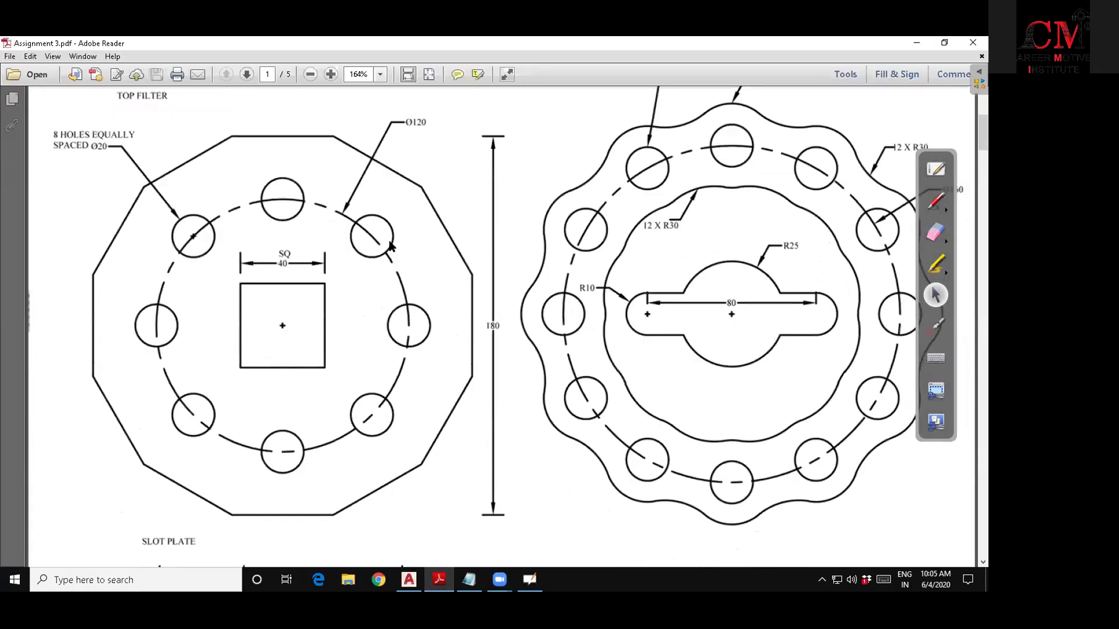
pyautogui.scroll(1, 390, 245)
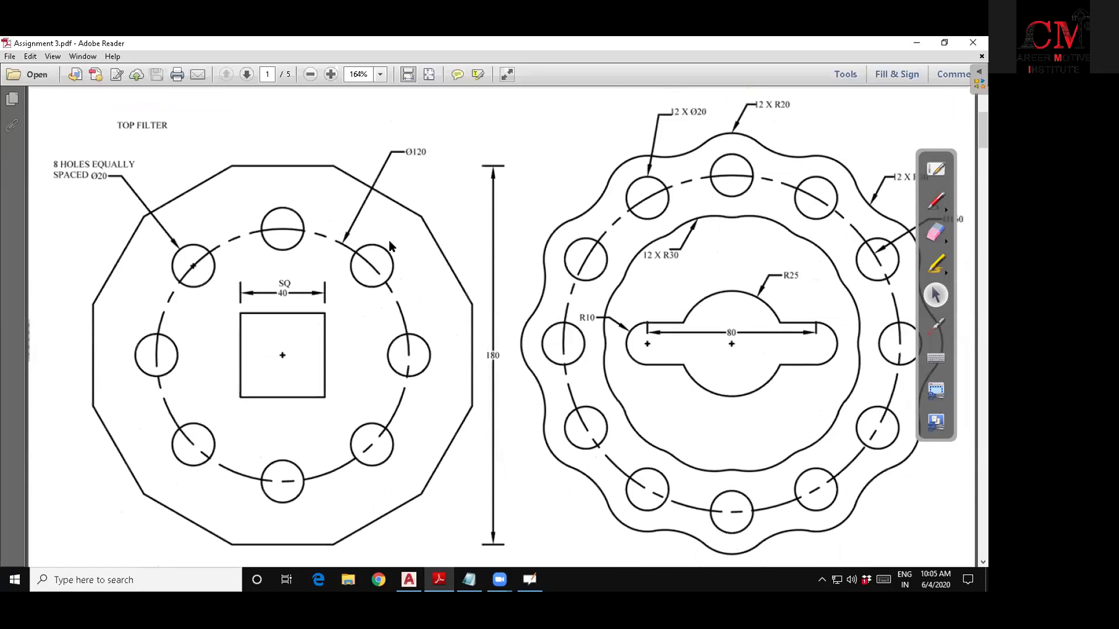
pyautogui.scroll(-1, 390, 241)
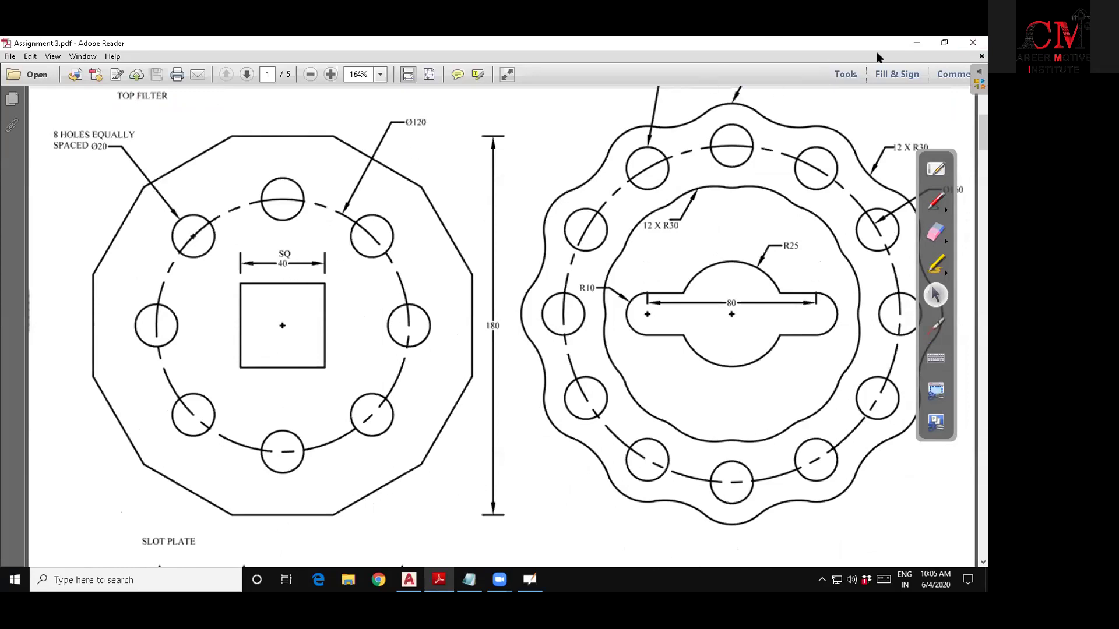
# Return to AutoCAD and draw a 12-sided polygon inscribed in a circle of radius 90 in the empty drawing area.
pyautogui.click(917, 42)
pyautogui.press('Escape')
pyautogui.press('Escape')
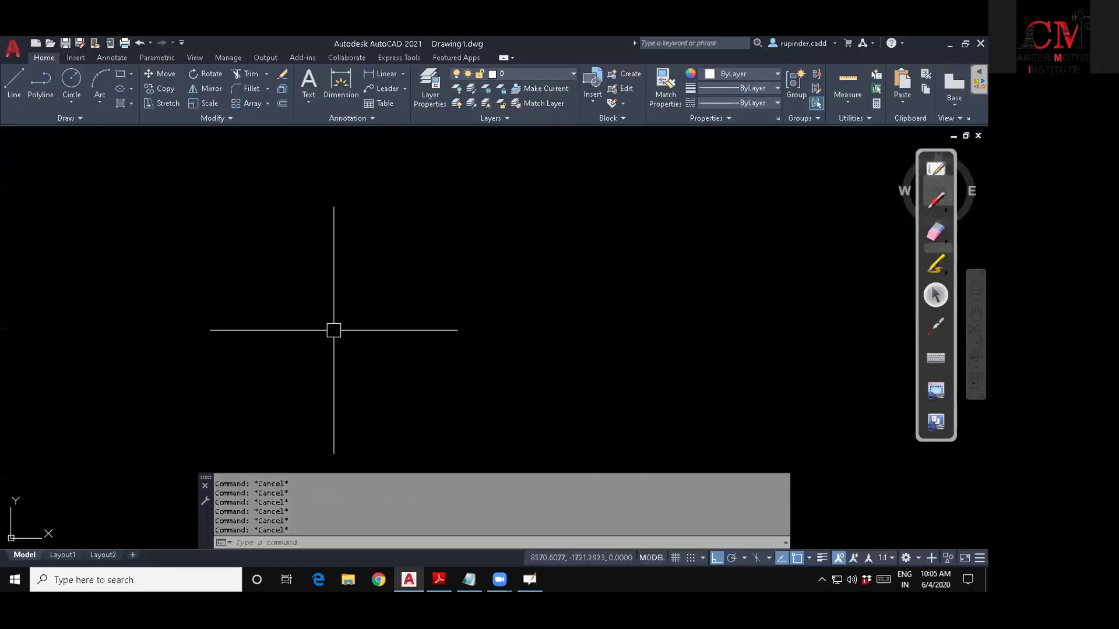
pyautogui.write('pol')
pyautogui.press('Return')
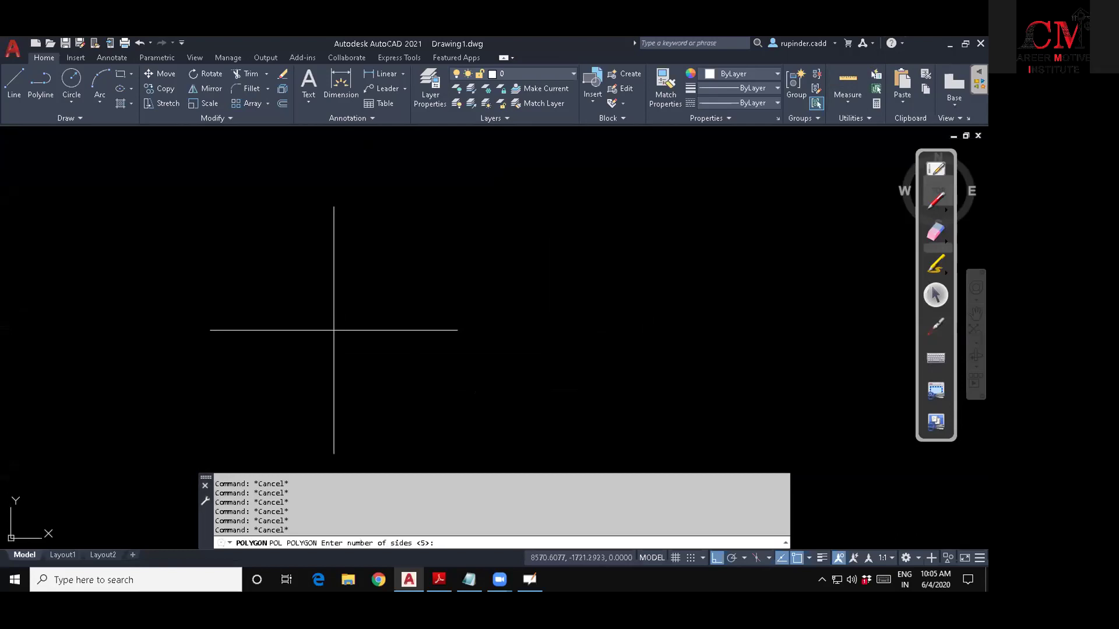
pyautogui.write('12')
pyautogui.press('Return')
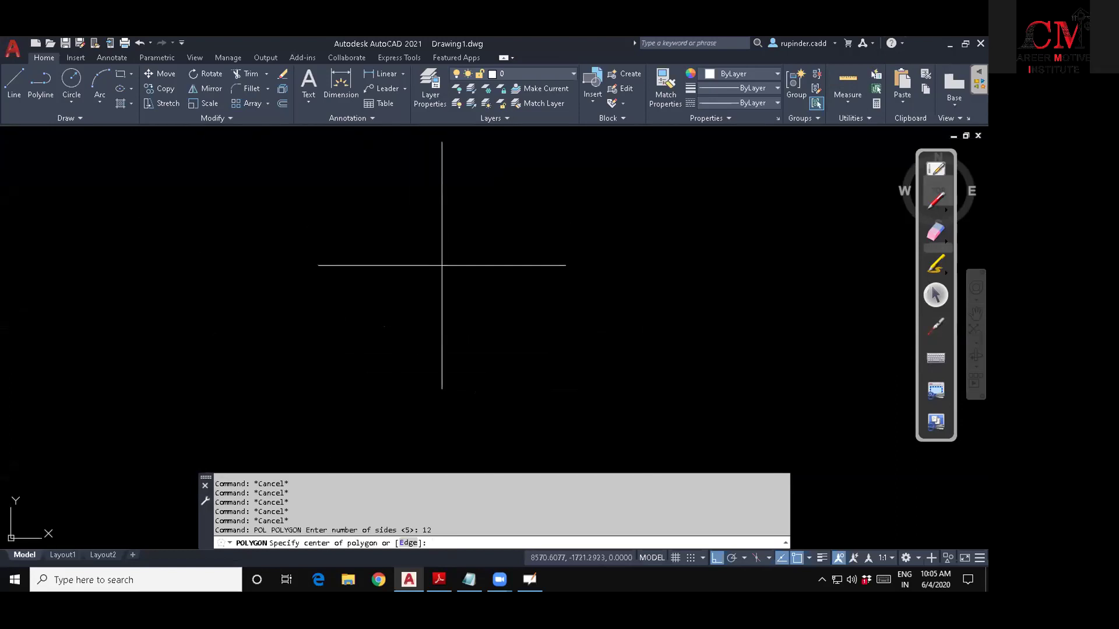
pyautogui.click(442, 265)
pyautogui.write('180')
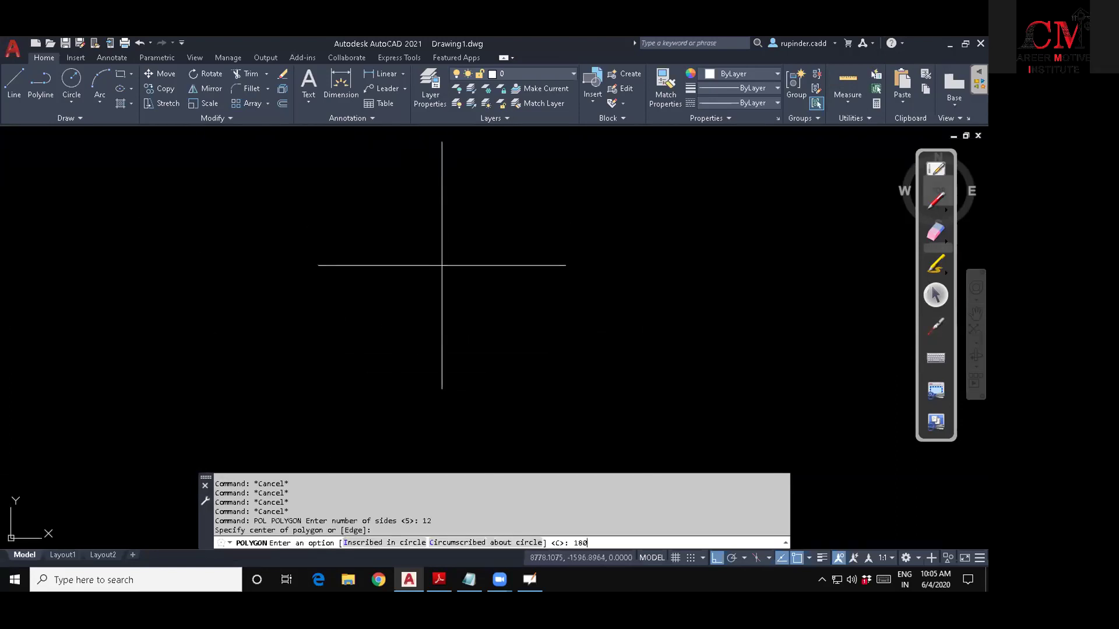
pyautogui.press('BackSpace')
pyautogui.press('BackSpace')
pyautogui.press('BackSpace')
pyautogui.write('0')
pyautogui.press('Return')
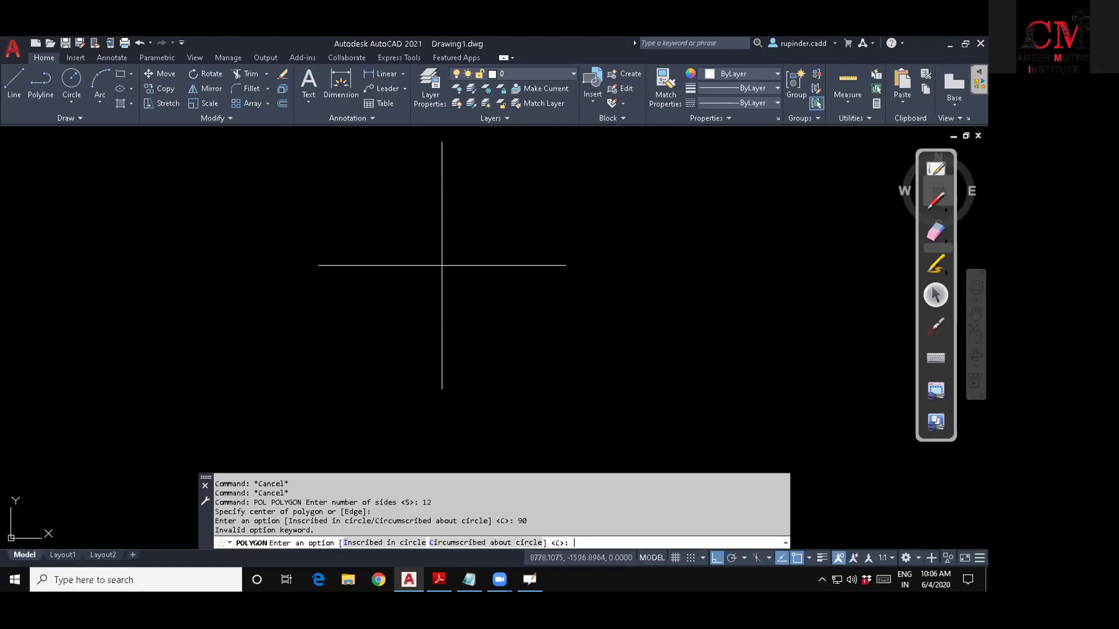
pyautogui.write('i')
pyautogui.press('Return')
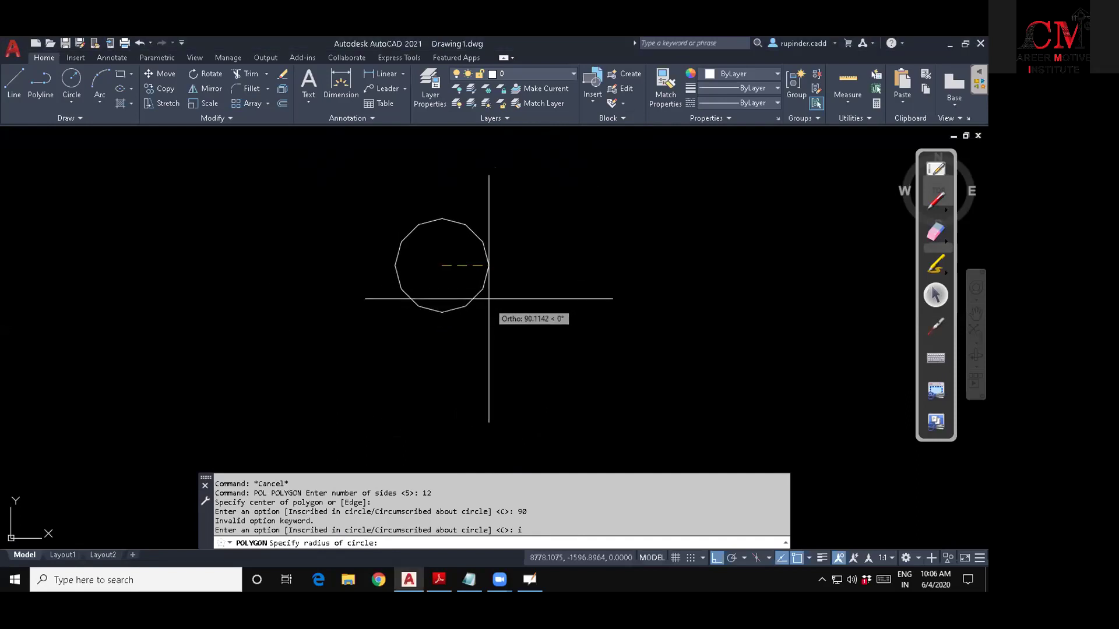
pyautogui.write('8')
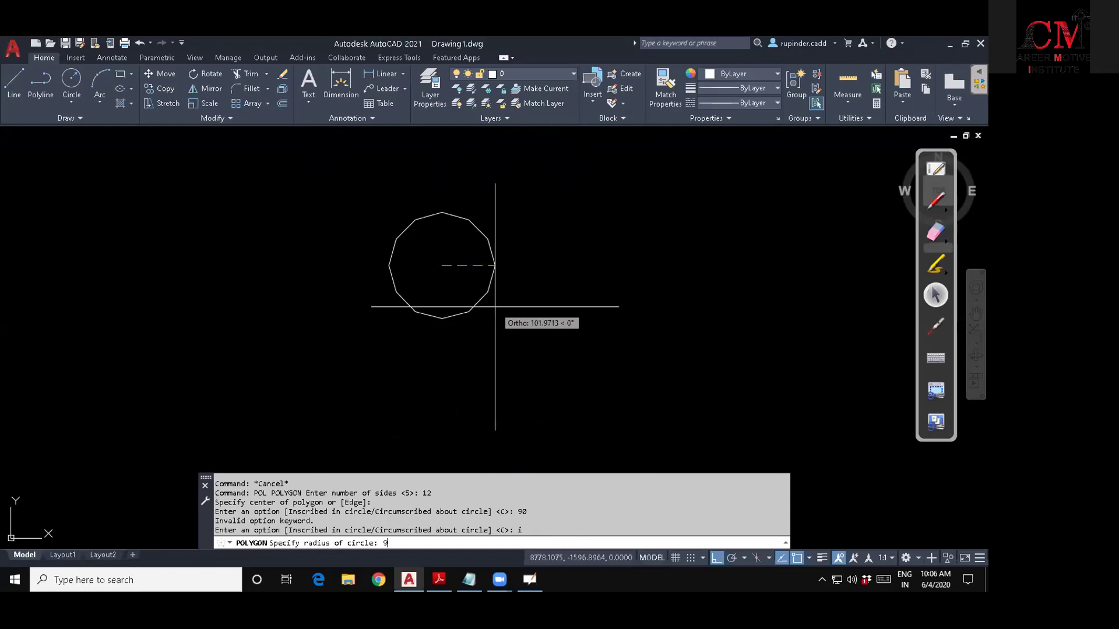
pyautogui.write('0')
pyautogui.press('Return')
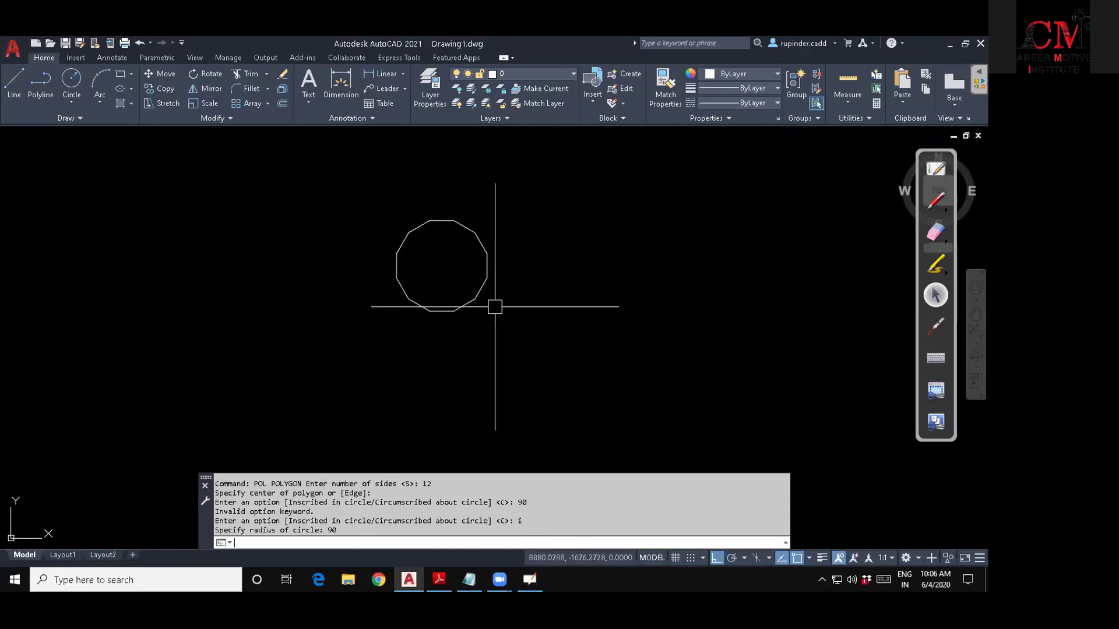
pyautogui.press('Escape')
pyautogui.scroll(5, 423, 248)
pyautogui.scroll(-4, 493, 279)
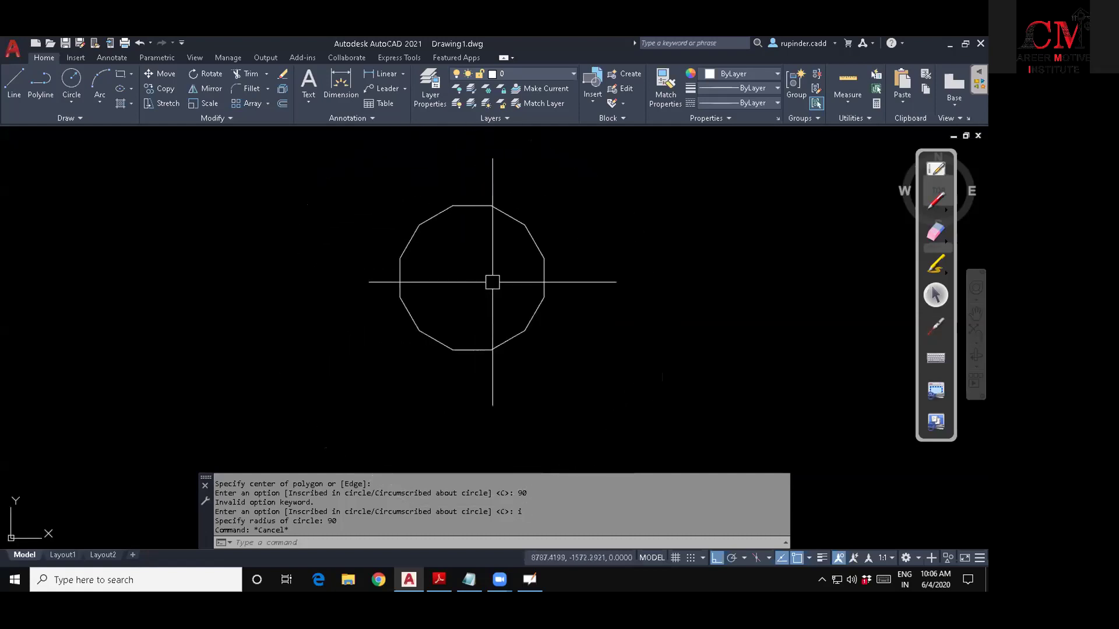
# Erase the 12-sided polygon.
pyautogui.click(500, 230)
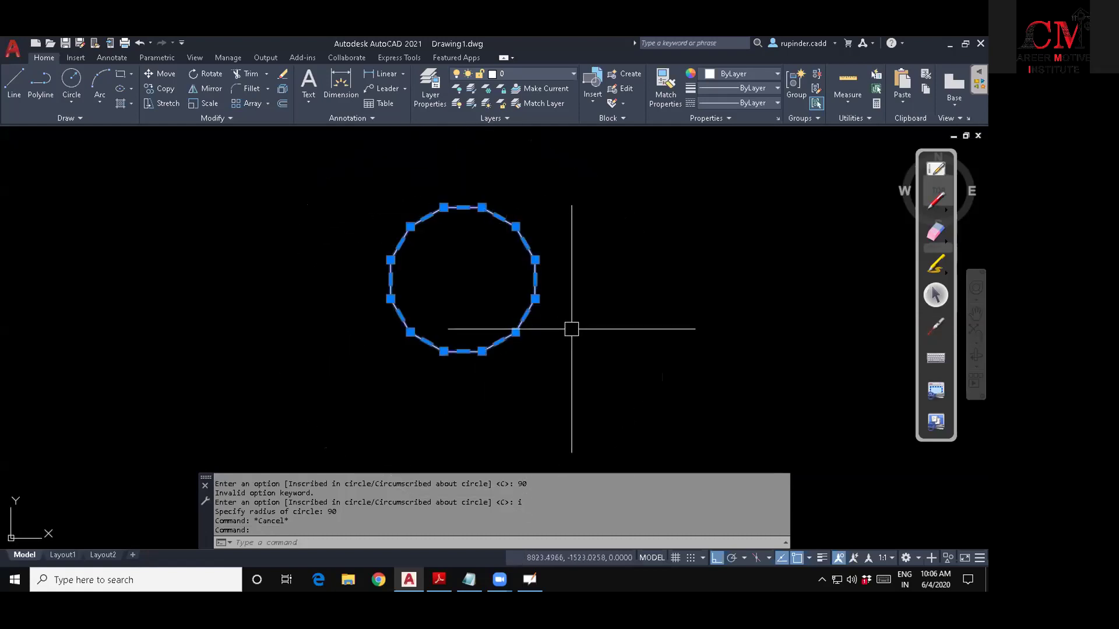
pyautogui.click(585, 378)
pyautogui.click(515, 297)
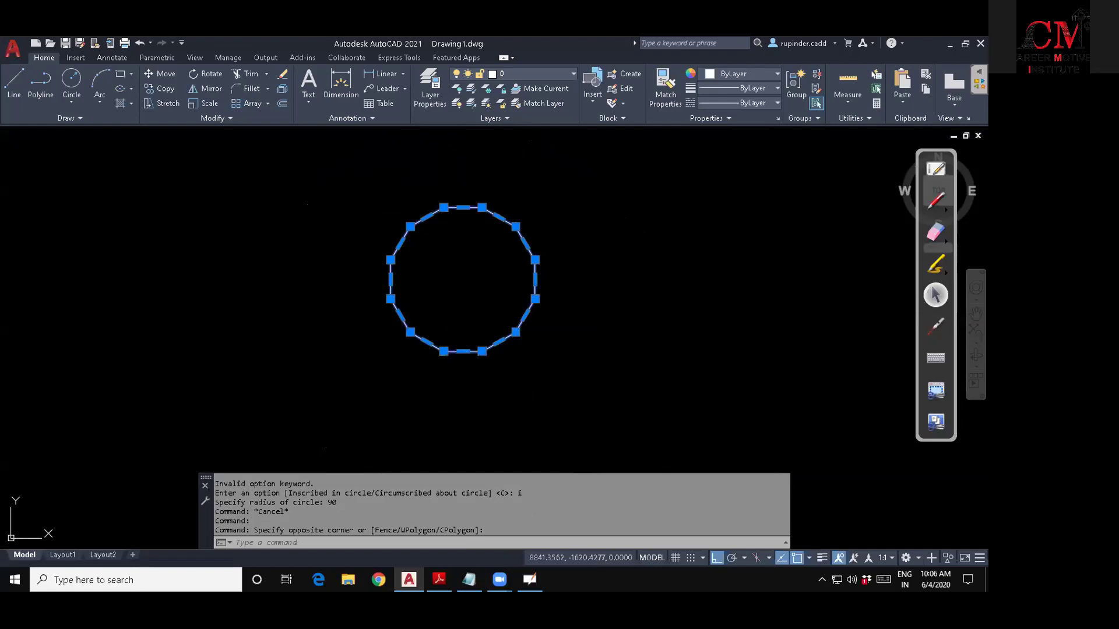
pyautogui.press('Delete')
pyautogui.press('Escape')
# Draw the Top Filter's hole-centre circle with a radius of 120/2 in the empty drawing area.
pyautogui.write('c')
pyautogui.press('Return')
pyautogui.click(513, 319)
pyautogui.write('120/2')
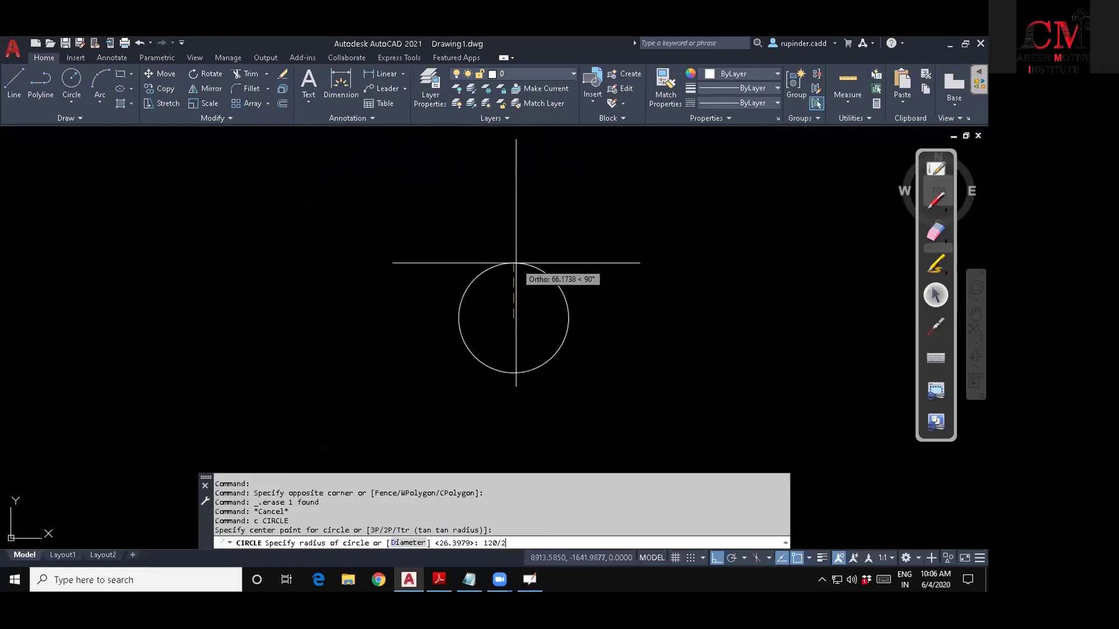
pyautogui.press('Return')
pyautogui.press('Escape')
pyautogui.press('Escape')
pyautogui.press('Escape')
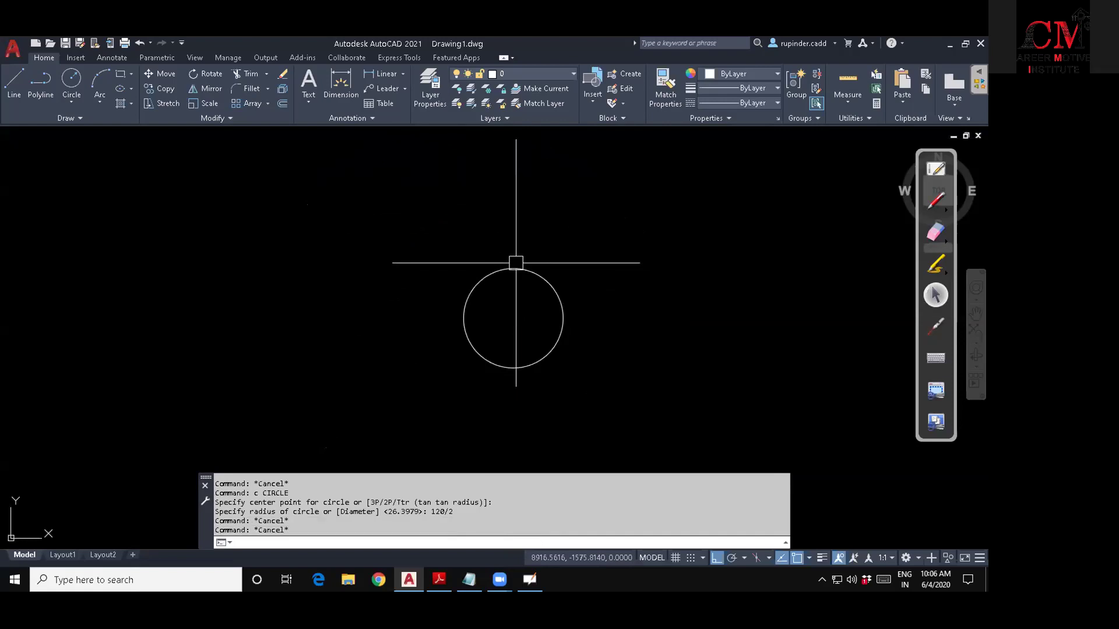
# Check the hole diameter in Assignment 3.pdf and draw a circle of radius 10 centred on the large circle's top quadrant.
pyautogui.write('c')
pyautogui.press('Return')
pyautogui.click(513, 269)
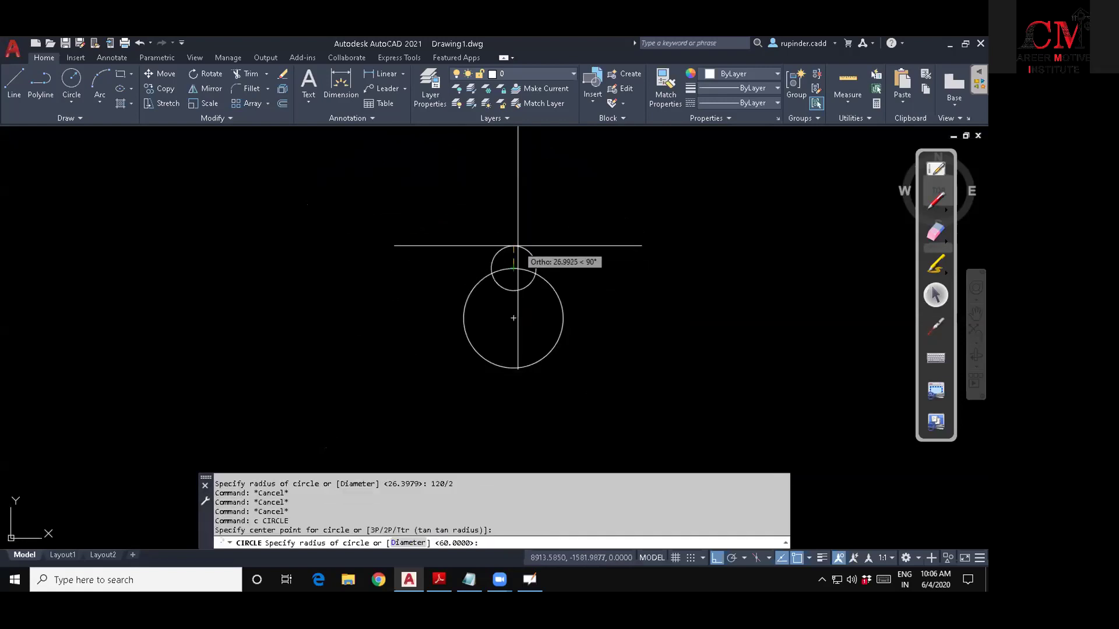
pyautogui.click(439, 580)
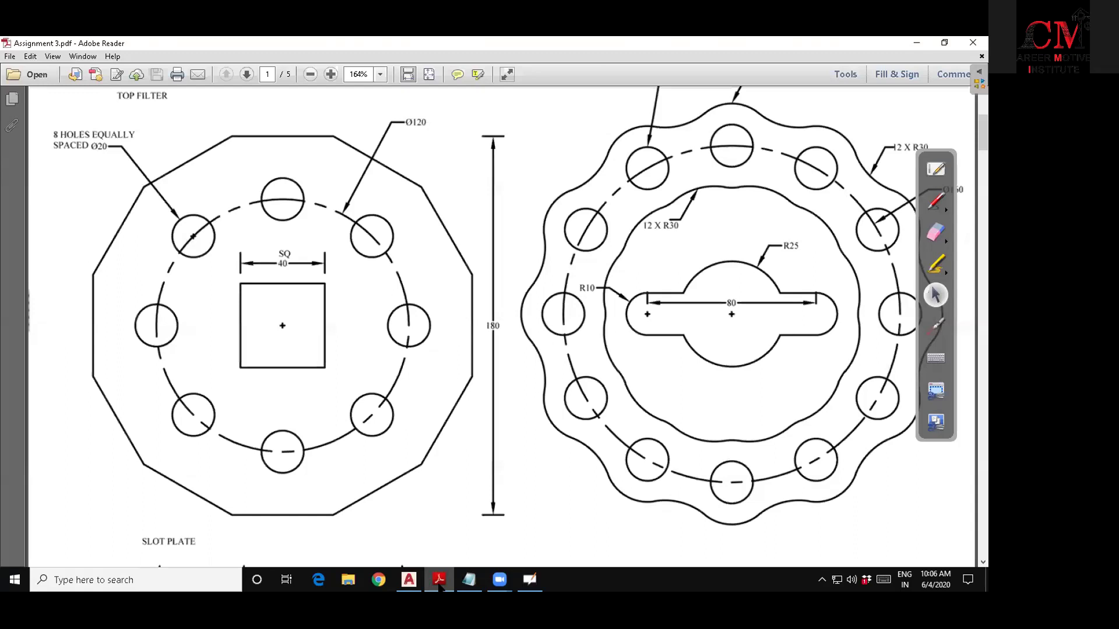
pyautogui.click(440, 580)
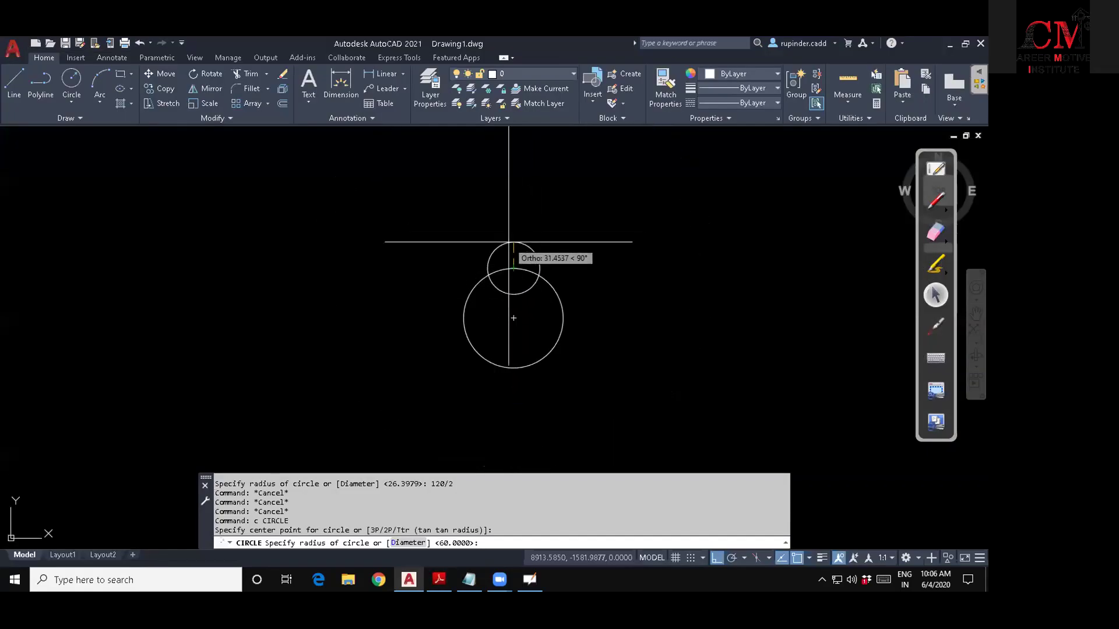
pyautogui.write('10')
pyautogui.press('Return')
pyautogui.press('Escape')
# Try to array the small circle in a polar pattern of 8 items about the large circle's centre.
pyautogui.scroll(2, 532, 325)
pyautogui.moveTo(522, 319); pyautogui.dragTo(488, 303, button='middle')
pyautogui.press('Escape')
pyautogui.press('Escape')
pyautogui.press('Escape')
pyautogui.write('ar')
pyautogui.press('Return')
pyautogui.click(472, 228)
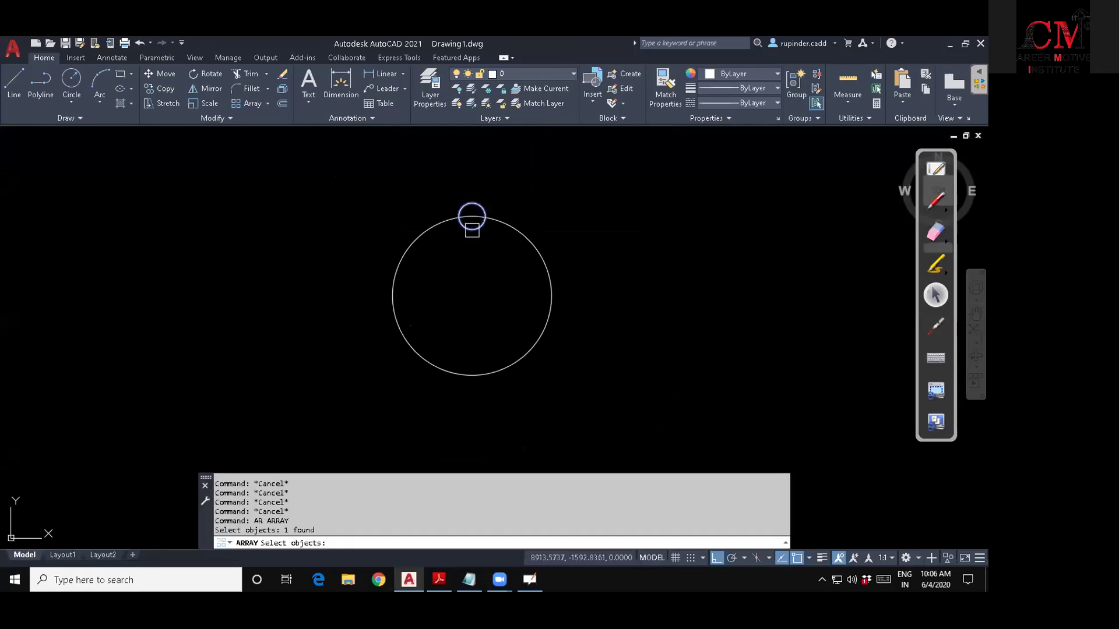
pyautogui.press('Return')
pyautogui.write('po')
pyautogui.press('Return')
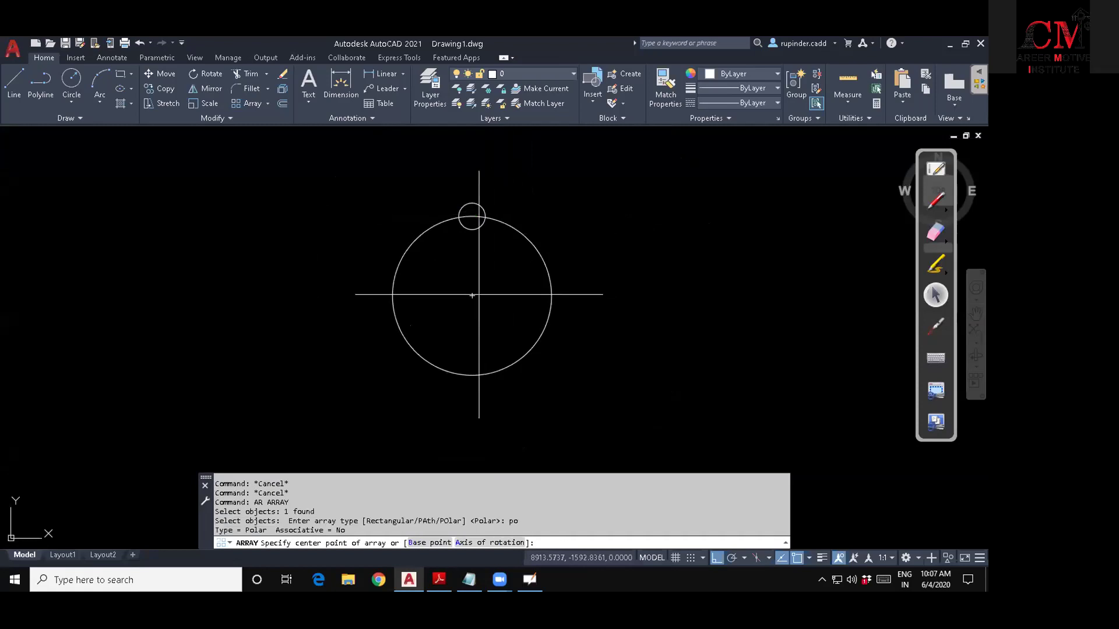
pyautogui.click(472, 296)
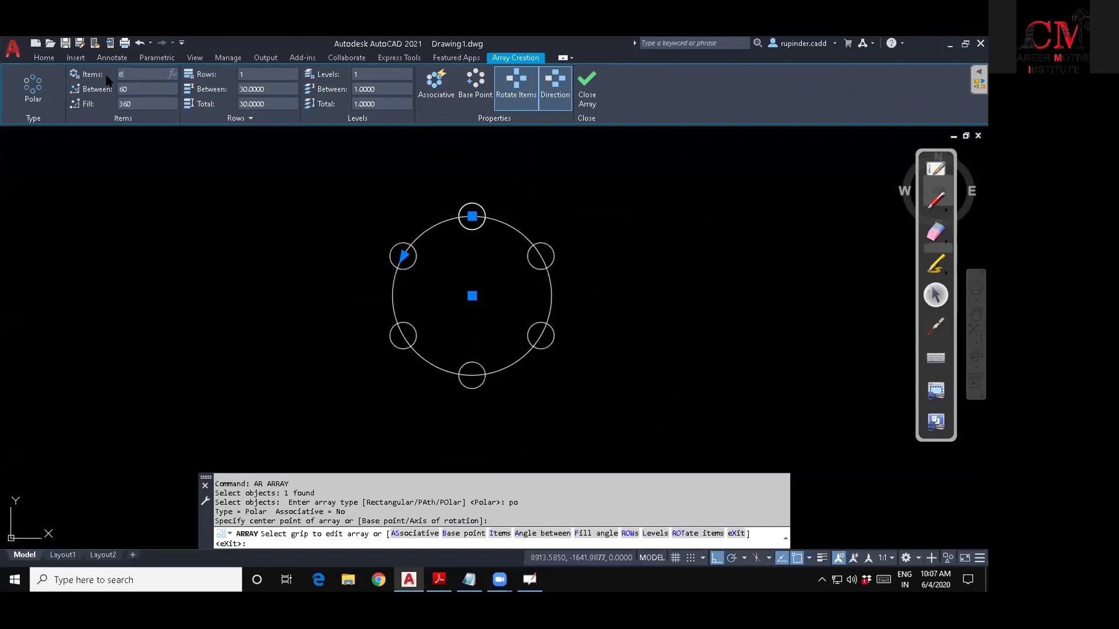
pyautogui.click(587, 88)
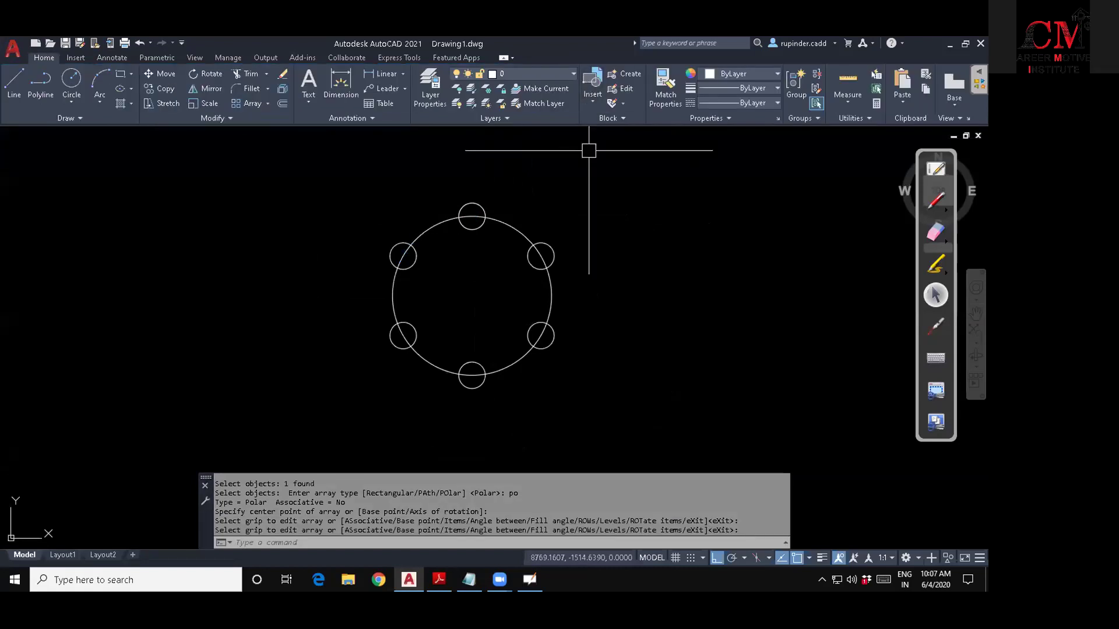
pyautogui.click(555, 264)
pyautogui.press('Escape')
pyautogui.press('Escape')
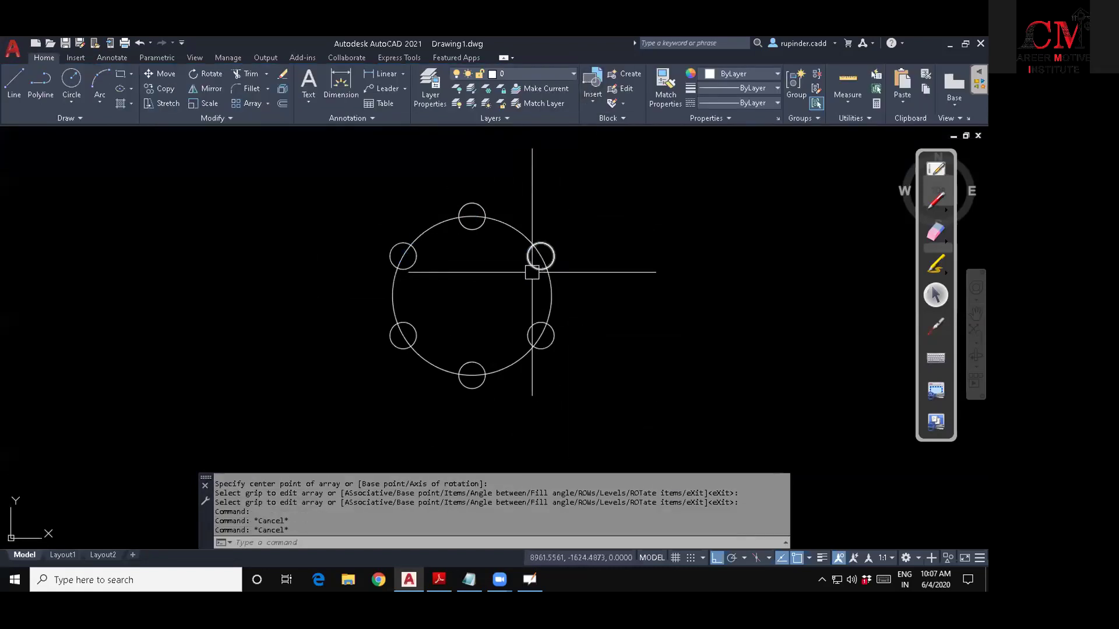
# Undo the polar array of the small circle.
pyautogui.write('u')
pyautogui.press('Return')
pyautogui.press('Escape')
pyautogui.press('Escape')
# Create a polar array of the small circle about the large circle's centre with 8 items.
pyautogui.write('ar')
pyautogui.press('Return')
pyautogui.click(474, 228)
pyautogui.press('Return')
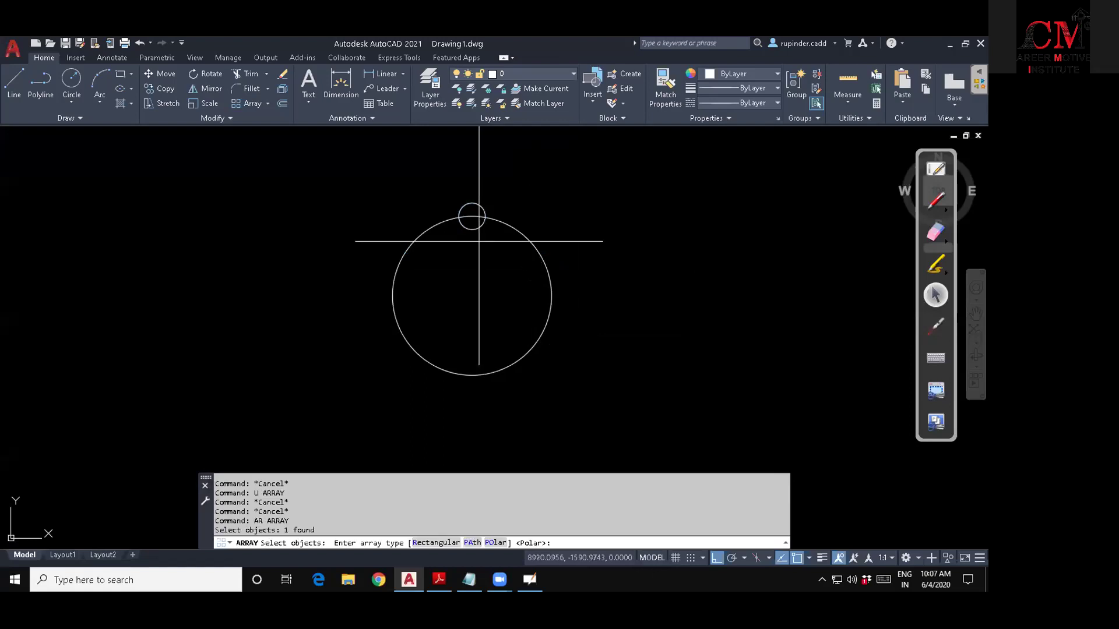
pyautogui.press('Return')
pyautogui.click(472, 295)
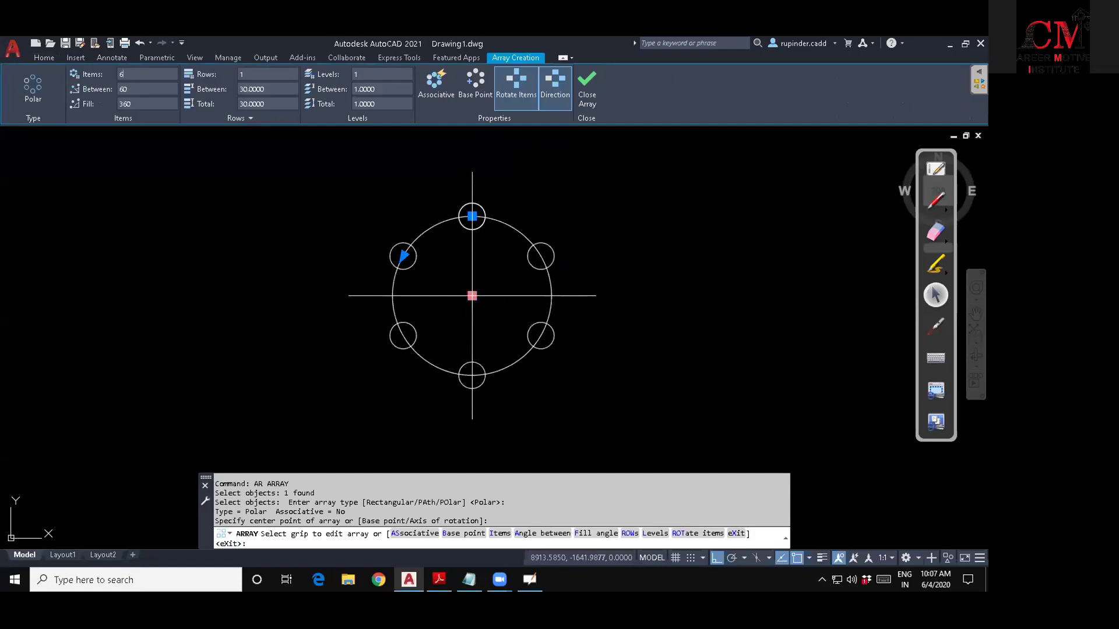
pyautogui.write('i')
pyautogui.press('Return')
pyautogui.write('8')
pyautogui.press('Return')
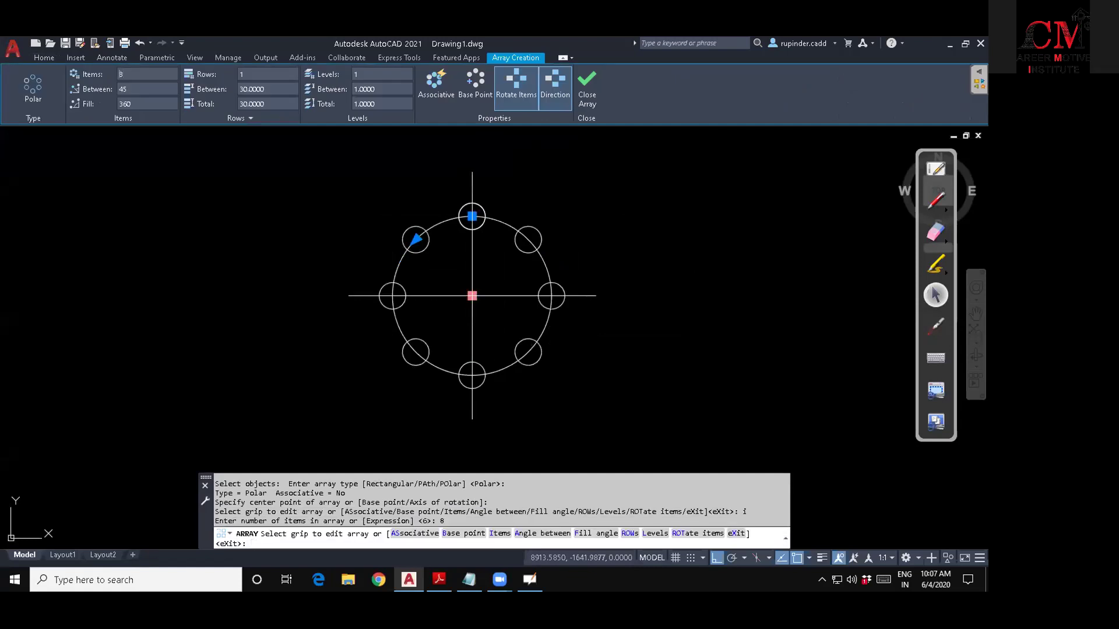
pyautogui.click(587, 93)
pyautogui.press('Escape')
pyautogui.press('Escape')
# Draw a 12-sided polygon centred on the large circle, inscribed in a circle of radius 90.
pyautogui.write('pol')
pyautogui.press('Return')
pyautogui.press('Return')
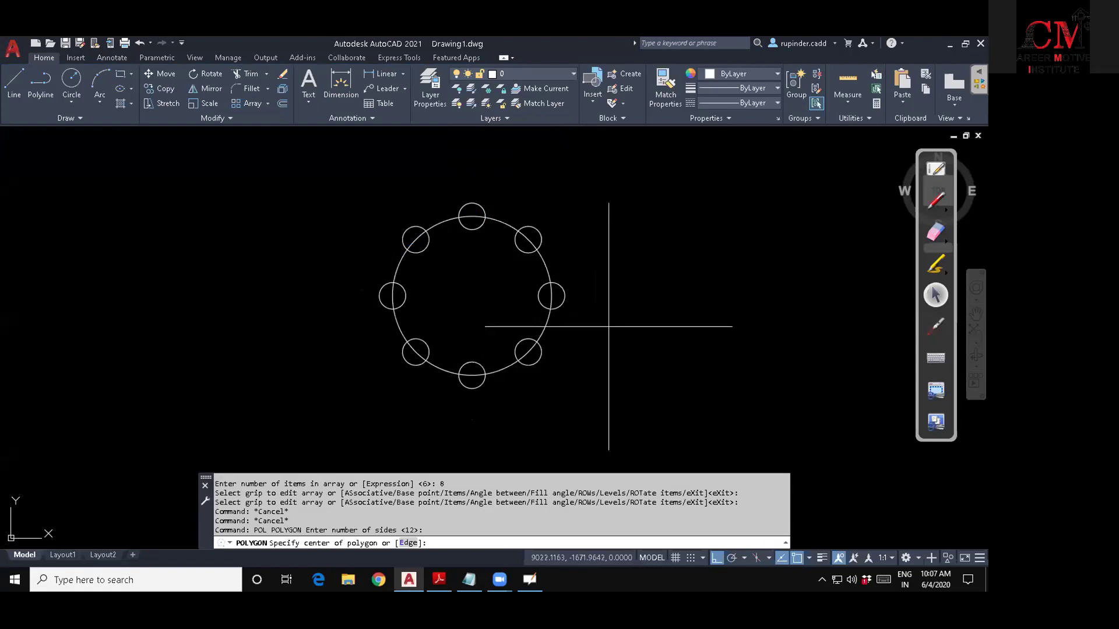
pyautogui.click(472, 293)
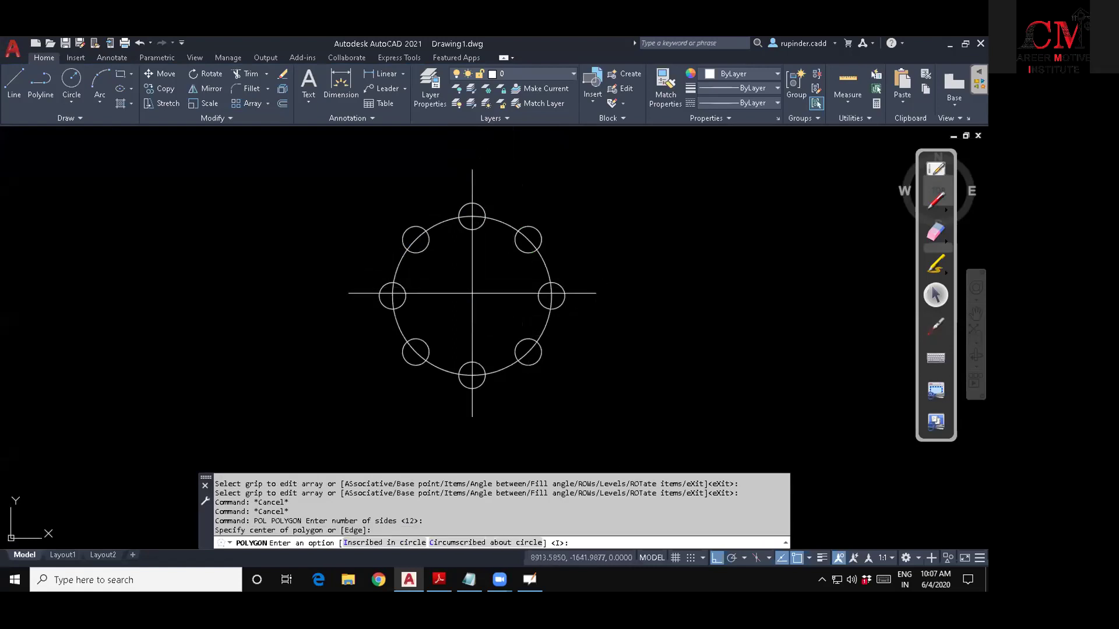
pyautogui.press('Return')
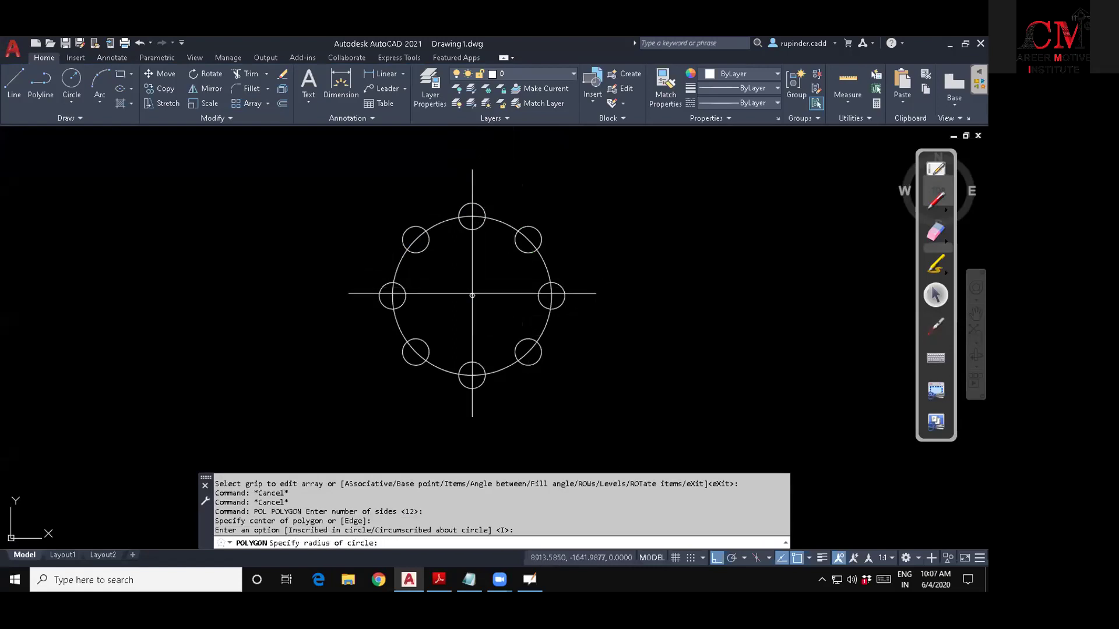
pyautogui.write('90')
pyautogui.press('Return')
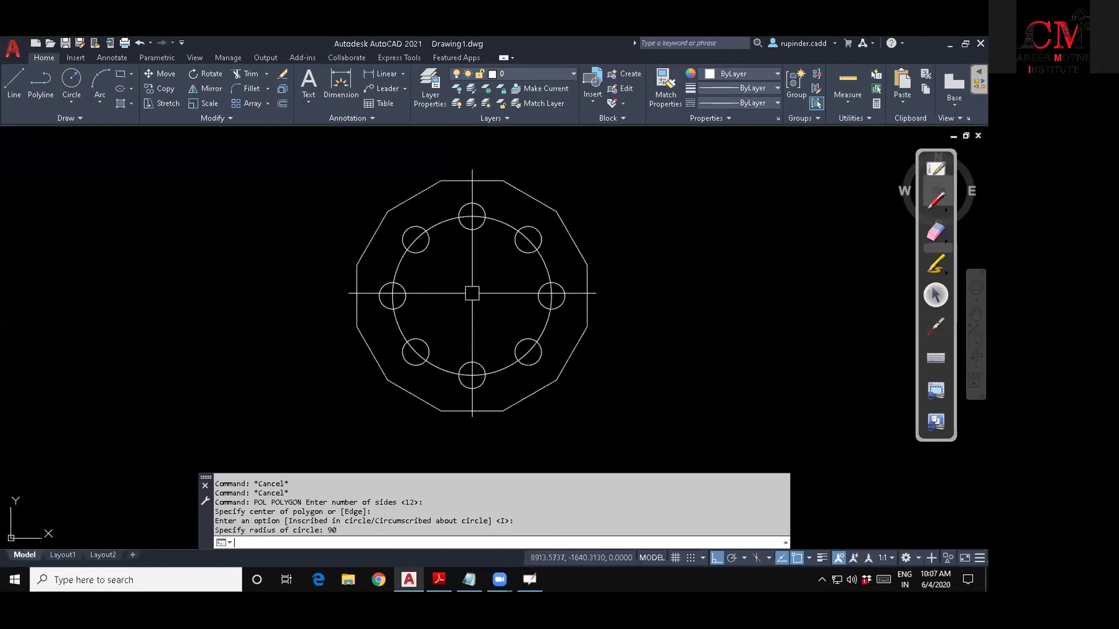
pyautogui.press('Escape')
pyautogui.scroll(2, 490, 313)
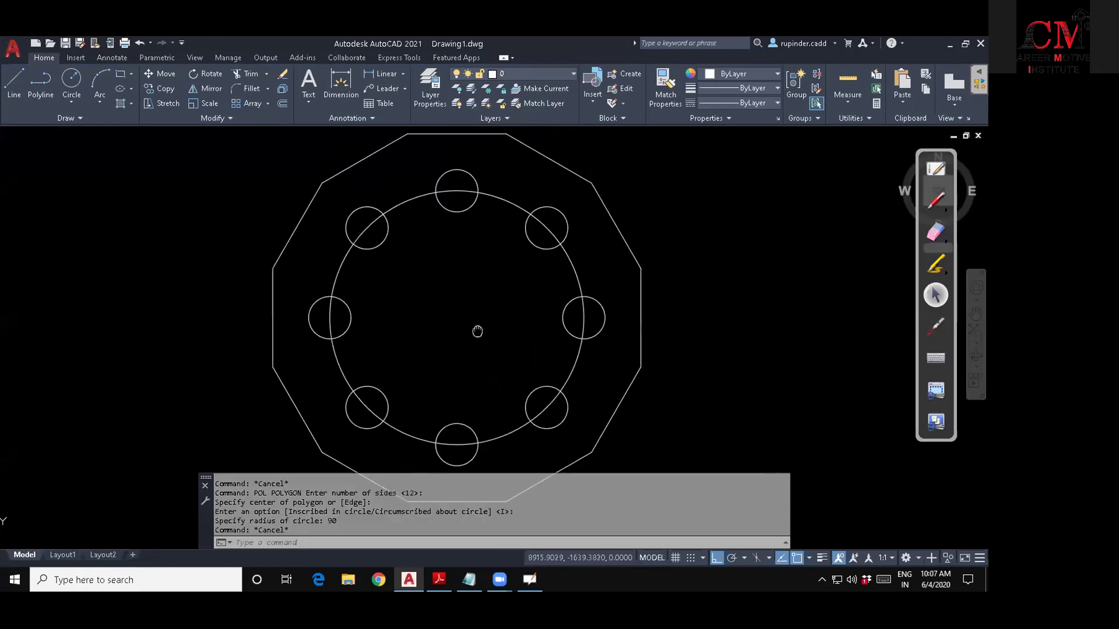